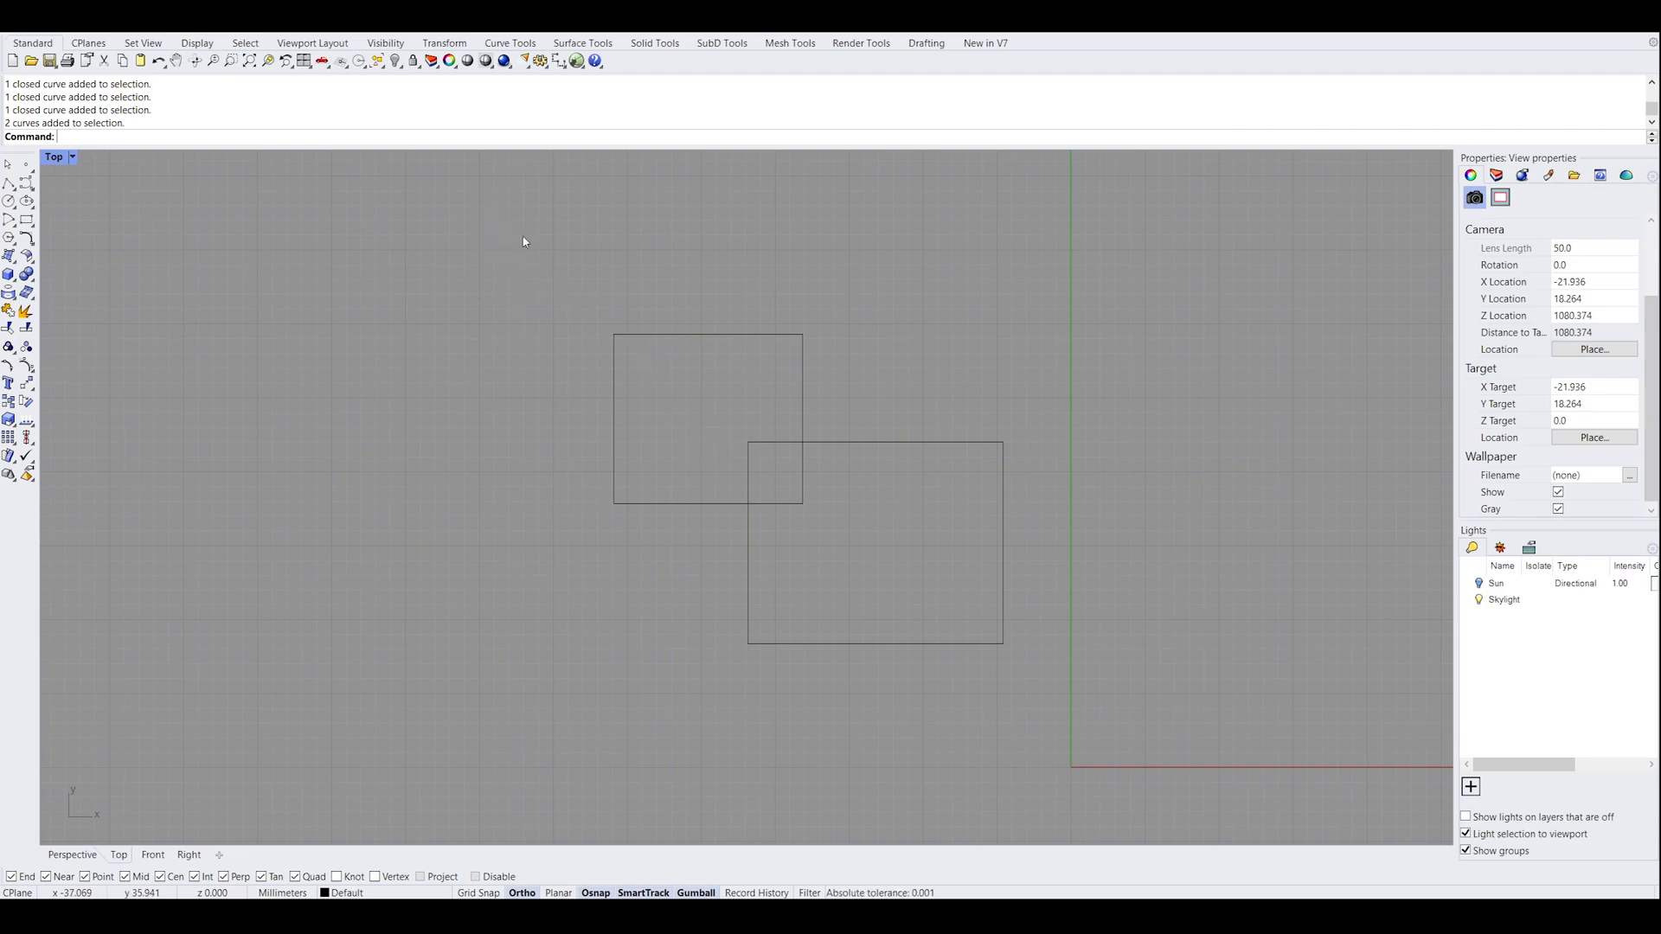
Select the smaller upper-left rectangle by enclosing it completely in a selection window
{"action": "left_click_drag", "start_coordinate": [512, 232], "coordinate": [628, 389]}
{"action": "left_click_drag", "start_coordinate": [576, 281], "coordinate": [491, 212]}
{"action": "left_click_drag", "start_coordinate": [558, 271], "coordinate": [845, 545]}
{"action": "left_click_drag", "start_coordinate": [542, 270], "coordinate": [691, 415]}
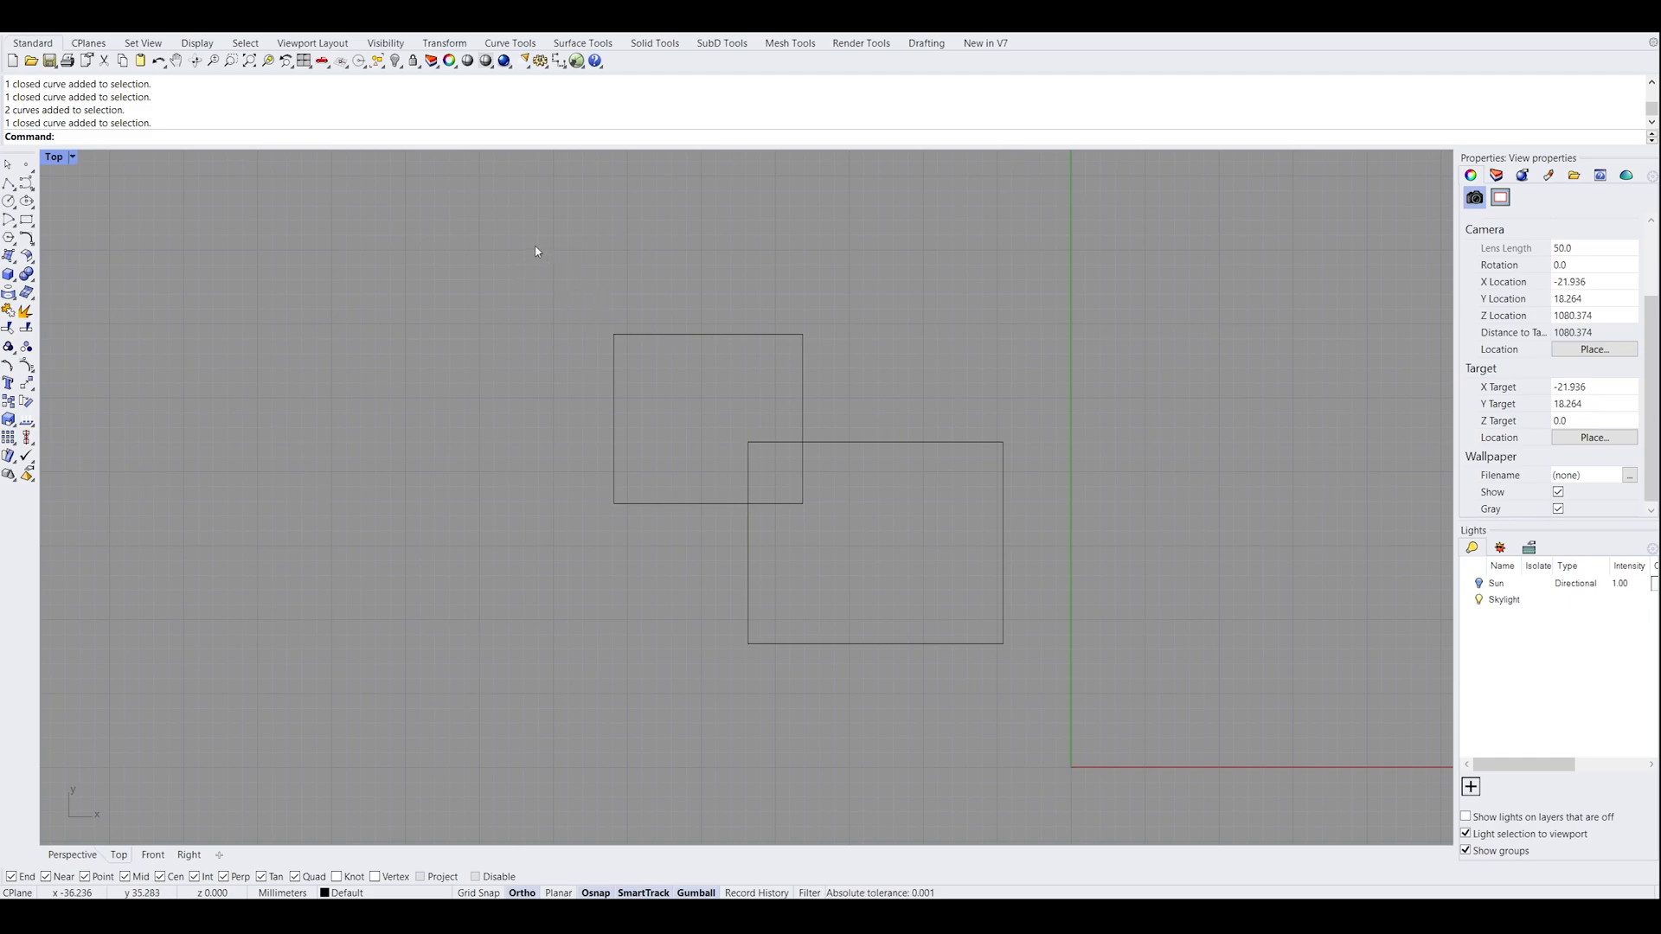
Select the smaller rectangle with a crossing window over its upper-left corner and clear the selection
{"action": "left_click_drag", "start_coordinate": [616, 271], "coordinate": [519, 238]}
{"action": "left_click_drag", "start_coordinate": [663, 372], "coordinate": [601, 332]}
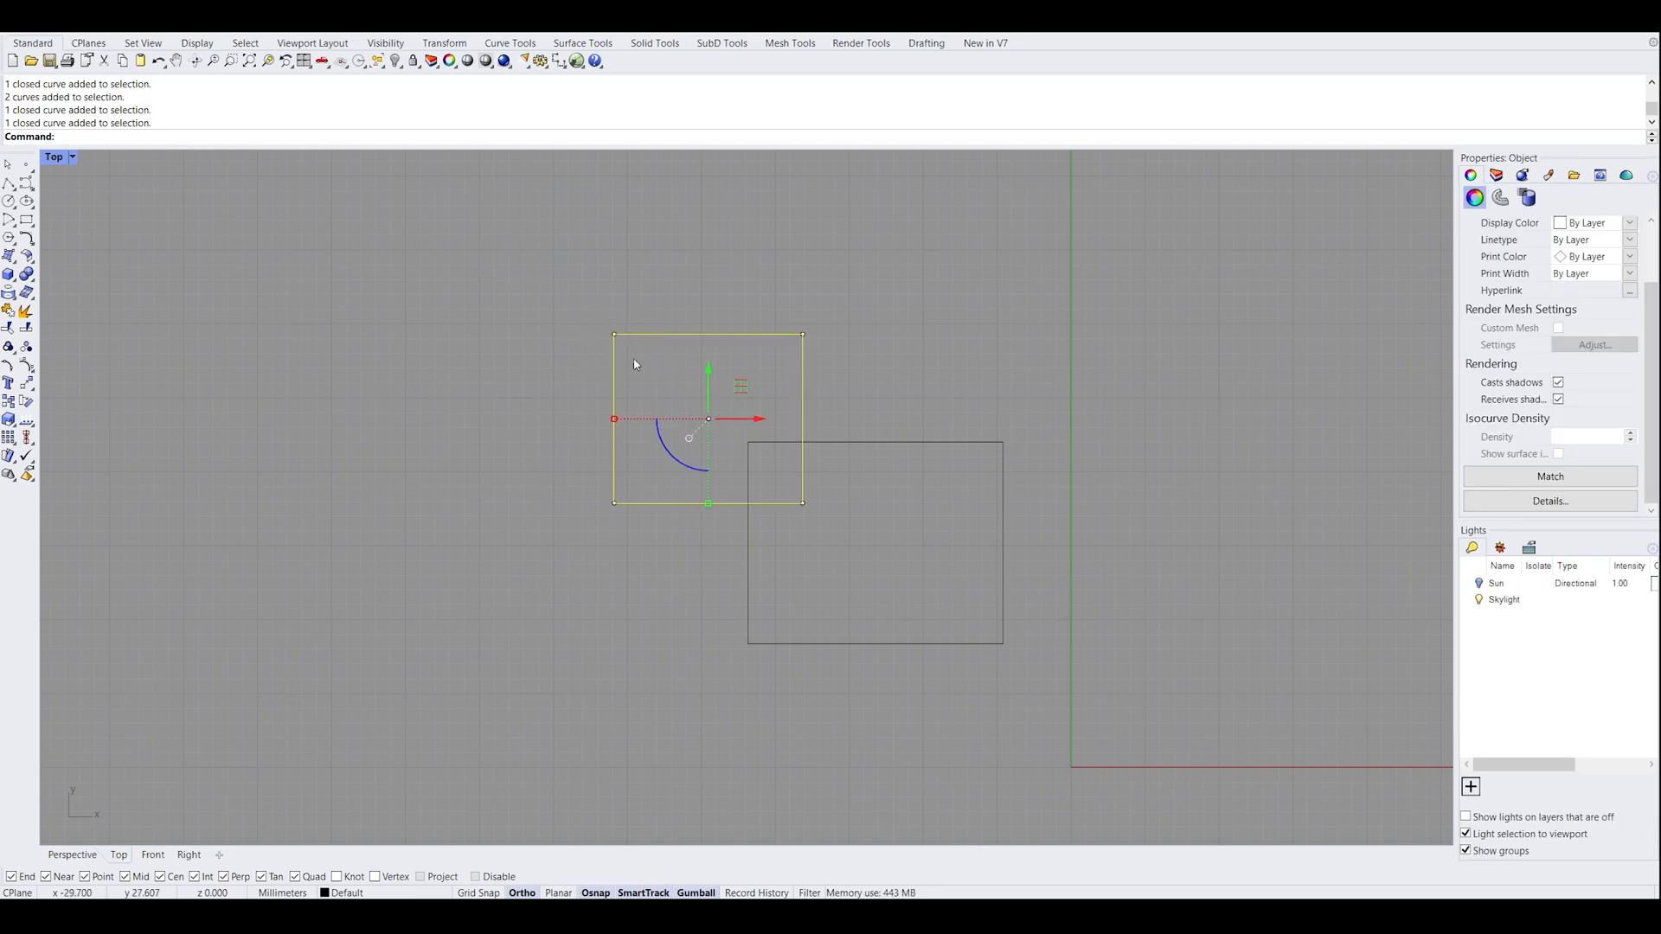
{"action": "key", "text": "Escape"}
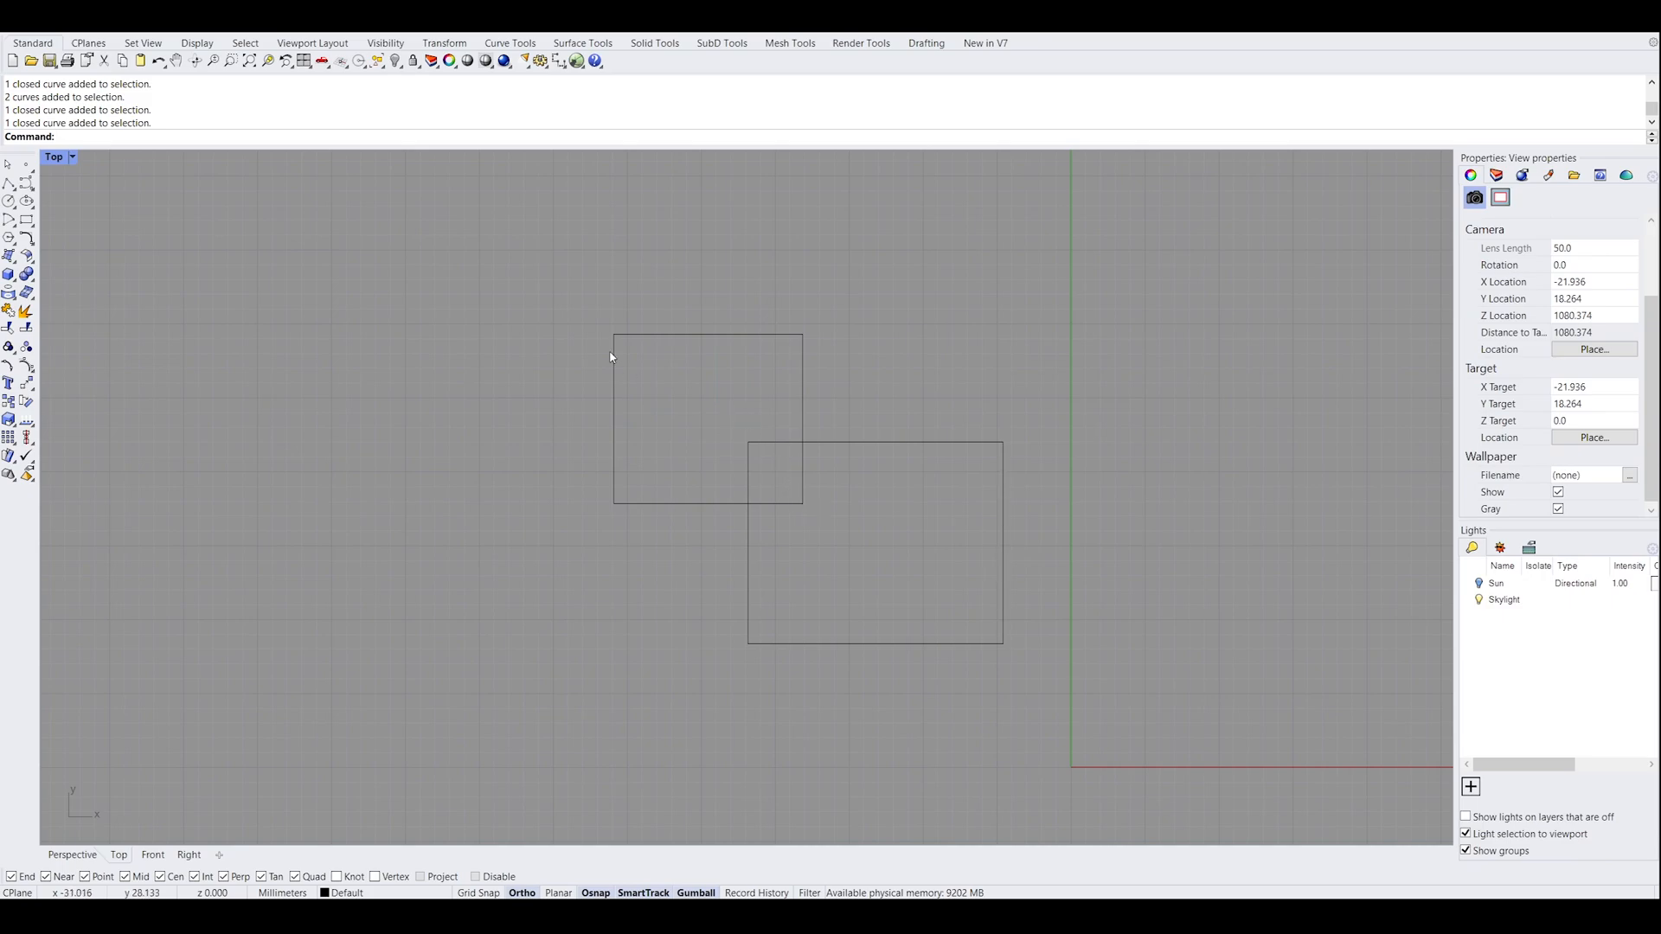
Enclose the smaller rectangle in a window that only partly covers the larger one, and clear the selection
{"action": "left_click_drag", "start_coordinate": [542, 273], "coordinate": [783, 484]}
{"action": "left_click_drag", "start_coordinate": [584, 298], "coordinate": [833, 538]}
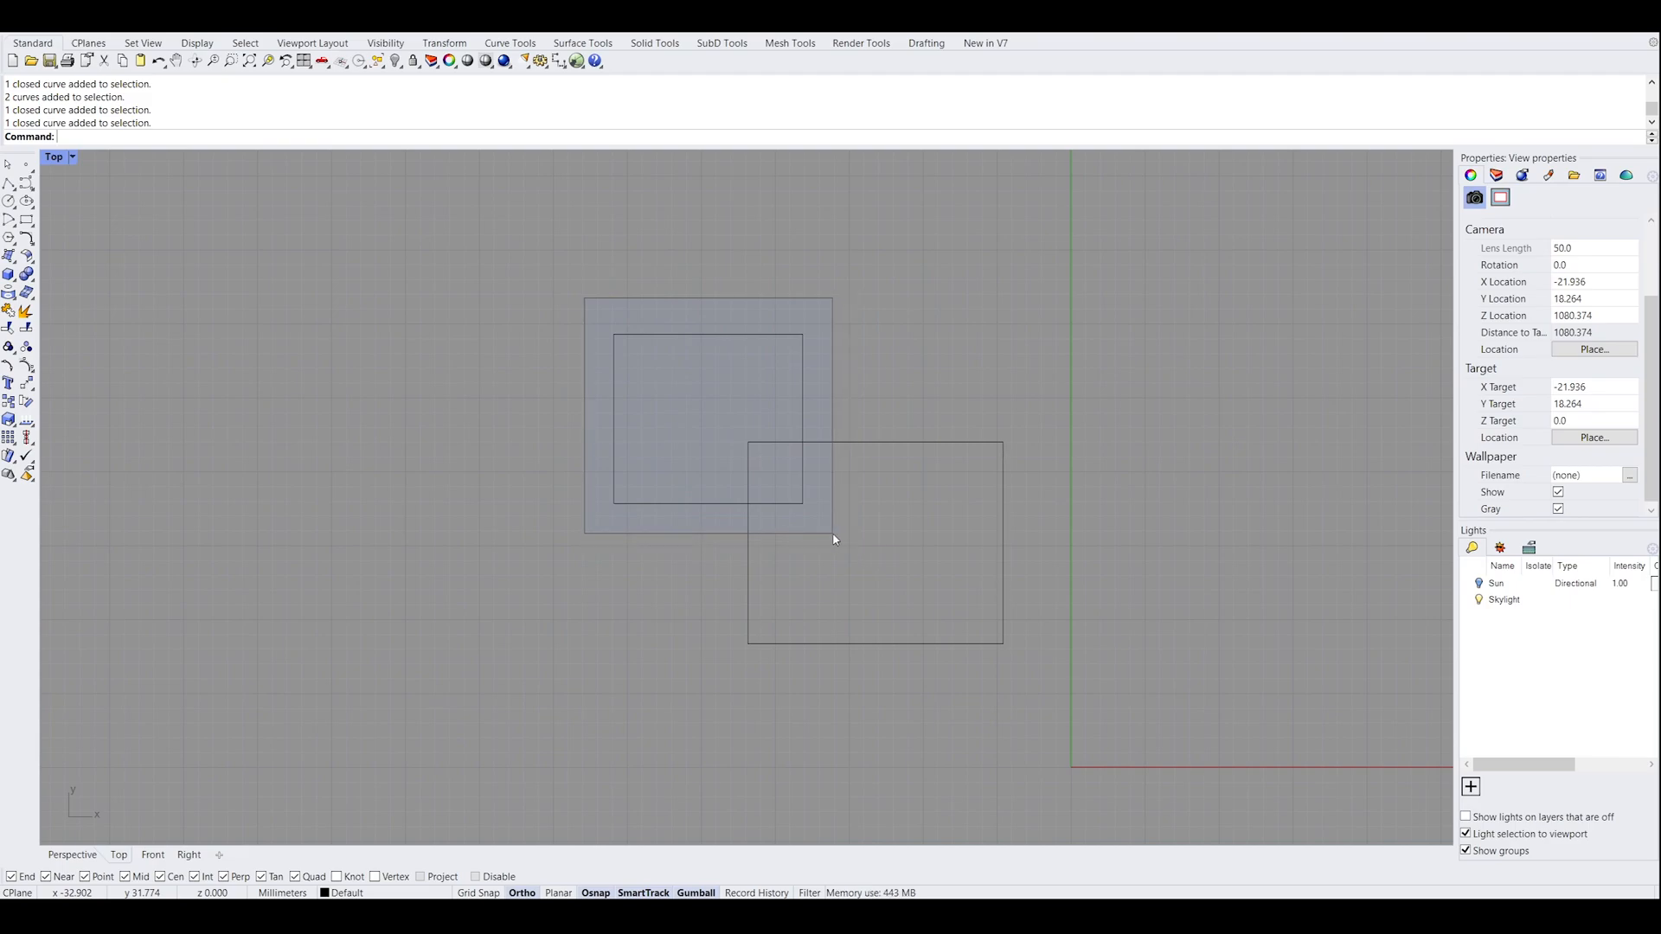
{"action": "left_click_drag", "start_coordinate": [833, 538], "coordinate": [840, 519]}
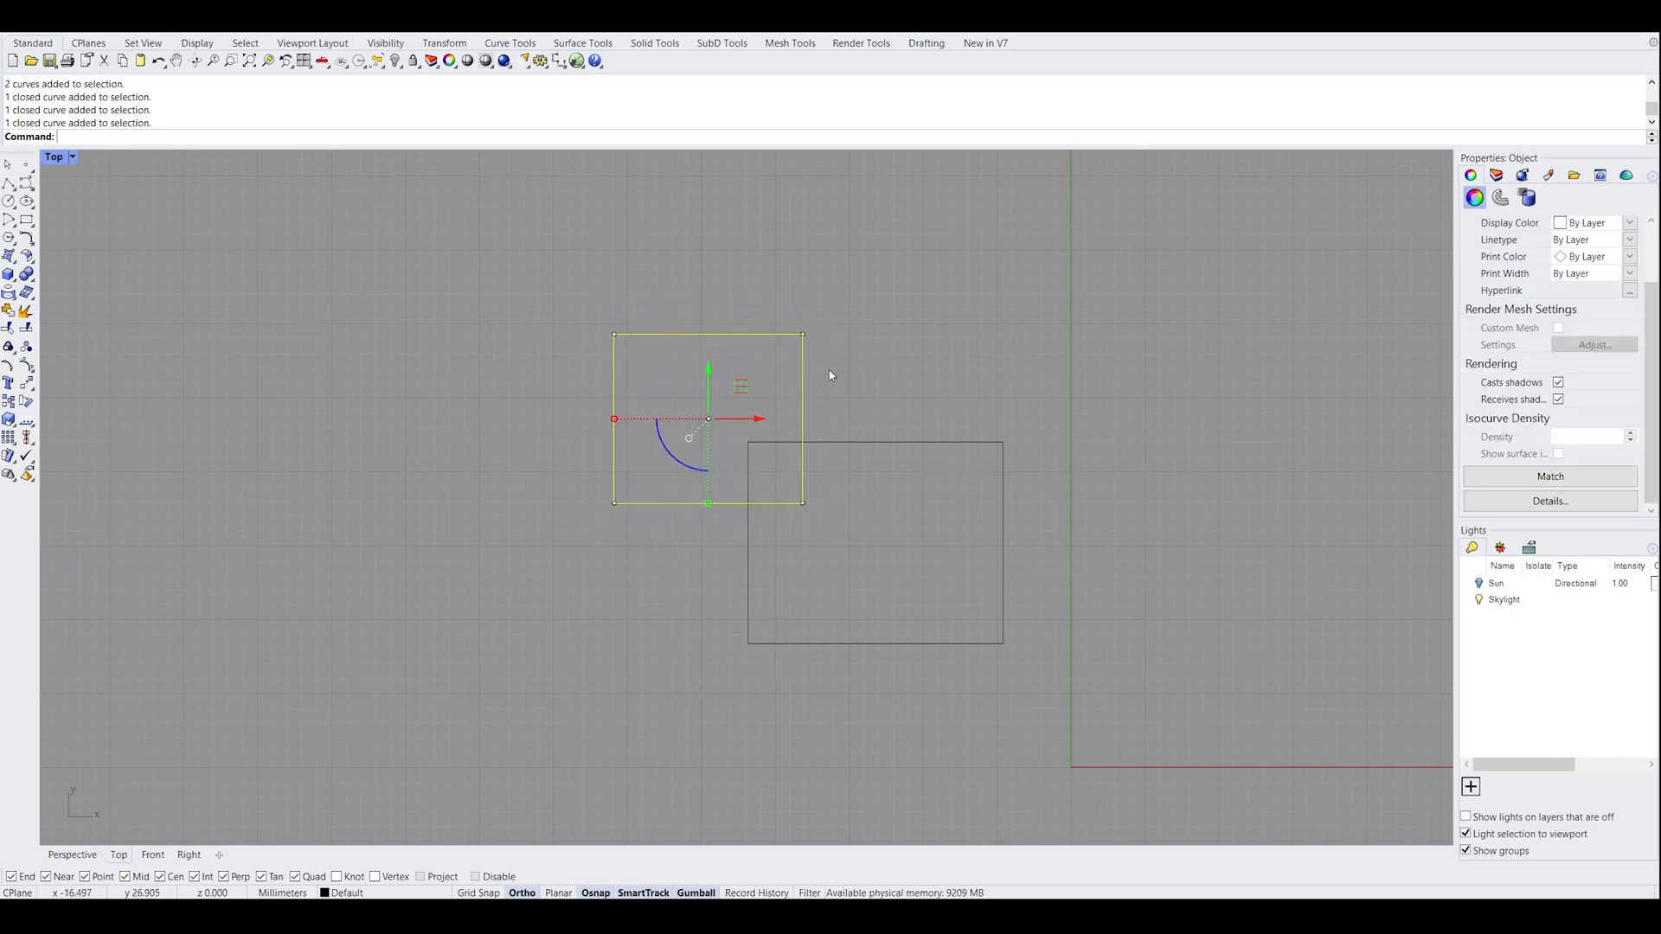
{"action": "left_click", "coordinate": [892, 372]}
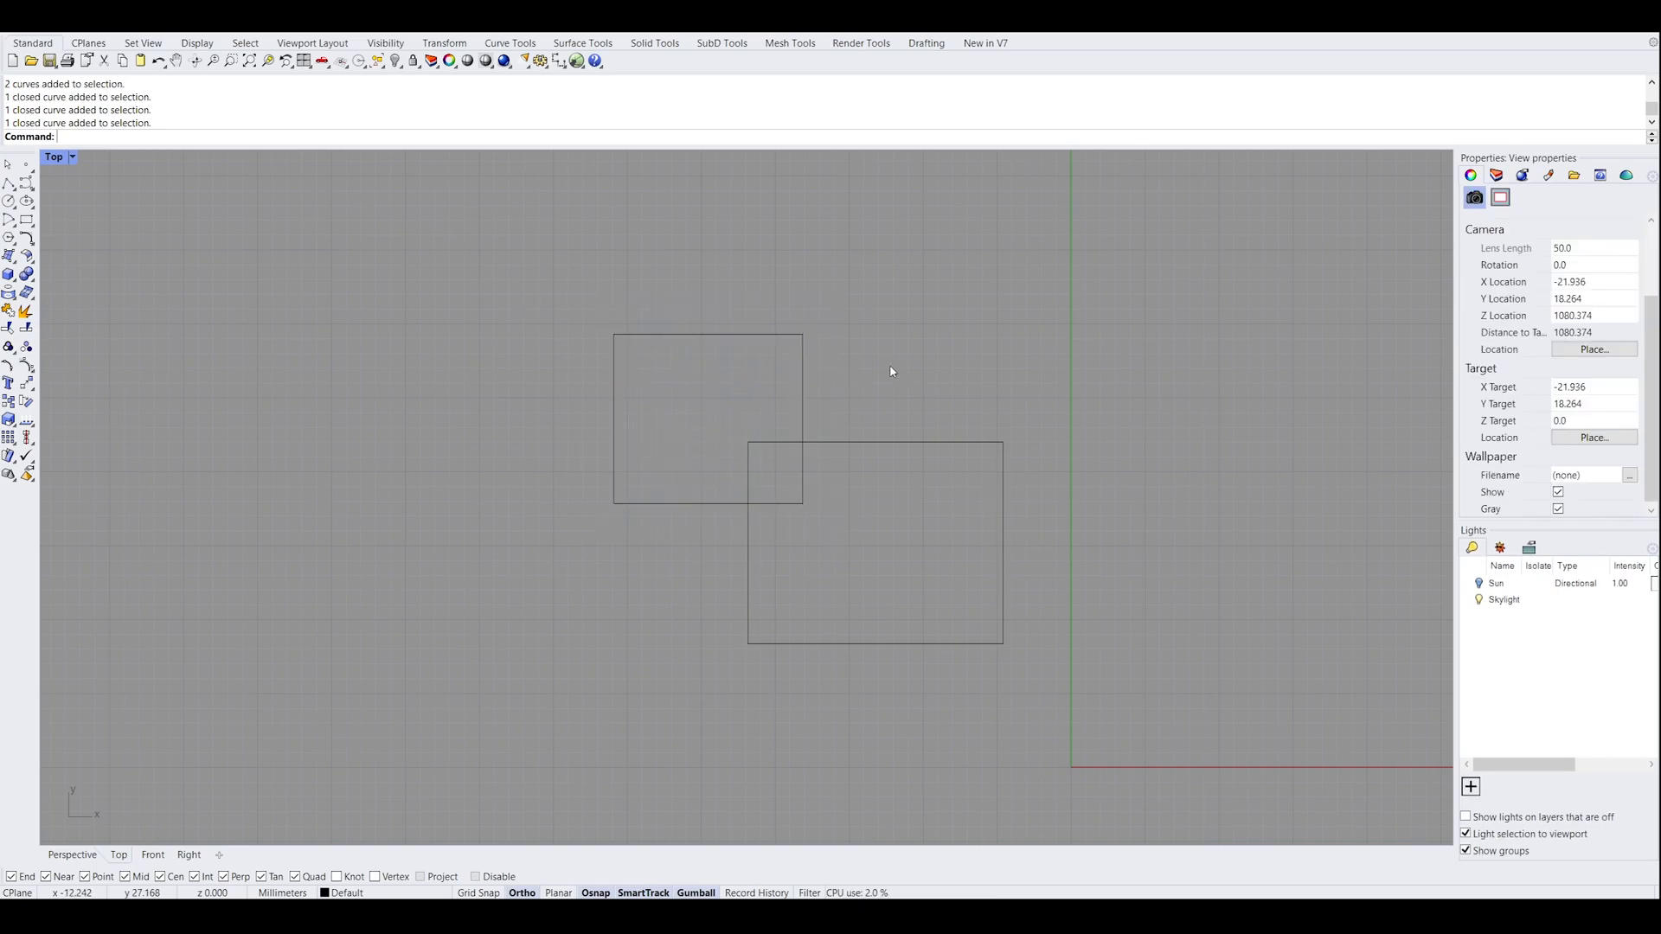
Select both overlapping rectangles, first with a crossing window and again with an enclosing window, and clear the selection
{"action": "left_click_drag", "start_coordinate": [915, 540], "coordinate": [697, 400]}
{"action": "left_click", "coordinate": [778, 537]}
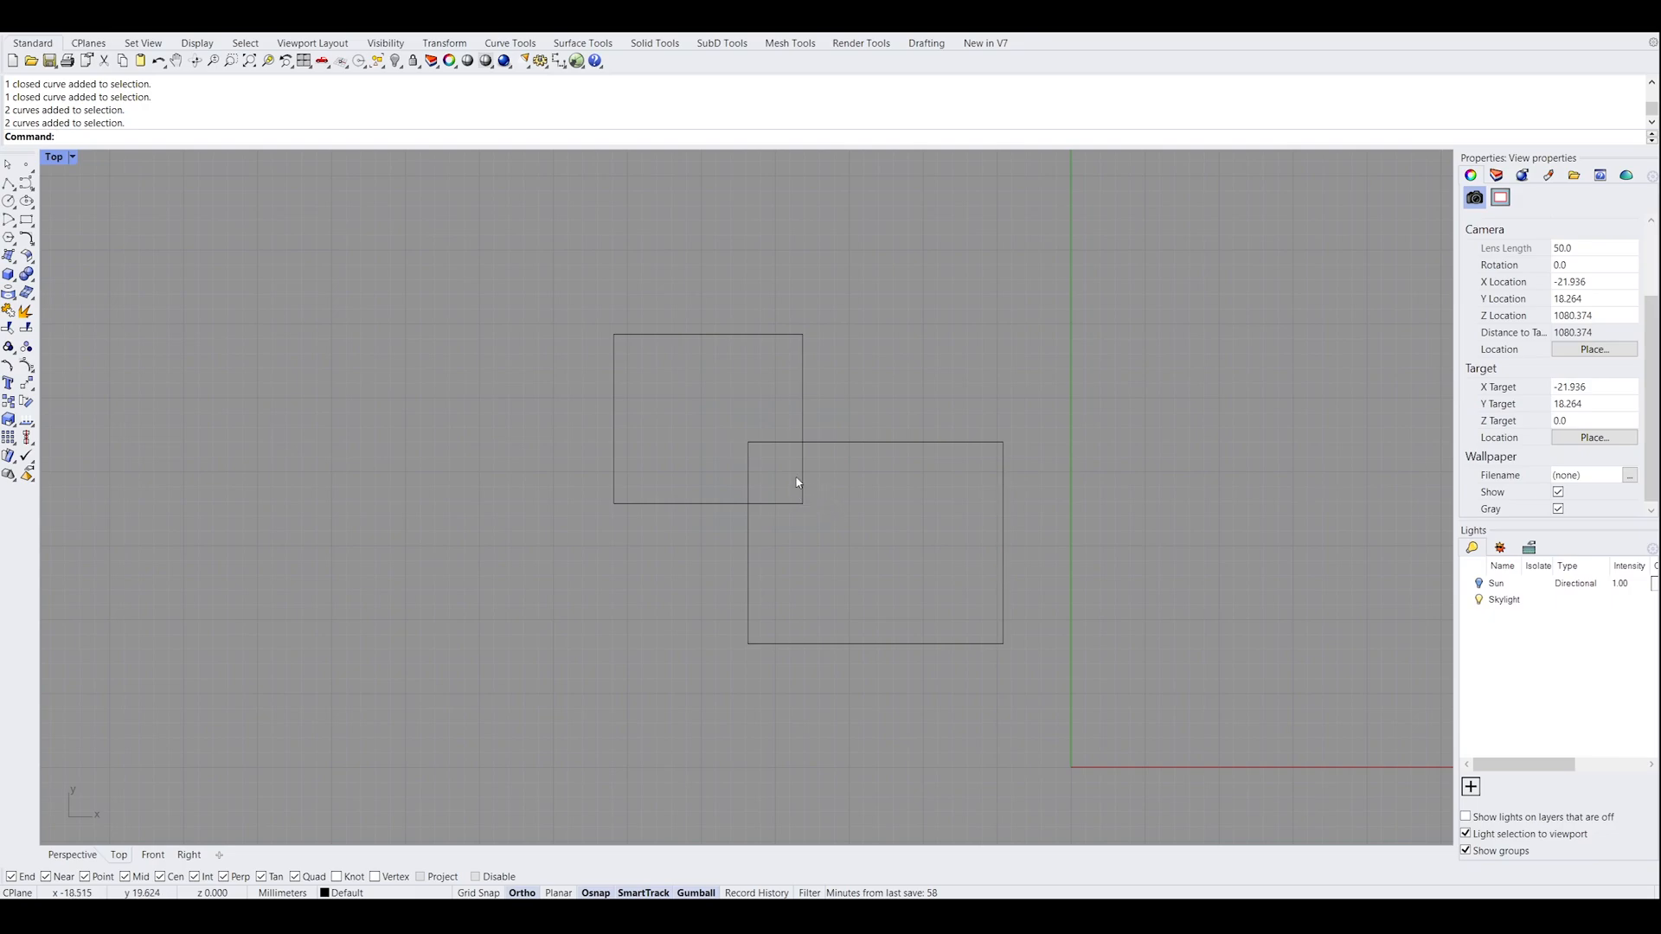
{"action": "scroll", "coordinate": [748, 487], "scroll_direction": "down", "scroll_amount": 2}
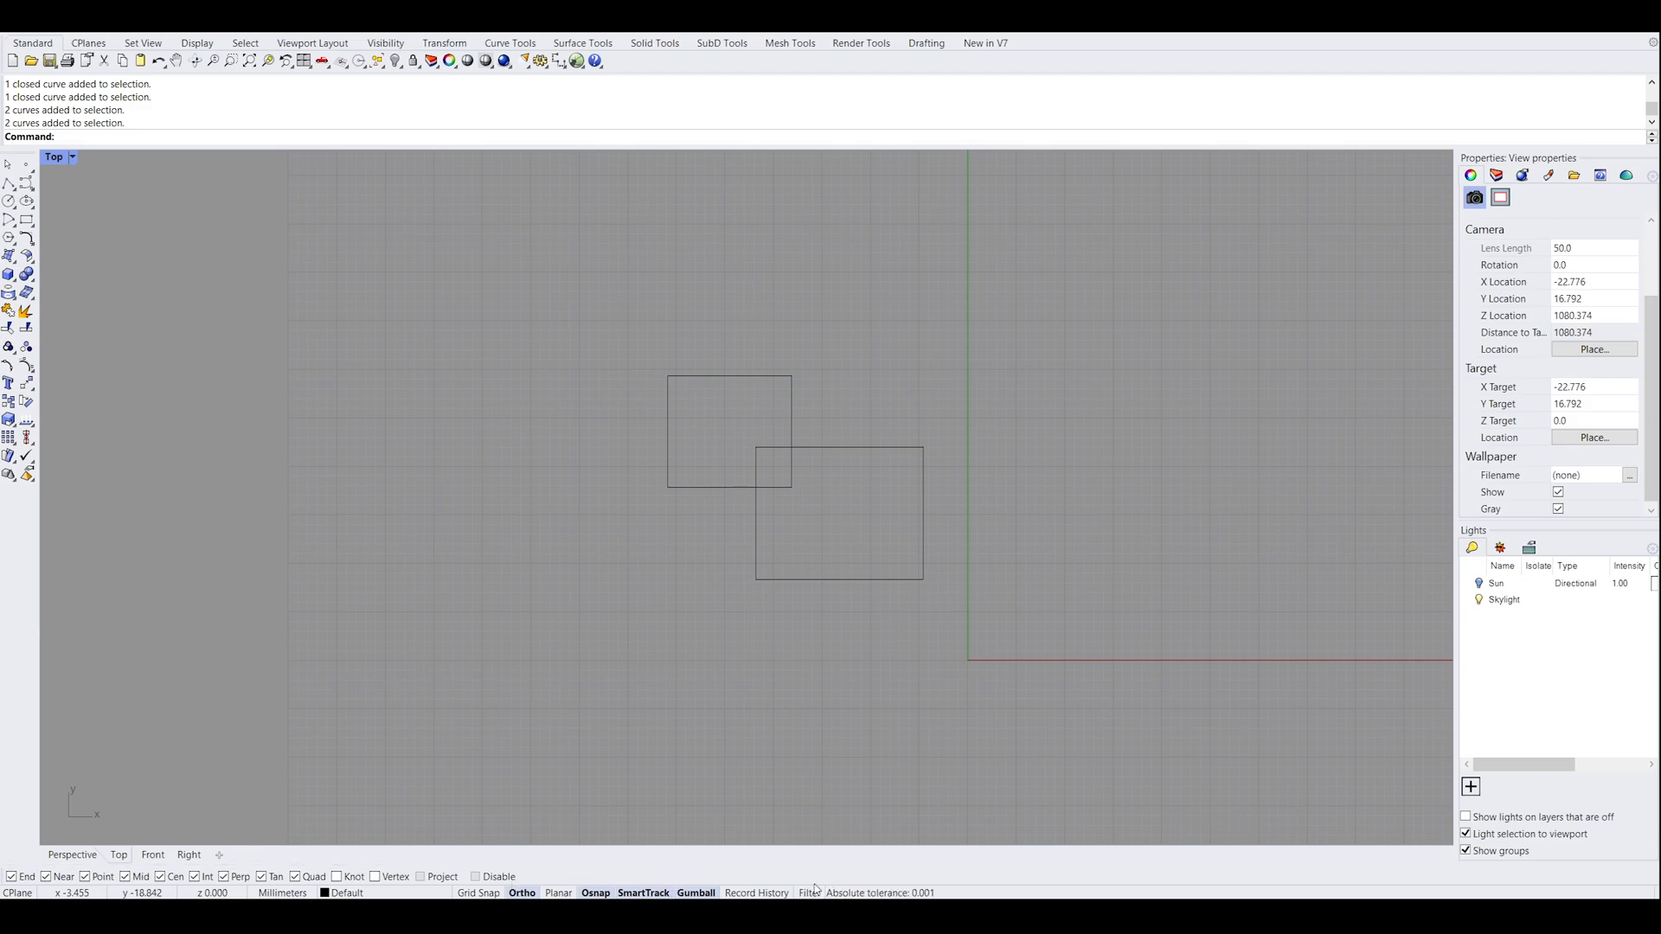
{"action": "left_click", "coordinate": [503, 430]}
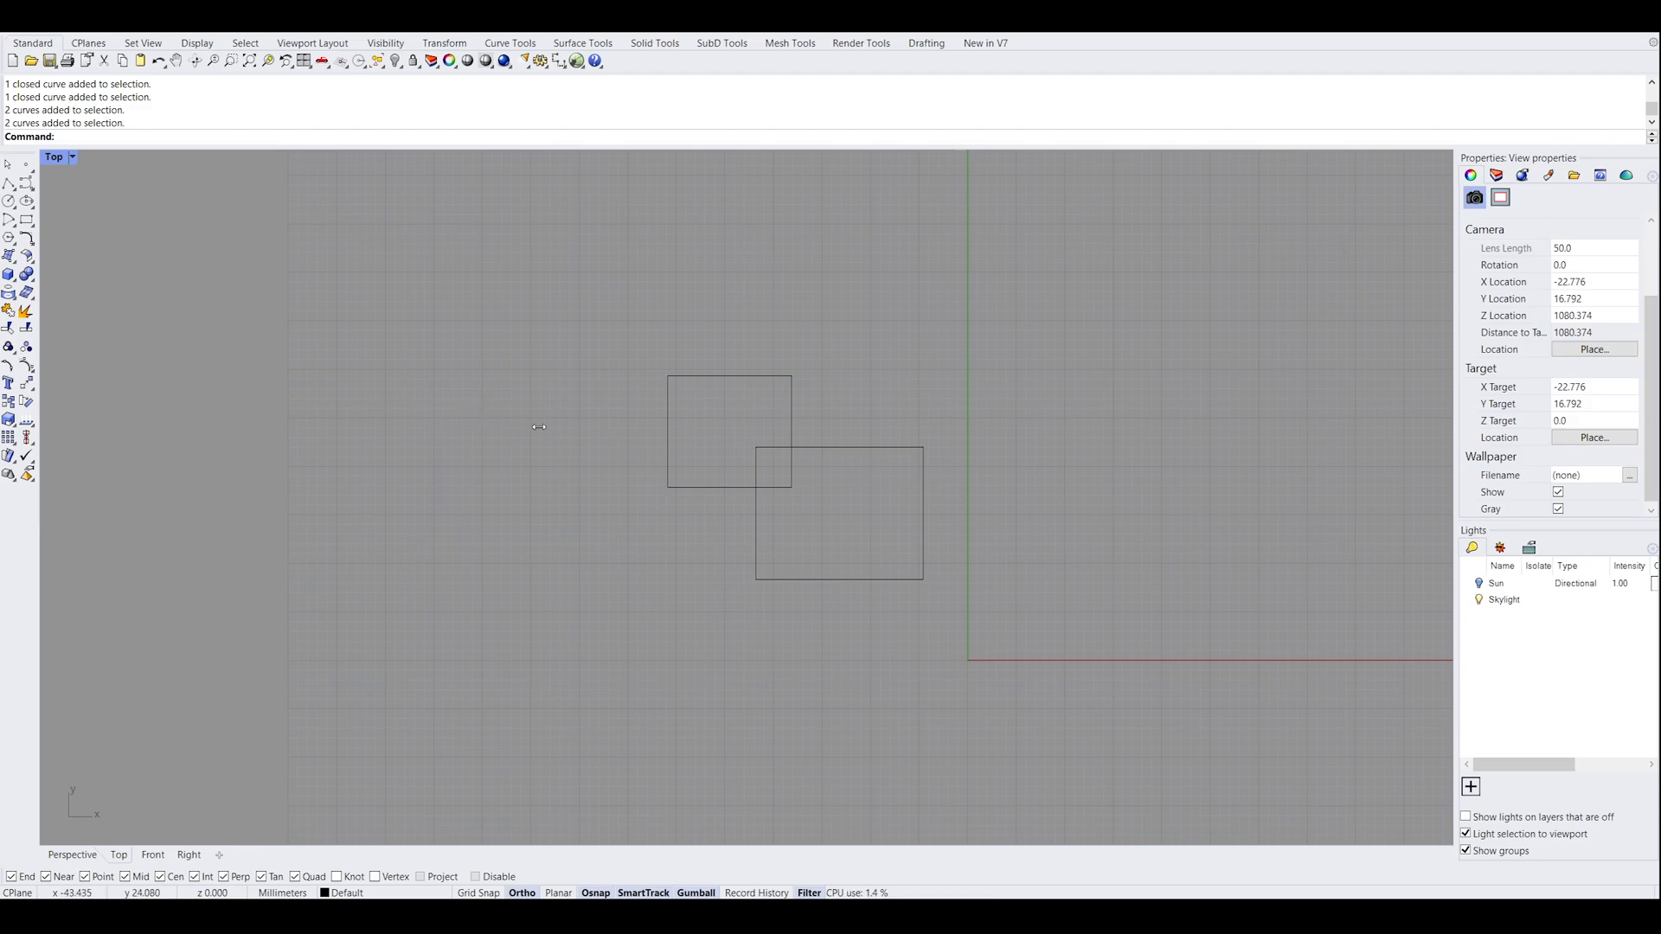
{"action": "left_click_drag", "start_coordinate": [618, 350], "coordinate": [1010, 627]}
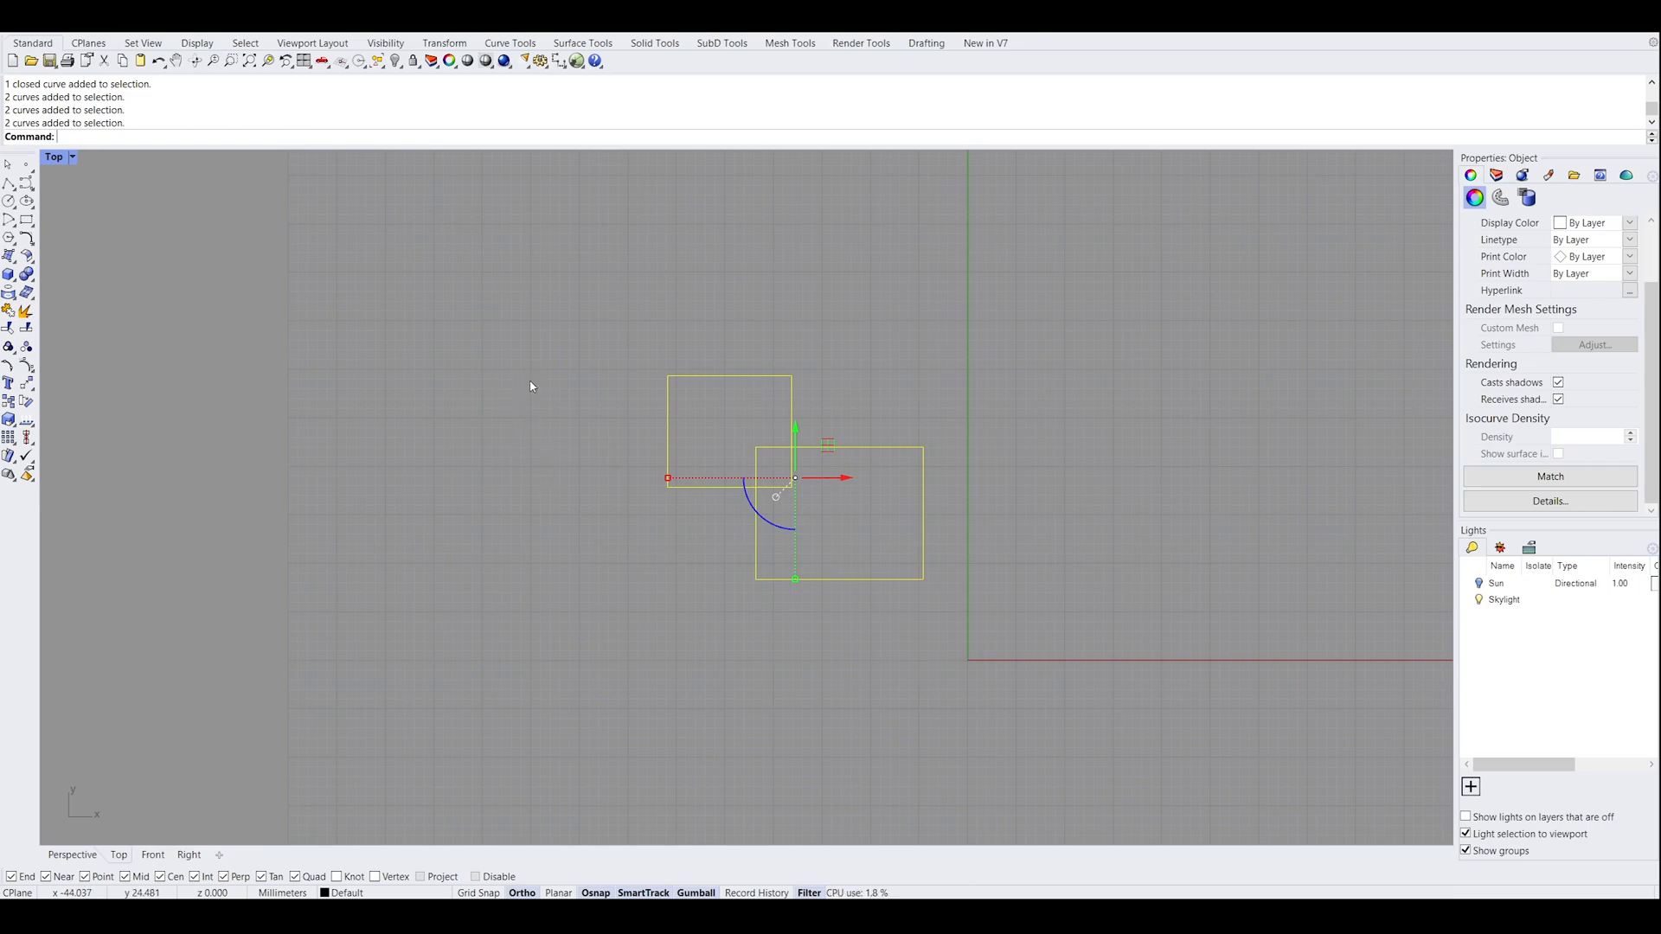
{"action": "left_click", "coordinate": [660, 340]}
Draw an open degree 3 wavy curve from eight control points beside the rectangles, with Ortho and Osnap turned off
{"action": "right_click_drag", "start_coordinate": [903, 356], "coordinate": [517, 439]}
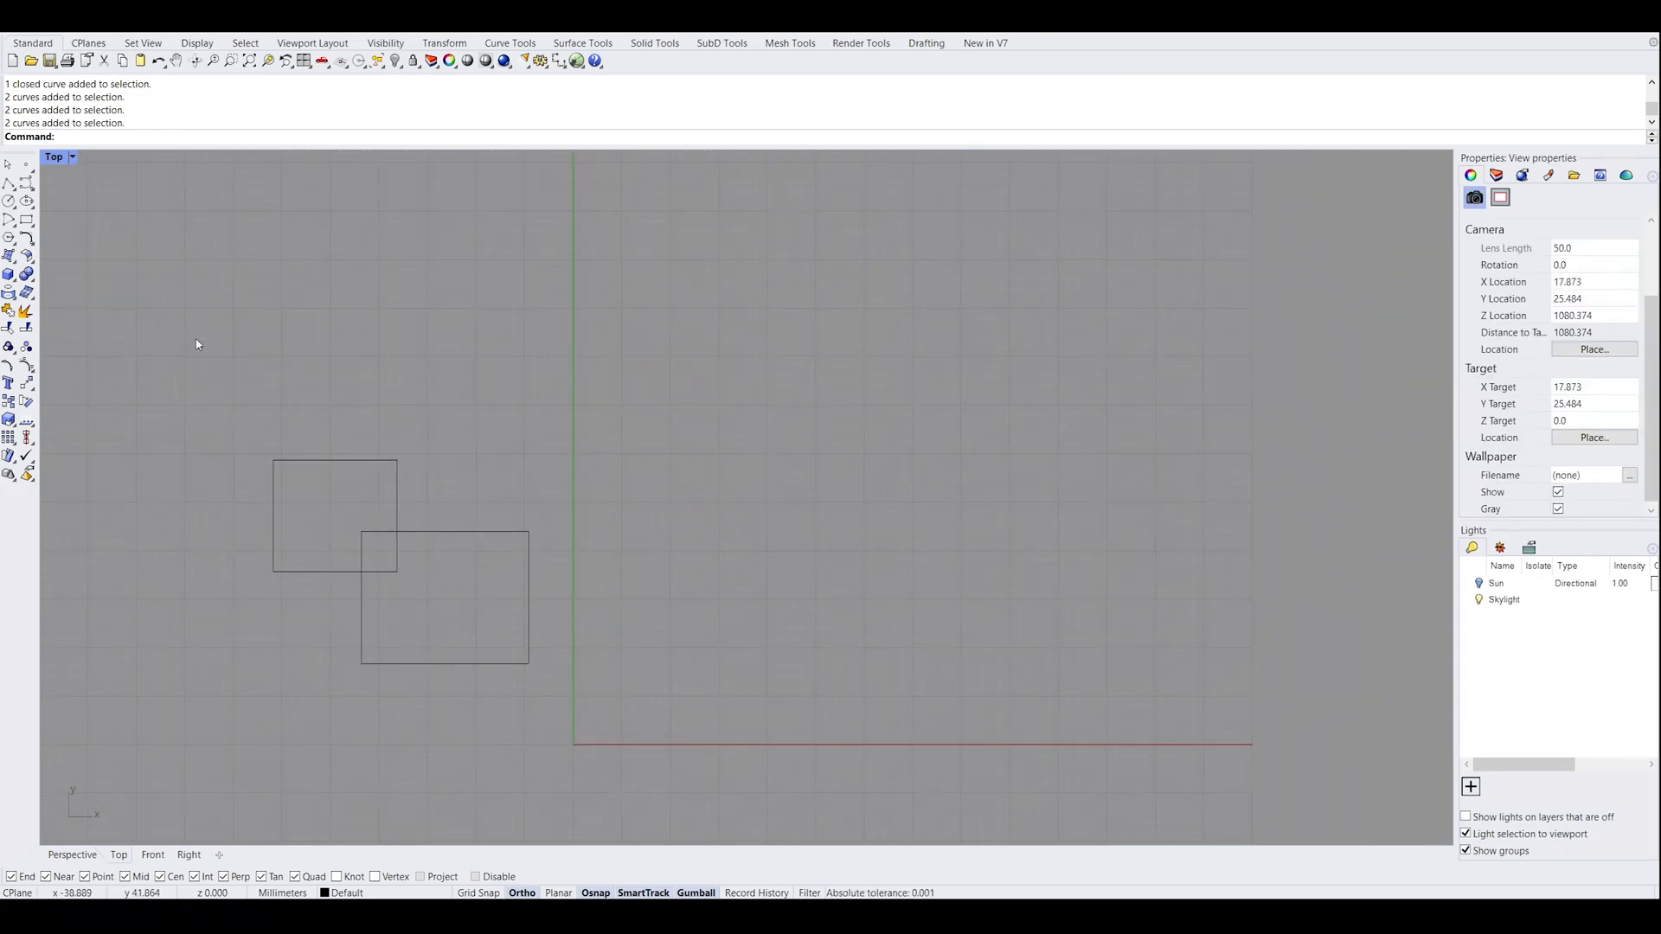
{"action": "left_click", "coordinate": [26, 183]}
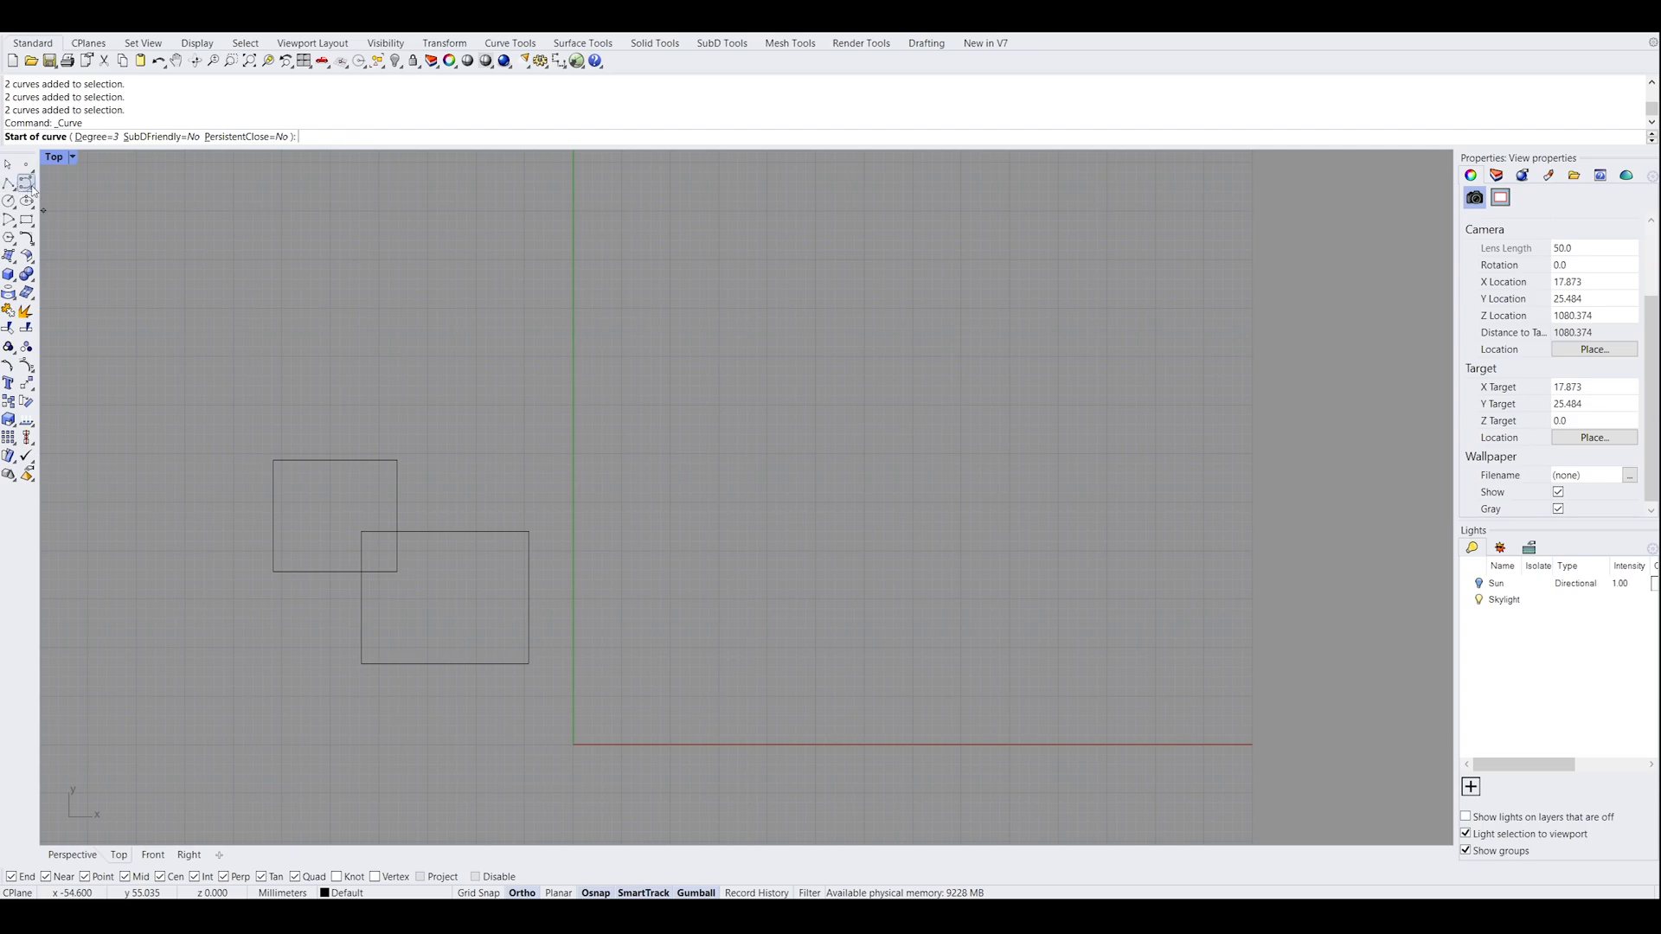
{"action": "left_click", "coordinate": [588, 373]}
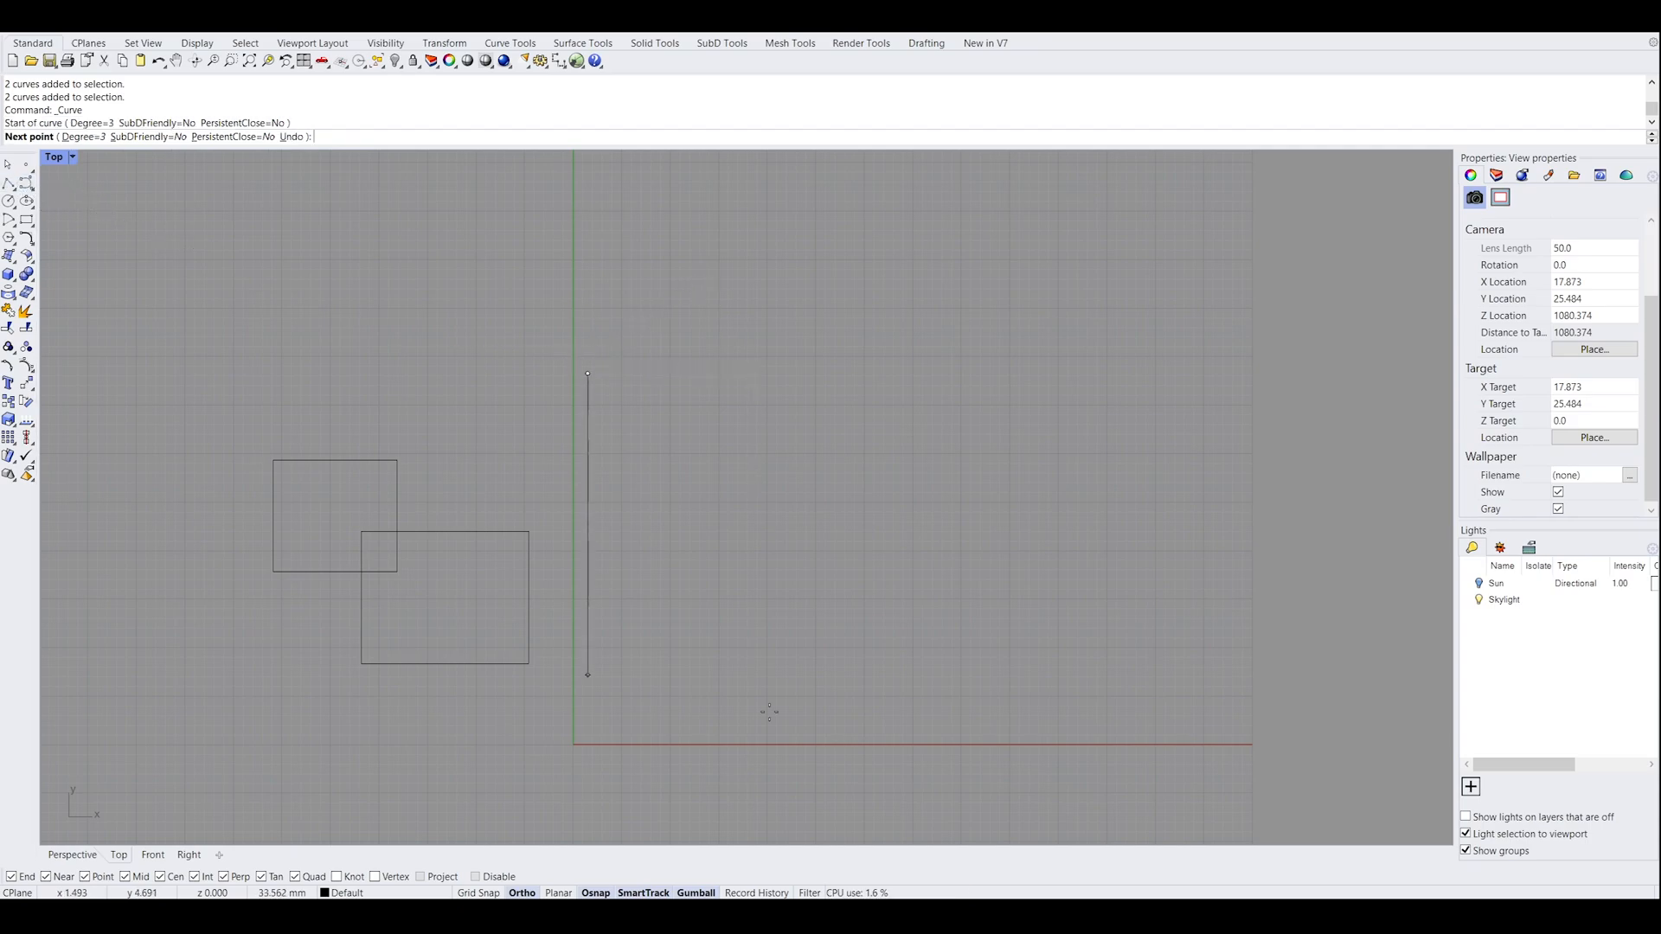
{"action": "left_click", "coordinate": [531, 896]}
{"action": "left_click", "coordinate": [587, 895]}
{"action": "left_click", "coordinate": [635, 243]}
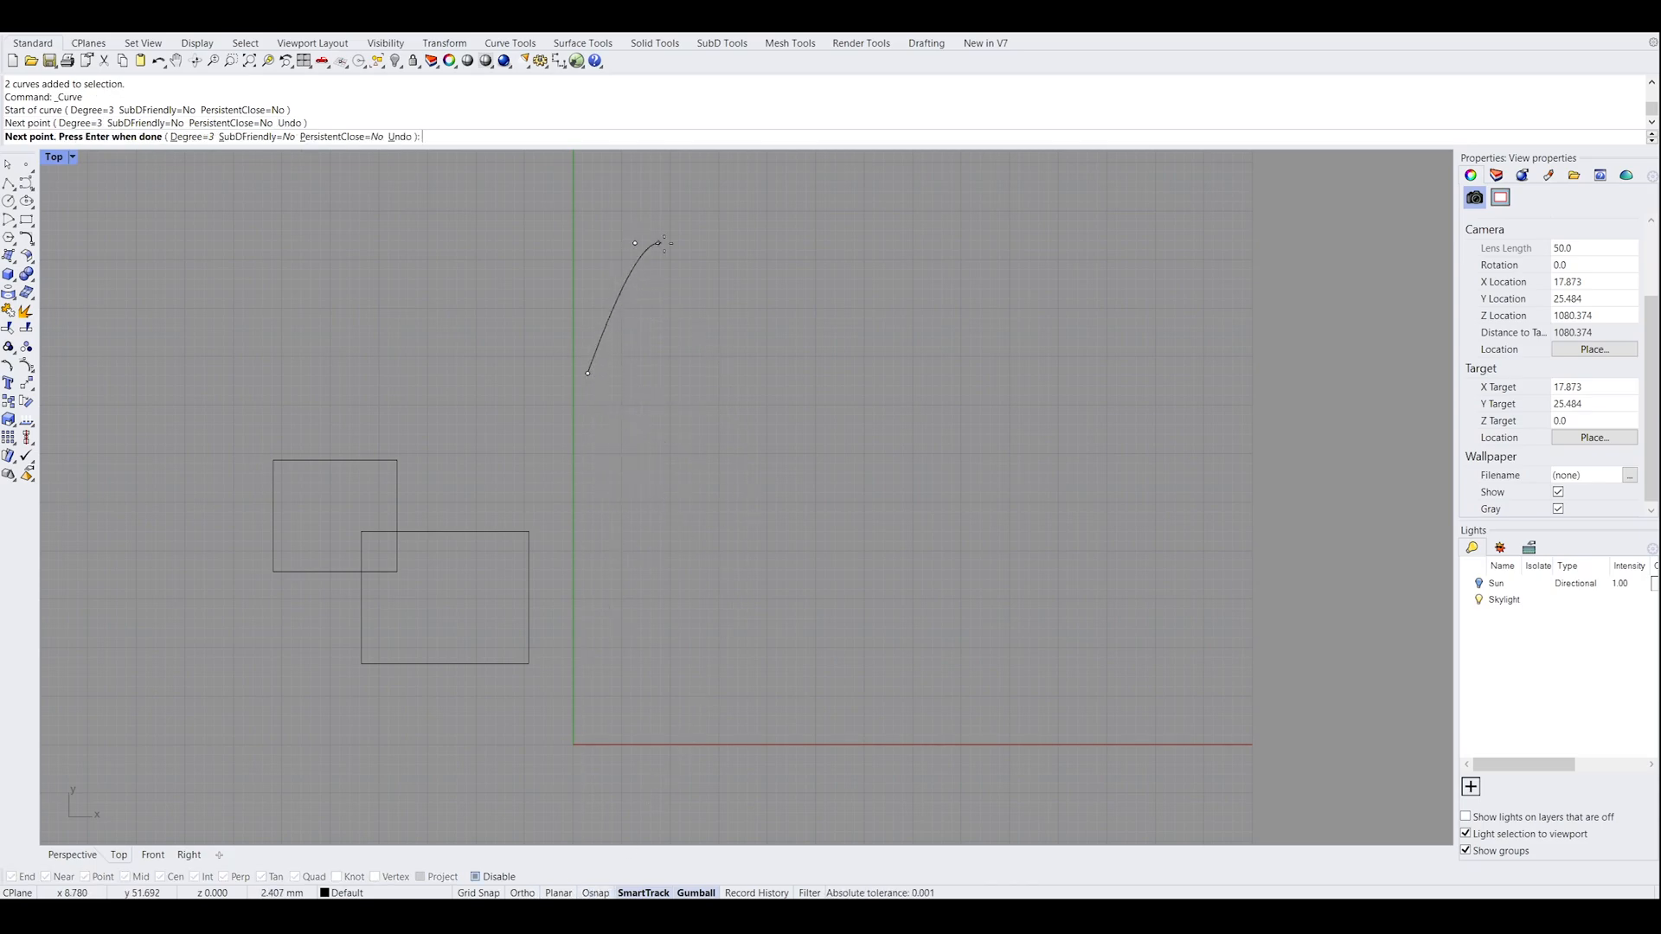
{"action": "left_click", "coordinate": [846, 323]}
{"action": "left_click", "coordinate": [873, 532]}
{"action": "left_click", "coordinate": [1005, 495]}
{"action": "left_click", "coordinate": [1013, 318]}
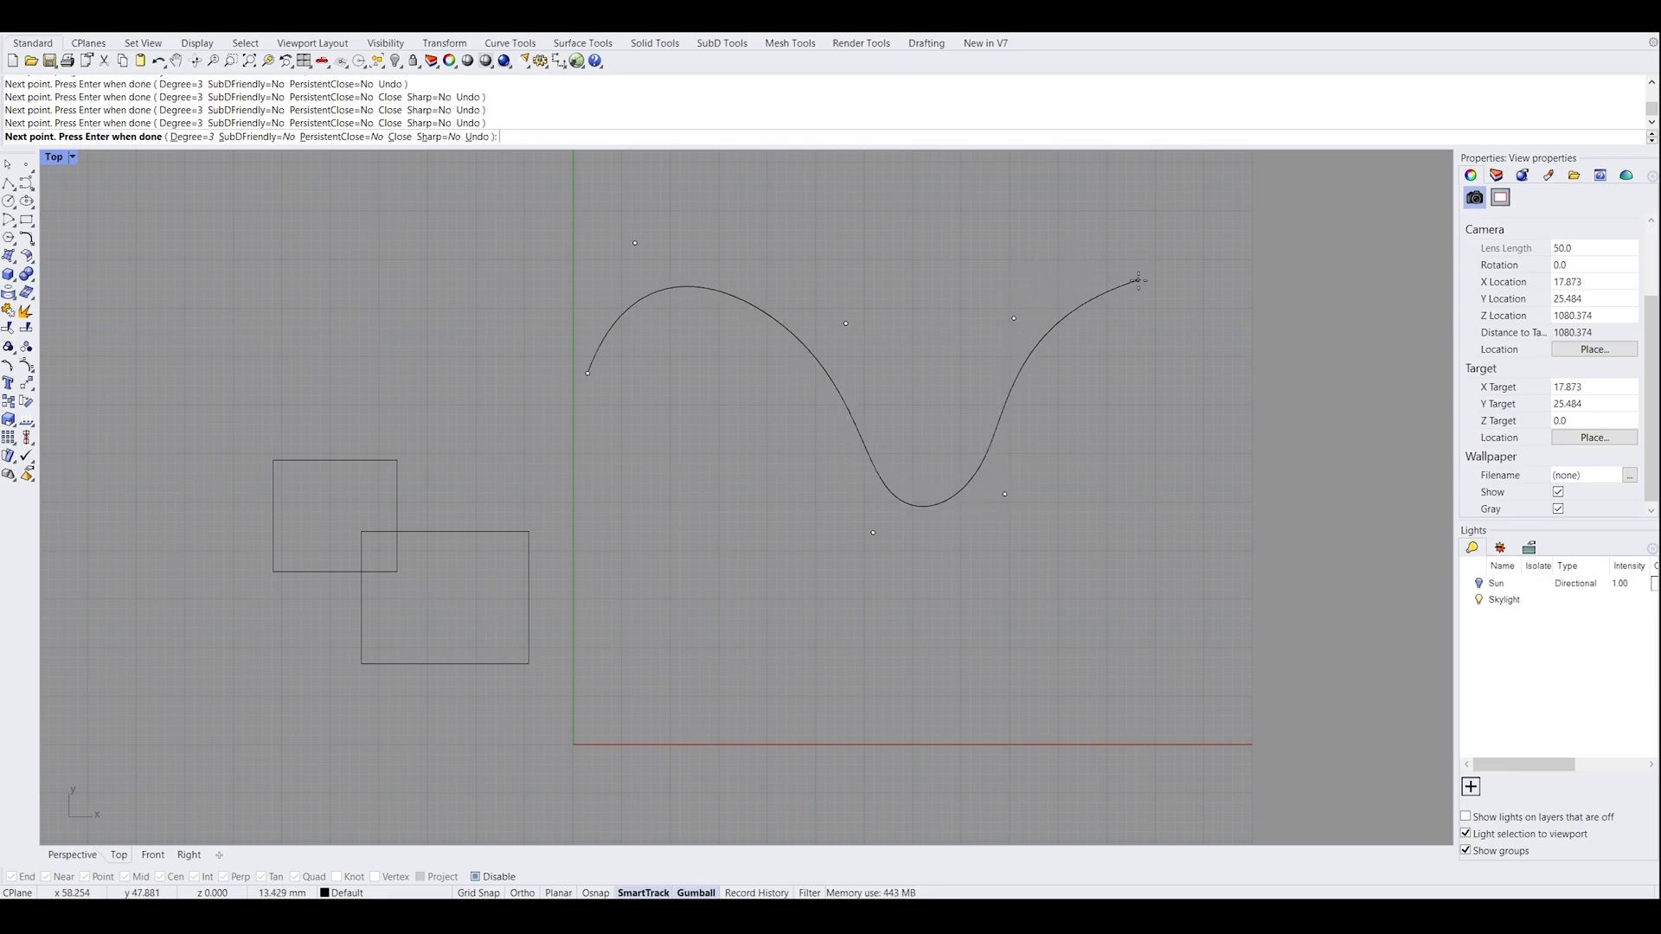
{"action": "left_click", "coordinate": [1112, 308]}
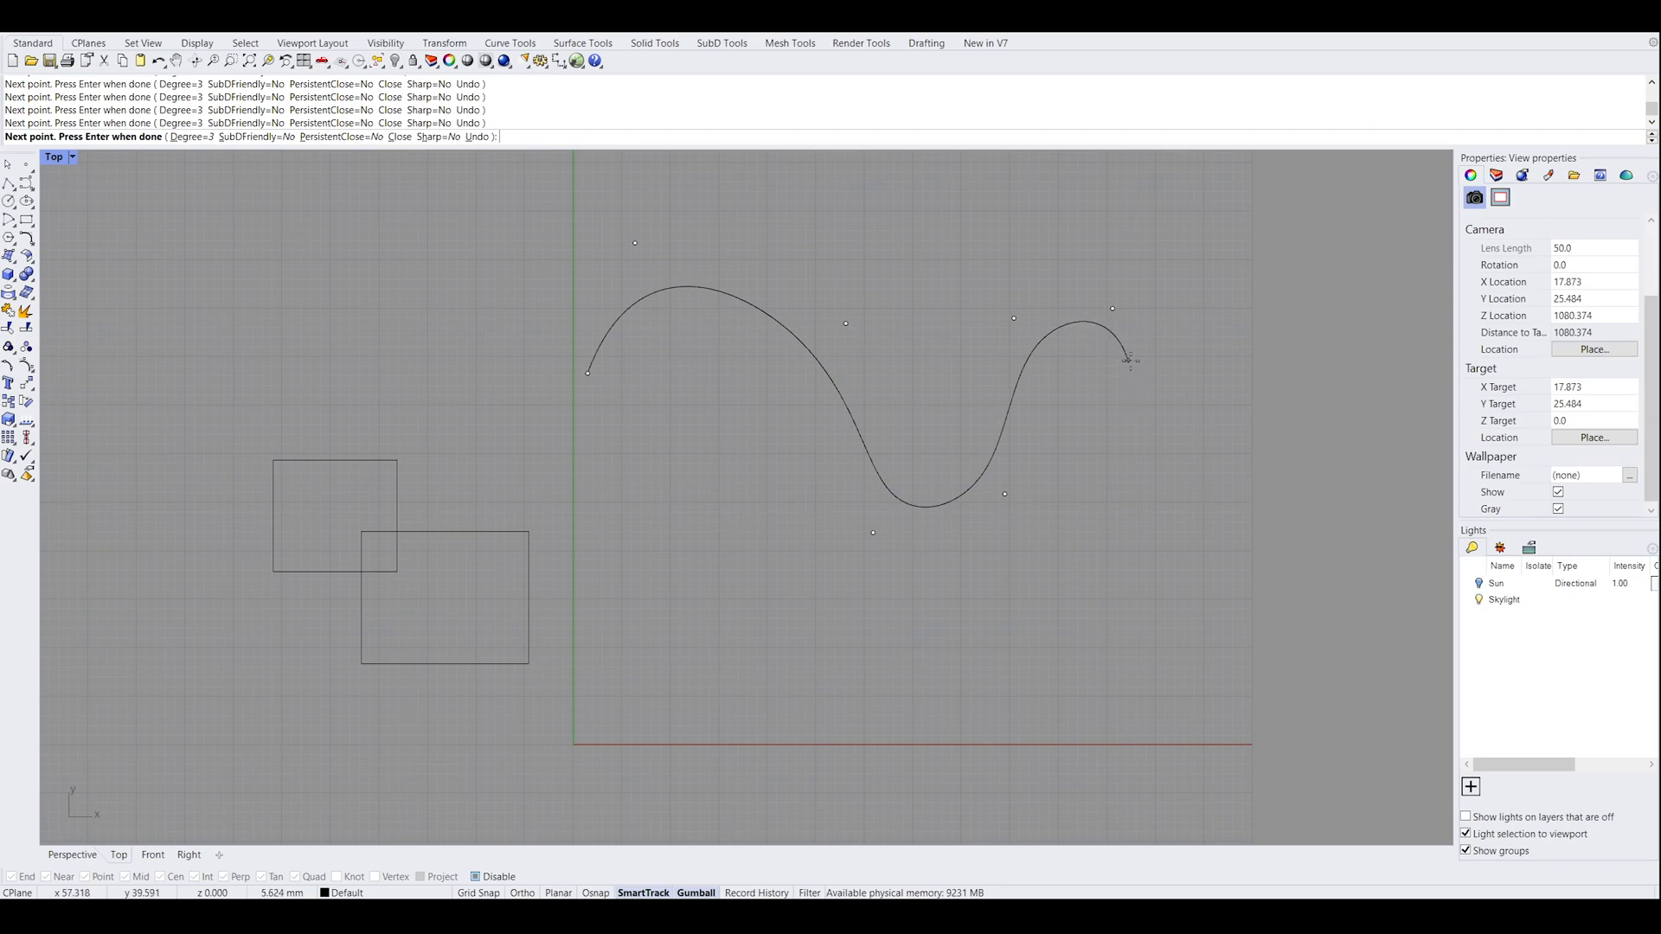
{"action": "left_click", "coordinate": [1166, 382]}
{"action": "key", "text": "Return"}
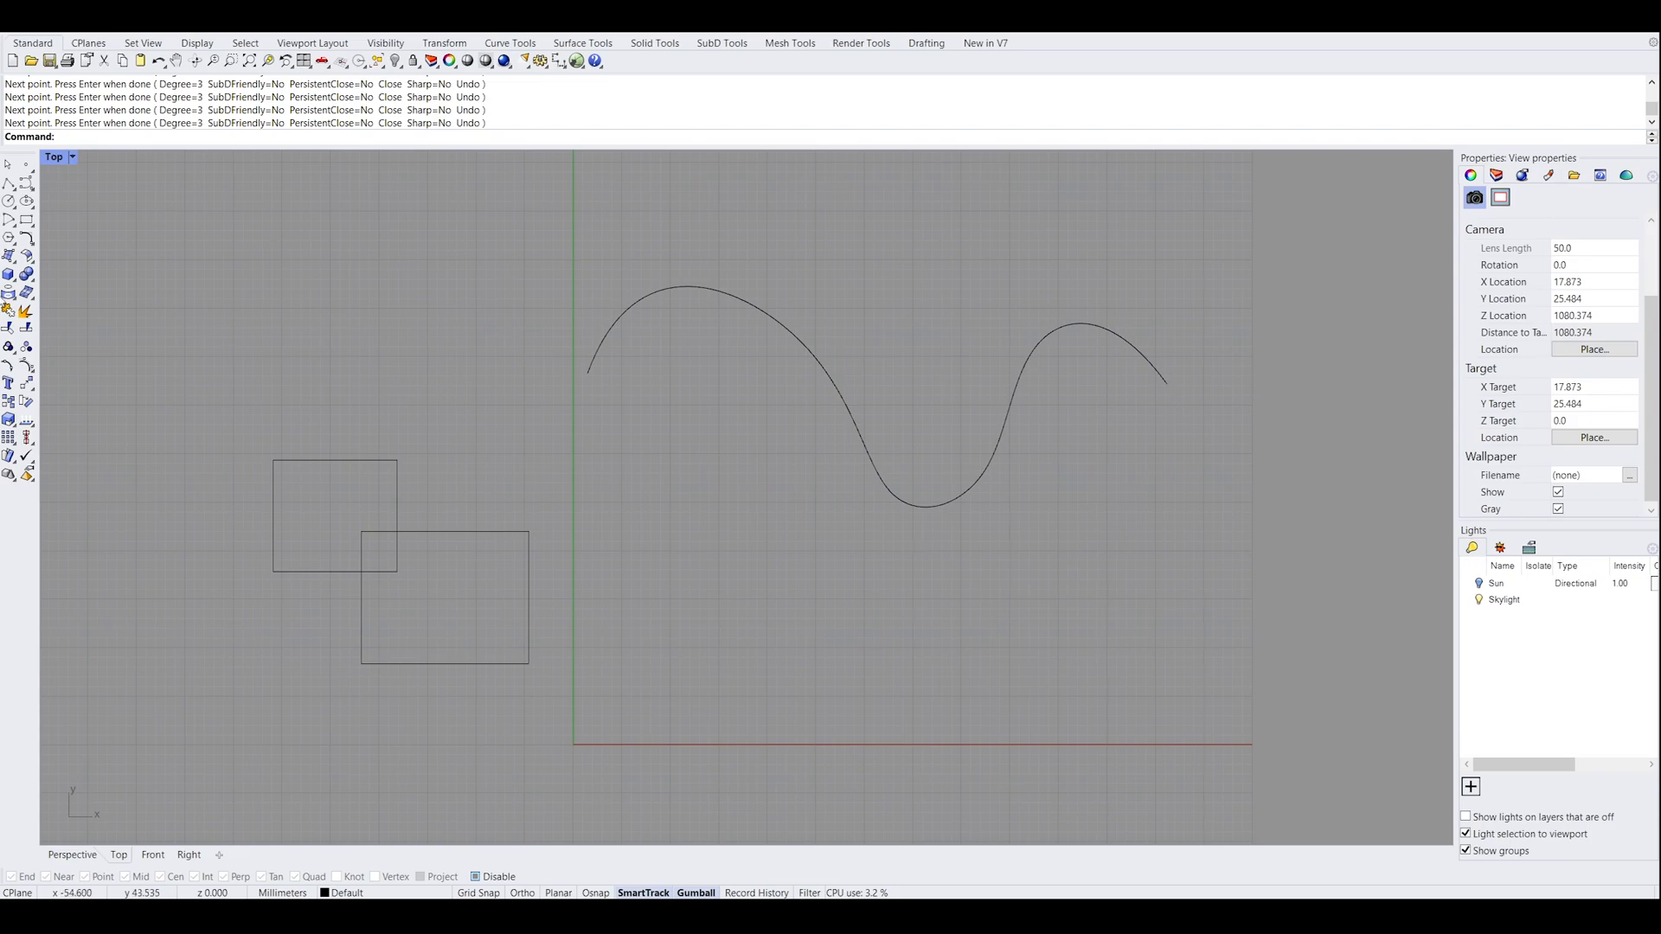
Move the wavy curve's third control point upward to raise its first crest
{"action": "left_click_drag", "start_coordinate": [896, 397], "coordinate": [743, 387]}
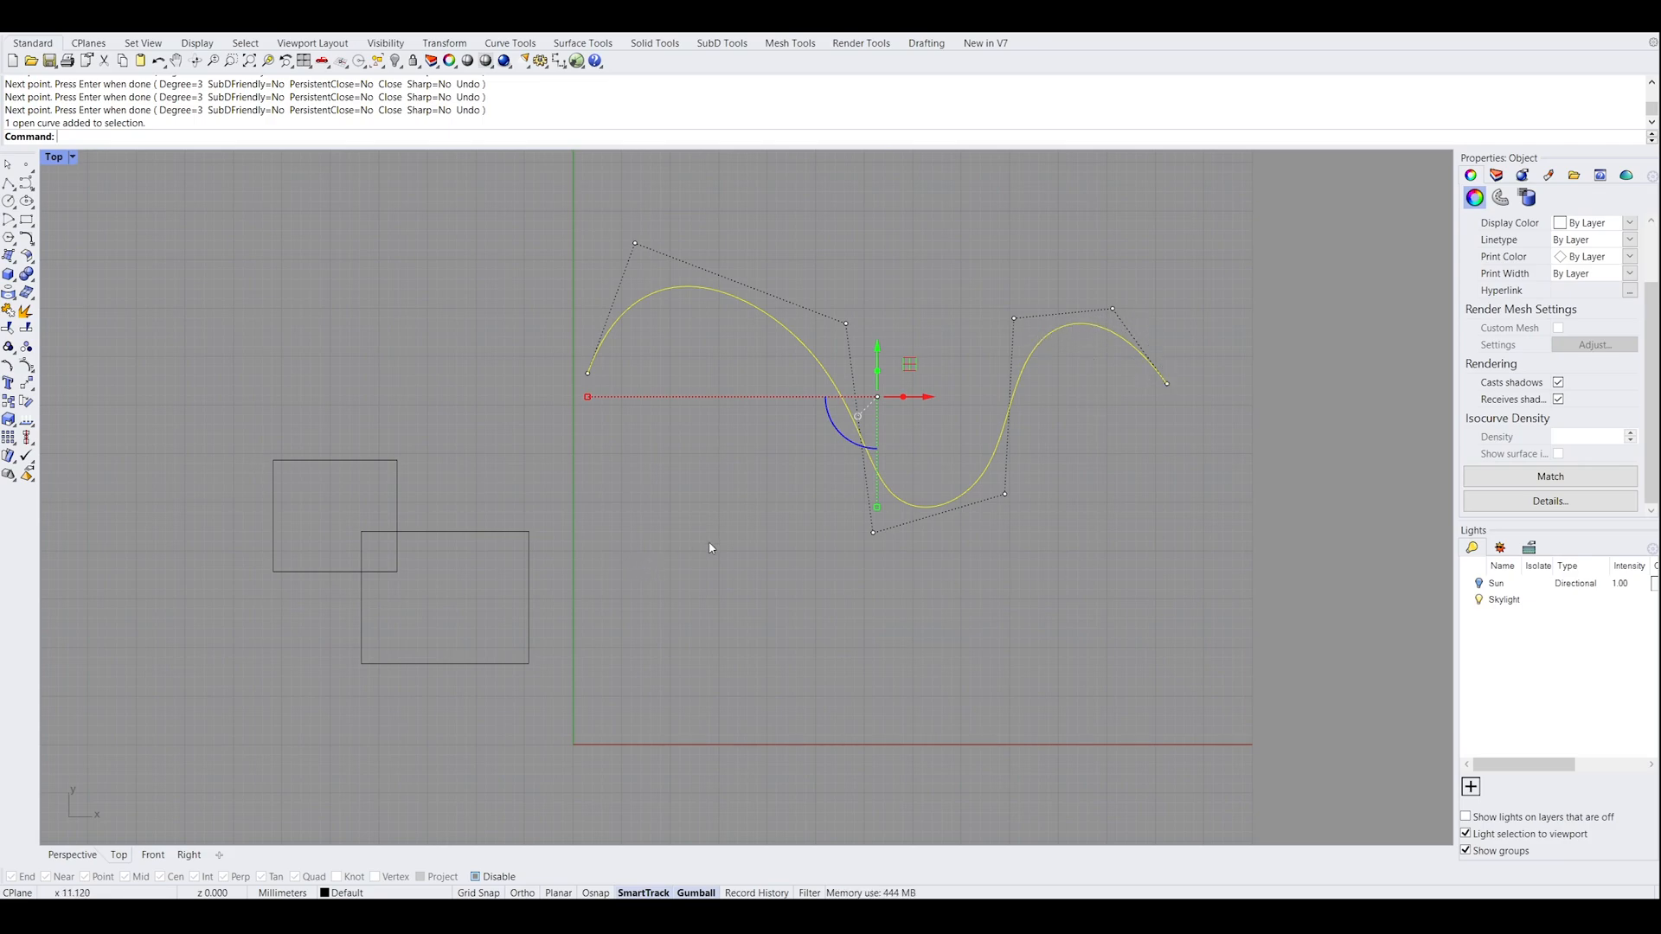
{"action": "left_click", "coordinate": [846, 325]}
{"action": "left_click_drag", "start_coordinate": [874, 291], "coordinate": [865, 255]}
{"action": "left_click", "coordinate": [991, 268]}
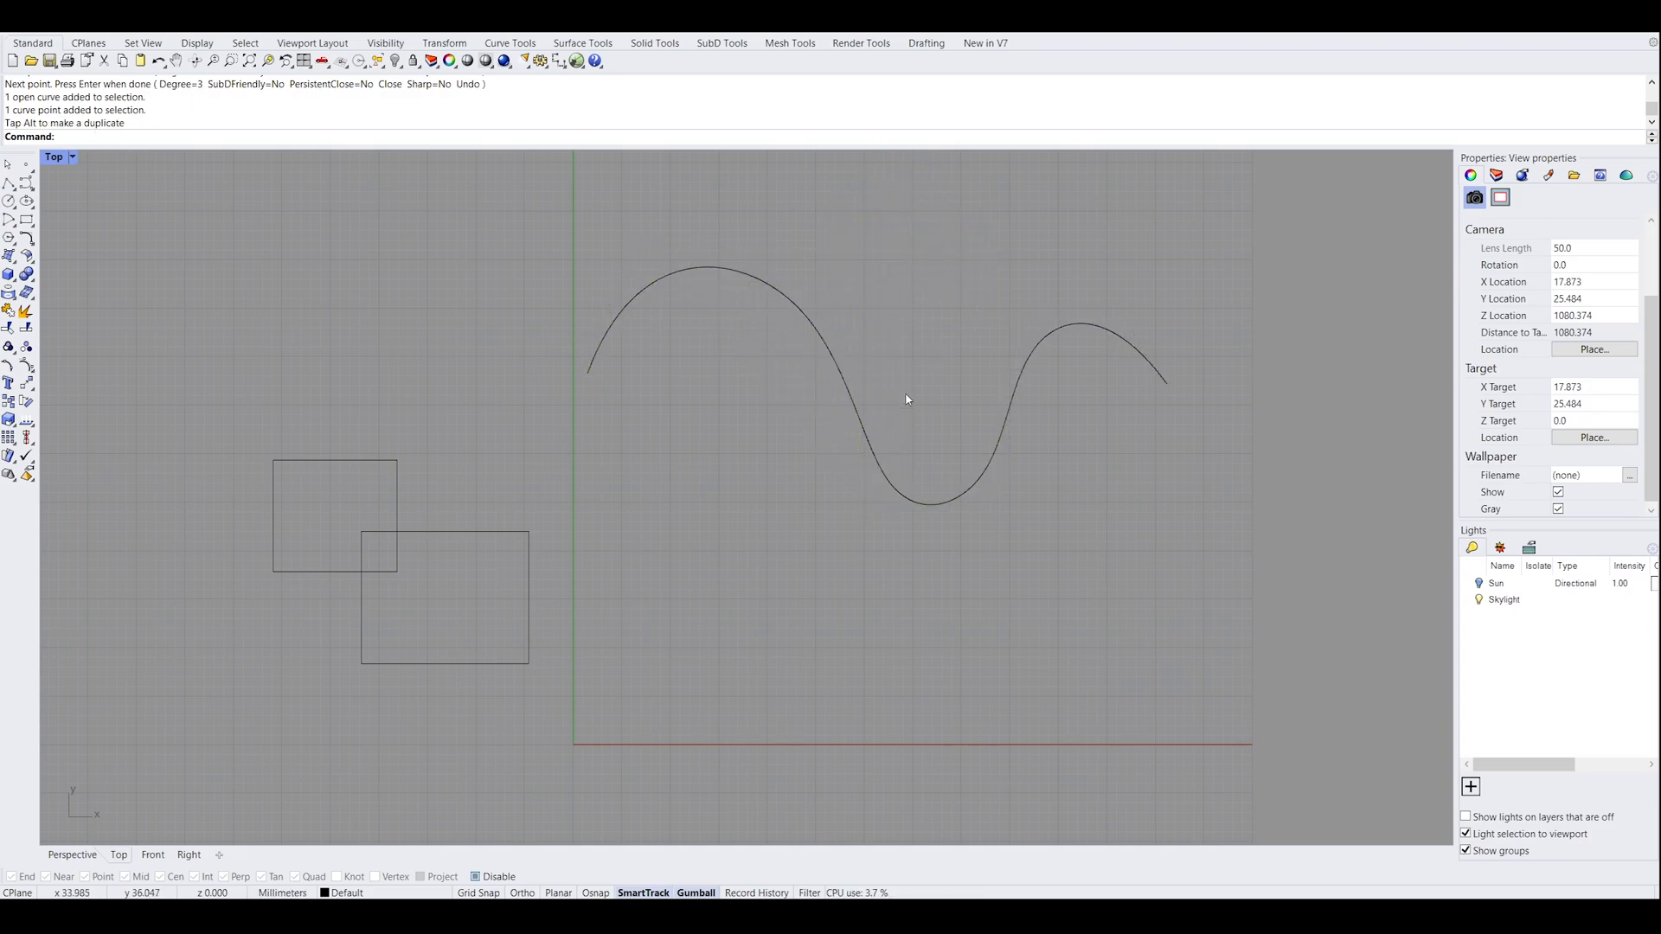
Move the end control point at the right end of the wavy curve straight downward
{"action": "left_click", "coordinate": [1160, 377]}
{"action": "left_click", "coordinate": [1166, 383]}
{"action": "left_click_drag", "start_coordinate": [1177, 347], "coordinate": [1178, 482]}
{"action": "left_click", "coordinate": [1104, 464]}
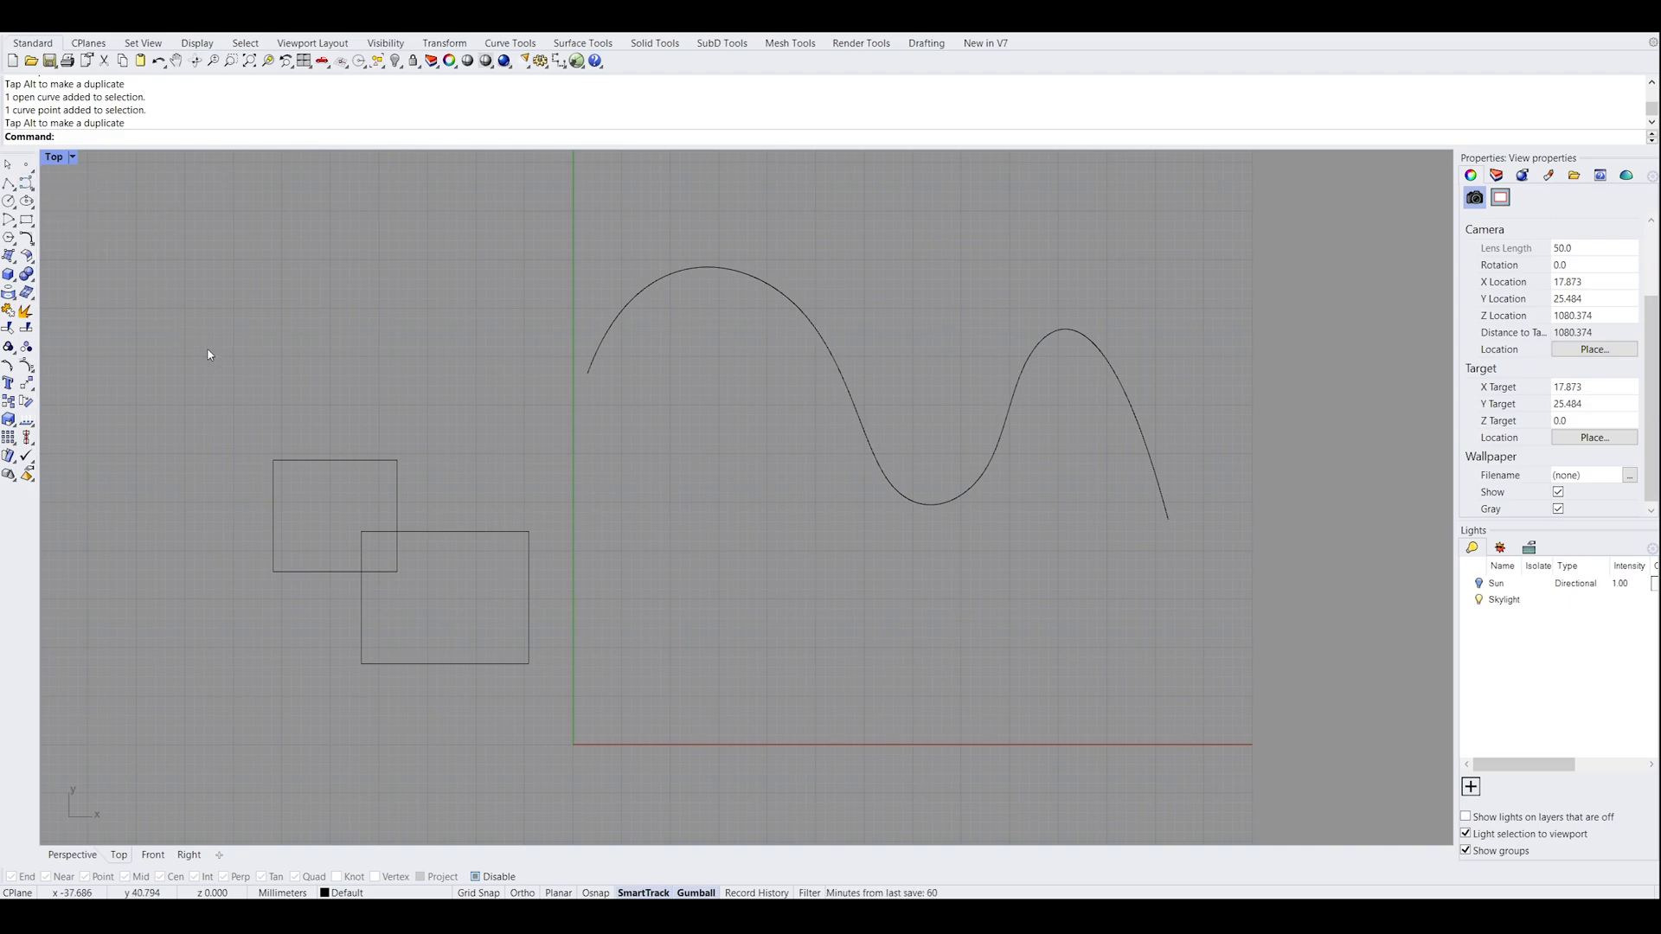
Move the larger rectangle away from the smaller one to an empty area below the x-axis
{"action": "scroll", "coordinate": [395, 358], "scroll_direction": "down", "scroll_amount": 4}
{"action": "scroll", "coordinate": [431, 437], "scroll_direction": "up", "scroll_amount": 2}
{"action": "right_click_drag", "start_coordinate": [431, 437], "coordinate": [608, 352]}
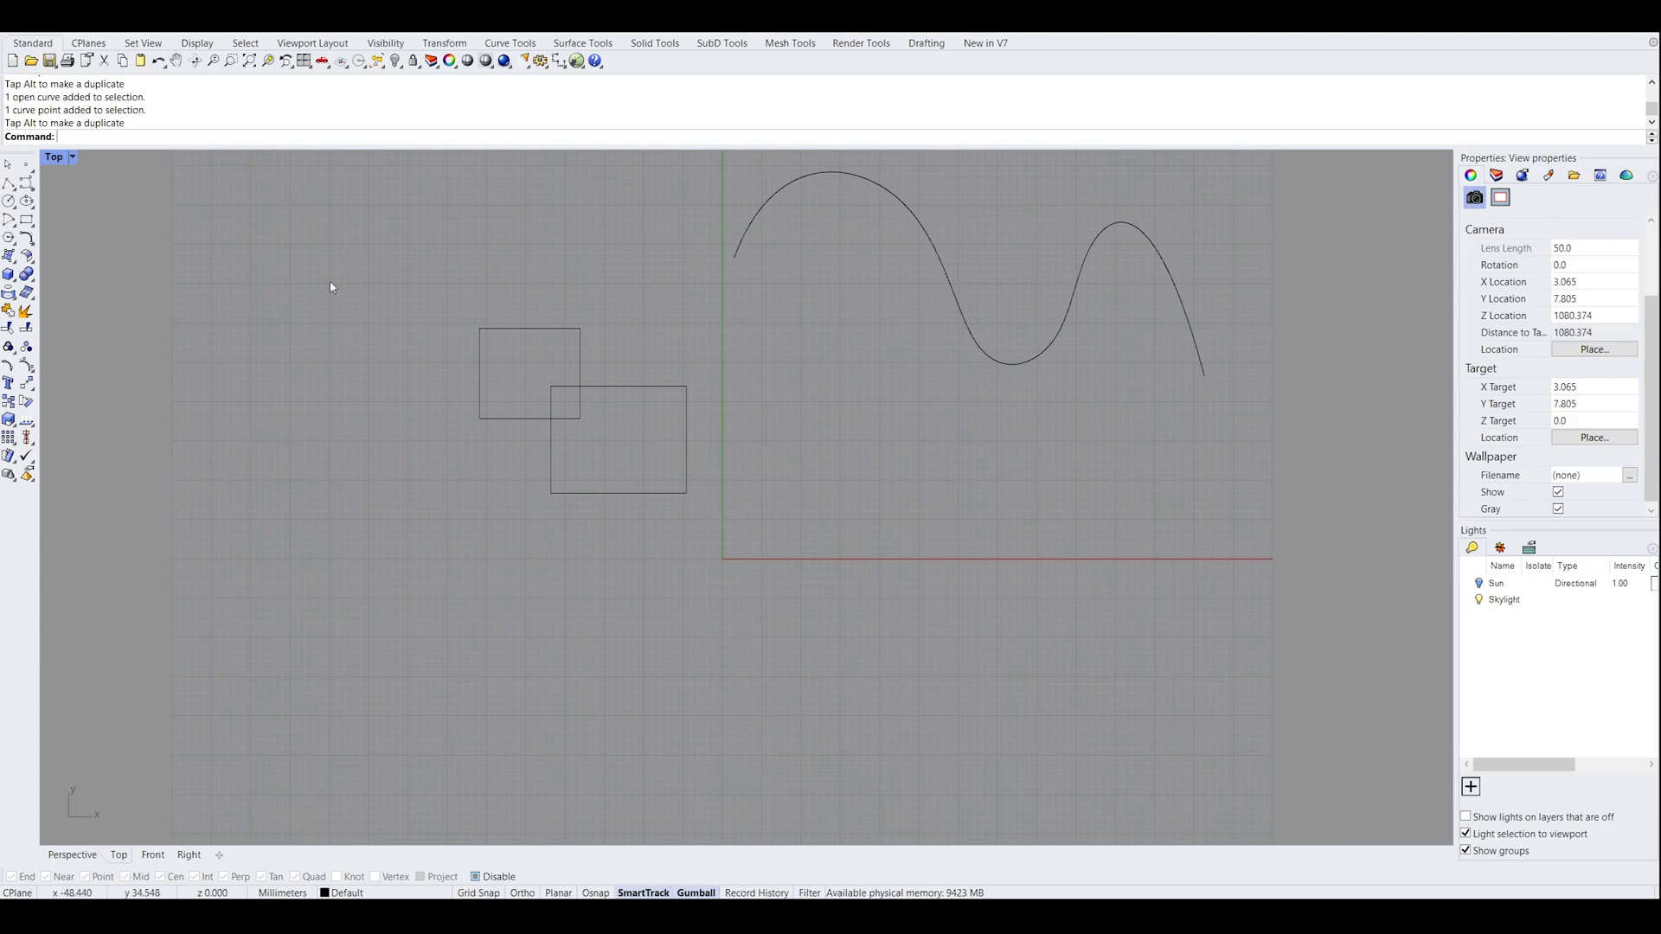
{"action": "right_click_drag", "start_coordinate": [686, 461], "coordinate": [641, 306]}
{"action": "scroll", "coordinate": [671, 362], "scroll_direction": "up", "scroll_amount": 2}
{"action": "right_click_drag", "start_coordinate": [671, 365], "coordinate": [727, 475]}
{"action": "left_click", "coordinate": [679, 374]}
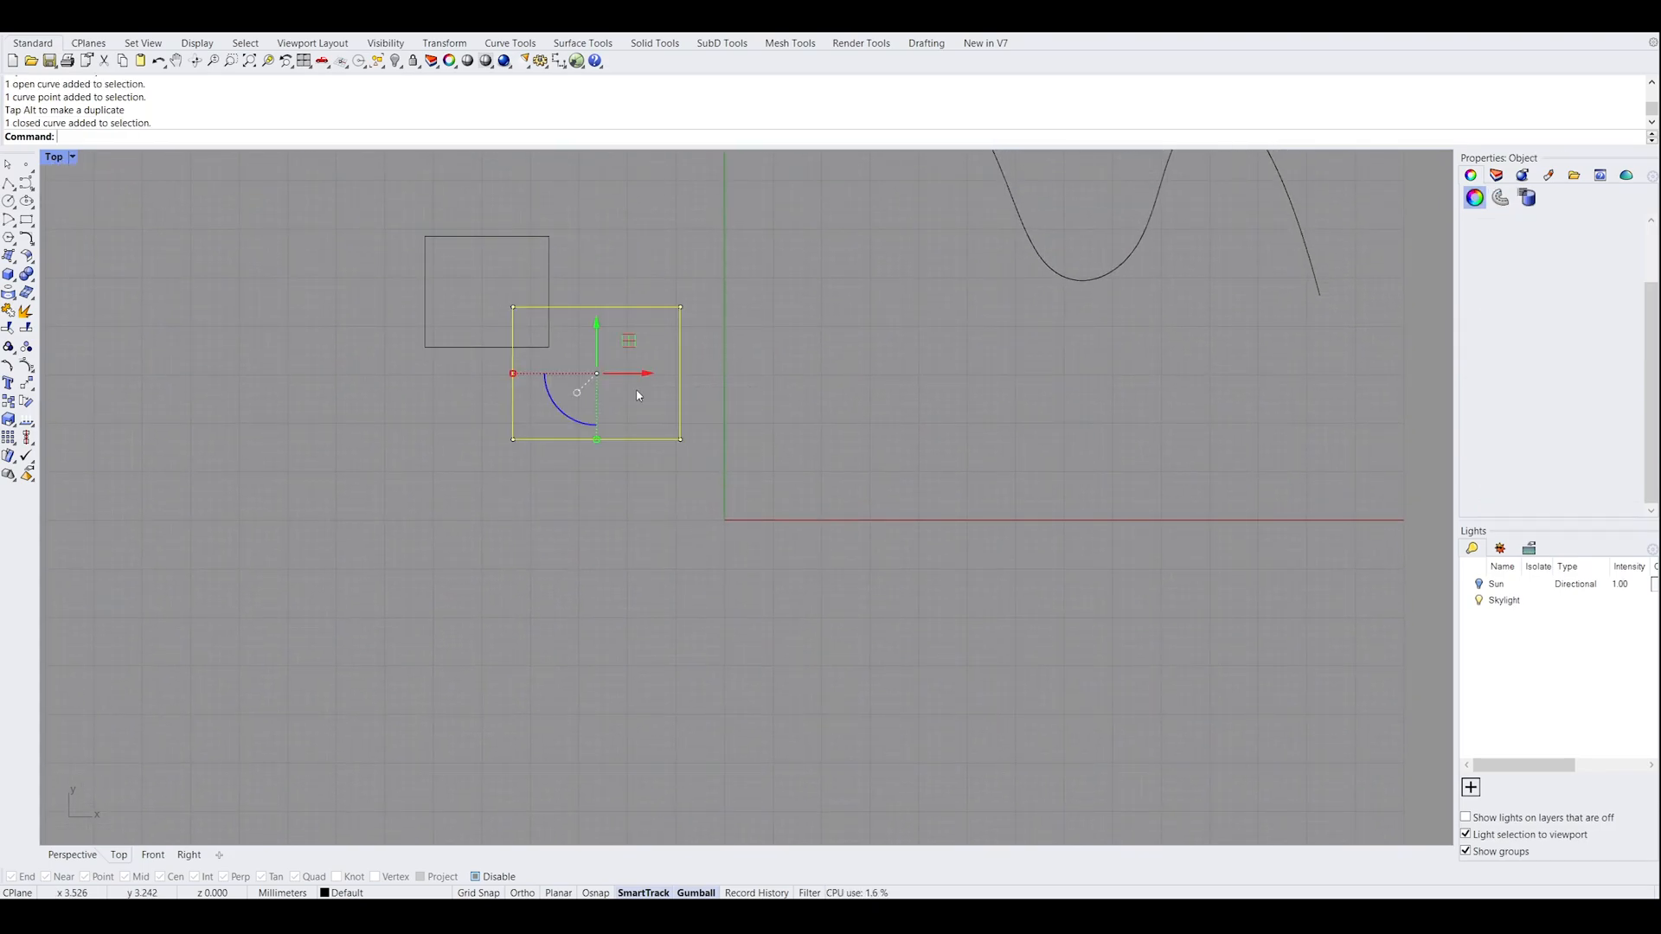
{"action": "left_click_drag", "start_coordinate": [640, 358], "coordinate": [816, 666]}
{"action": "right_click_drag", "start_coordinate": [943, 678], "coordinate": [896, 483]}
{"action": "scroll", "coordinate": [883, 498], "scroll_direction": "up", "scroll_amount": 4}
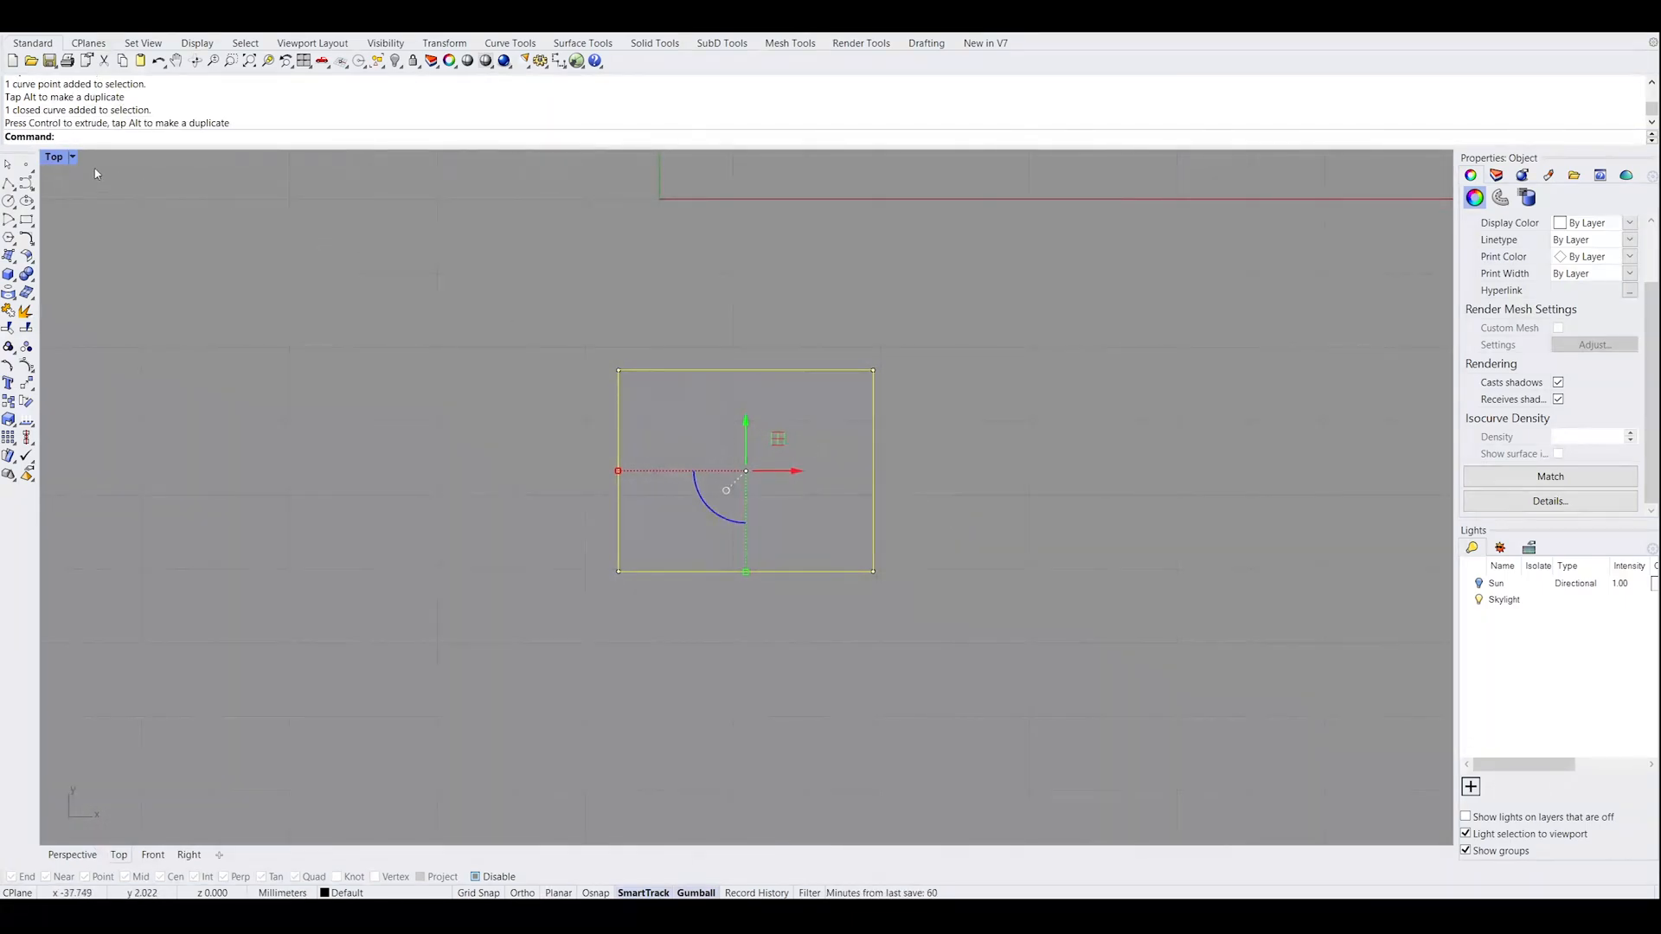
Switch from the Top view to a maximized Perspective view that frames the selected rectangle
{"action": "double_click", "coordinate": [57, 159]}
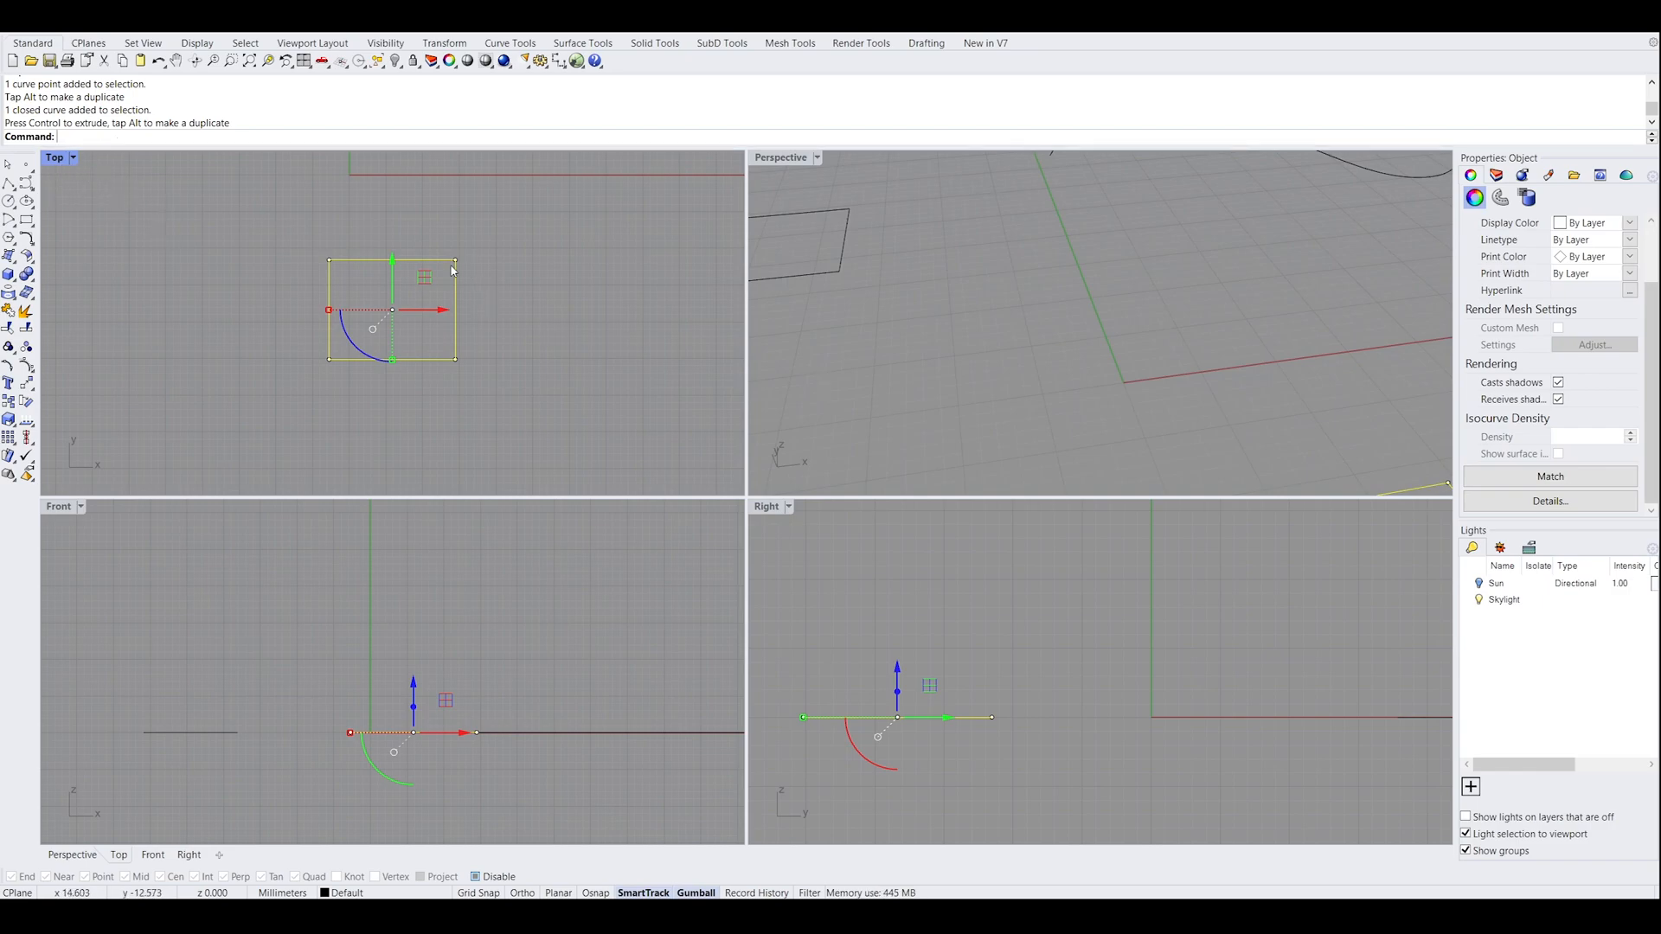
{"action": "double_click", "coordinate": [784, 161]}
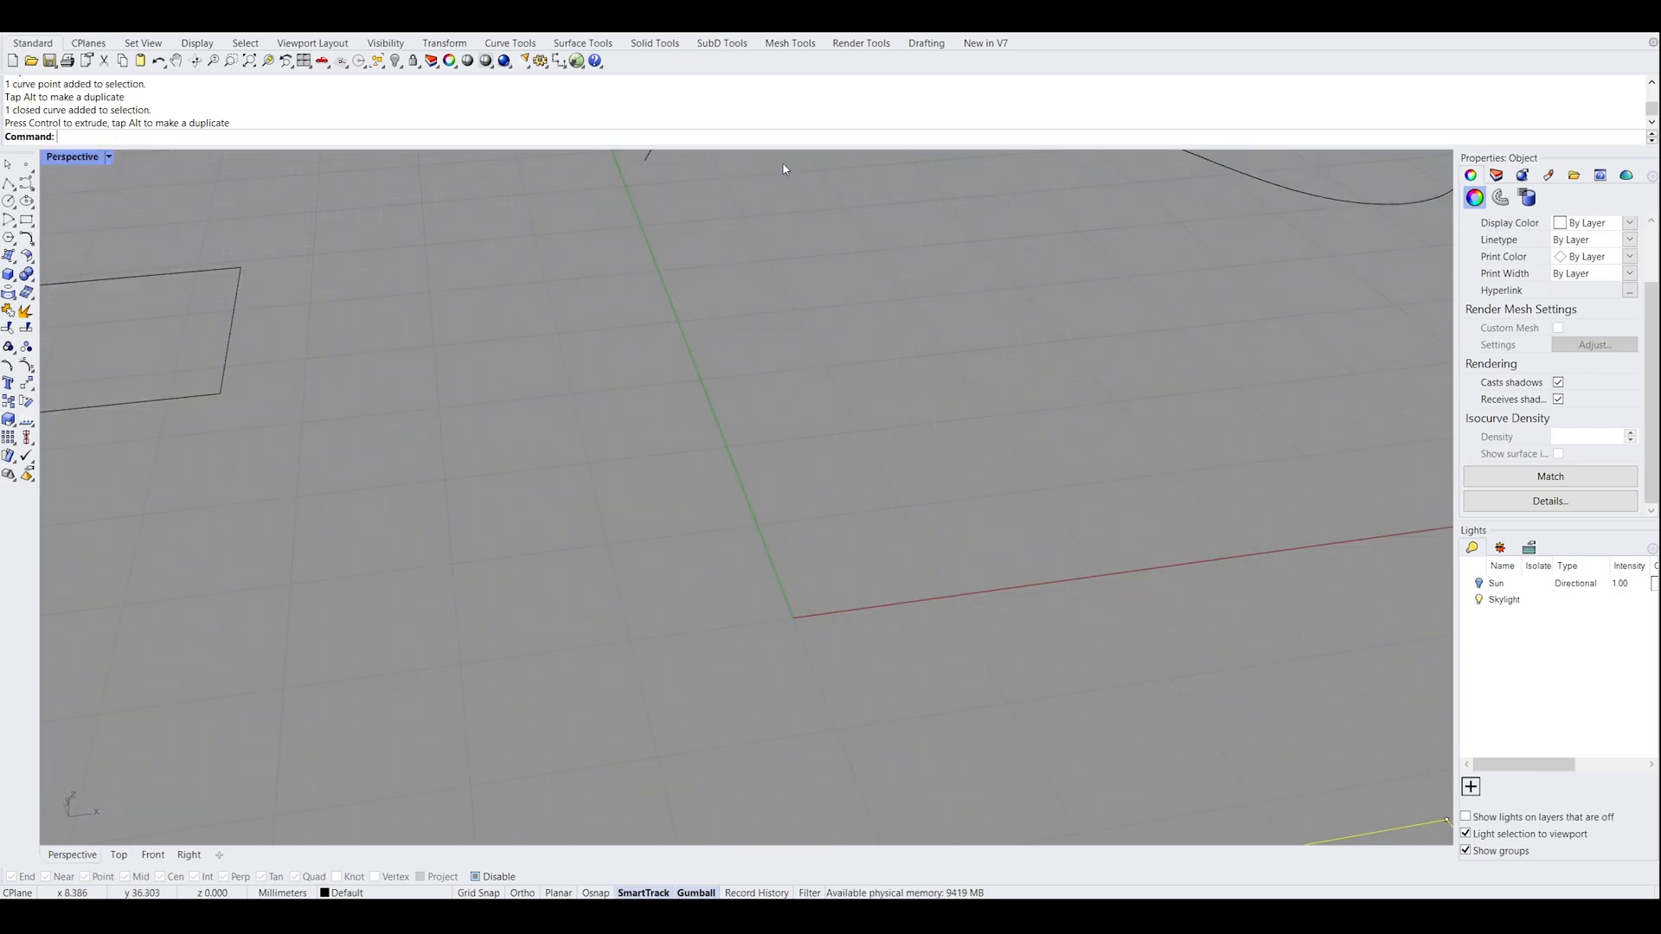
{"action": "right_click_drag", "start_coordinate": [560, 331], "coordinate": [982, 459], "text": "shift"}
{"action": "scroll", "coordinate": [1030, 437], "scroll_direction": "down", "scroll_amount": 2}
{"action": "right_click_drag", "start_coordinate": [930, 507], "coordinate": [828, 501]}
{"action": "scroll", "coordinate": [897, 490], "scroll_direction": "down", "scroll_amount": 4}
{"action": "right_click_drag", "start_coordinate": [1149, 837], "coordinate": [1028, 606], "text": "shift"}
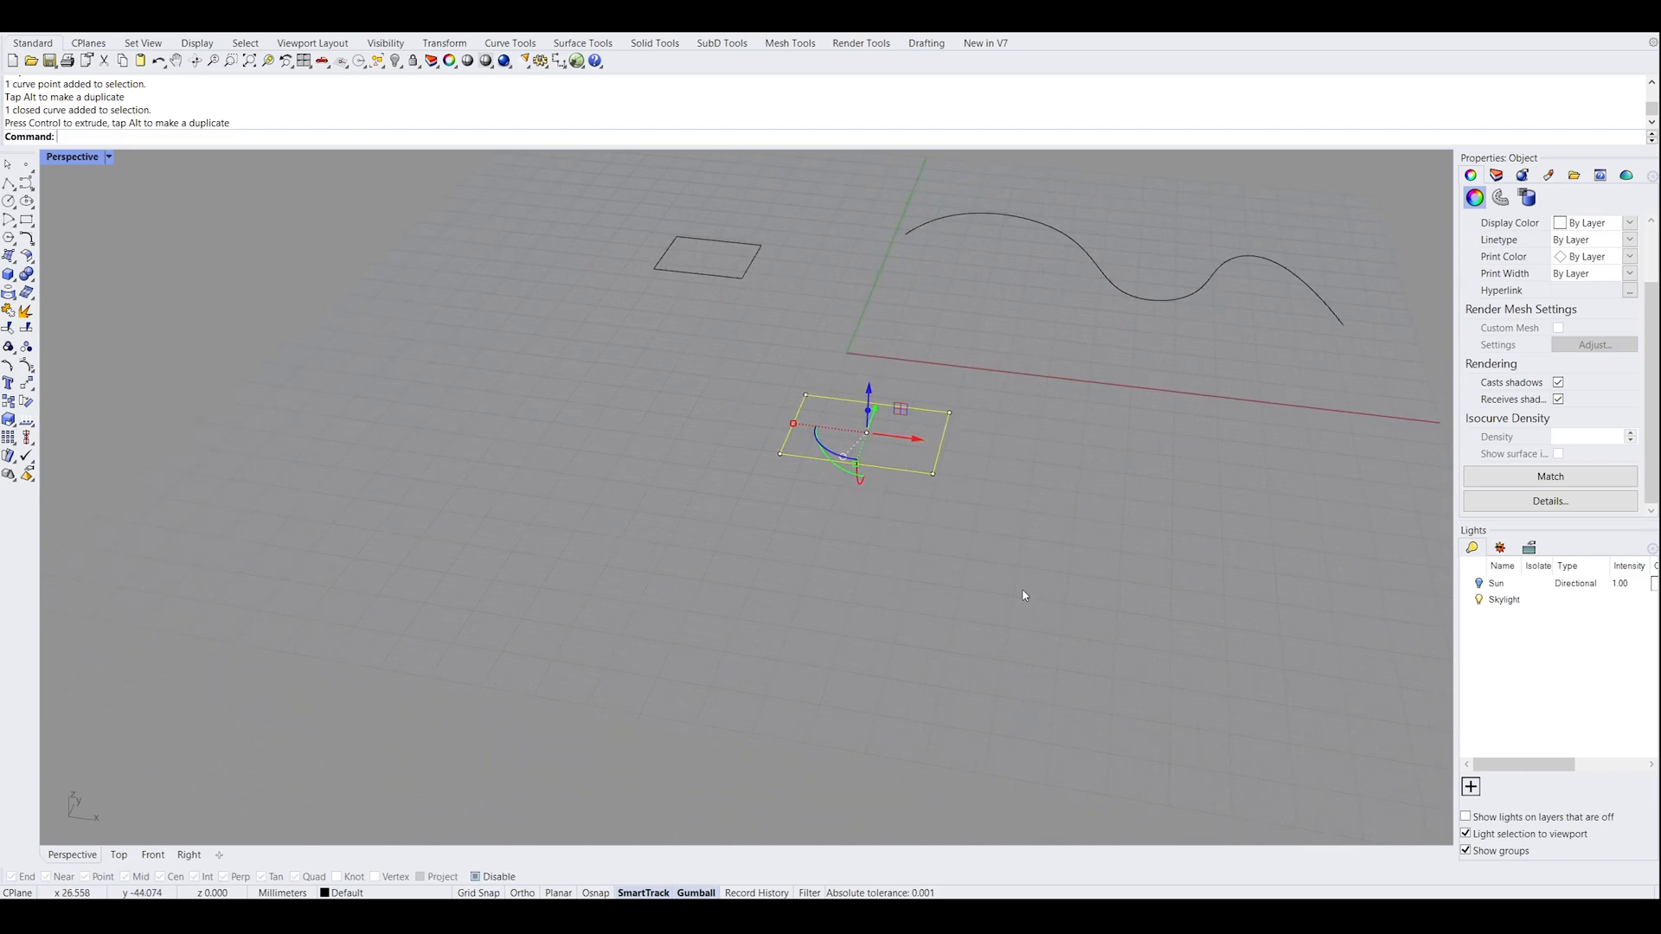
Move the selected rectangle across the ground plane, farther from the other curves, and deselect it
{"action": "right_click_drag", "start_coordinate": [982, 393], "coordinate": [982, 208]}
{"action": "left_click_drag", "start_coordinate": [915, 310], "coordinate": [532, 471]}
{"action": "right_click_drag", "start_coordinate": [712, 563], "coordinate": [997, 597]}
{"action": "scroll", "coordinate": [864, 506], "scroll_direction": "up", "scroll_amount": 6}
{"action": "left_click", "coordinate": [948, 530]}
{"action": "right_click_drag", "start_coordinate": [944, 547], "coordinate": [983, 548]}
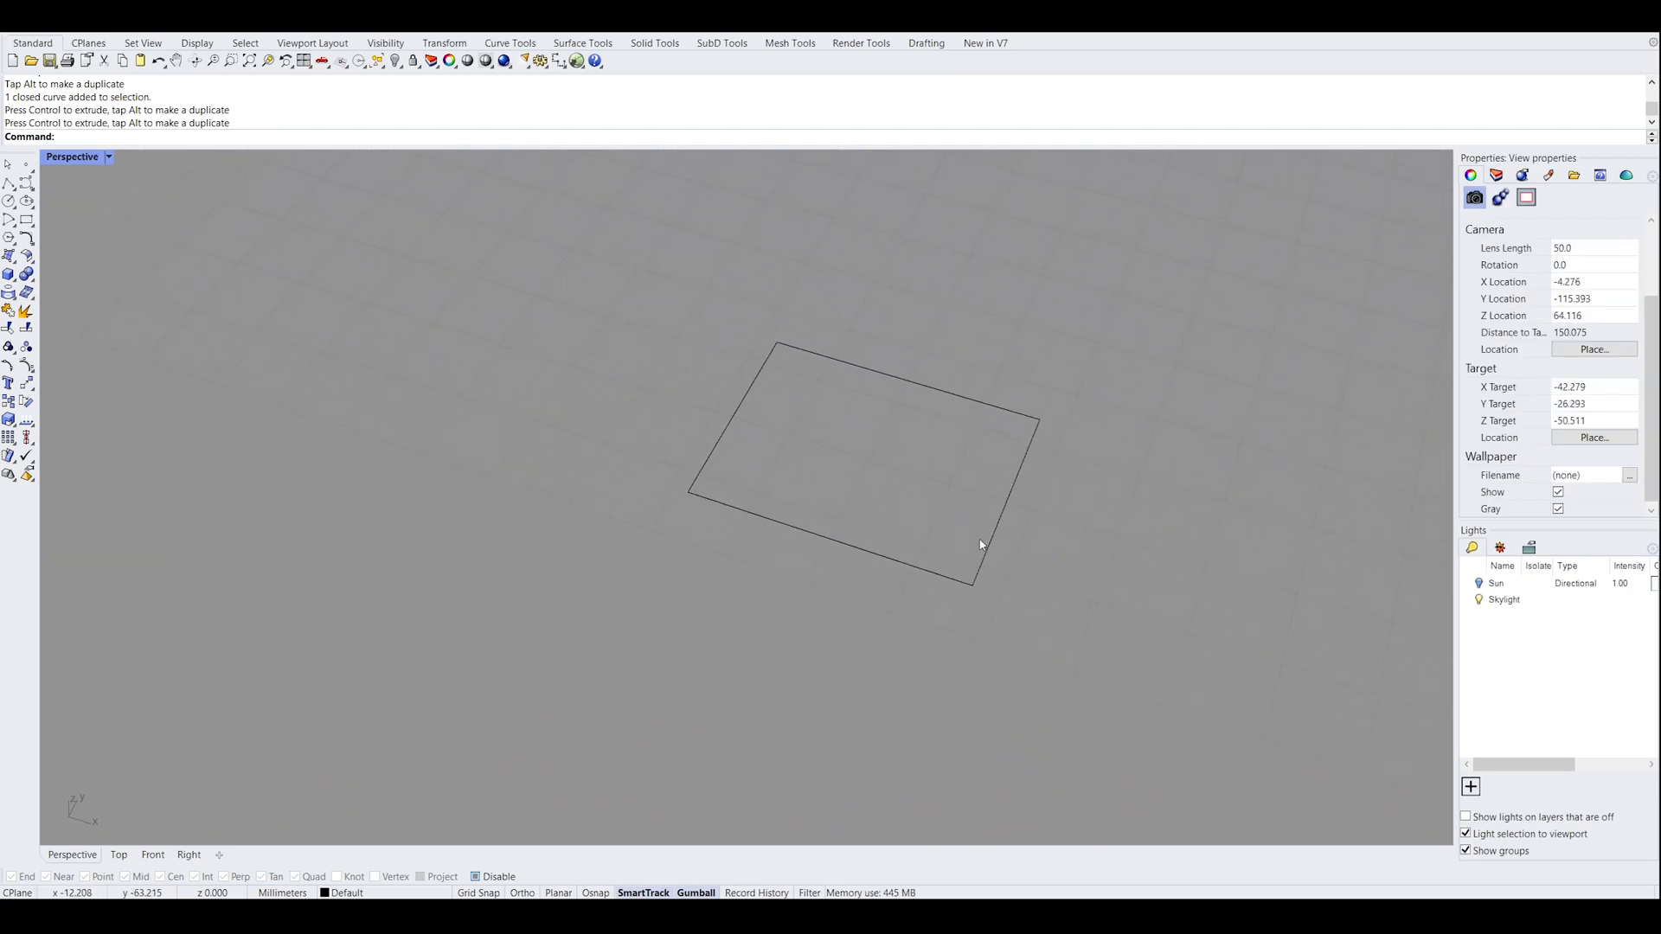
{"action": "left_click", "coordinate": [997, 520]}
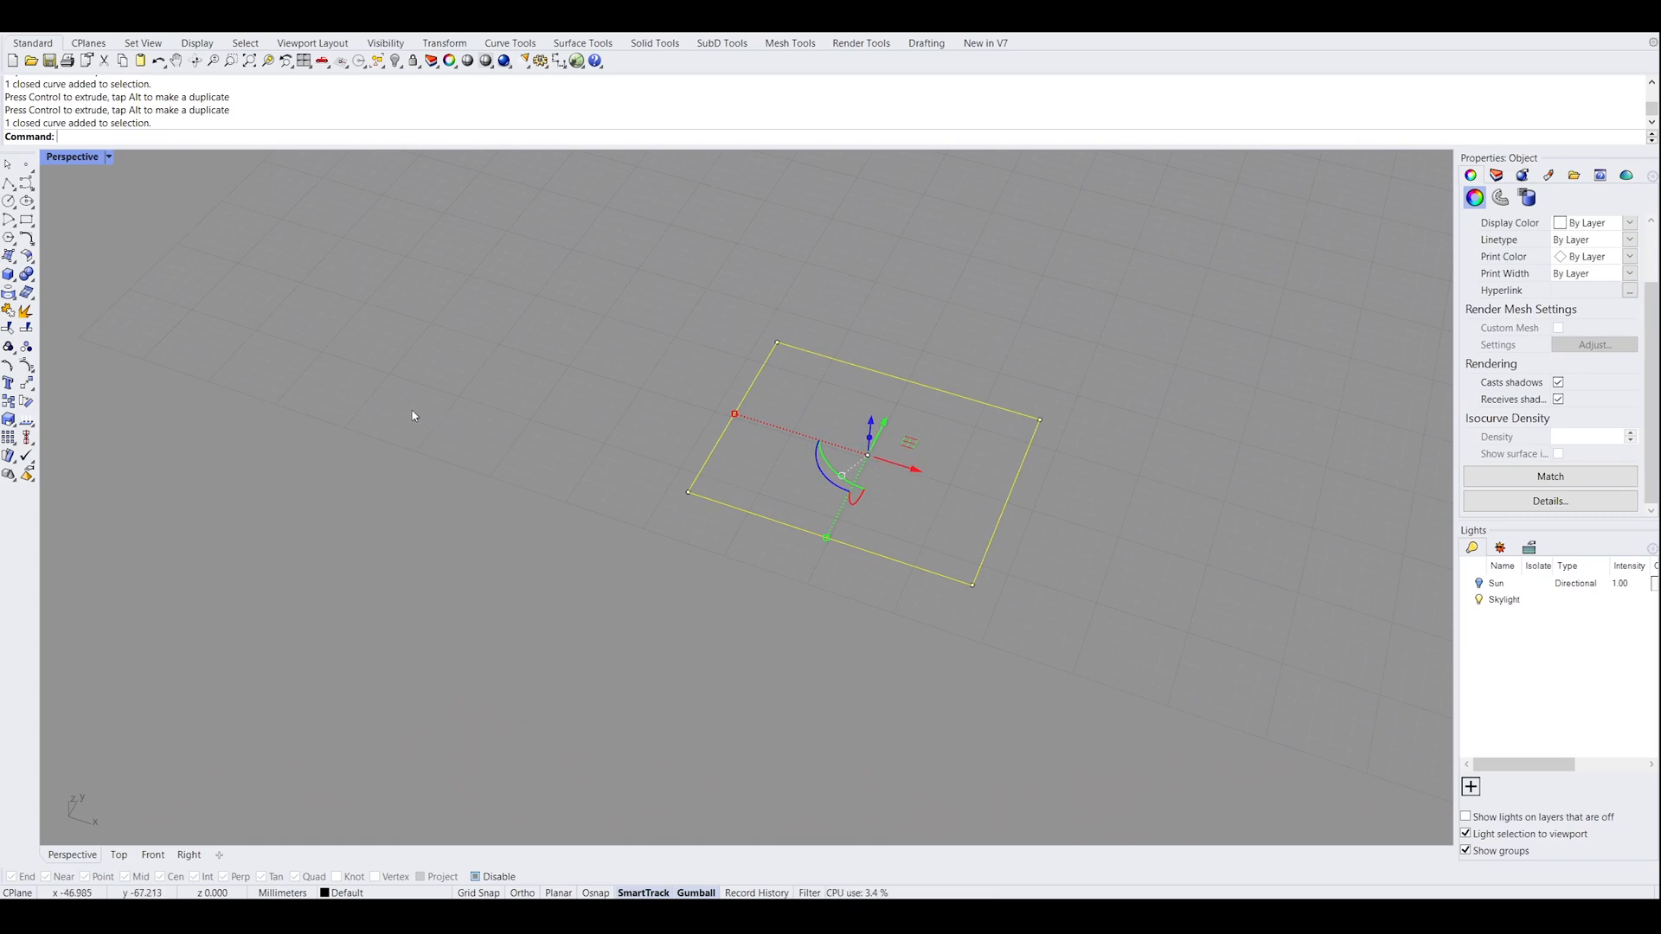
{"action": "right_click_drag", "start_coordinate": [684, 476], "coordinate": [786, 603]}
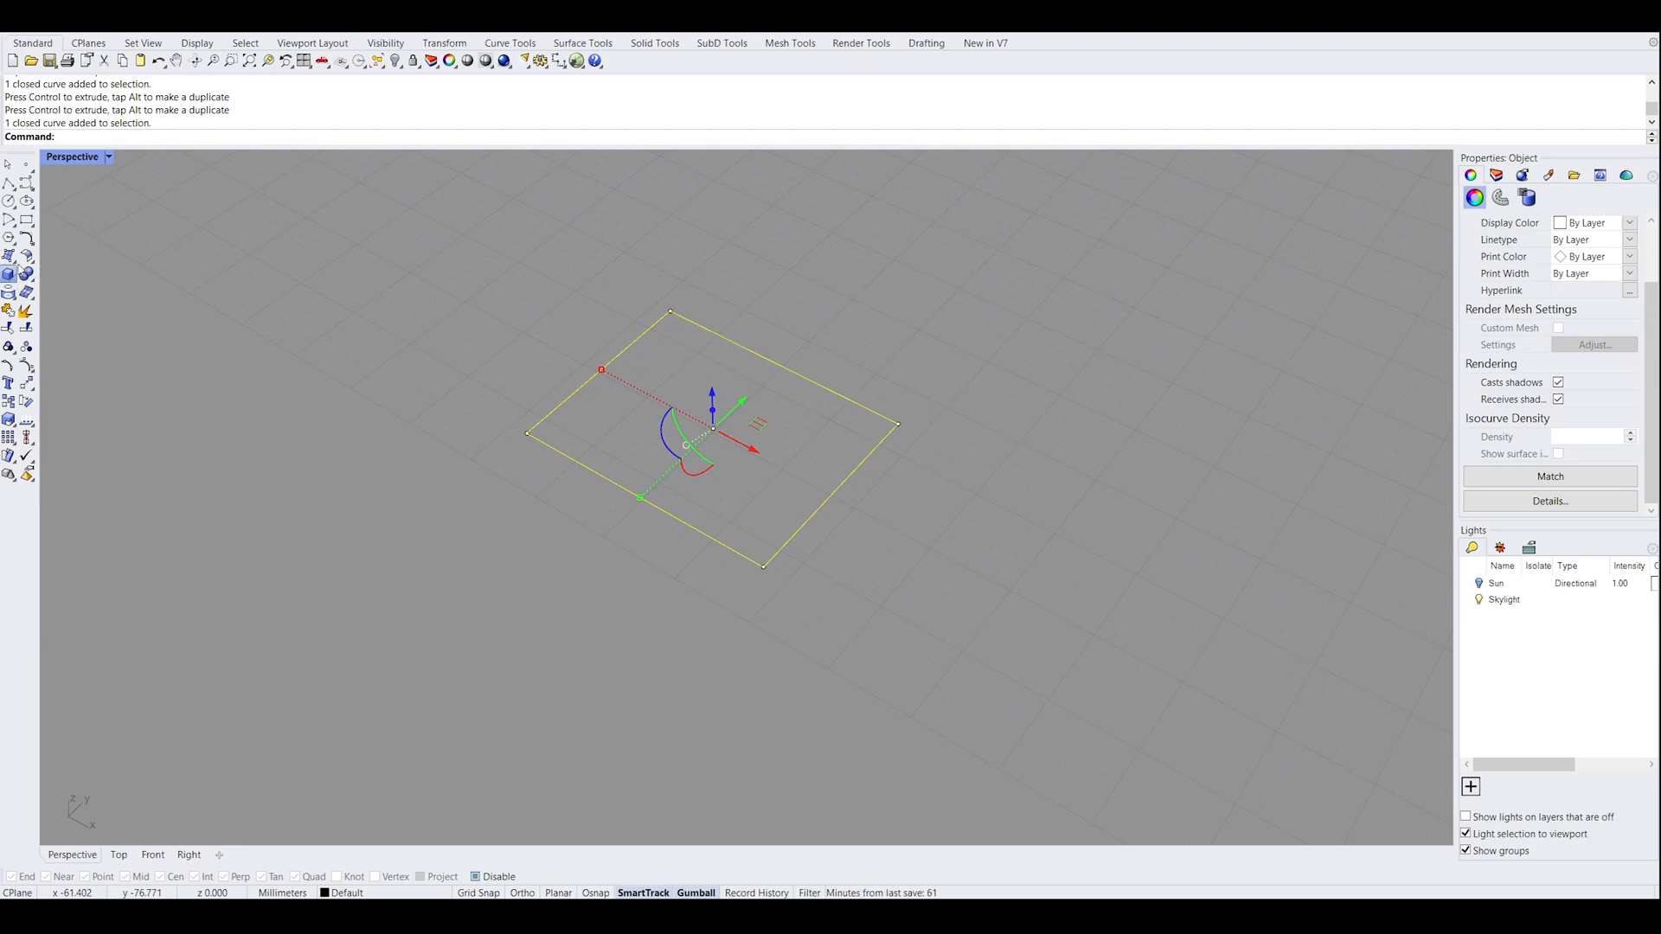
{"action": "left_click", "coordinate": [140, 307]}
{"action": "right_click_drag", "start_coordinate": [718, 313], "coordinate": [723, 464]}
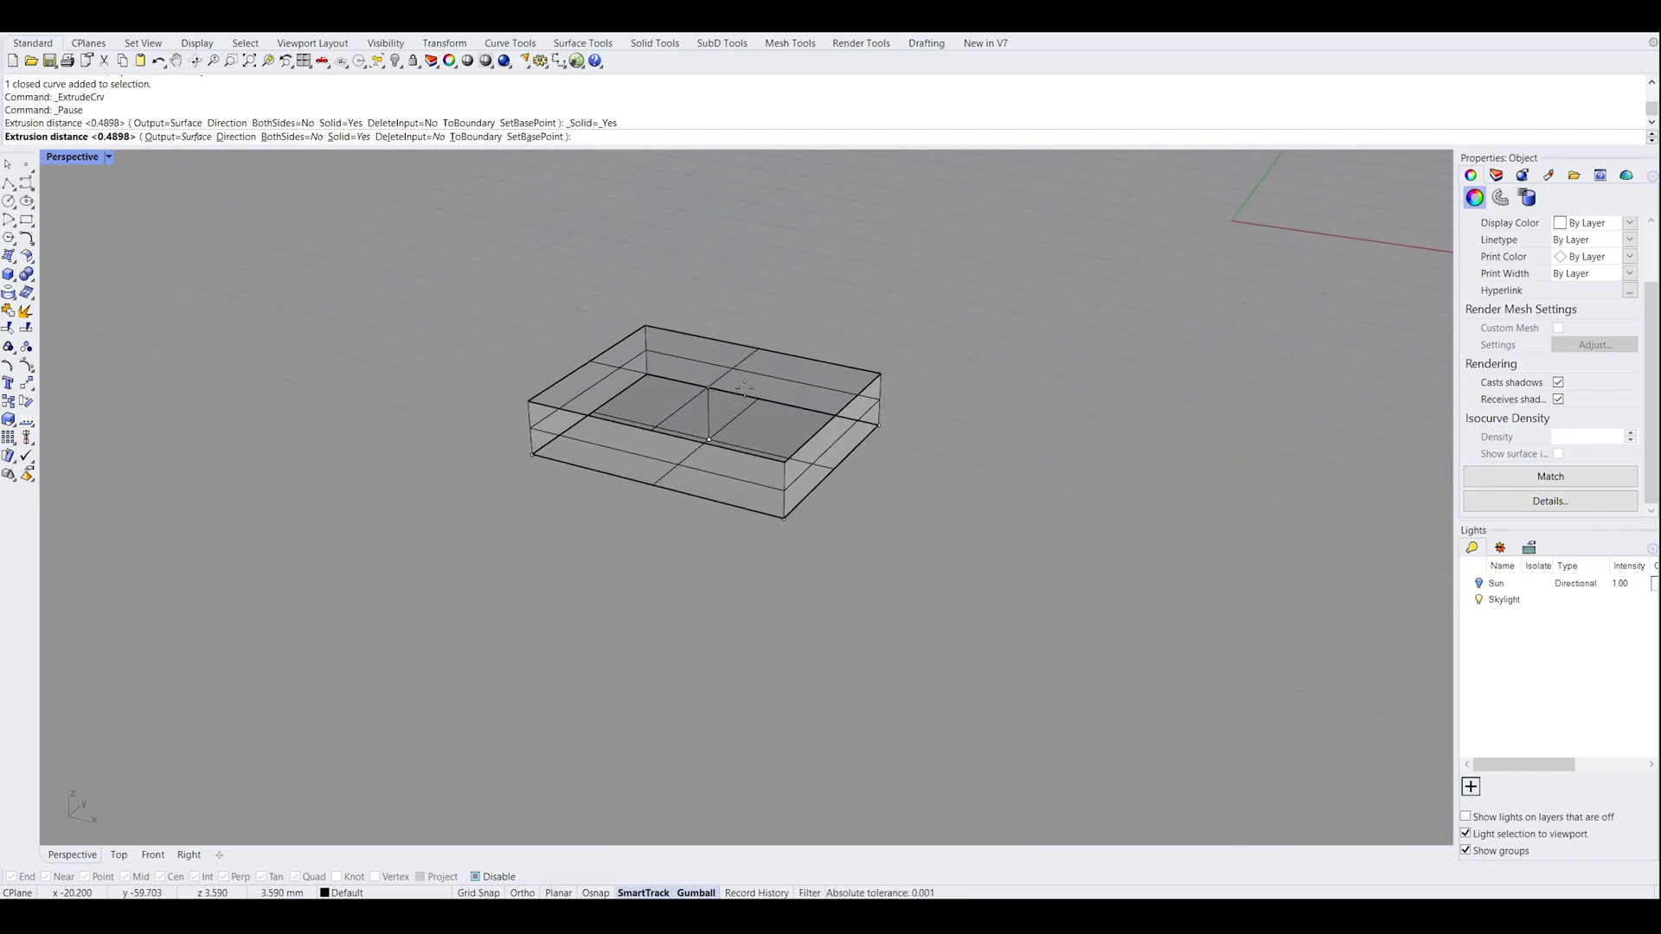
{"action": "key", "text": "Escape"}
{"action": "right_click_drag", "start_coordinate": [759, 377], "coordinate": [734, 408]}
{"action": "left_click", "coordinate": [785, 490]}
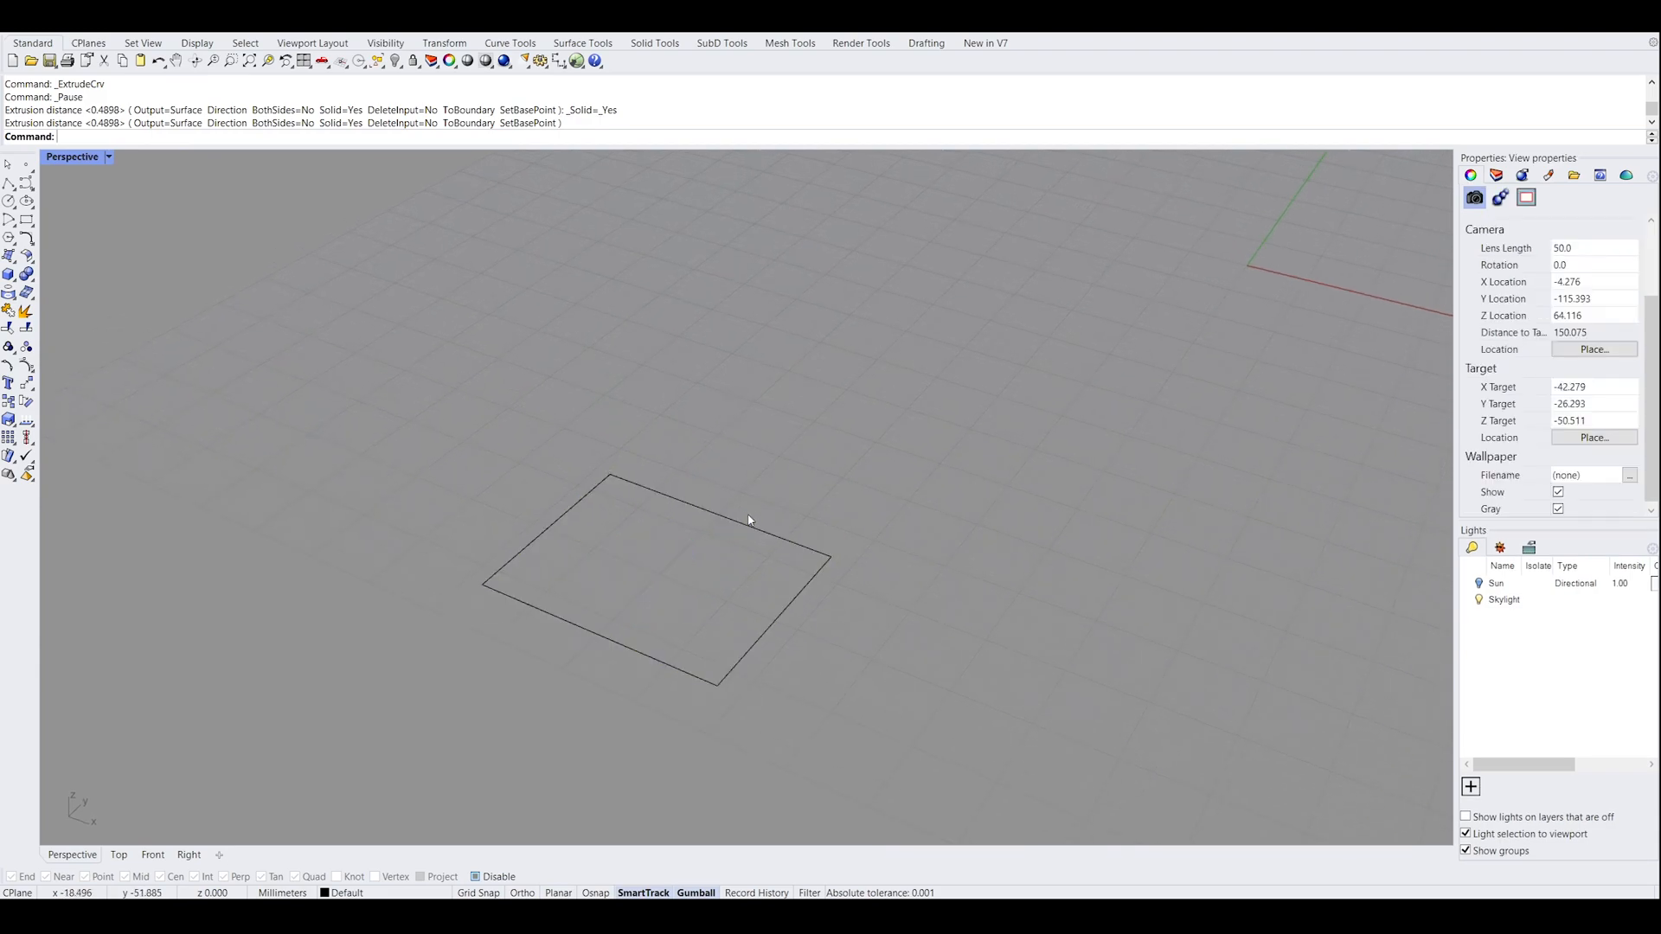
Extrude the selected closed rectangle upward into a solid box about 15.5 mm high
{"action": "left_click_drag", "start_coordinate": [874, 601], "coordinate": [756, 508]}
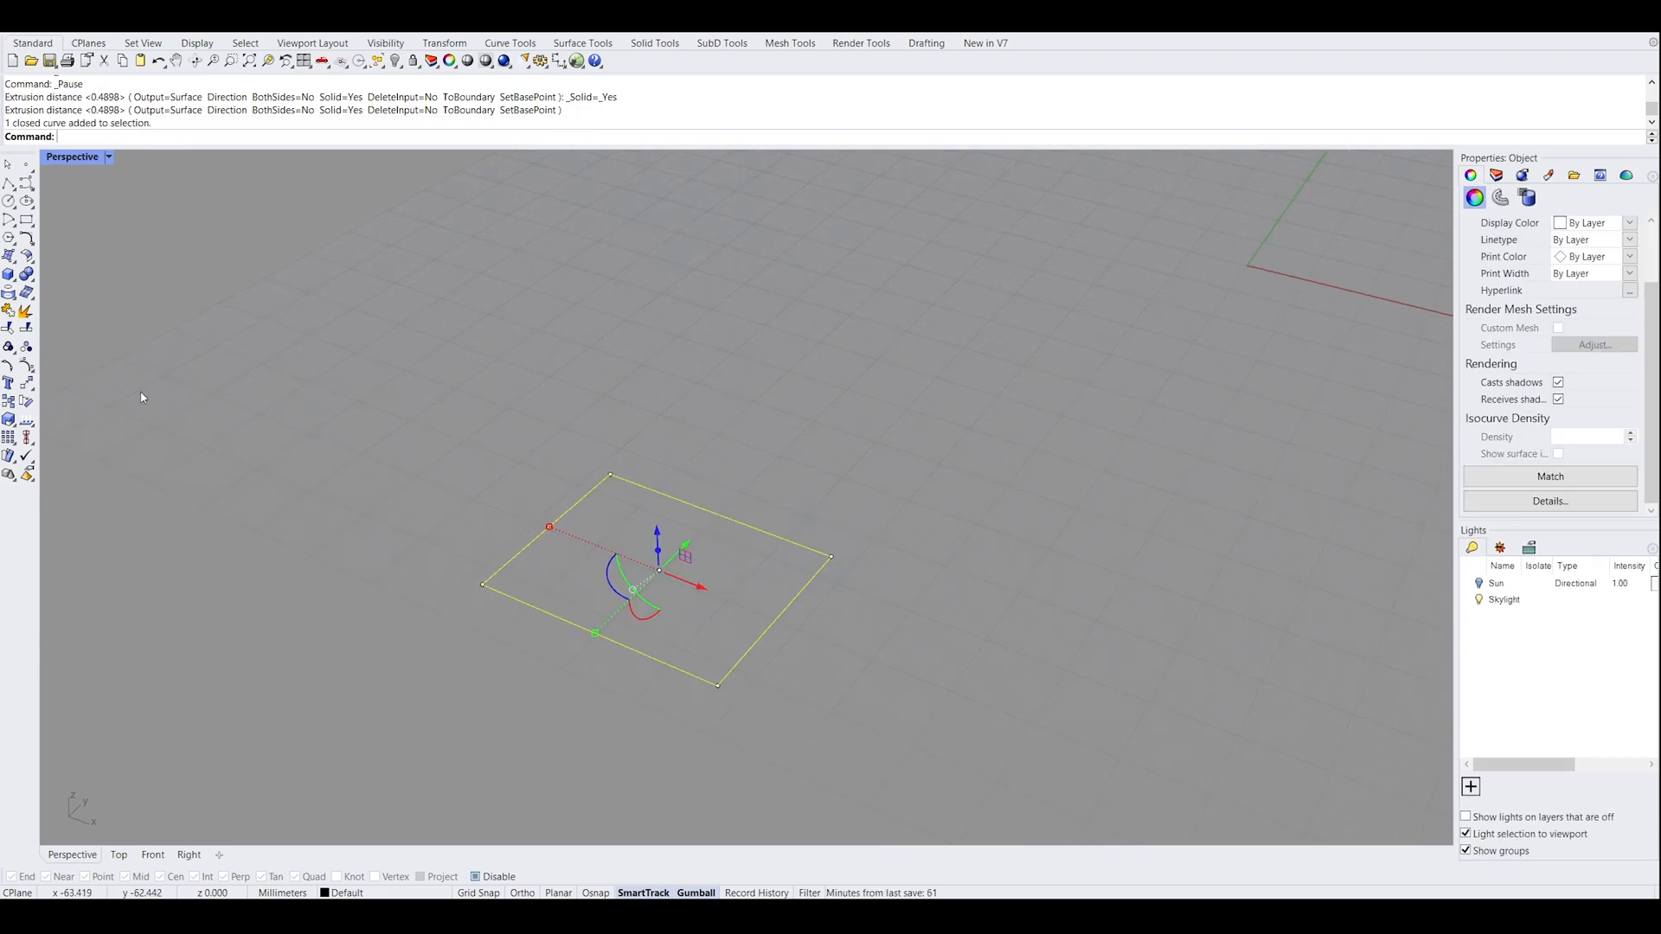
{"action": "left_click", "coordinate": [137, 303]}
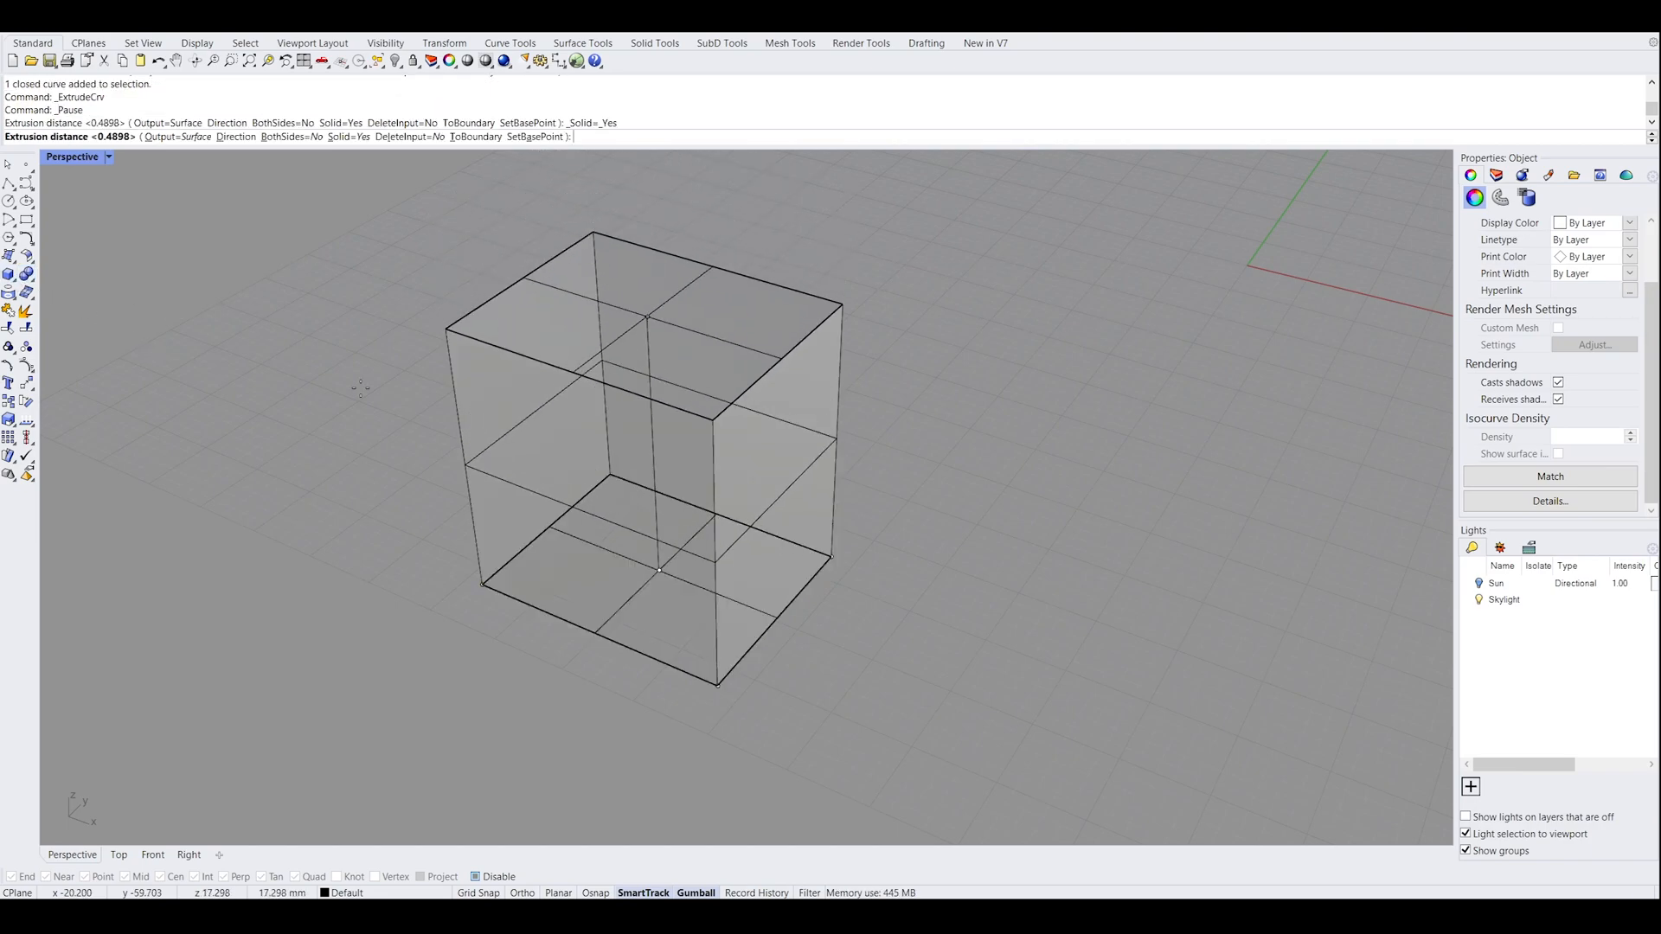
{"action": "right_click_drag", "start_coordinate": [660, 402], "coordinate": [797, 375]}
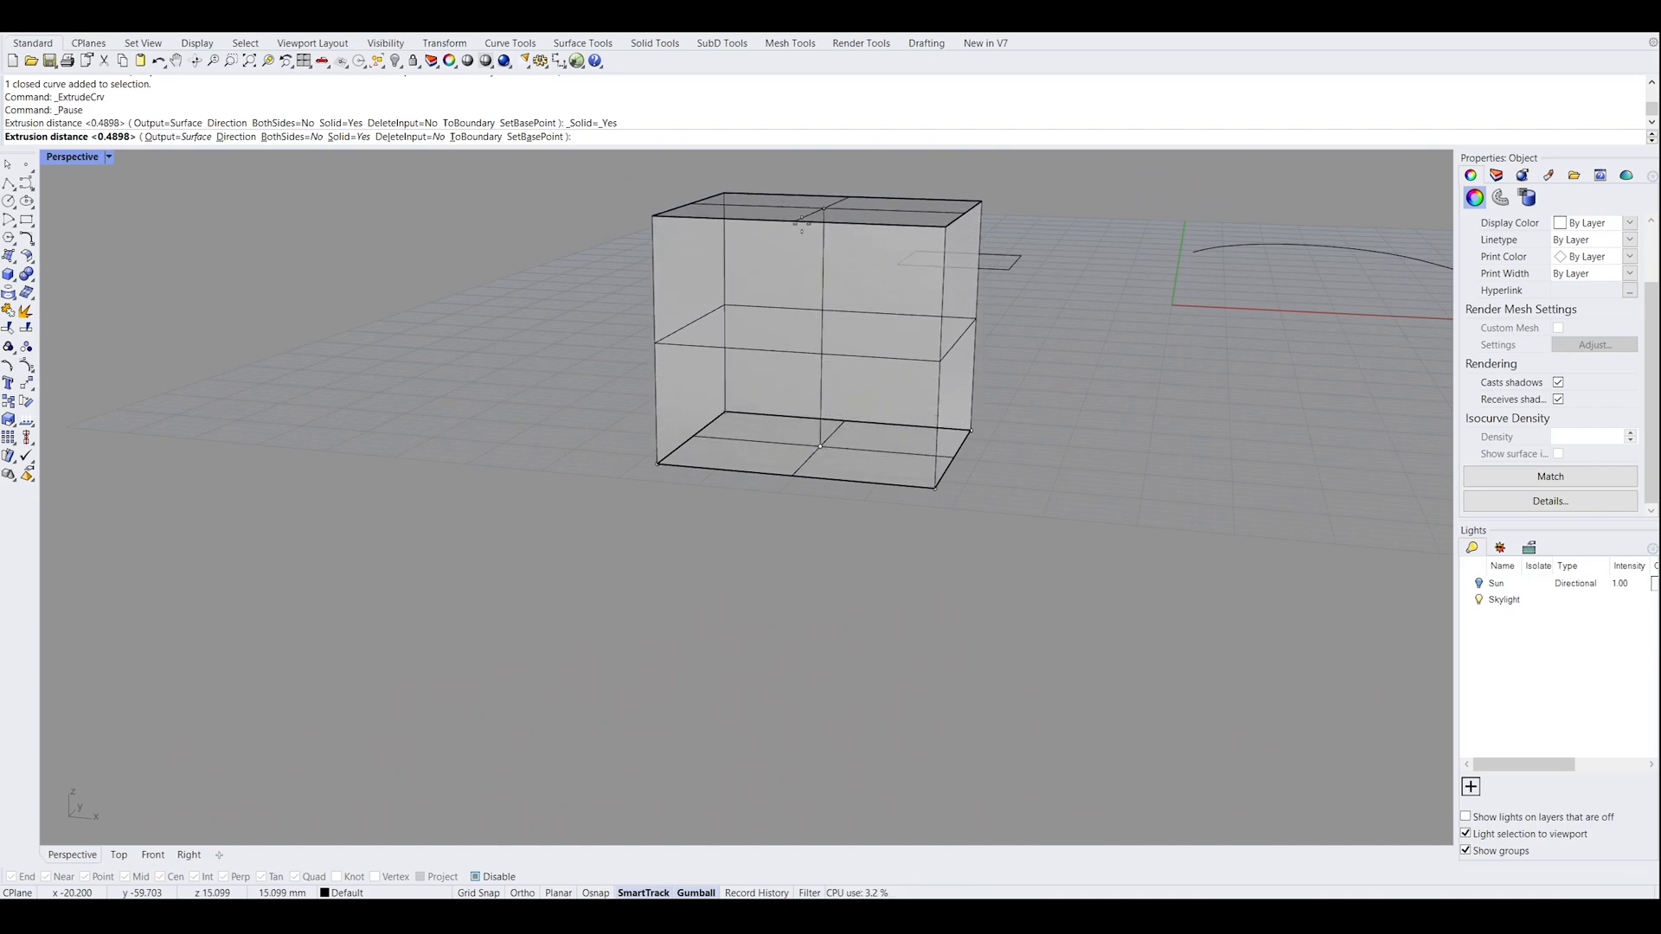
{"action": "key", "text": "shift"}
{"action": "right_click_drag", "start_coordinate": [841, 234], "coordinate": [783, 320]}
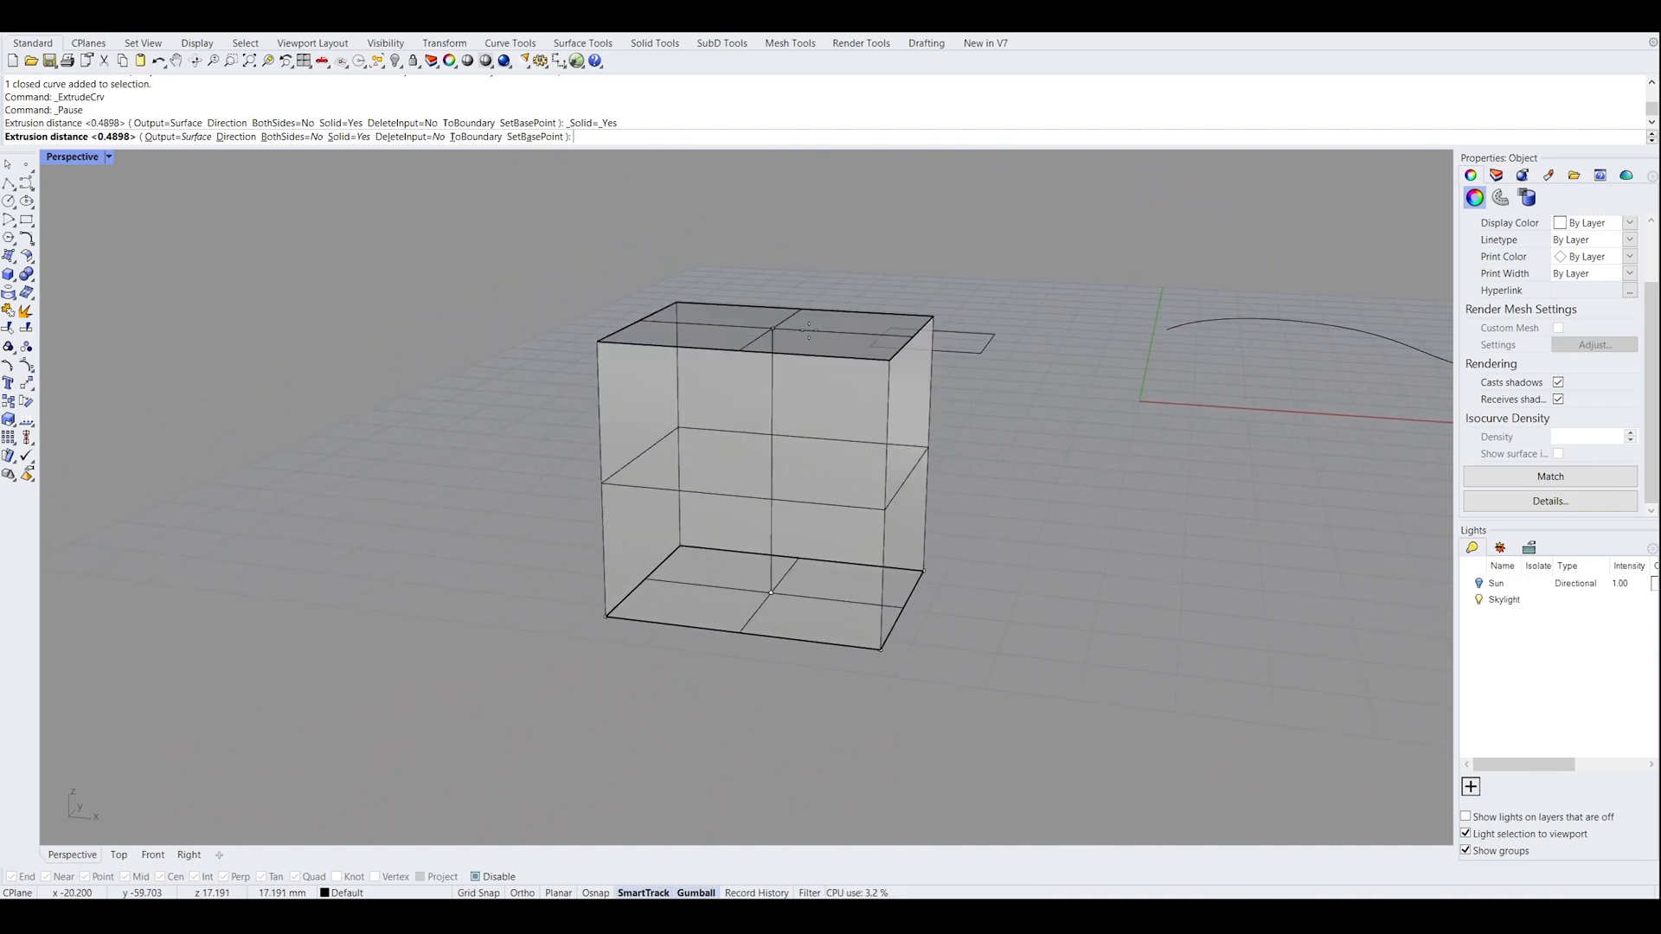
{"action": "right_click_drag", "start_coordinate": [769, 414], "coordinate": [718, 405]}
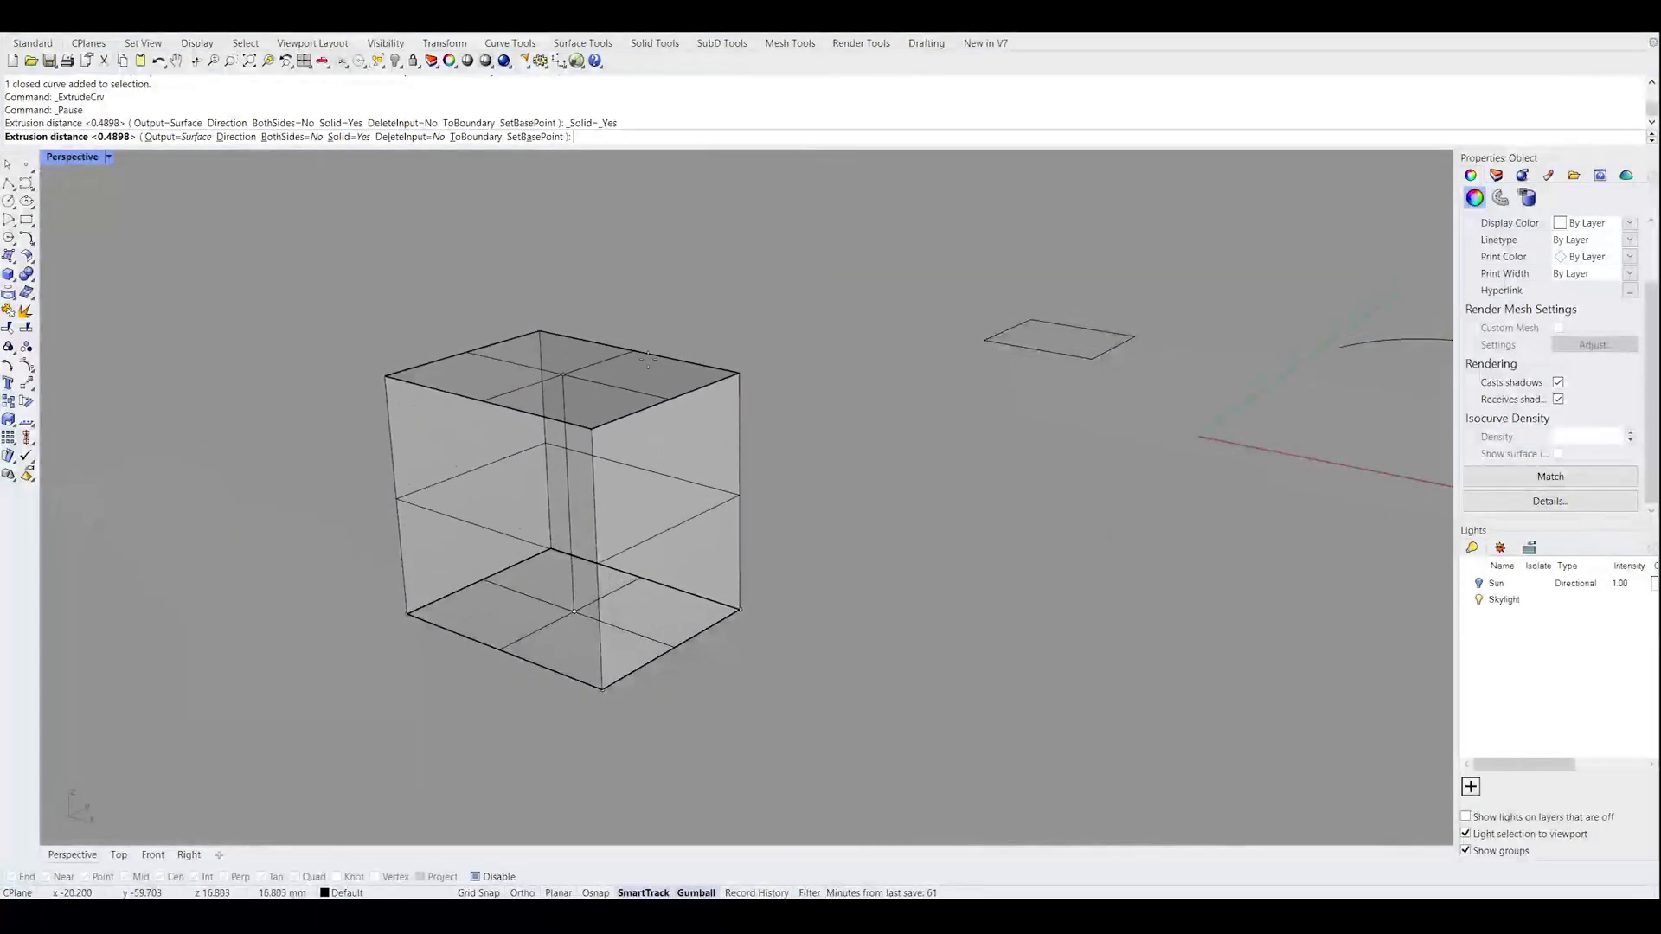
{"action": "left_click", "coordinate": [584, 440]}
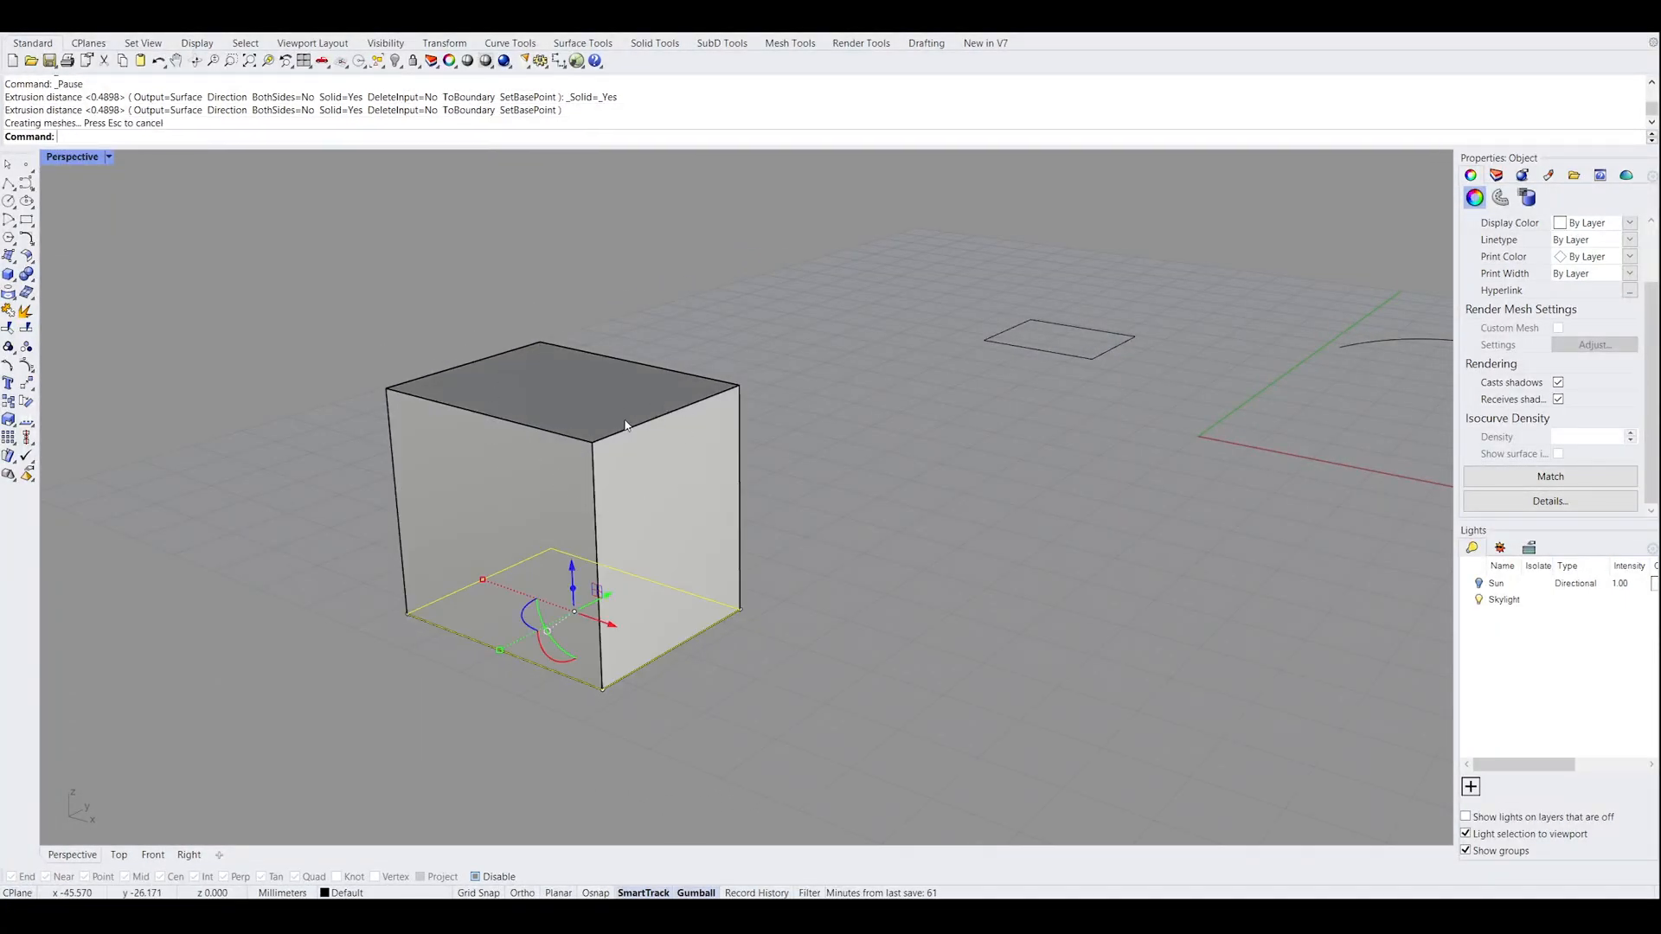
Move the extruded box off its base rectangle so the two sit apart, and deselect it
{"action": "right_click_drag", "start_coordinate": [747, 458], "coordinate": [819, 441]}
{"action": "left_click", "coordinate": [1016, 437]}
{"action": "right_click_drag", "start_coordinate": [1015, 438], "coordinate": [900, 470]}
{"action": "mouse_move", "coordinate": [536, 511]}
{"action": "right_mouse_down", "text": "shift"}
{"action": "mouse_move", "coordinate": [832, 491]}
{"action": "mouse_move", "coordinate": [542, 527]}
{"action": "right_mouse_up", "text": "shift"}
{"action": "left_click", "coordinate": [791, 483]}
{"action": "left_click_drag", "start_coordinate": [409, 529], "coordinate": [718, 553]}
{"action": "right_click_drag", "start_coordinate": [718, 554], "coordinate": [598, 617]}
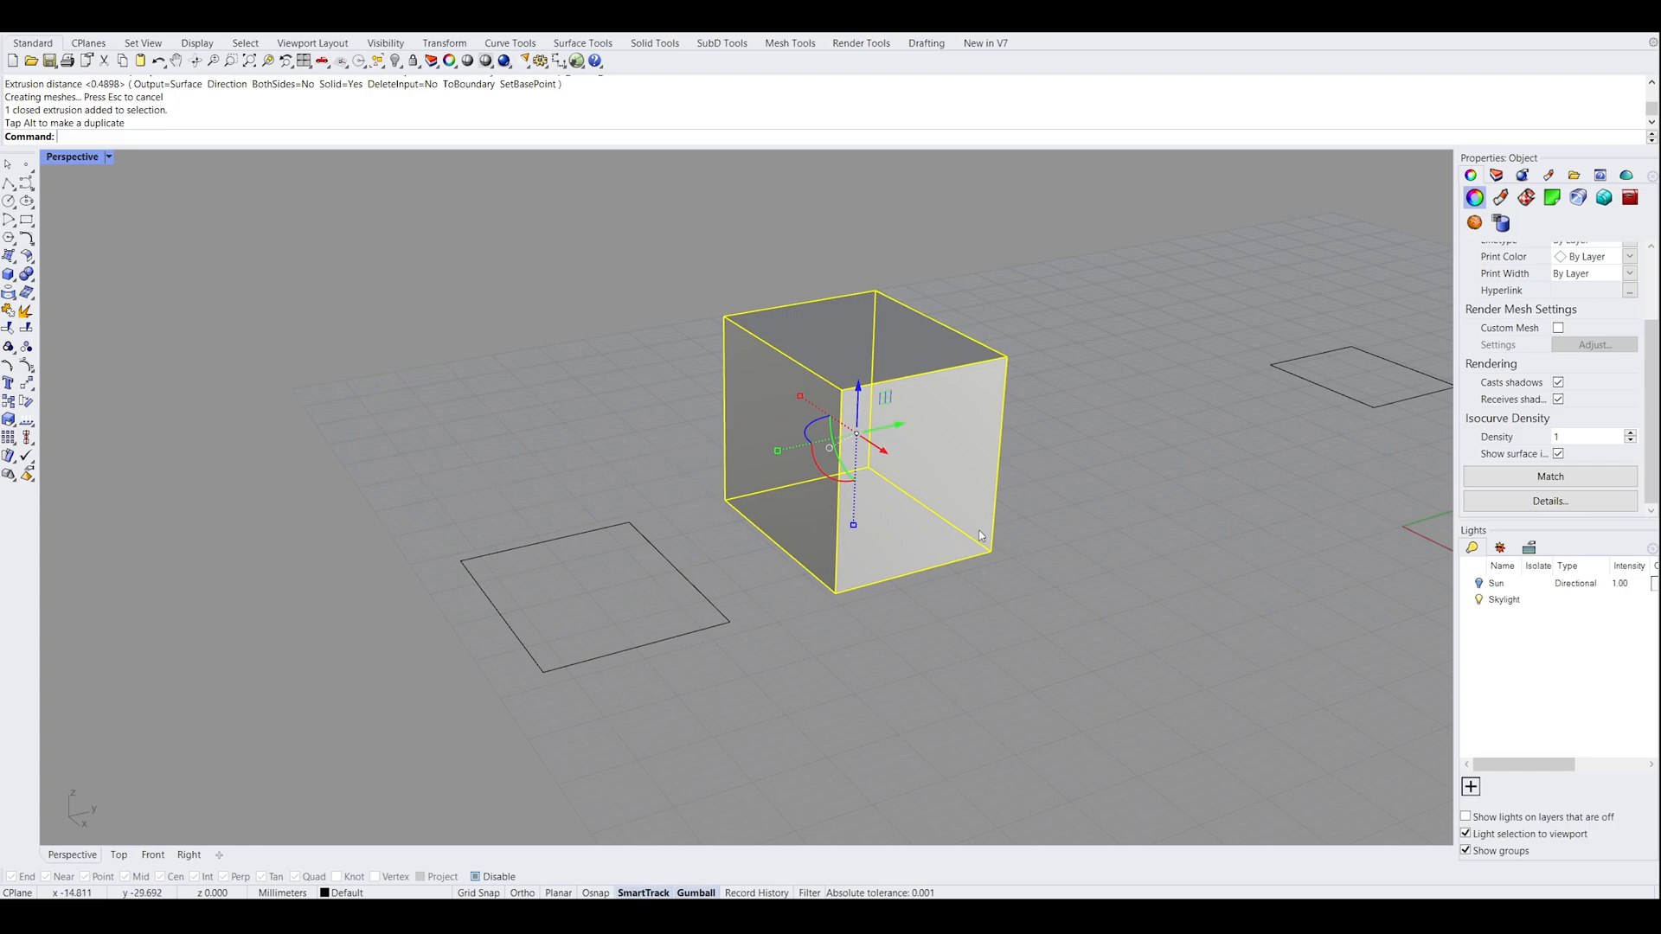
{"action": "left_click", "coordinate": [1089, 501]}
{"action": "right_click_drag", "start_coordinate": [1090, 501], "coordinate": [808, 519]}
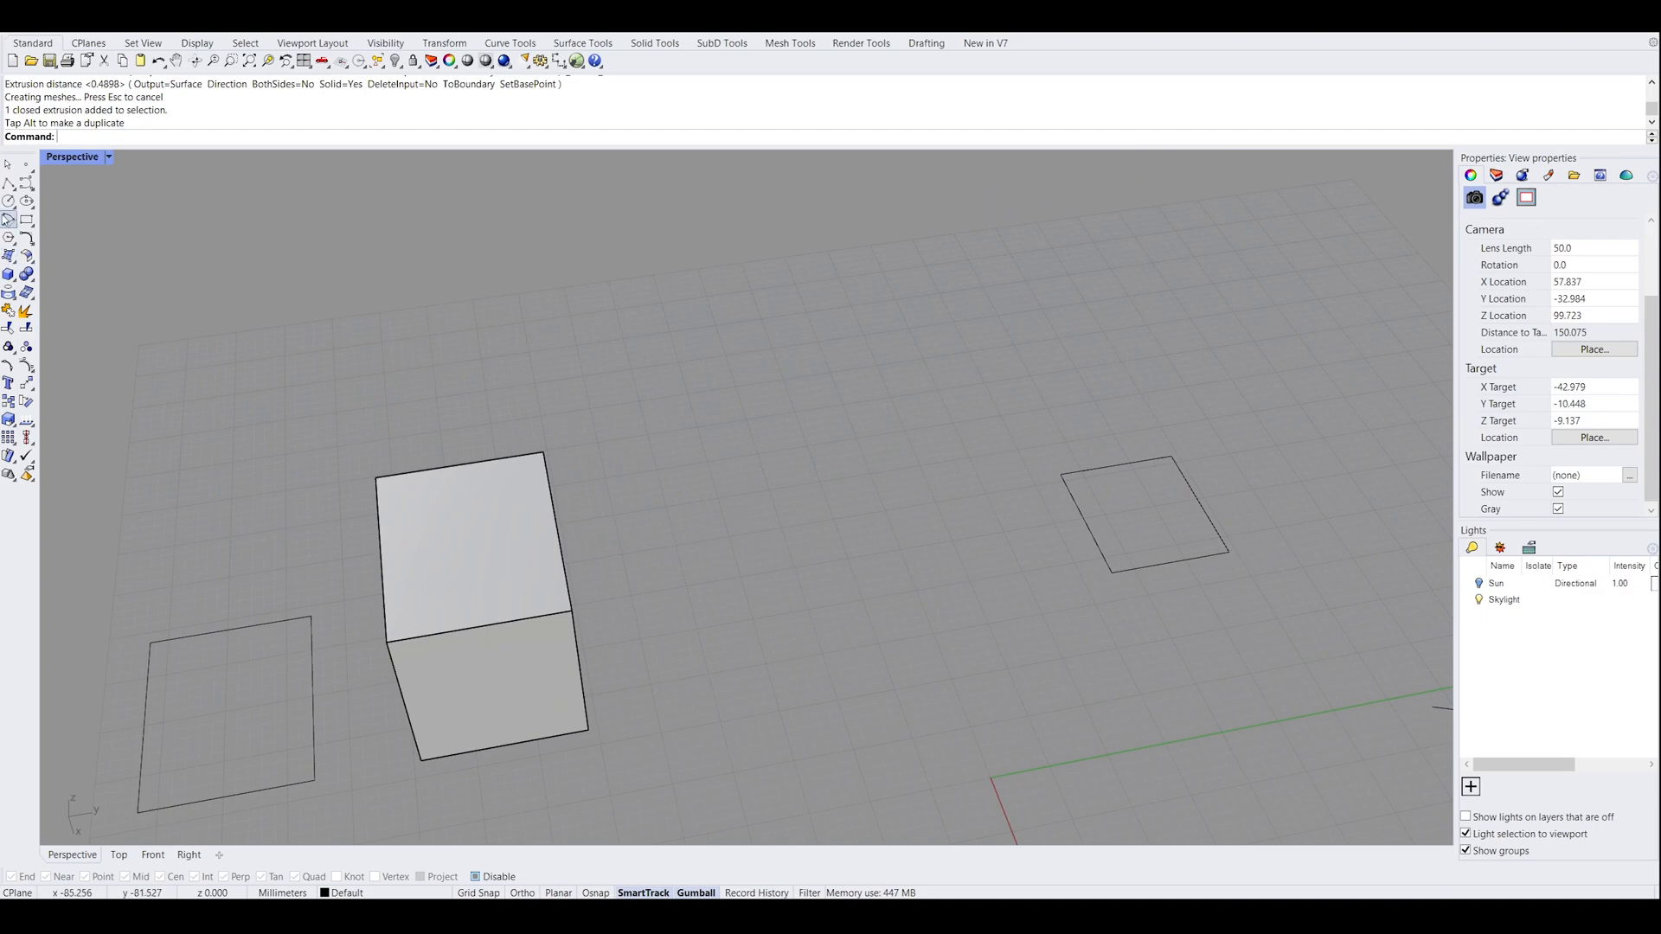
Draw a closed kidney-shaped control-point curve beyond the small rectangle, turning on object snaps to close it on its start point
{"action": "left_click", "coordinate": [26, 182]}
{"action": "left_click", "coordinate": [806, 289]}
{"action": "left_click", "coordinate": [688, 331]}
{"action": "left_click", "coordinate": [713, 488]}
{"action": "left_click", "coordinate": [861, 432]}
{"action": "left_click", "coordinate": [1058, 387]}
{"action": "left_click", "coordinate": [1261, 446]}
{"action": "left_click", "coordinate": [1280, 318]}
{"action": "left_click", "coordinate": [1122, 228]}
{"action": "left_click", "coordinate": [944, 231]}
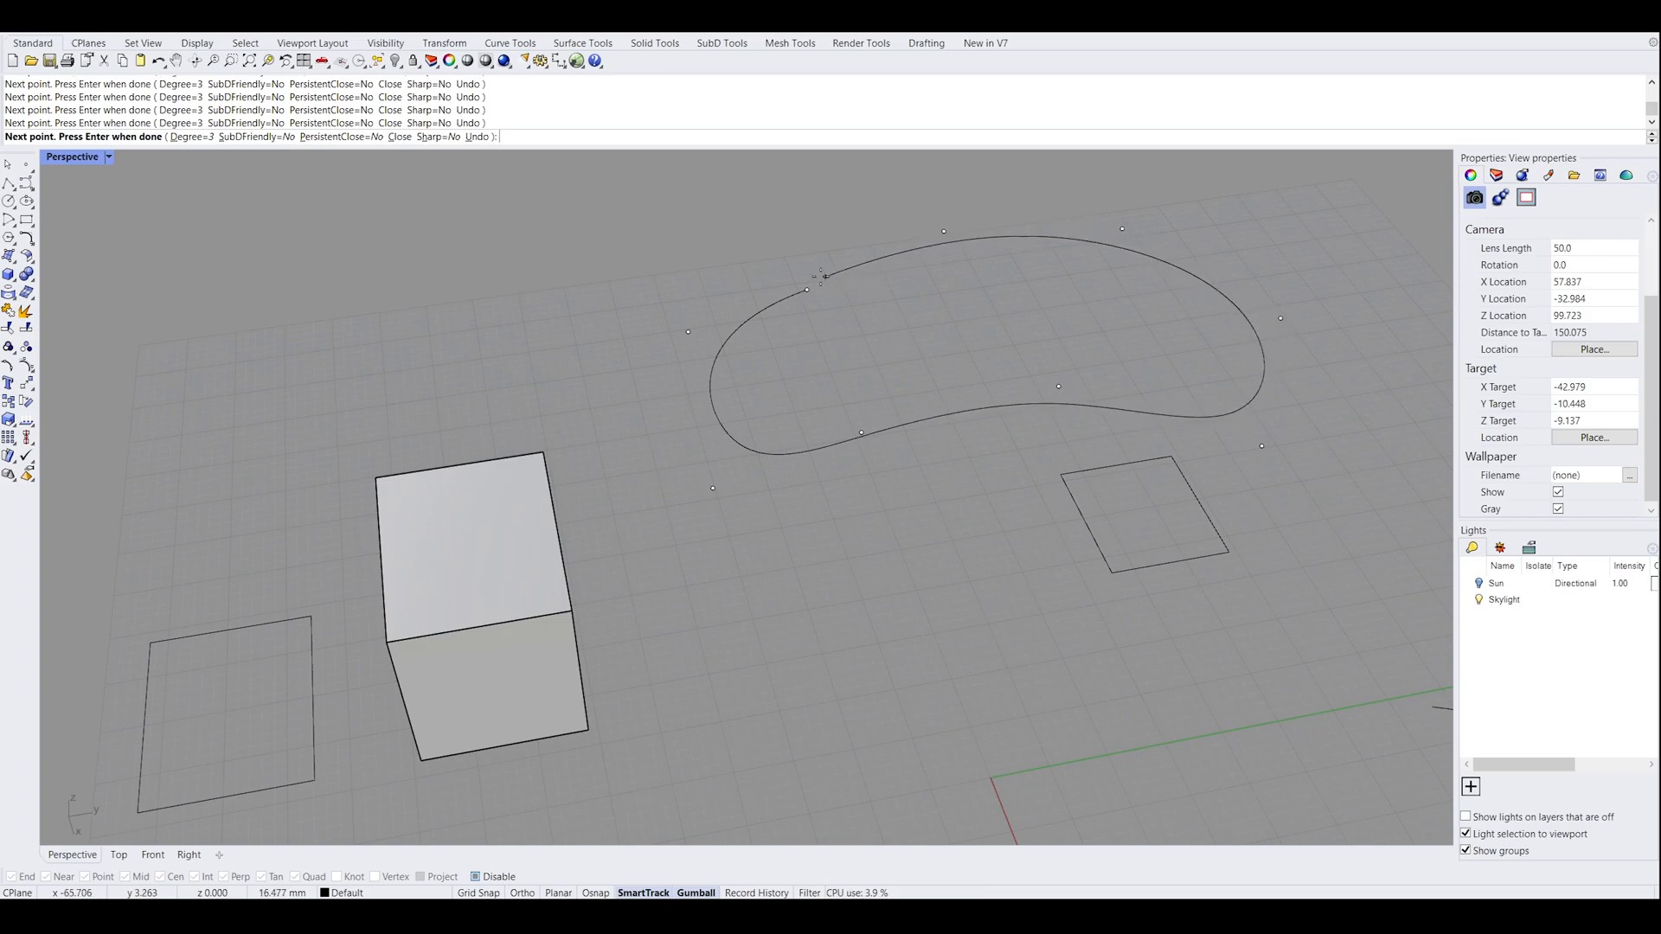
{"action": "left_click", "coordinate": [601, 893]}
{"action": "left_click", "coordinate": [807, 289]}
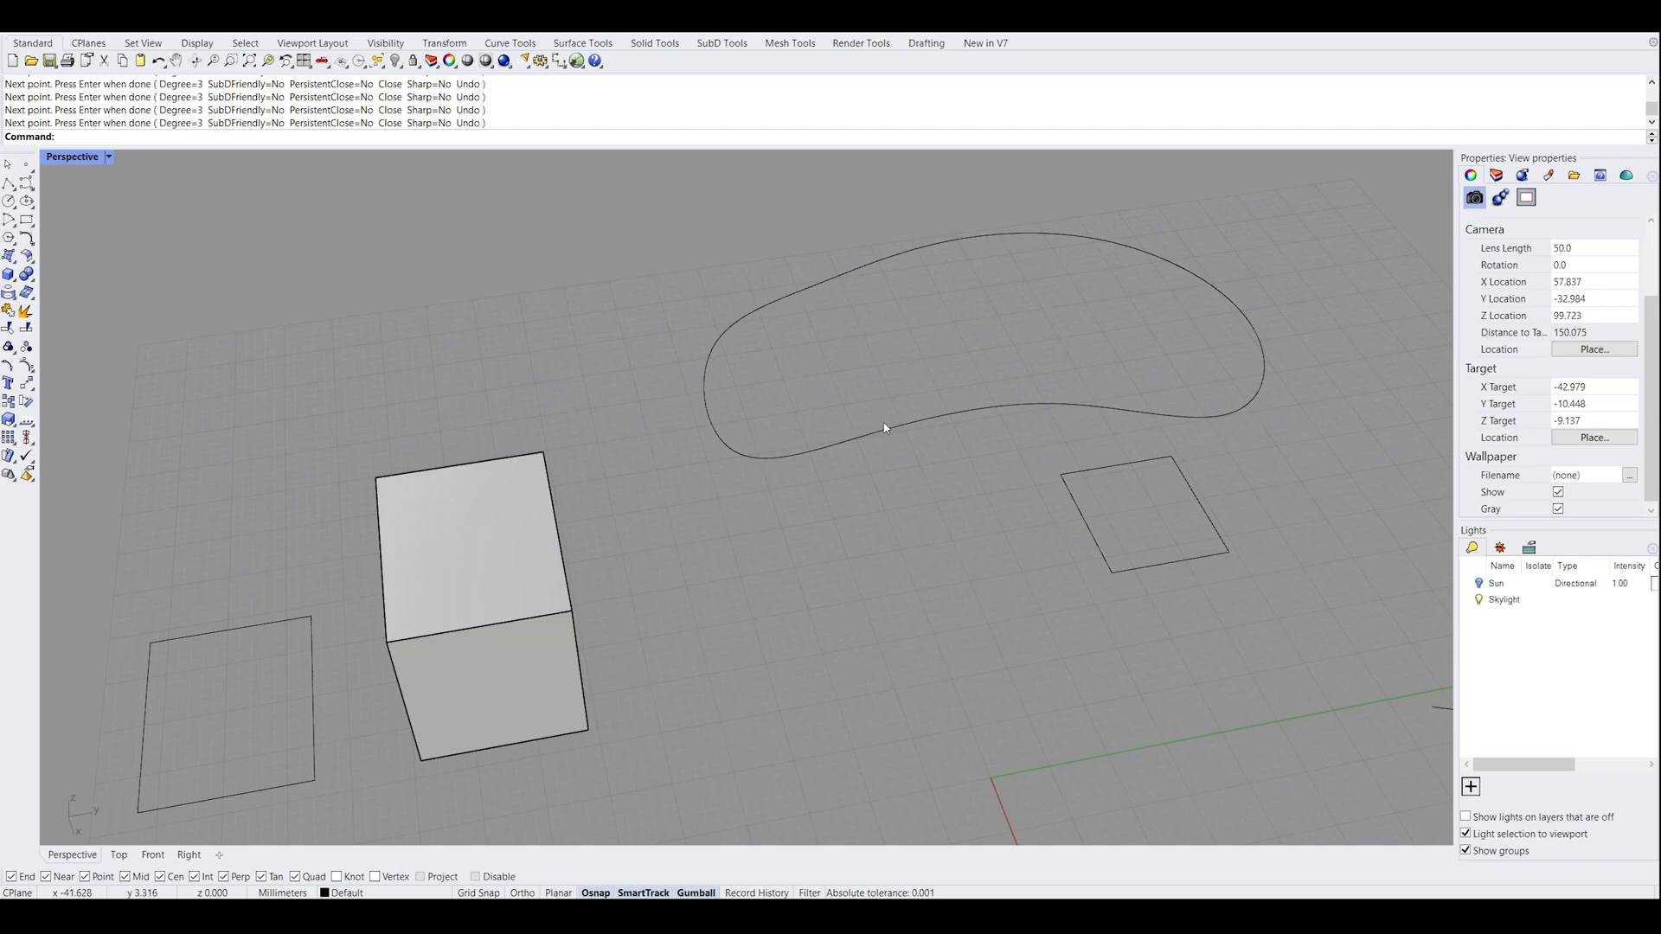
Extrude the closed kidney-shaped curve upward into a solid with ExtrudeCrv and deselect it
{"action": "right_click_drag", "start_coordinate": [886, 424], "coordinate": [881, 447]}
{"action": "left_click_drag", "start_coordinate": [882, 446], "coordinate": [800, 409]}
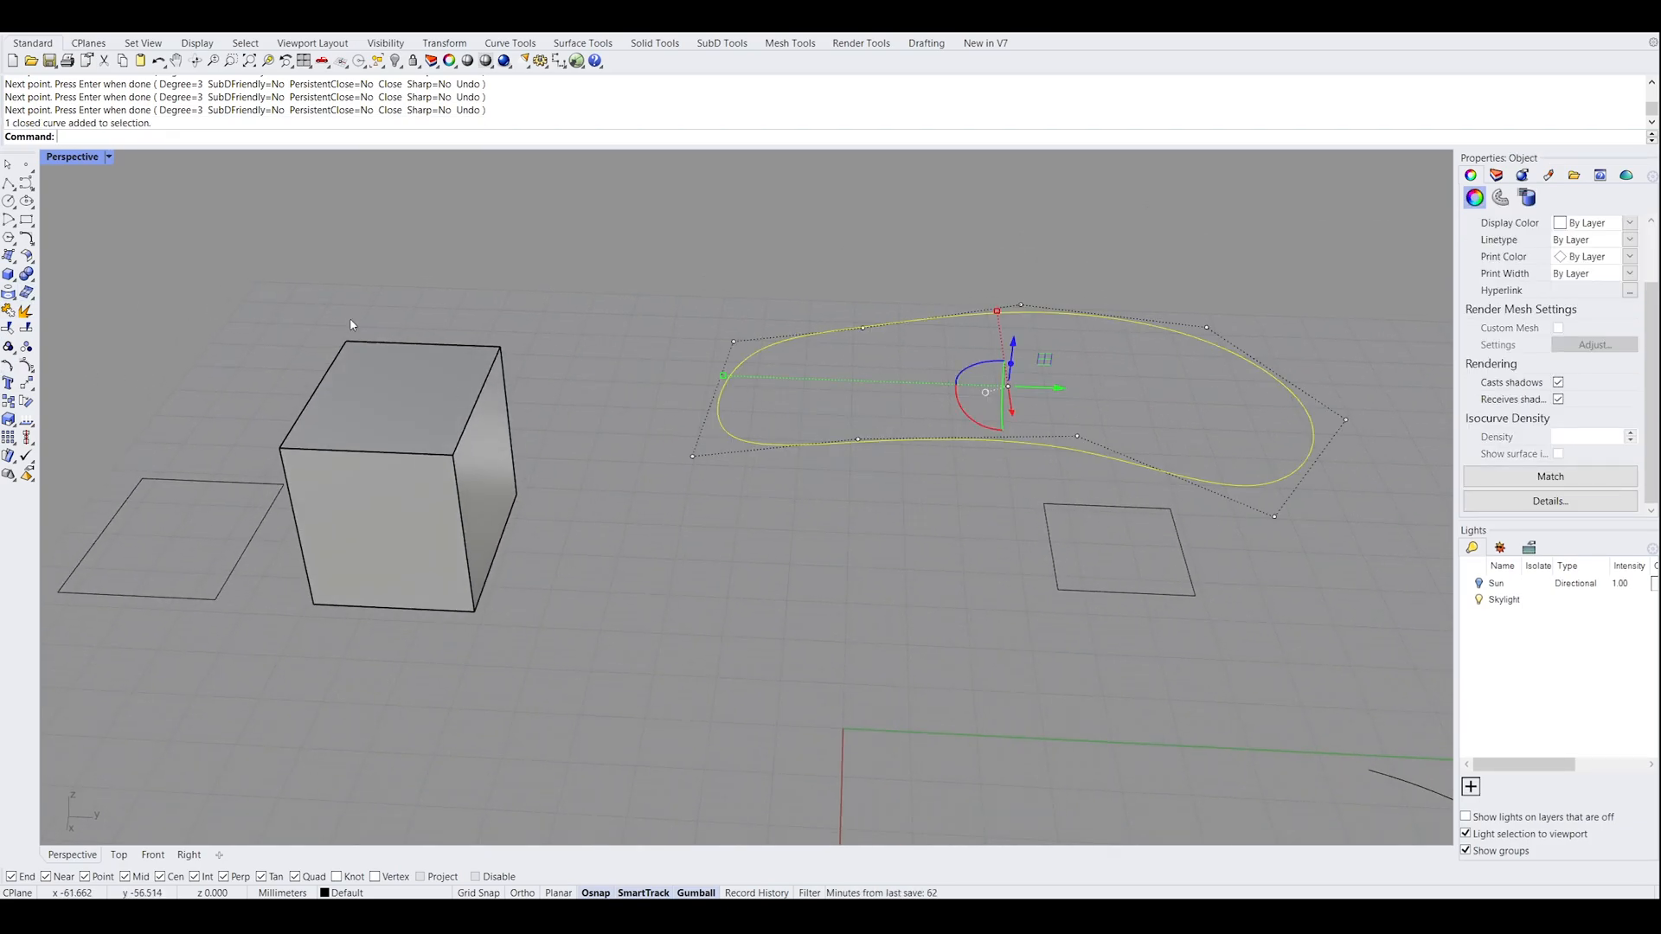
{"action": "type", "text": "ExtrudeCrv"}
{"action": "key", "text": "Return"}
{"action": "right_click_drag", "start_coordinate": [1038, 249], "coordinate": [865, 406]}
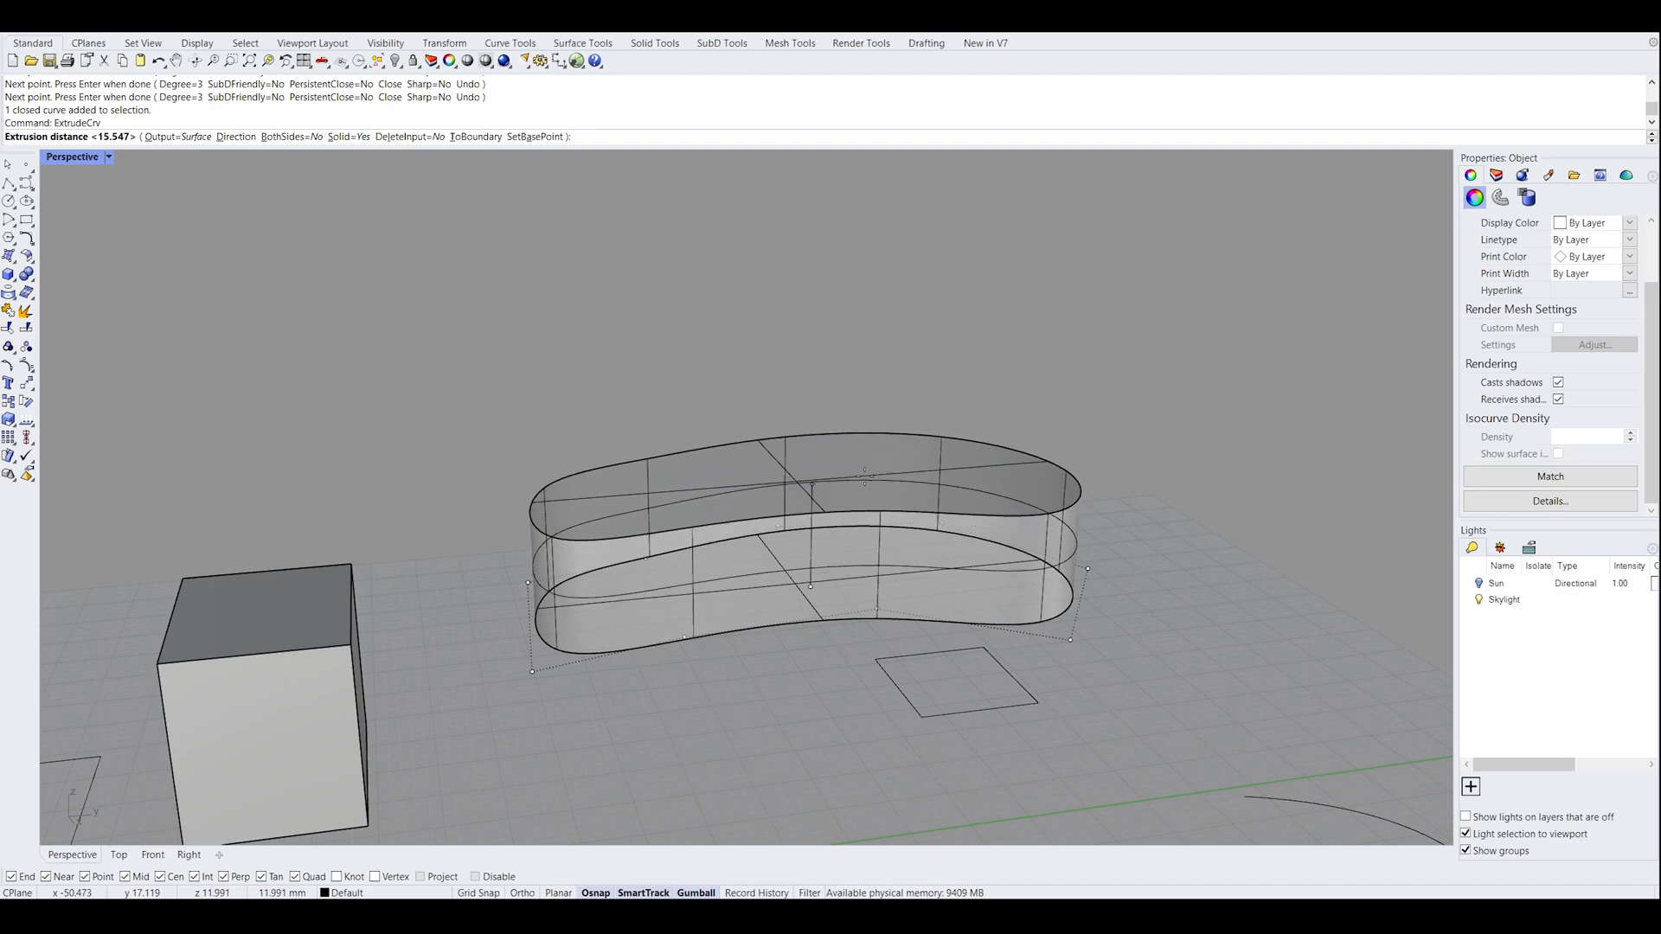
{"action": "left_click", "coordinate": [858, 429]}
{"action": "right_click_drag", "start_coordinate": [709, 424], "coordinate": [895, 504]}
{"action": "left_click", "coordinate": [1089, 427]}
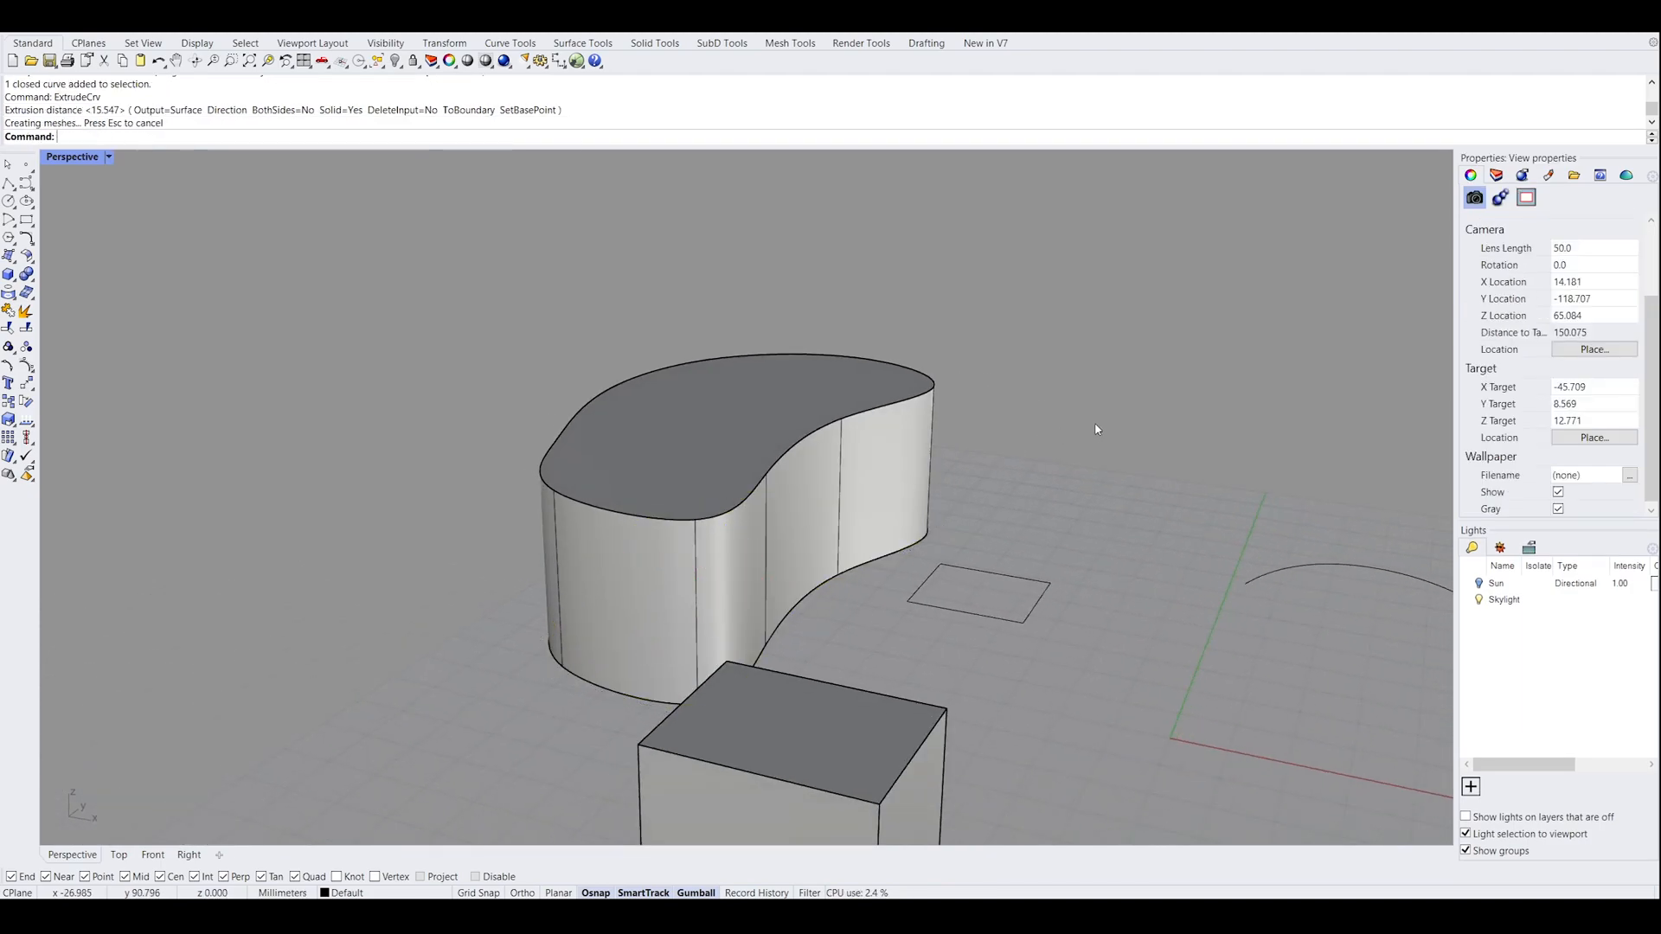
Examine the kidney-shaped solid and the box beside the flat curves from several angles and distances
{"action": "right_click_drag", "start_coordinate": [1093, 424], "coordinate": [589, 306]}
{"action": "right_click_drag", "start_coordinate": [322, 268], "coordinate": [888, 526]}
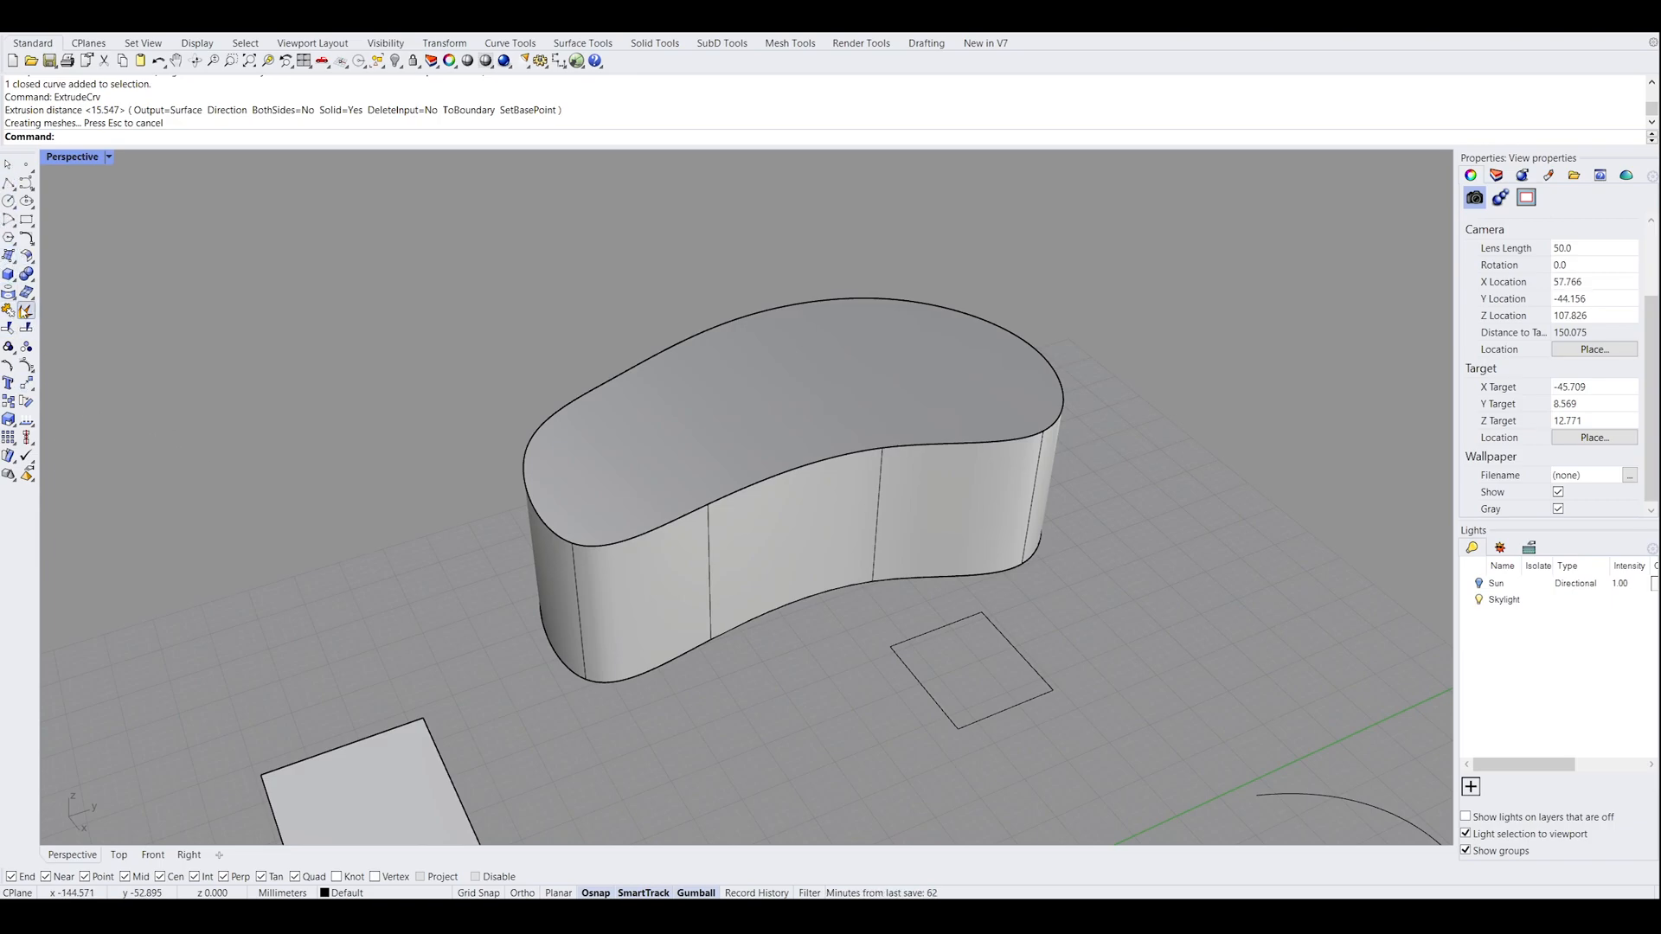
{"action": "right_click_drag", "start_coordinate": [414, 424], "coordinate": [495, 433]}
{"action": "scroll", "coordinate": [443, 509], "scroll_direction": "down", "scroll_amount": 4}
{"action": "right_click_drag", "start_coordinate": [415, 549], "coordinate": [460, 504]}
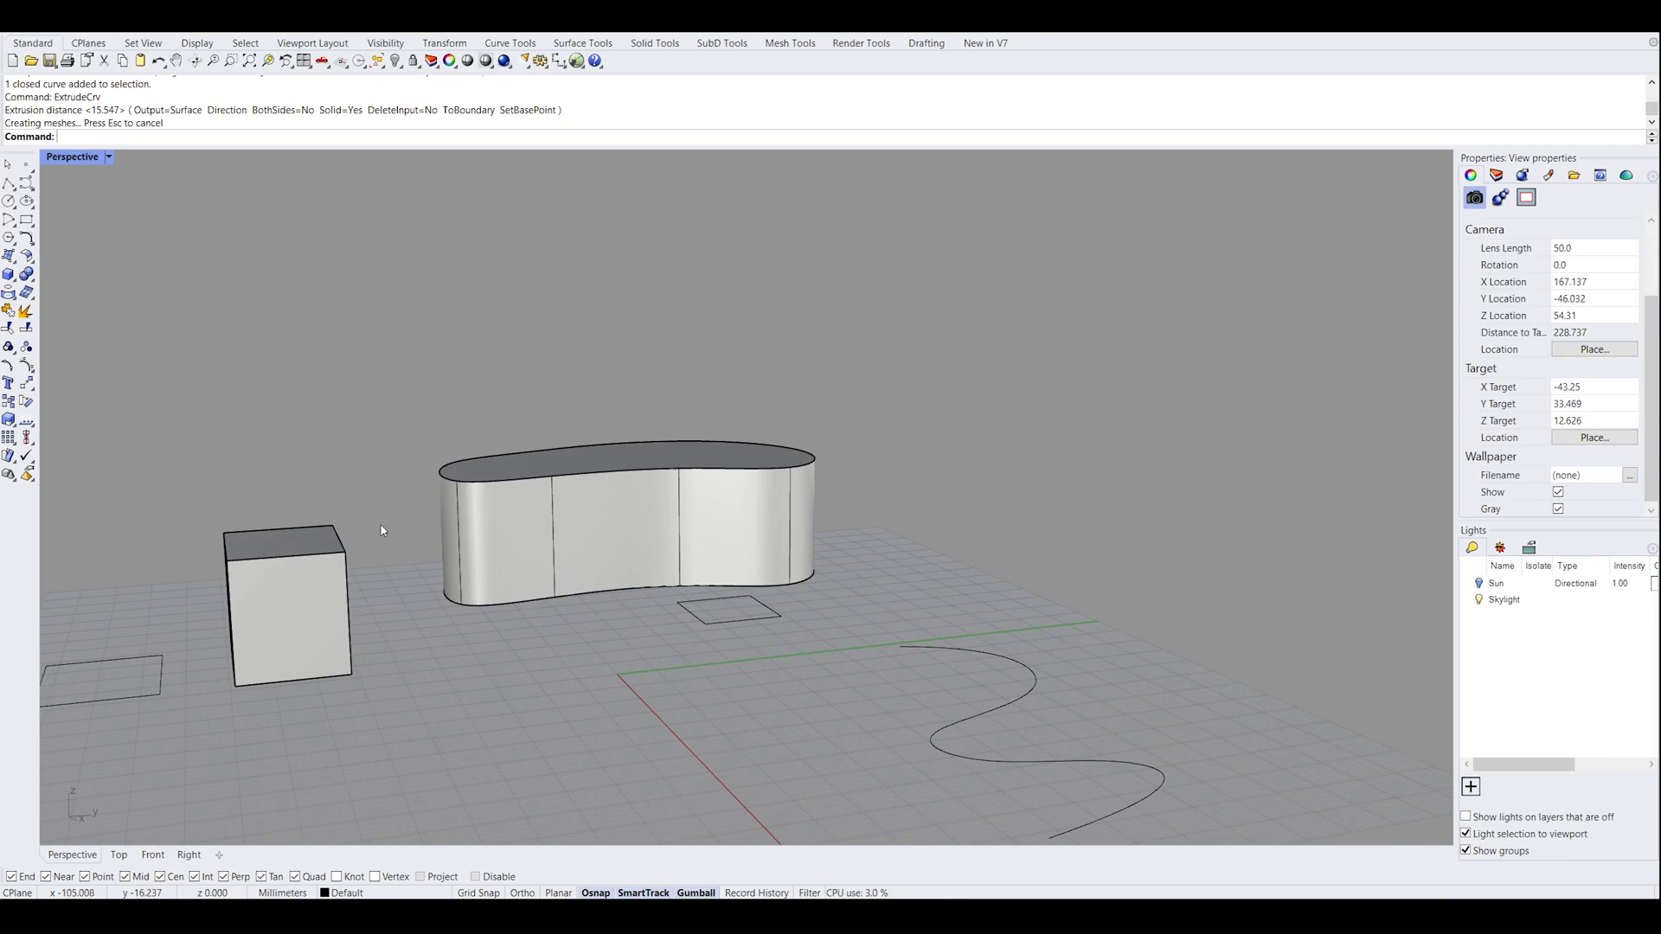
{"action": "right_click_drag", "start_coordinate": [501, 436], "coordinate": [575, 449]}
{"action": "right_click_drag", "start_coordinate": [722, 560], "coordinate": [577, 483], "text": "shift"}
{"action": "right_click_drag", "start_coordinate": [805, 504], "coordinate": [640, 524]}
{"action": "scroll", "coordinate": [634, 552], "scroll_direction": "down", "scroll_amount": 4}
{"action": "right_click_drag", "start_coordinate": [502, 567], "coordinate": [719, 515]}
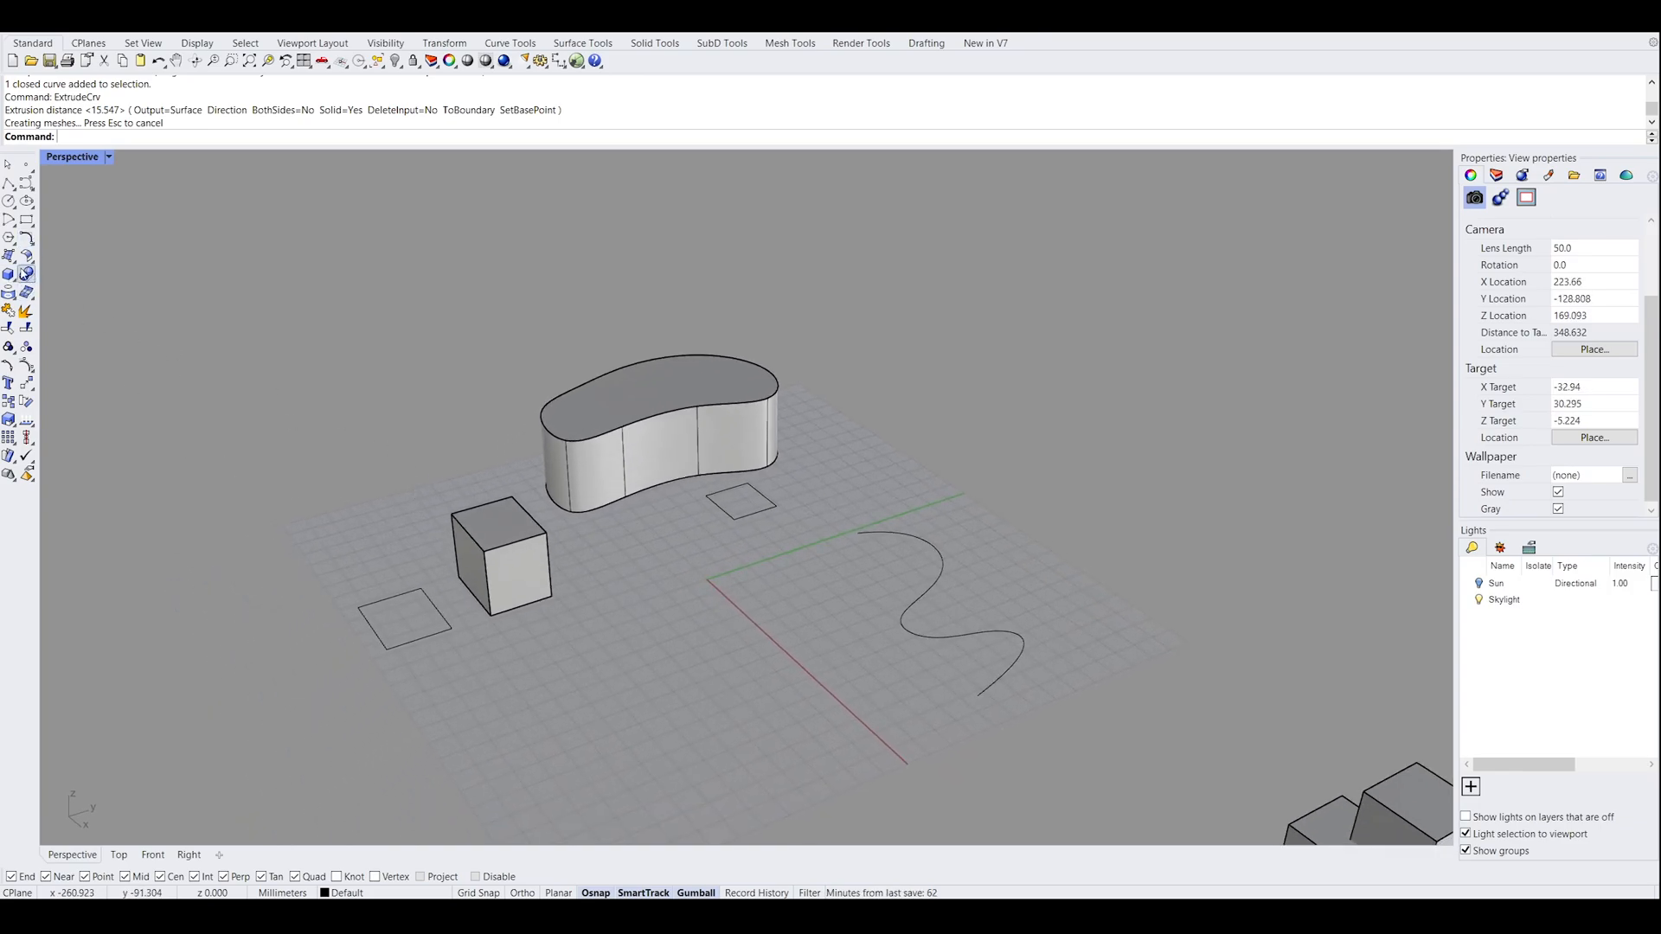
{"action": "right_click_drag", "start_coordinate": [534, 529], "coordinate": [444, 470]}
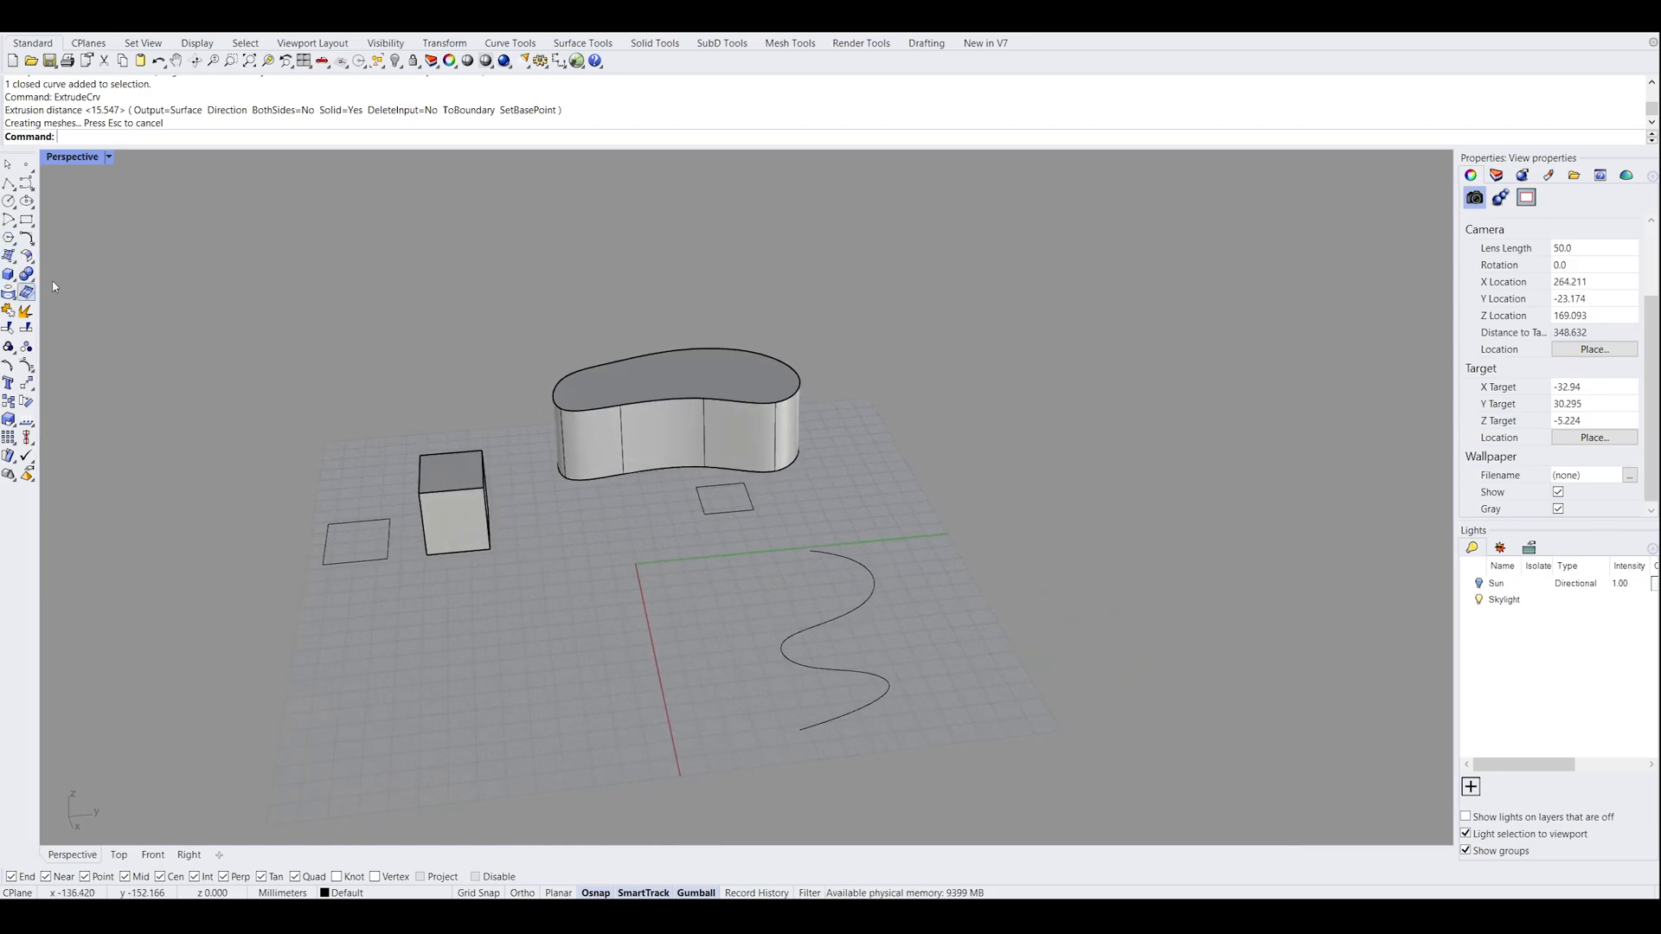
Draw a solid box on the ground plane in front of the extruded box, picking two base corners and a height
{"action": "left_click", "coordinate": [7, 275]}
{"action": "left_click", "coordinate": [448, 617]}
{"action": "left_click", "coordinate": [536, 666]}
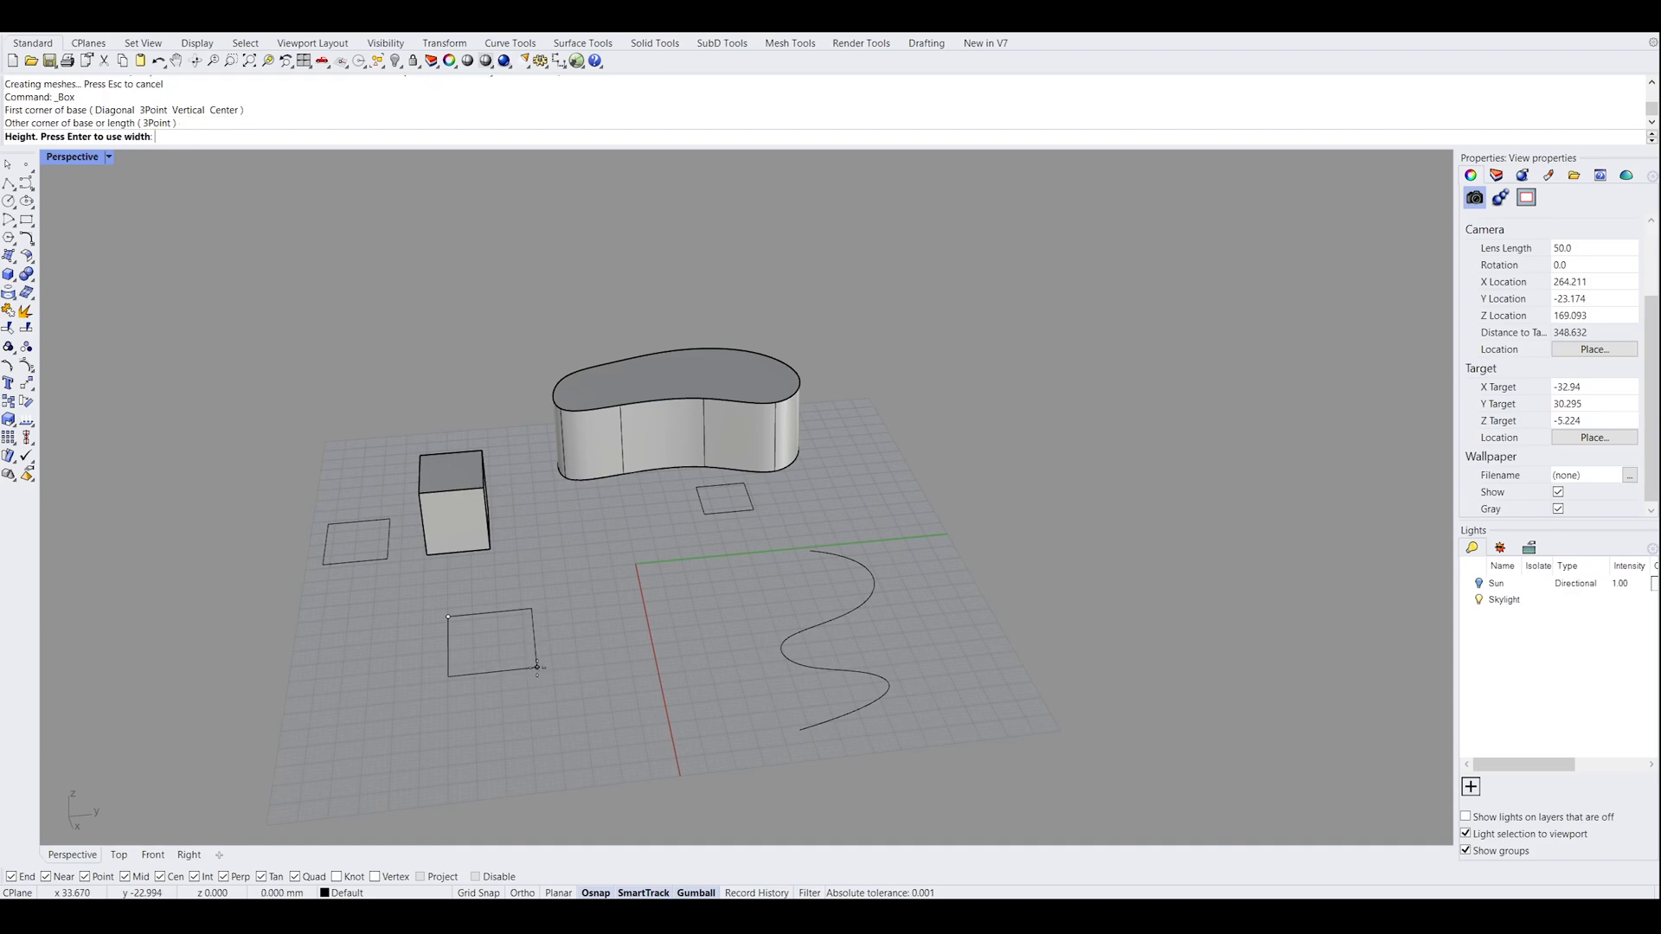
{"action": "right_click_drag", "start_coordinate": [538, 558], "coordinate": [684, 647]}
{"action": "left_click", "coordinate": [952, 527]}
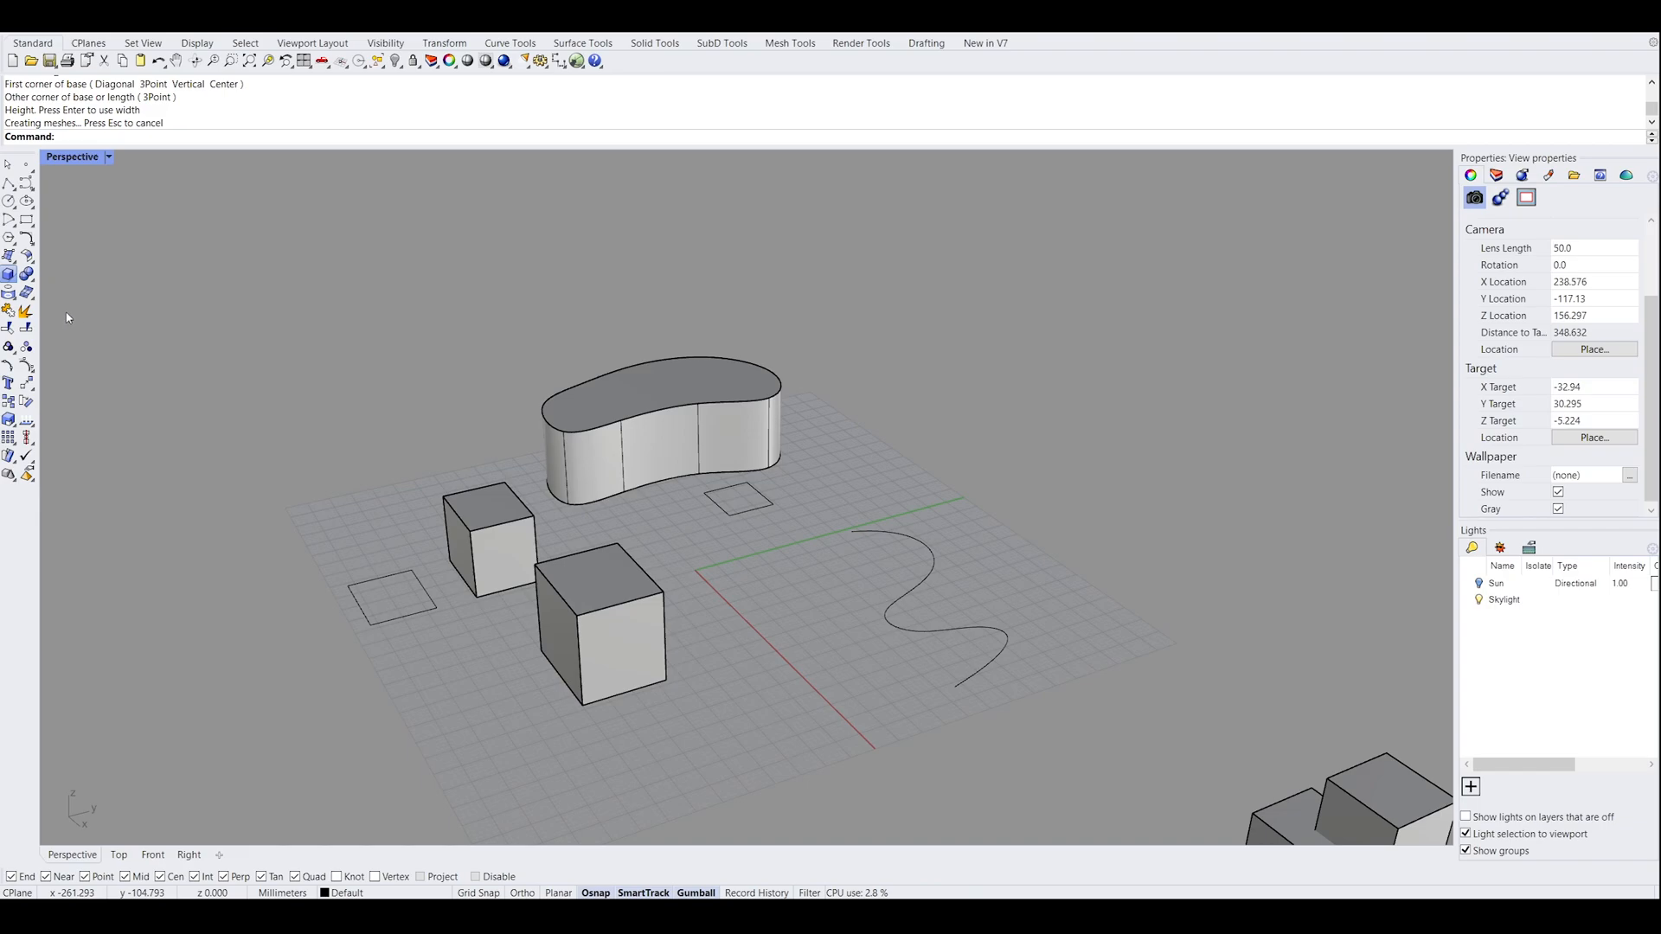
Draw a solid vertical cylinder between the new box and the wavy curve, picking its centre, radius and height
{"action": "left_click", "coordinate": [9, 292]}
{"action": "left_click", "coordinate": [739, 627]}
{"action": "left_click", "coordinate": [810, 629]}
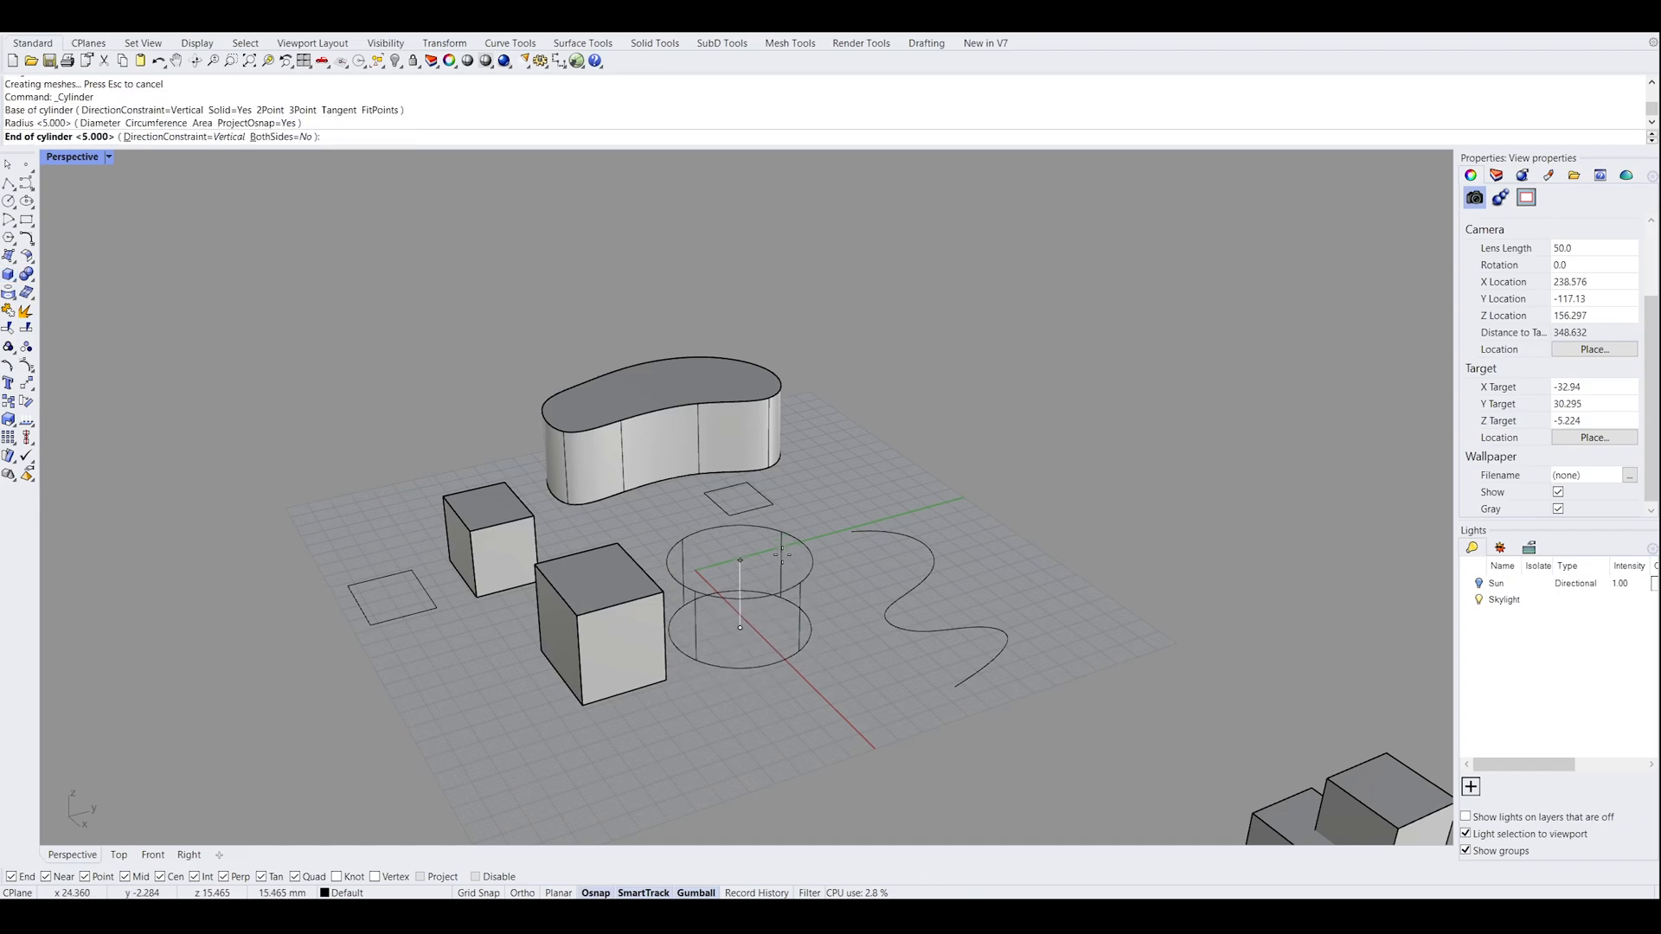
{"action": "left_click", "coordinate": [797, 529]}
{"action": "right_click_drag", "start_coordinate": [797, 528], "coordinate": [652, 636]}
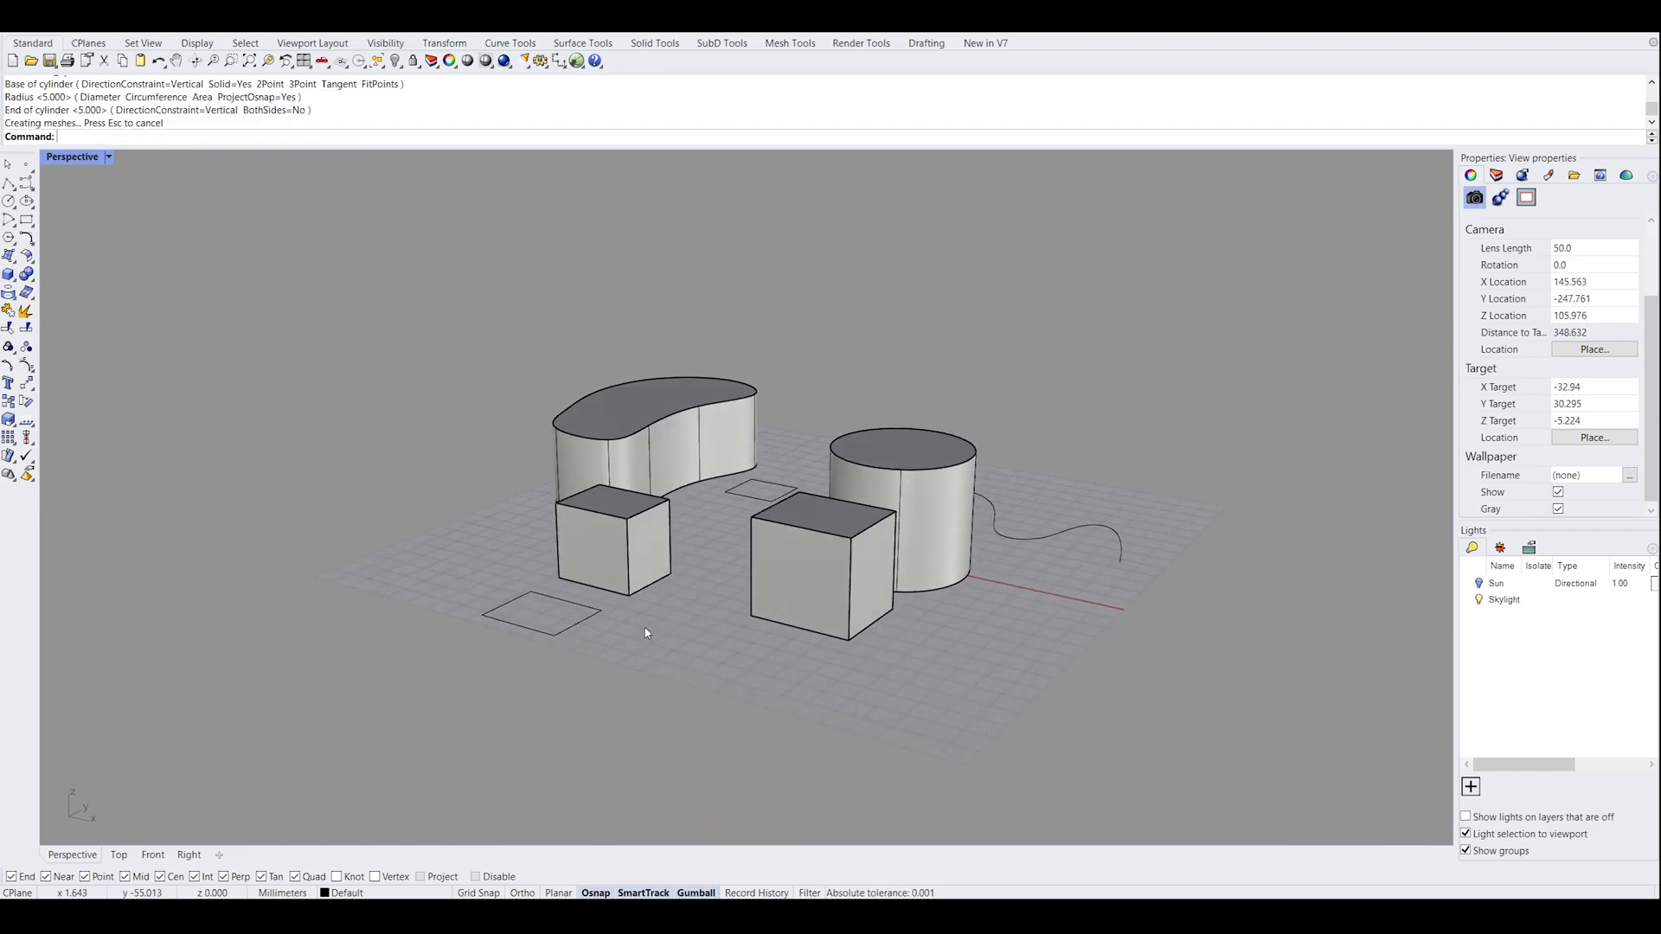
Draw a sphere of about 22.5 mm radius beside the larger rectangle, then select it to inspect it and deselect it
{"action": "left_click", "coordinate": [70, 285]}
{"action": "left_click", "coordinate": [528, 694]}
{"action": "left_click", "coordinate": [598, 644]}
{"action": "mouse_move", "coordinate": [771, 691]}
{"action": "right_mouse_down"}
{"action": "mouse_move", "coordinate": [654, 689]}
{"action": "mouse_move", "coordinate": [753, 667]}
{"action": "mouse_move", "coordinate": [756, 531]}
{"action": "mouse_move", "coordinate": [657, 605]}
{"action": "mouse_move", "coordinate": [692, 588]}
{"action": "mouse_move", "coordinate": [607, 614]}
{"action": "right_mouse_up"}
{"action": "left_click", "coordinate": [609, 612]}
{"action": "right_click_drag", "start_coordinate": [738, 617], "coordinate": [766, 664]}
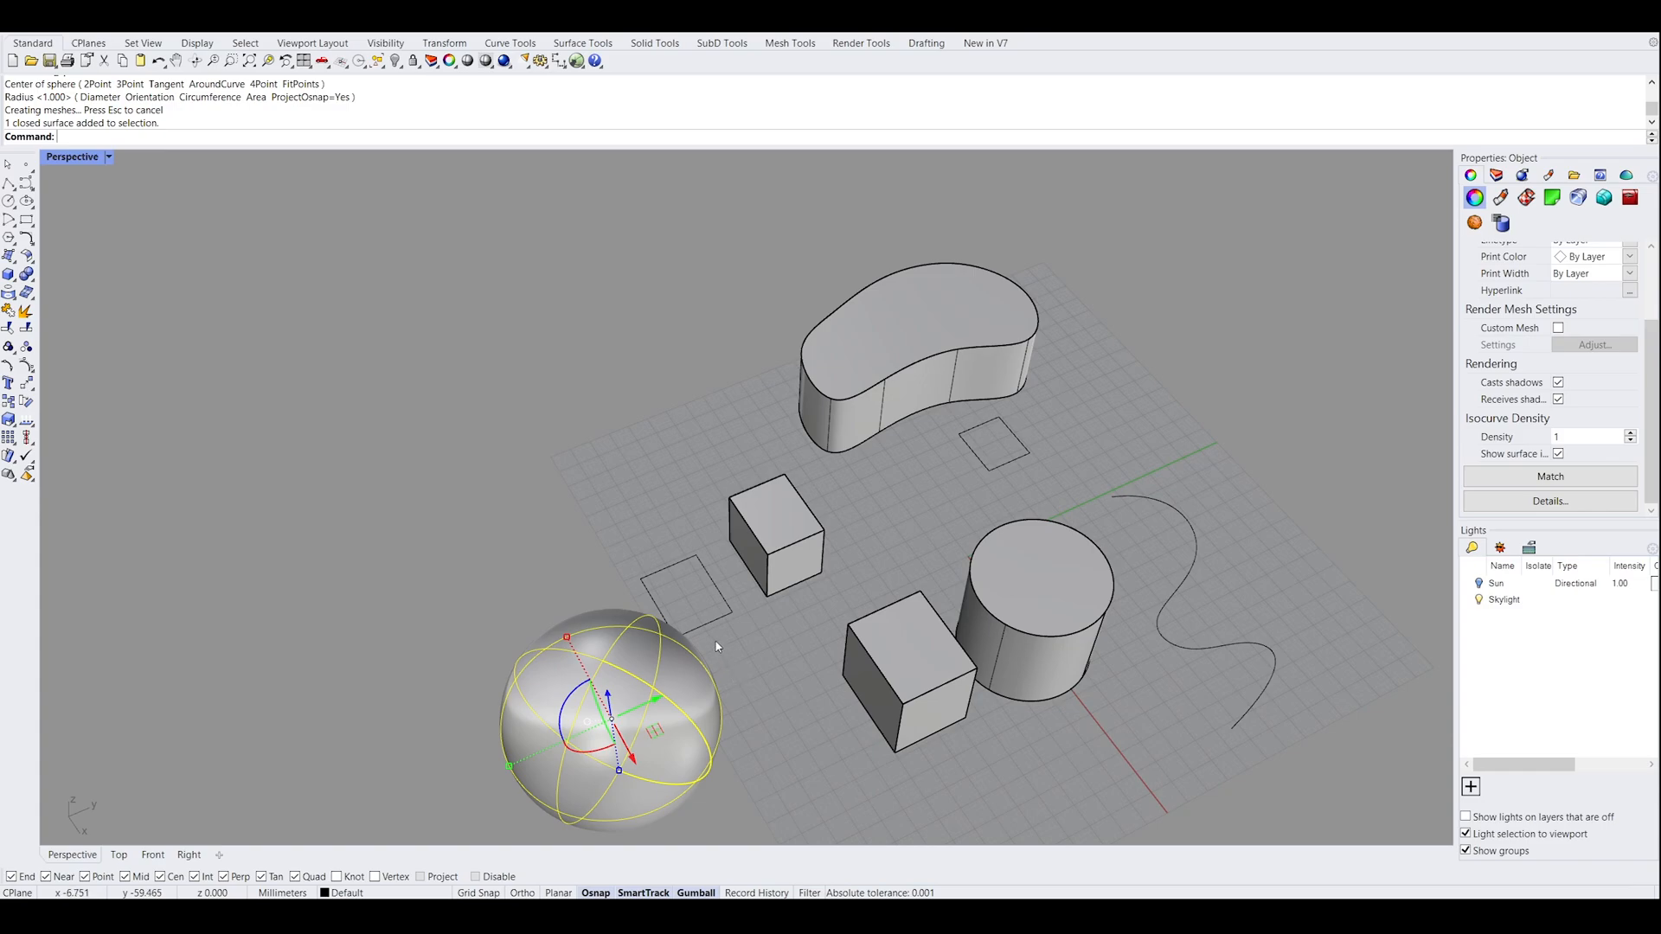
{"action": "left_click", "coordinate": [759, 648]}
{"action": "right_click_drag", "start_coordinate": [796, 642], "coordinate": [908, 585]}
{"action": "right_click", "coordinate": [675, 658]}
{"action": "left_click", "coordinate": [676, 661]}
{"action": "key", "text": "Escape"}
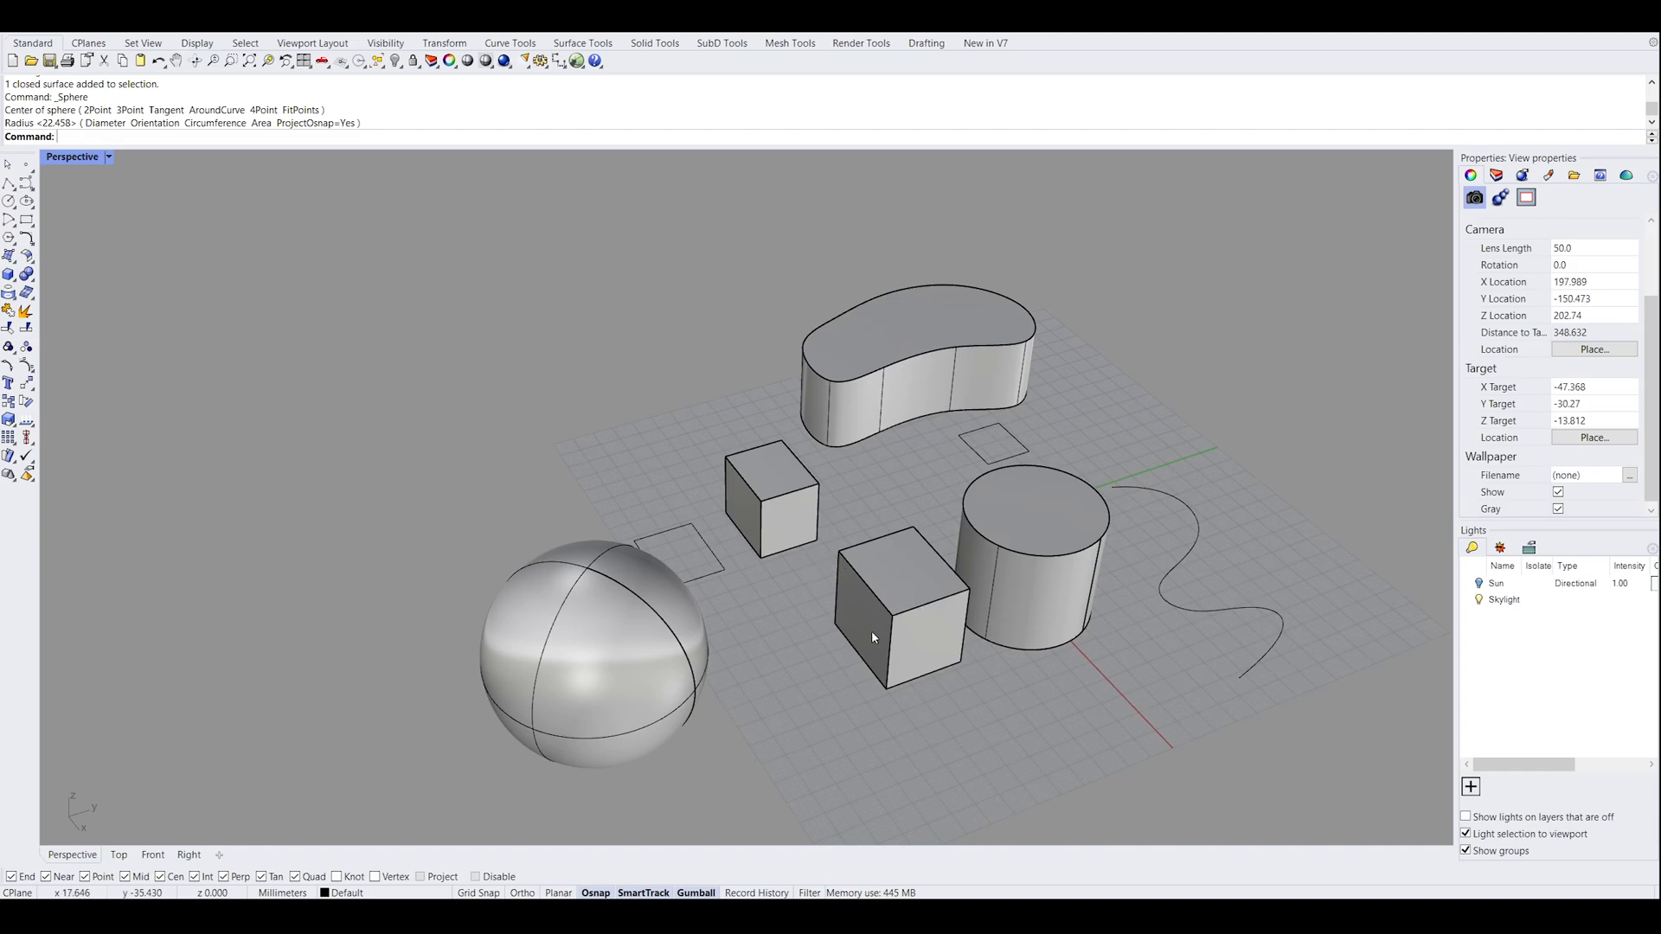
Examine the primitive solids and the separate row of overlapping box pairs
{"action": "right_click_drag", "start_coordinate": [900, 572], "coordinate": [884, 567]}
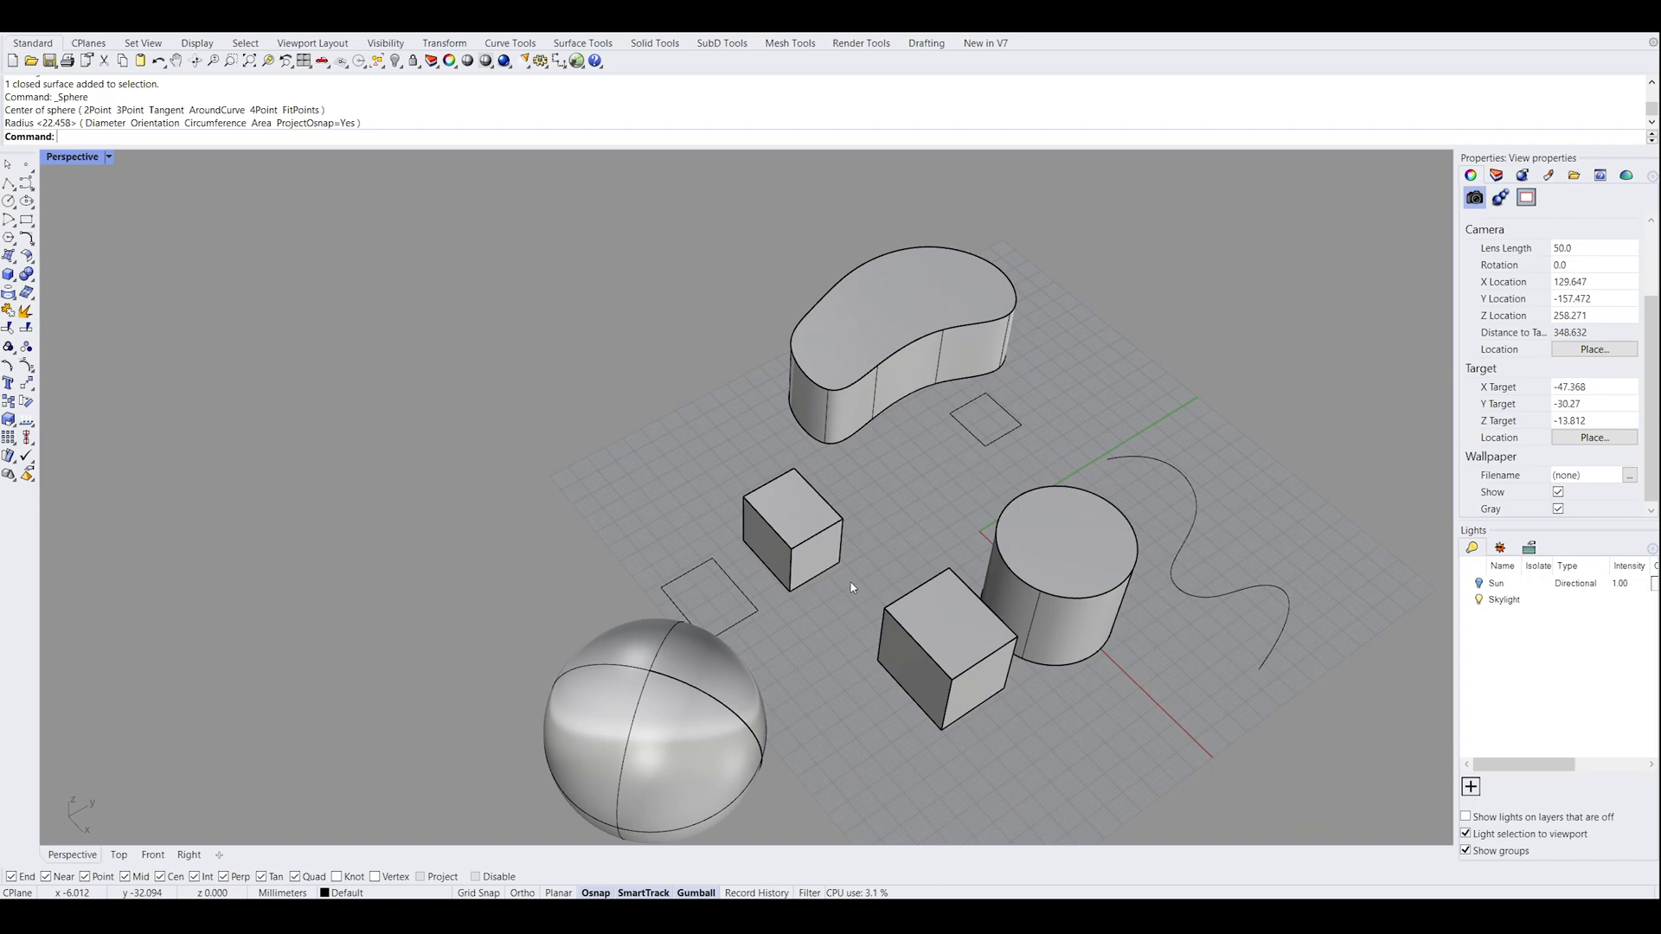
{"action": "right_click_drag", "start_coordinate": [850, 564], "coordinate": [894, 467]}
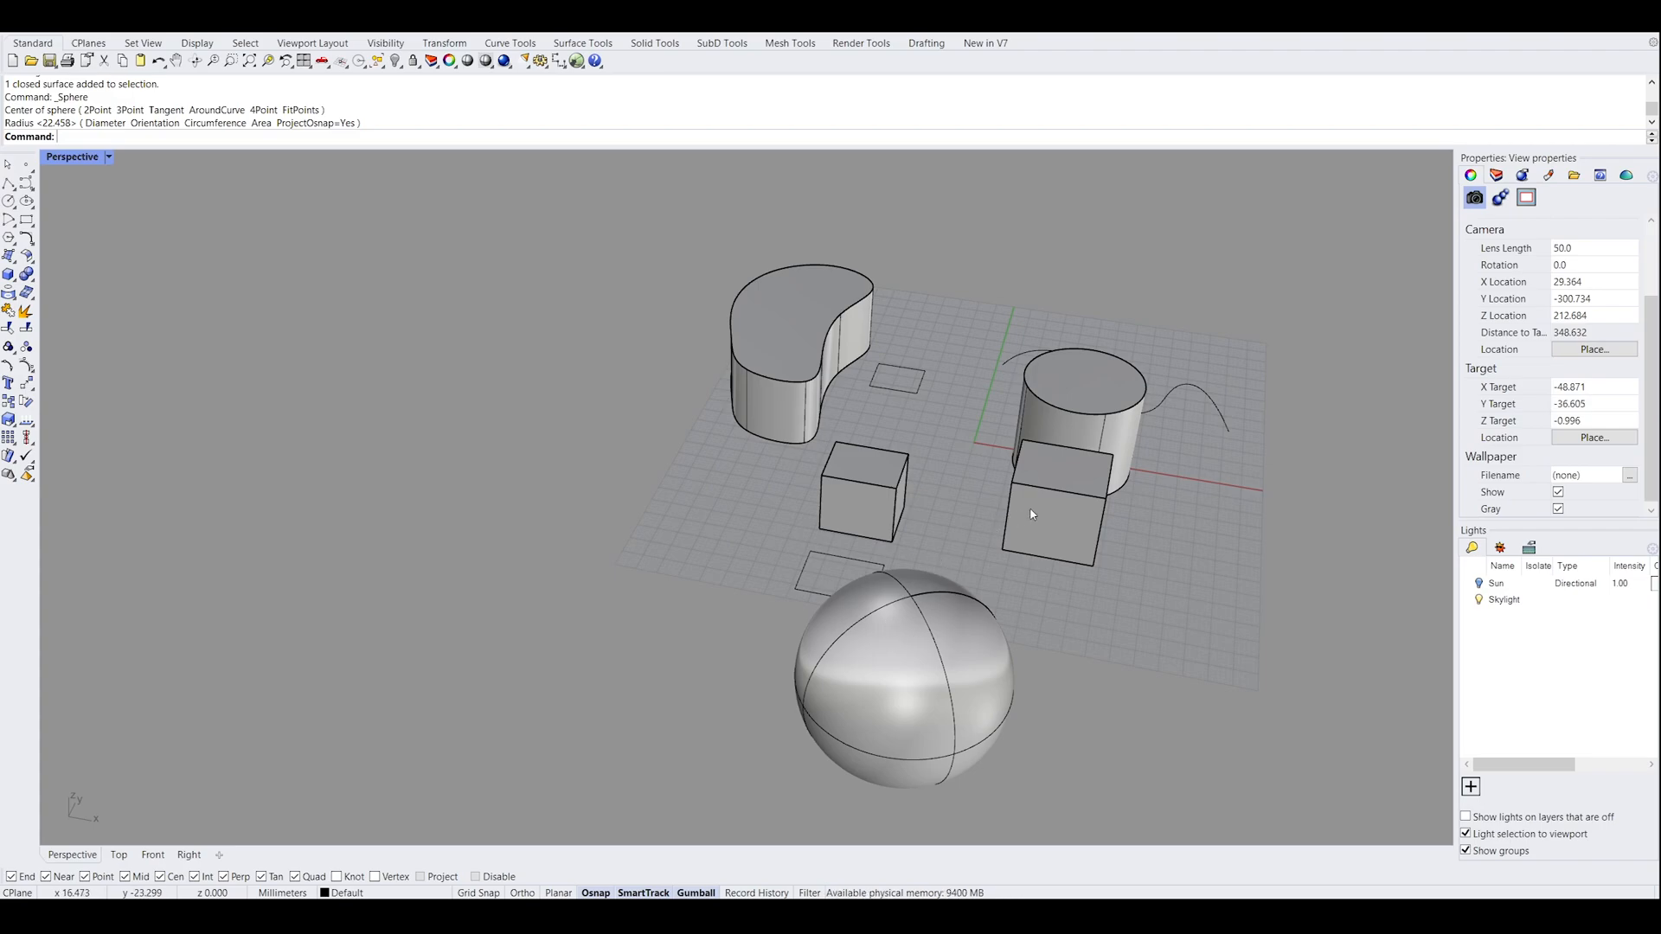
{"action": "right_click_drag", "start_coordinate": [1018, 518], "coordinate": [826, 485], "text": "shift"}
{"action": "scroll", "coordinate": [804, 417], "scroll_direction": "up", "scroll_amount": 6}
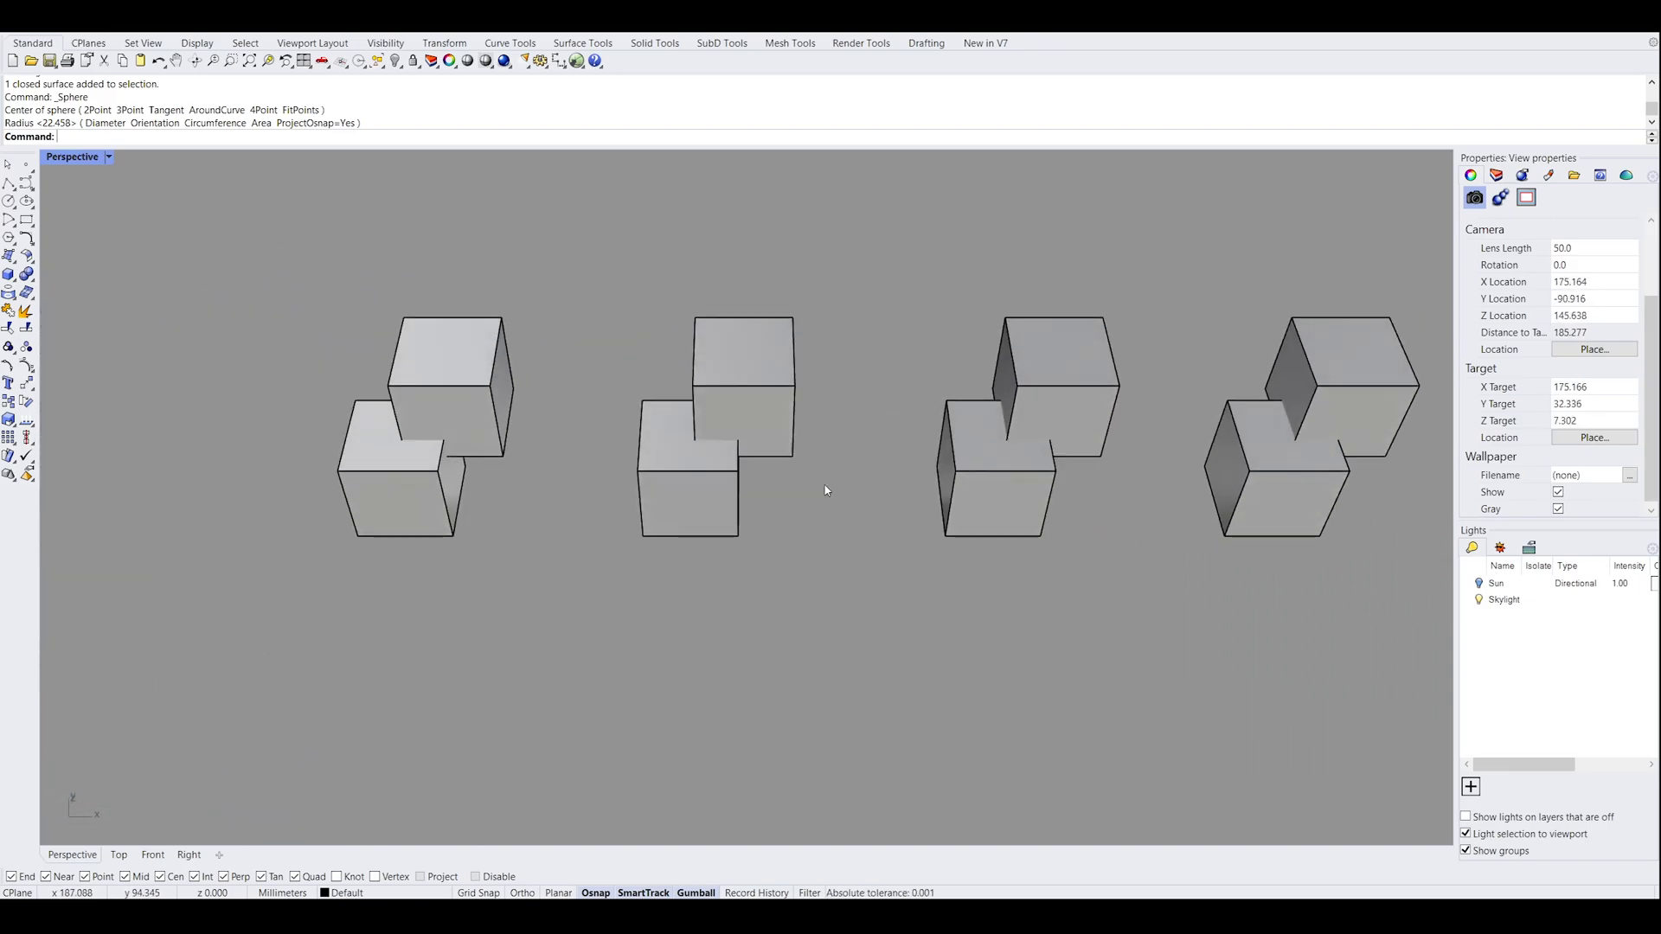
{"action": "right_click_drag", "start_coordinate": [709, 554], "coordinate": [897, 571], "text": "shift"}
{"action": "scroll", "coordinate": [605, 528], "scroll_direction": "down", "scroll_amount": 4}
{"action": "right_click_drag", "start_coordinate": [456, 549], "coordinate": [959, 523]}
Draw a solid box in the empty area between the wavy curve and the overlapping box pairs, and select it
{"action": "left_click", "coordinate": [9, 274]}
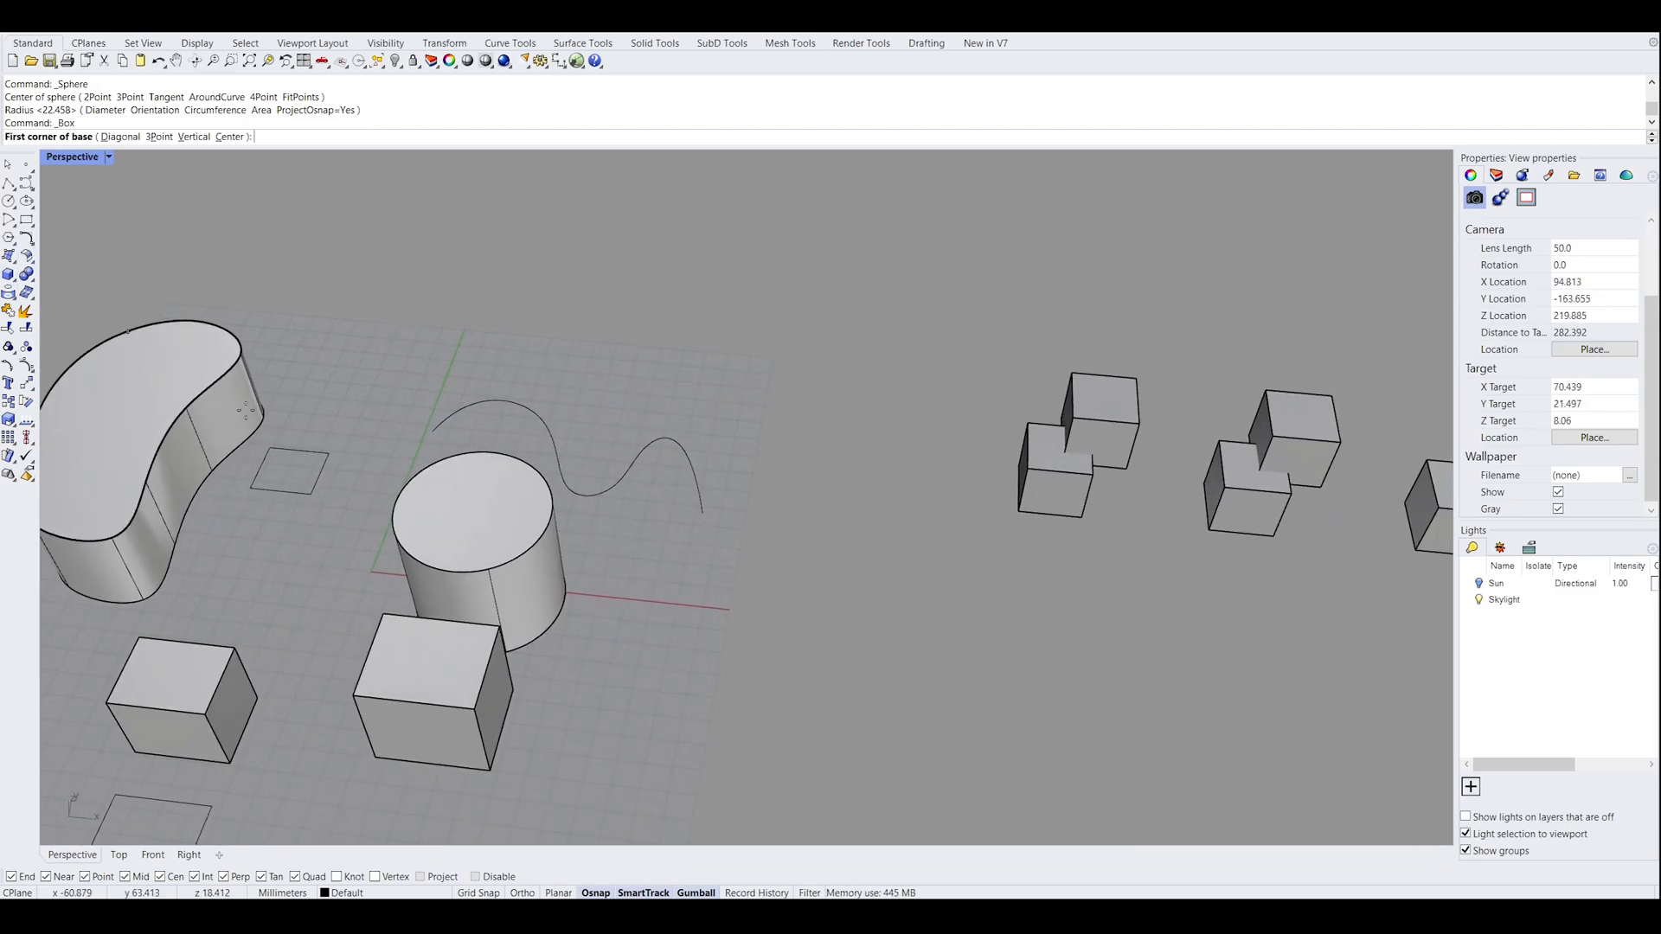
{"action": "left_click", "coordinate": [862, 647]}
{"action": "left_click", "coordinate": [943, 576]}
{"action": "right_click_drag", "start_coordinate": [955, 499], "coordinate": [996, 597]}
{"action": "left_click", "coordinate": [960, 475]}
{"action": "left_click_drag", "start_coordinate": [995, 598], "coordinate": [938, 547]}
{"action": "right_click_drag", "start_coordinate": [1141, 566], "coordinate": [986, 547]}
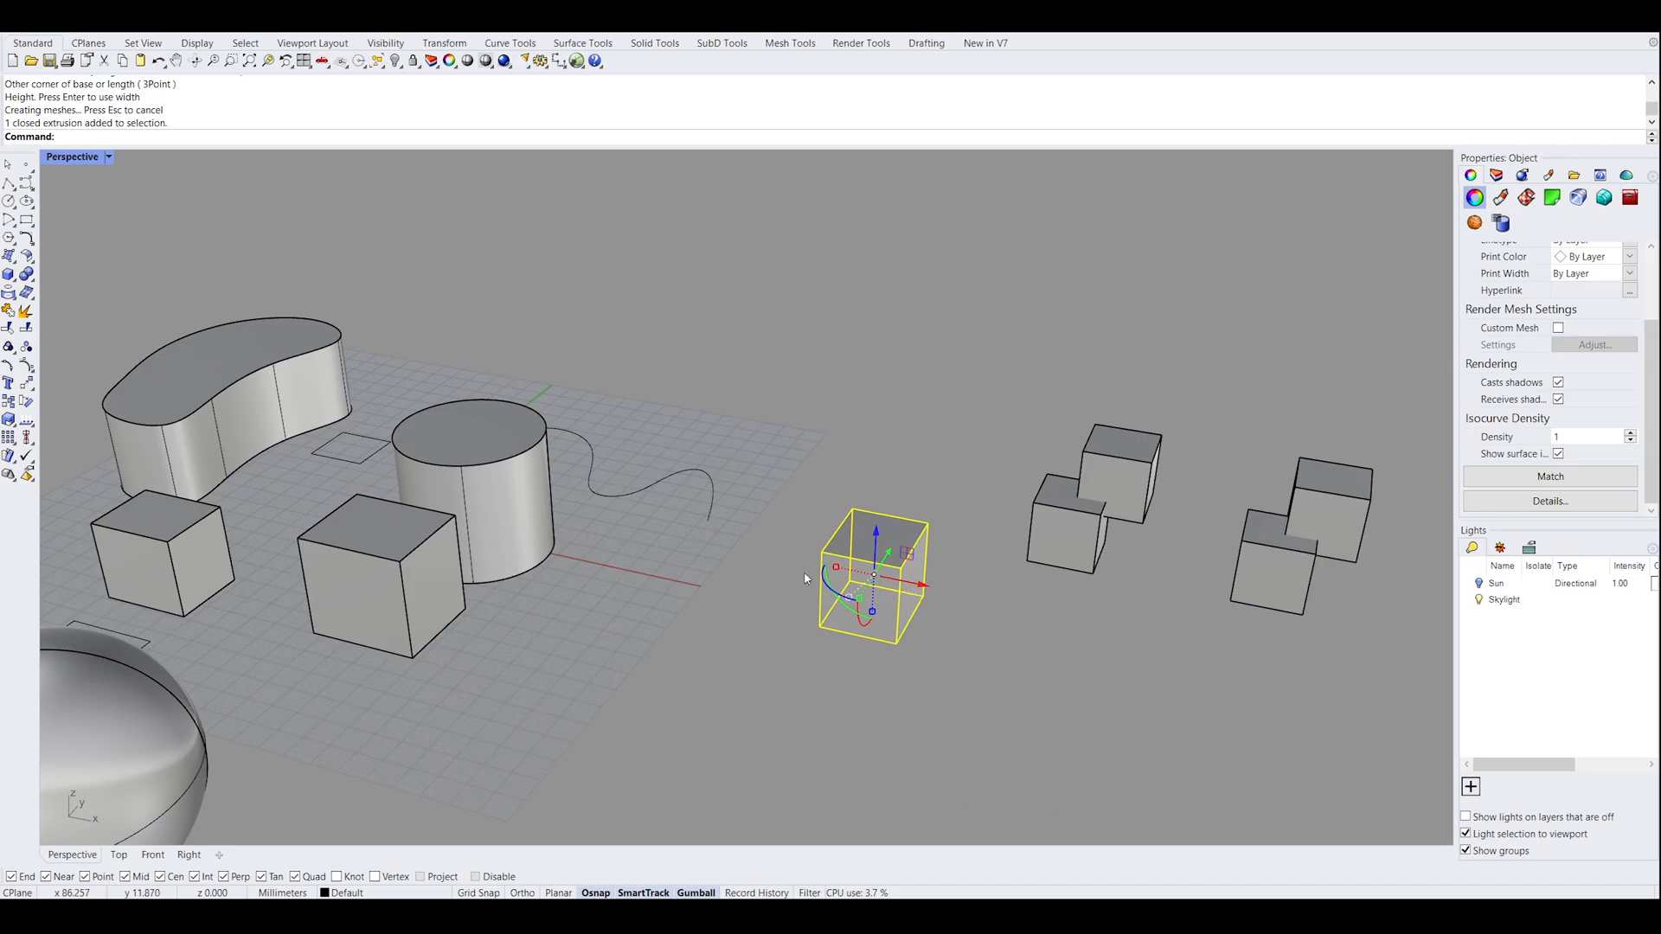
Duplicate the box and move the copy up and sideways so it overlaps a corner of the original
{"action": "left_click_drag", "start_coordinate": [914, 598], "coordinate": [984, 610]}
{"action": "key", "text": "alt"}
{"action": "right_click_drag", "start_coordinate": [1020, 653], "coordinate": [985, 547]}
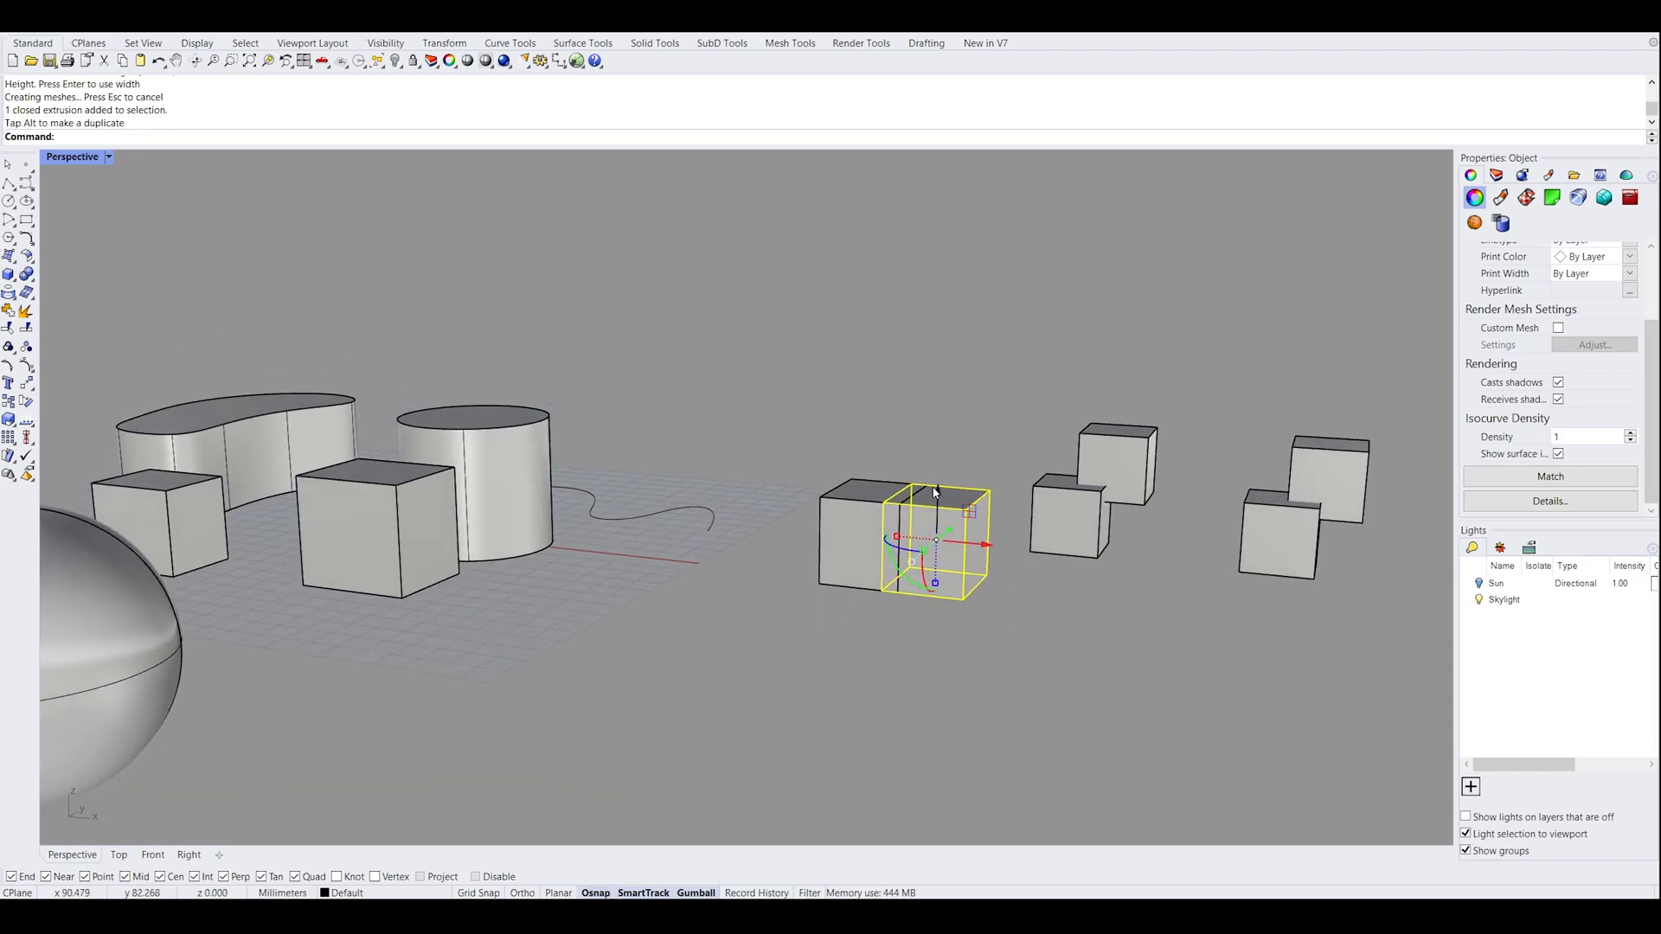
{"action": "left_click", "coordinate": [1008, 401]}
{"action": "right_click_drag", "start_coordinate": [1009, 400], "coordinate": [854, 663]}
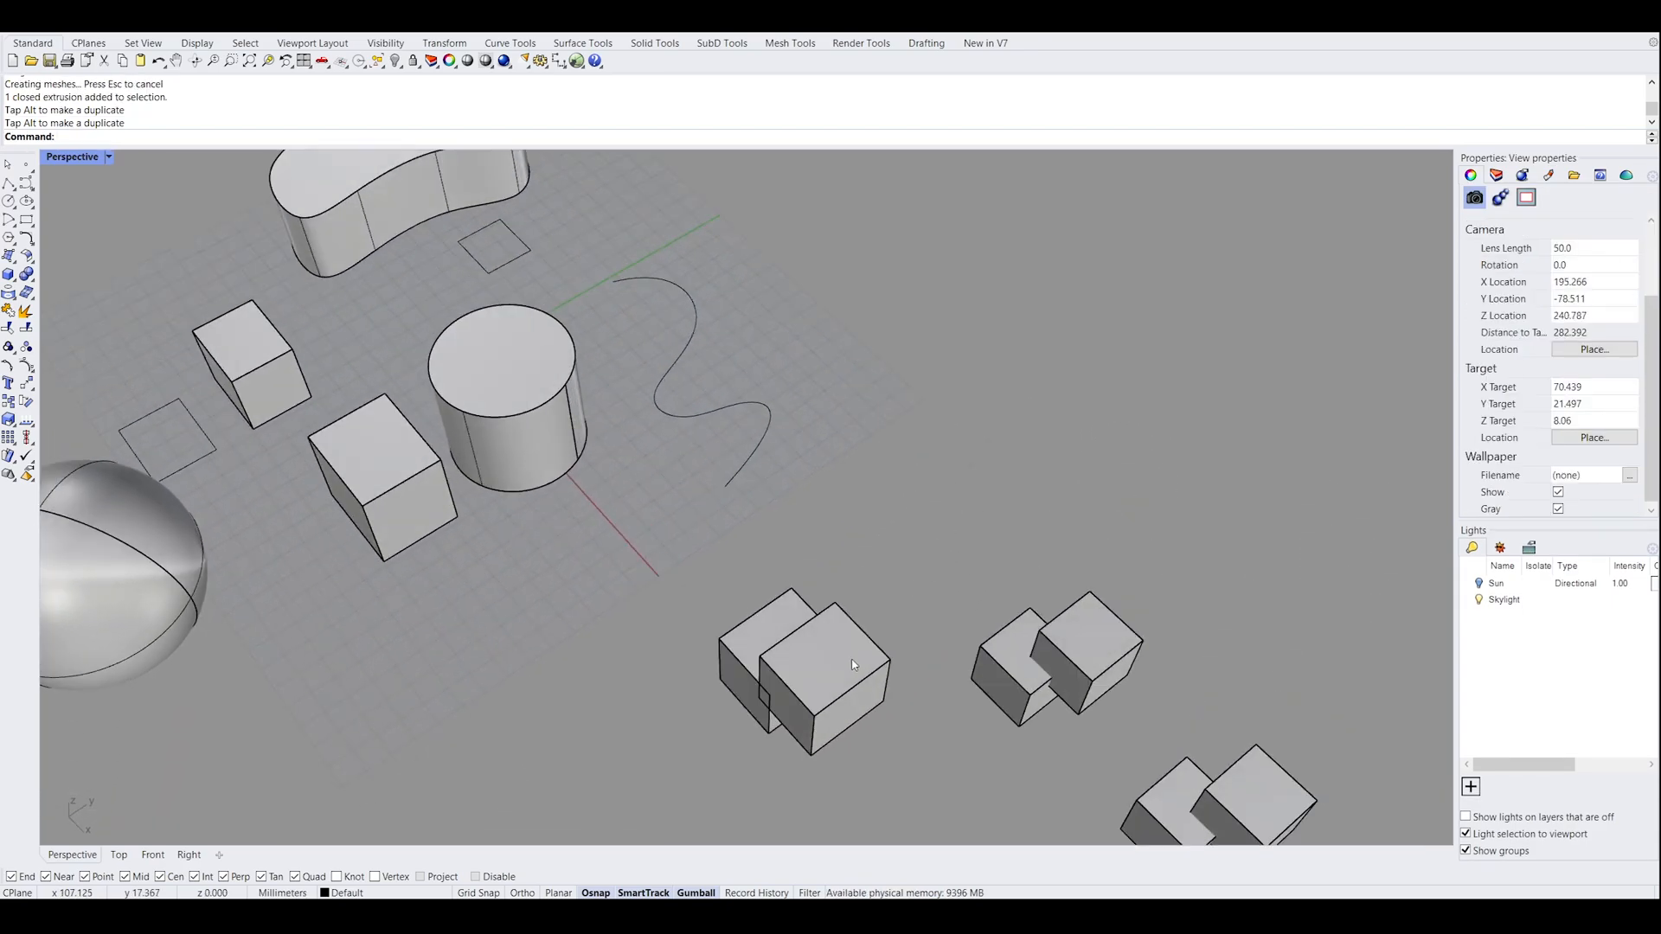
{"action": "left_click", "coordinate": [855, 663]}
{"action": "left_click_drag", "start_coordinate": [855, 664], "coordinate": [902, 624]}
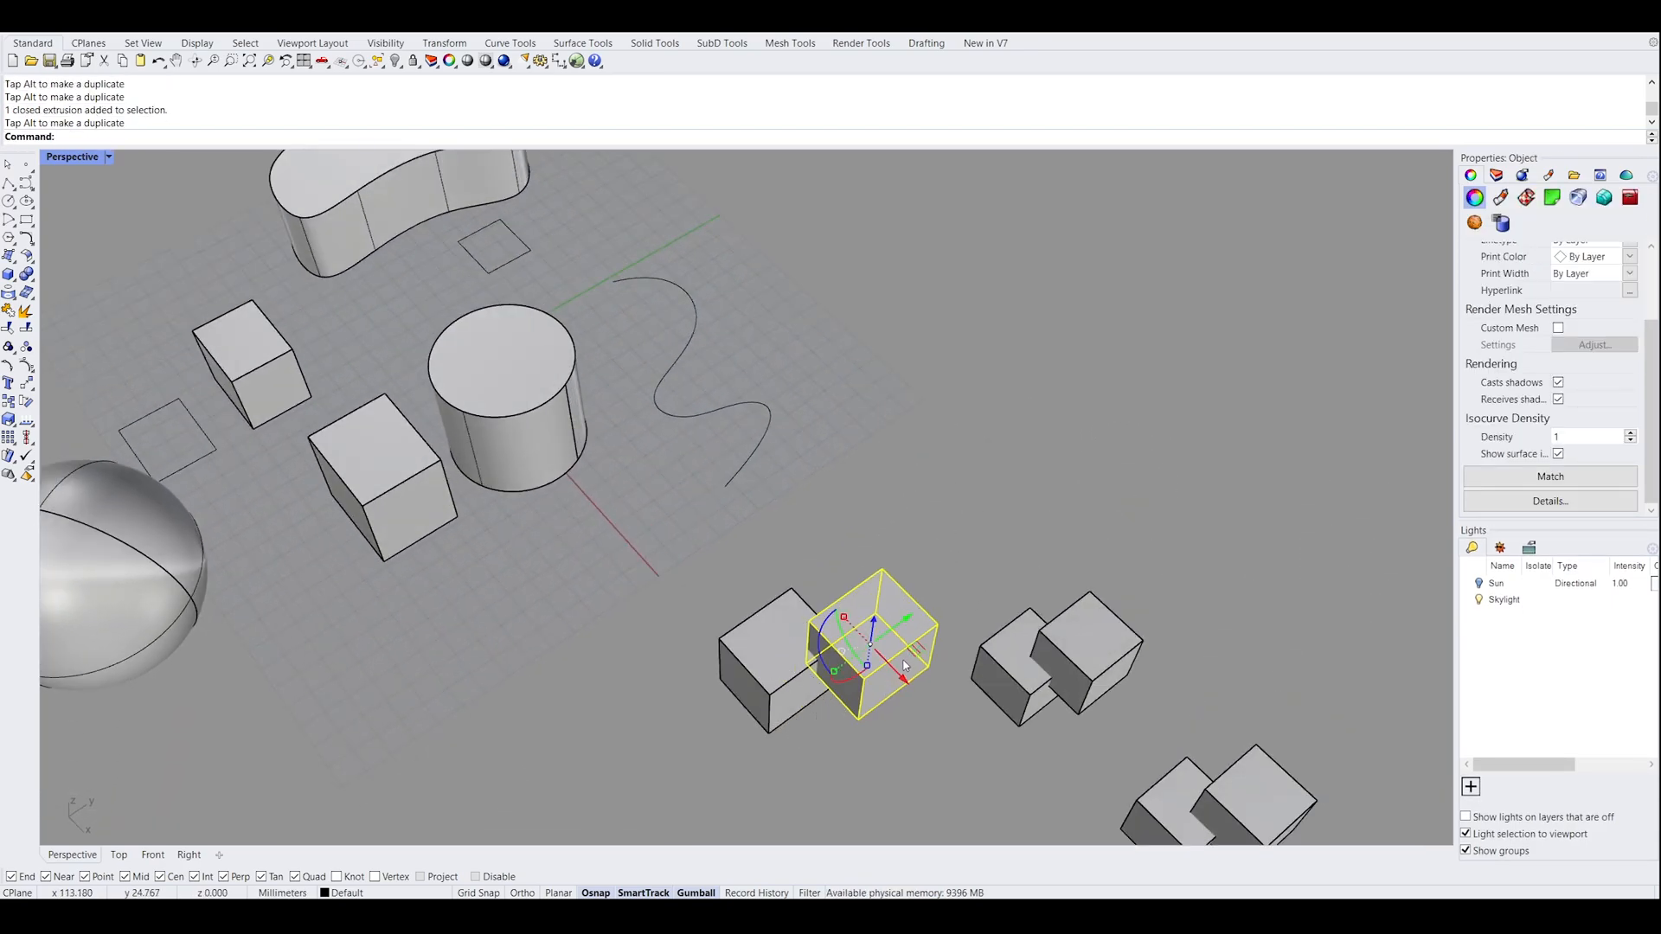
{"action": "right_click_drag", "start_coordinate": [853, 754], "coordinate": [968, 632]}
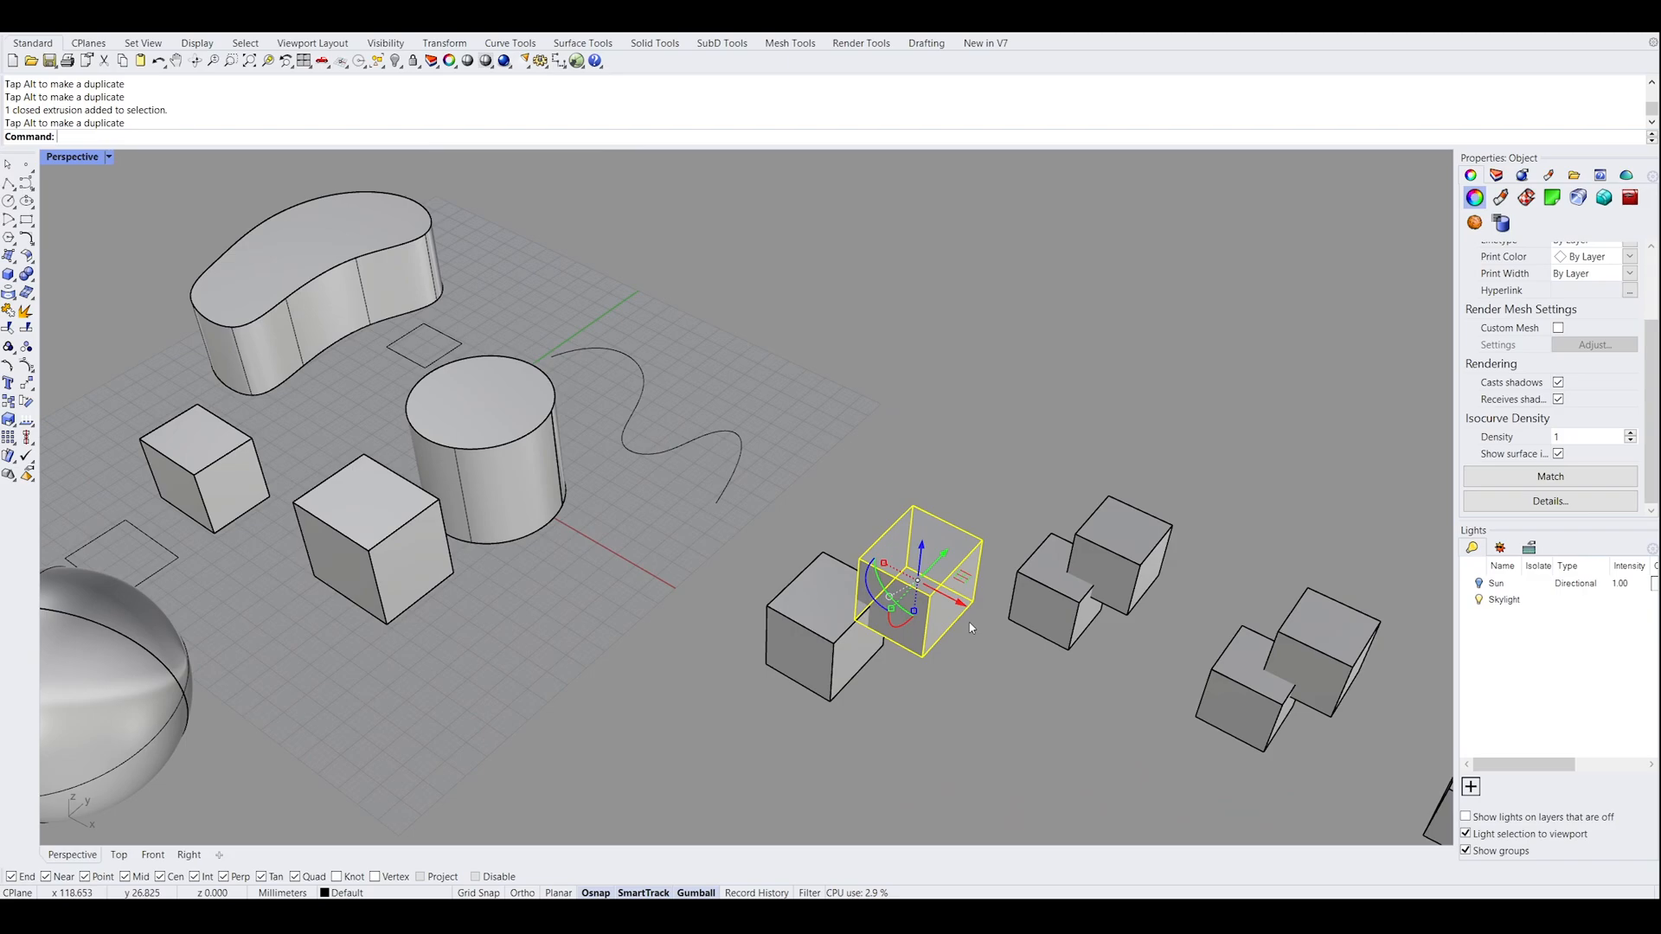
Select the practice box together with its copy and delete both
{"action": "left_click", "coordinate": [986, 493]}
{"action": "right_click_drag", "start_coordinate": [986, 493], "coordinate": [635, 604]}
{"action": "left_click", "coordinate": [813, 659]}
{"action": "key", "text": "Delete"}
Select both overlapping boxes of the first pair and merge them into one solid with Boolean Union
{"action": "scroll", "coordinate": [826, 671], "scroll_direction": "up", "scroll_amount": 4}
{"action": "right_click_drag", "start_coordinate": [432, 645], "coordinate": [493, 652]}
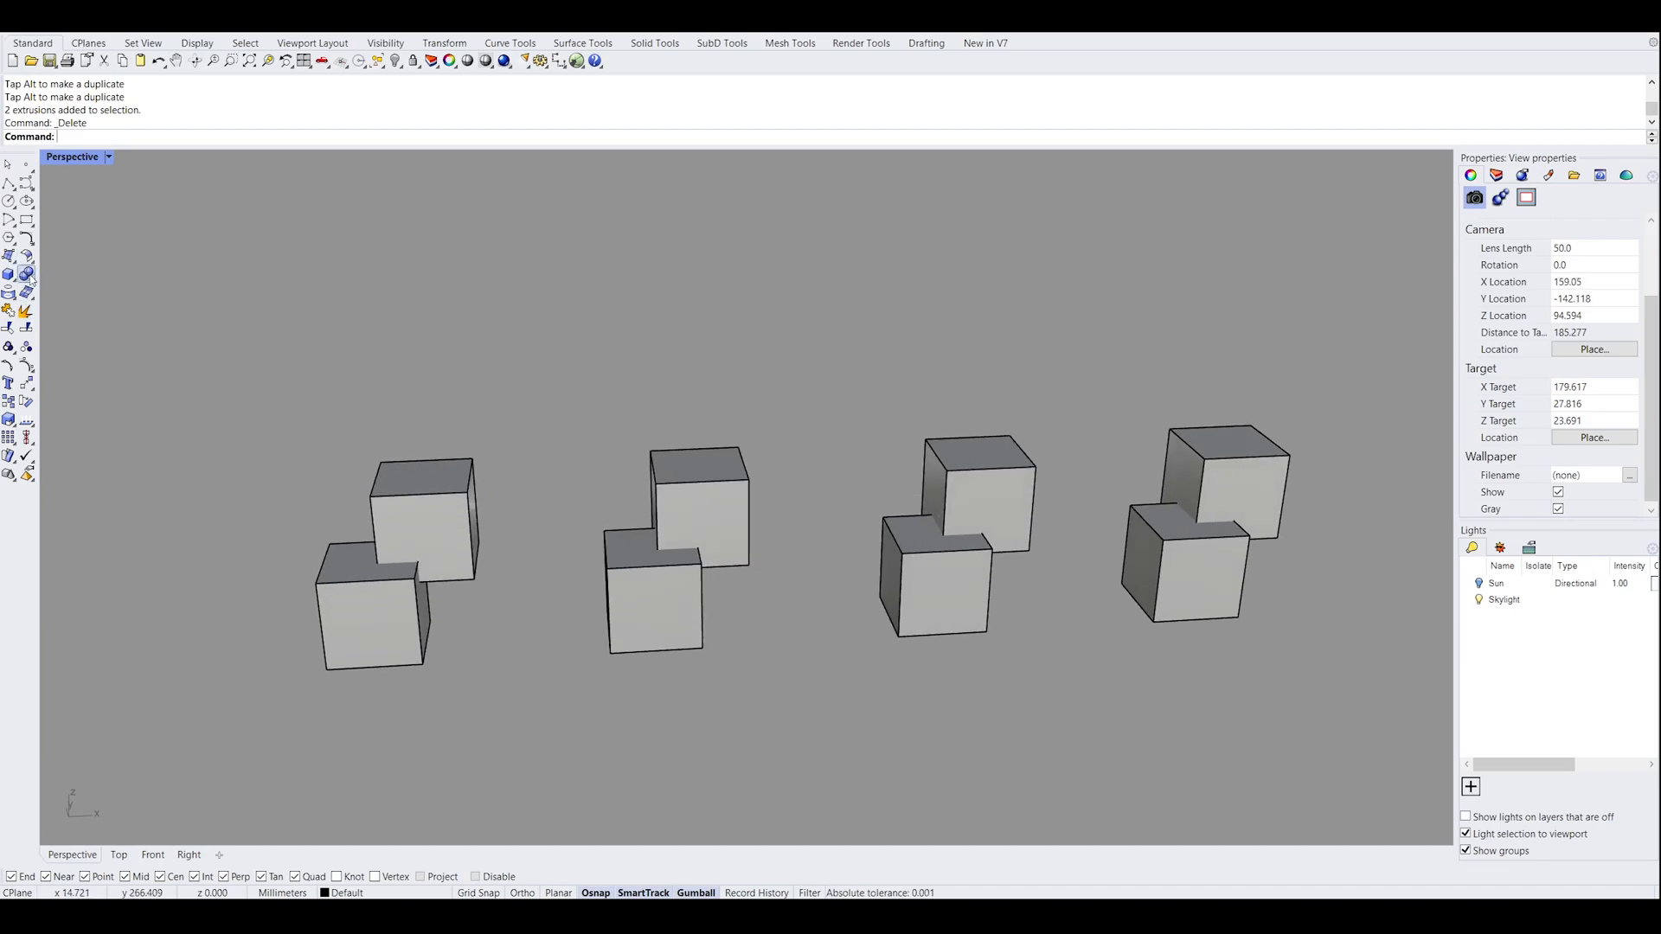
{"action": "right_click_drag", "start_coordinate": [347, 528], "coordinate": [455, 510], "text": "shift"}
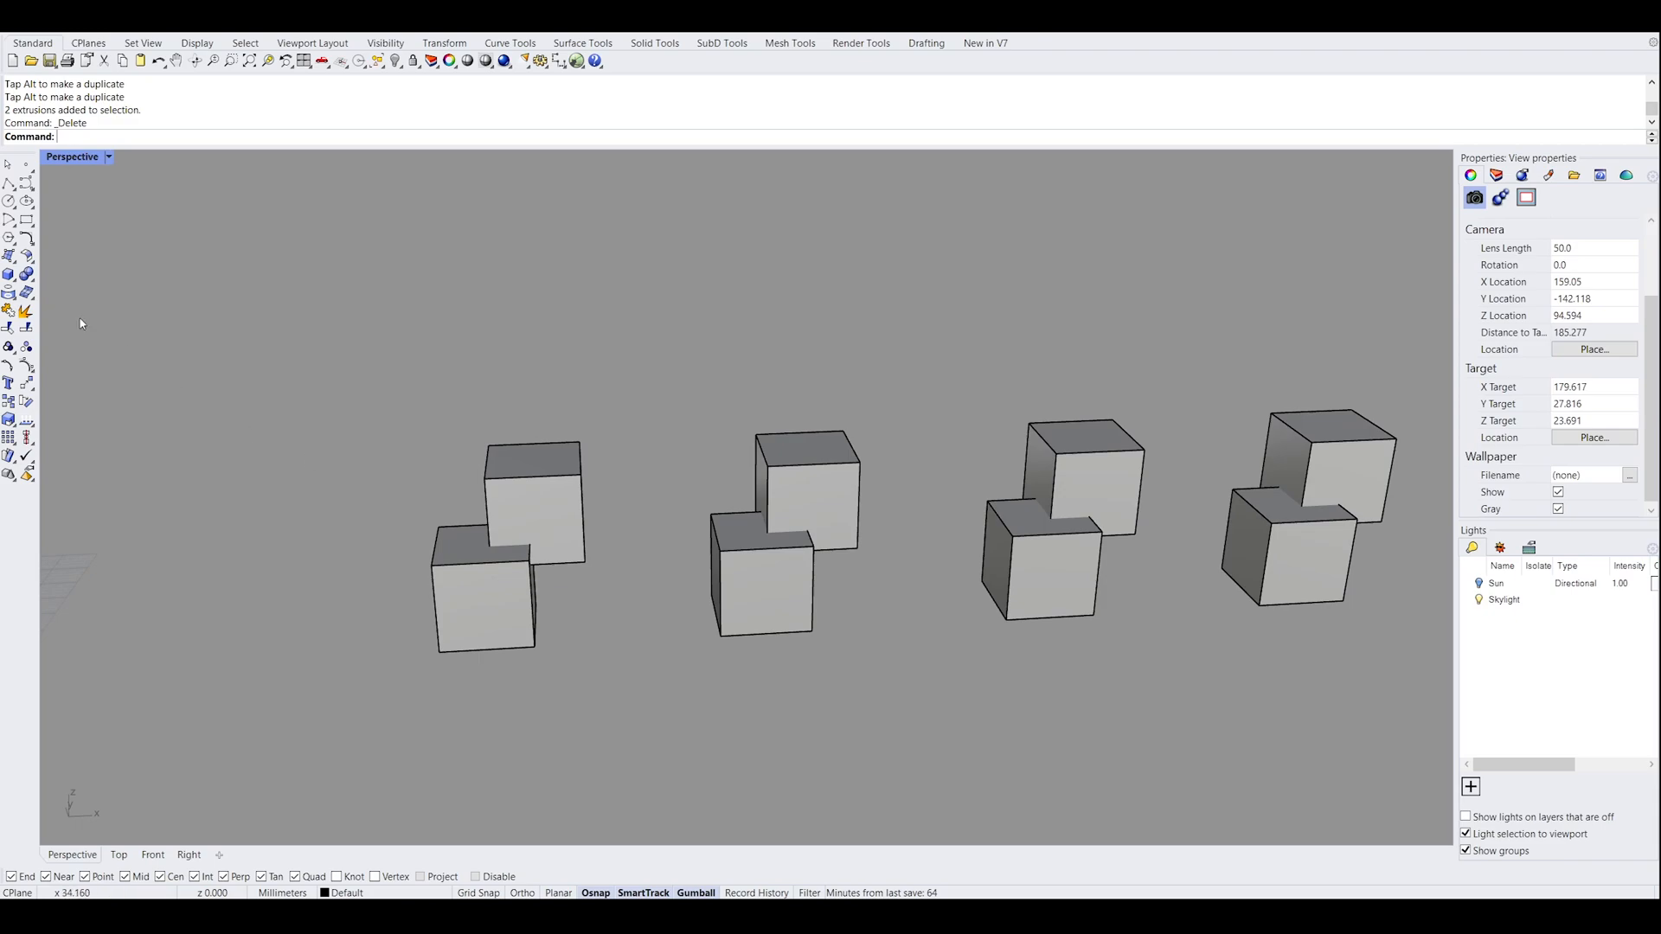
{"action": "right_click_drag", "start_coordinate": [655, 682], "coordinate": [787, 650]}
{"action": "left_click_drag", "start_coordinate": [788, 656], "coordinate": [516, 426]}
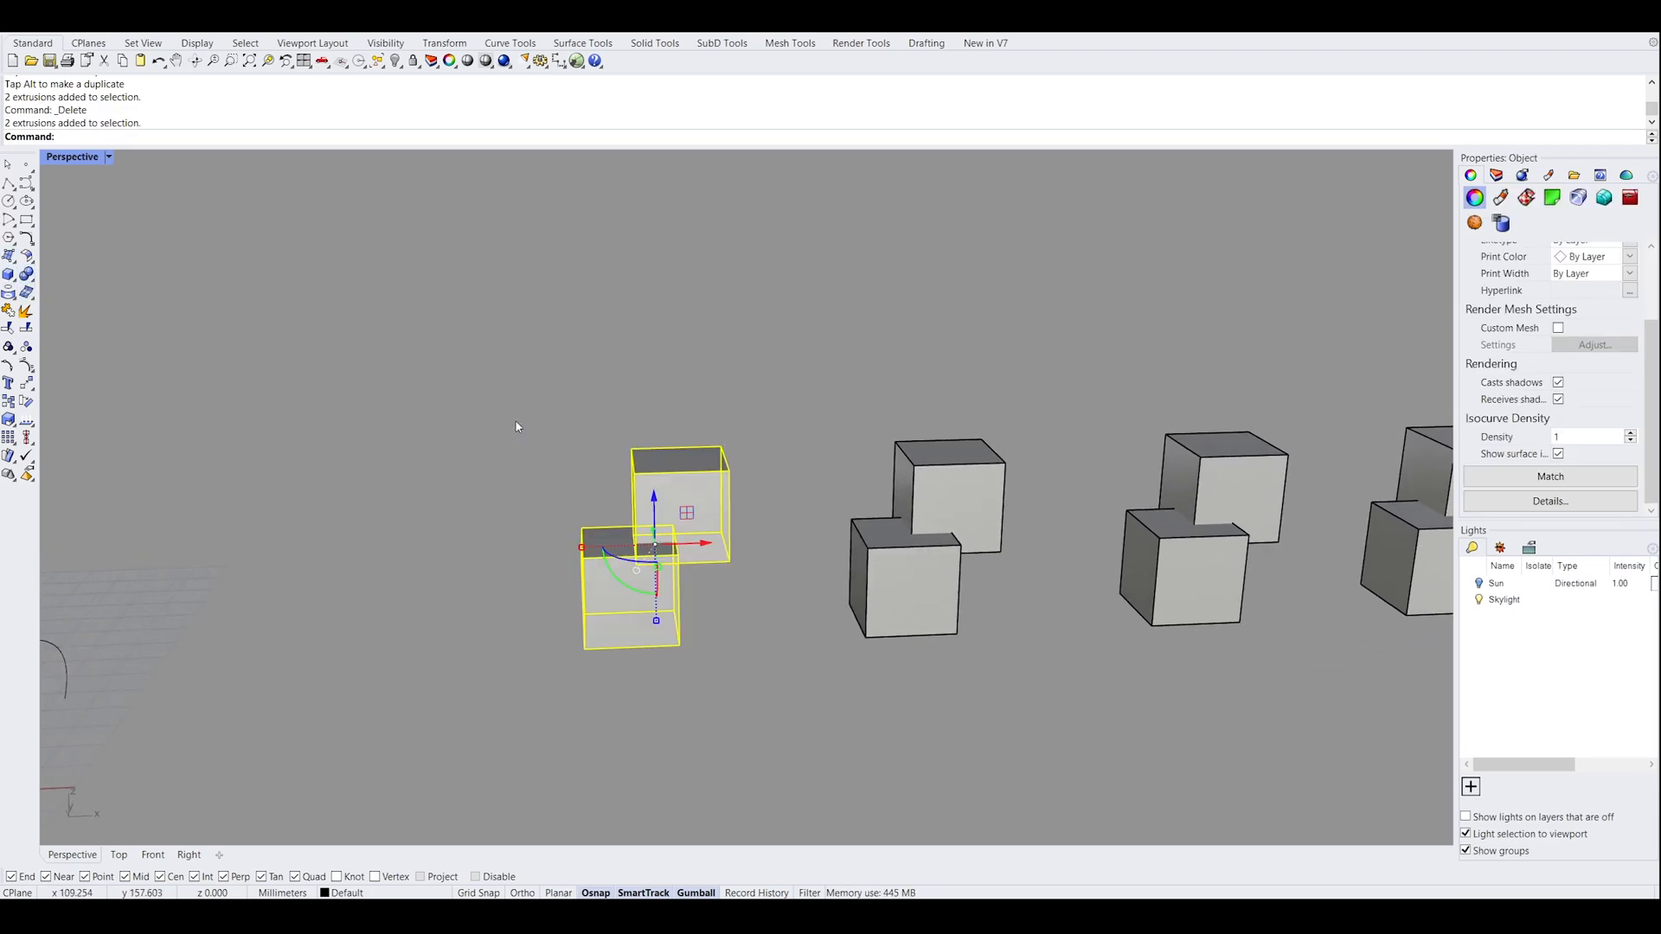
{"action": "left_click", "coordinate": [27, 275]}
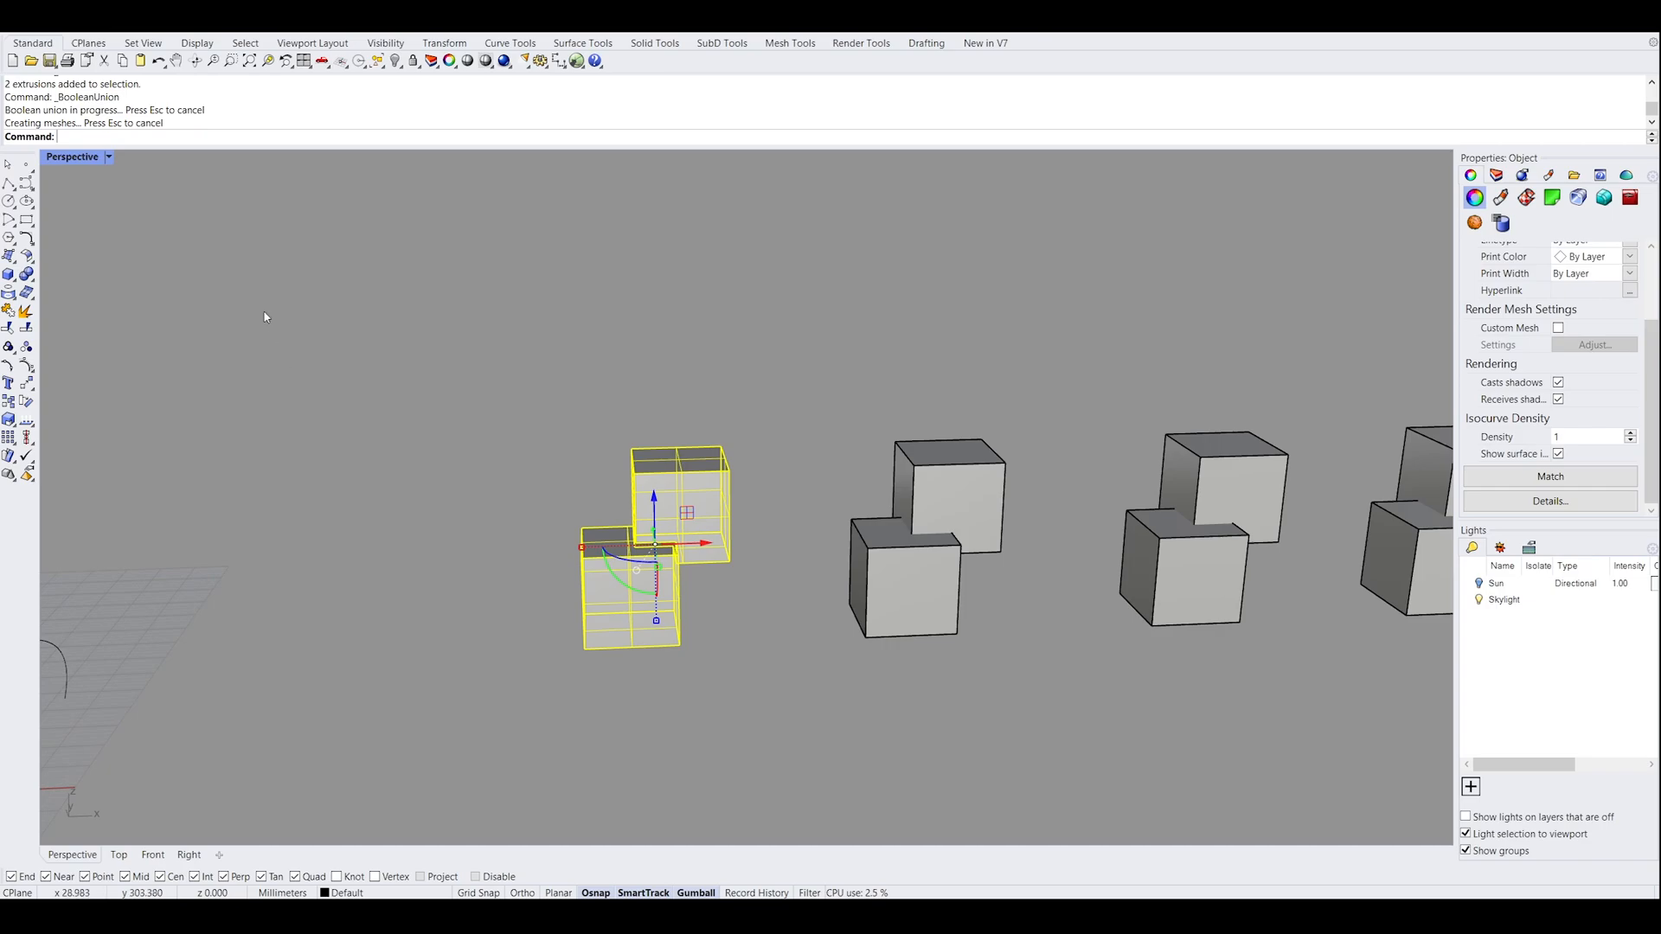
{"action": "key", "text": "Escape"}
Select the merged solid once and examine it from below and above beside the unmerged pairs
{"action": "right_click_drag", "start_coordinate": [727, 597], "coordinate": [622, 448]}
{"action": "right_click_drag", "start_coordinate": [694, 550], "coordinate": [614, 454]}
{"action": "left_click", "coordinate": [670, 484]}
{"action": "right_click_drag", "start_coordinate": [744, 618], "coordinate": [770, 497]}
{"action": "left_click", "coordinate": [781, 629]}
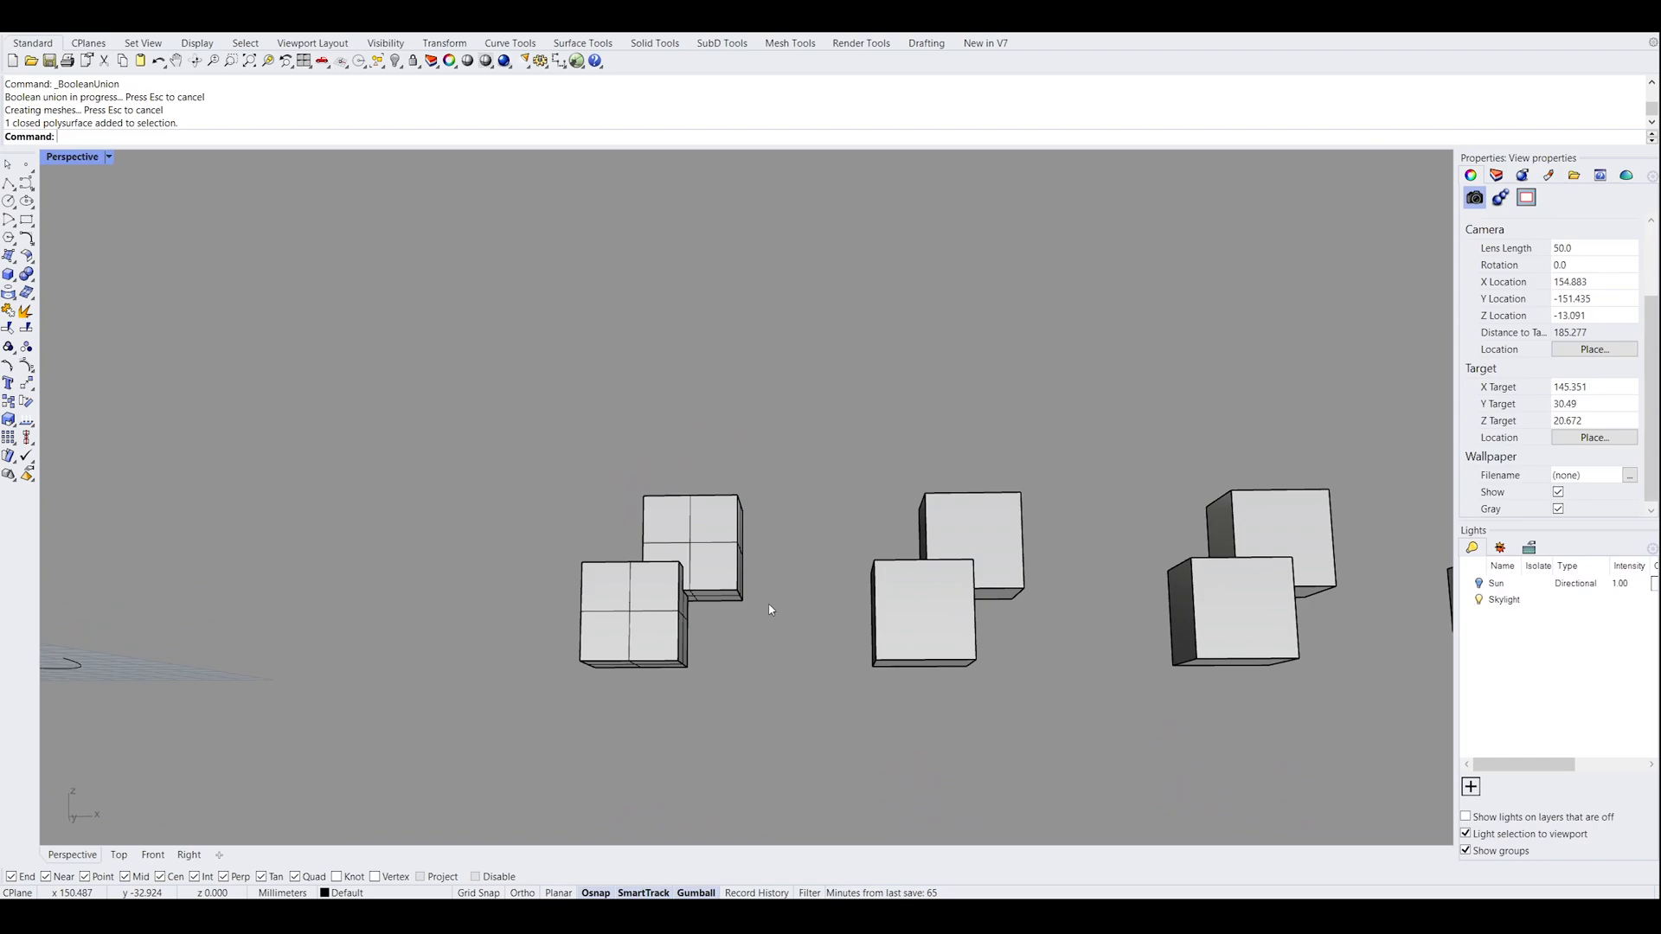
{"action": "right_click_drag", "start_coordinate": [770, 610], "coordinate": [790, 651]}
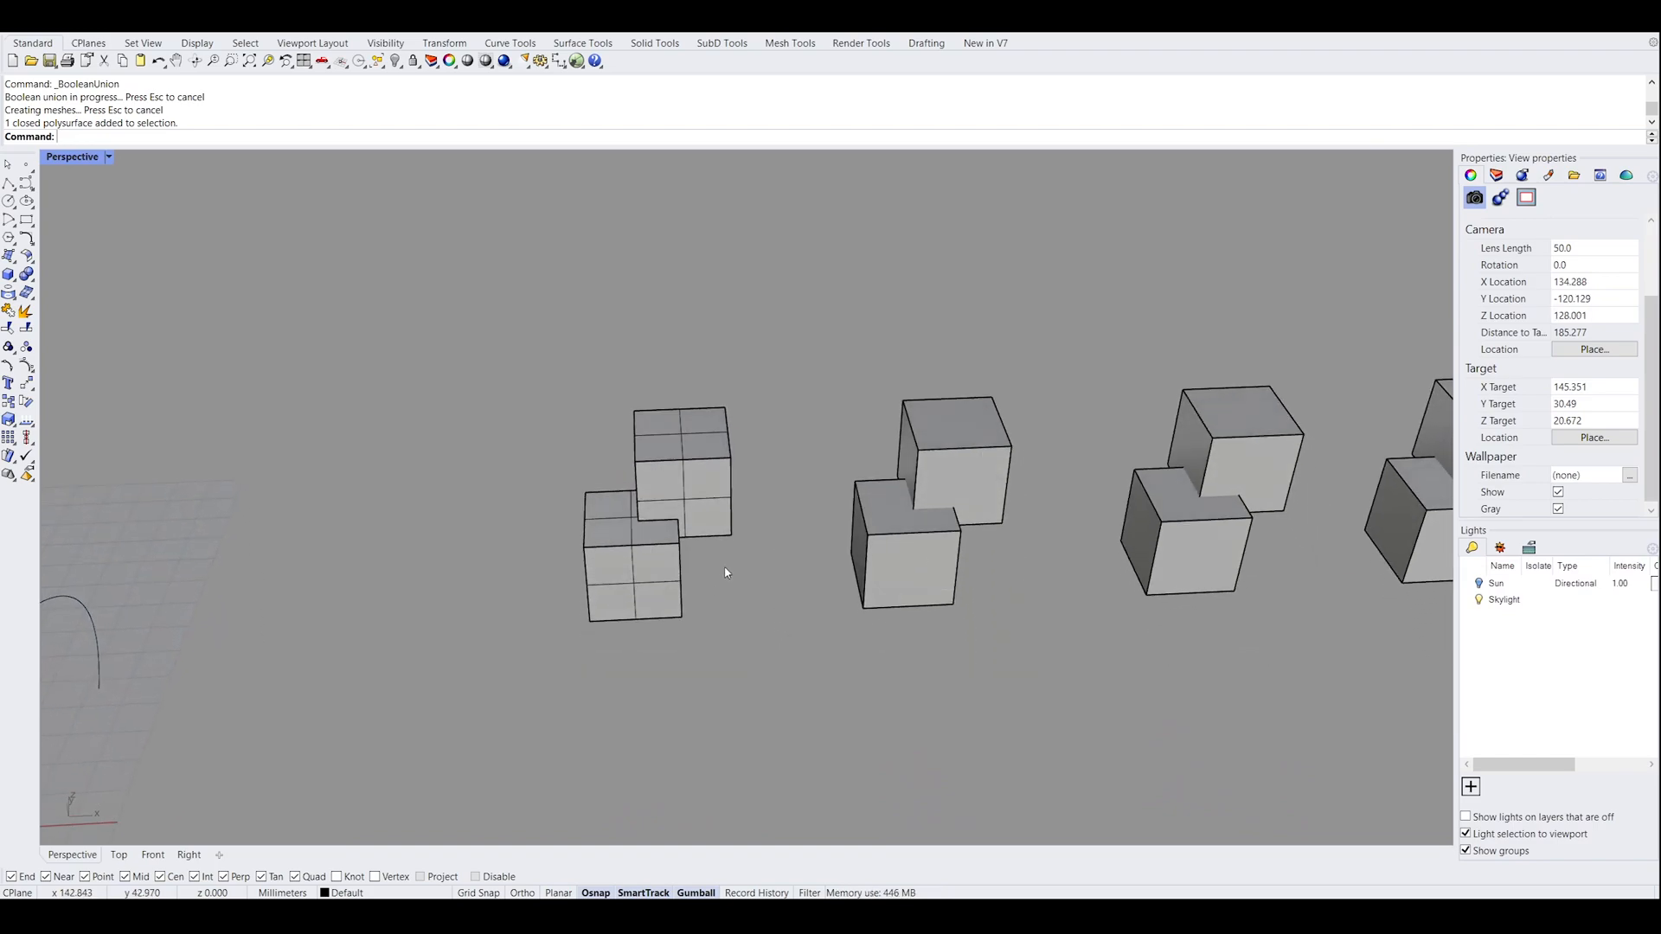
{"action": "right_click_drag", "start_coordinate": [723, 568], "coordinate": [757, 646]}
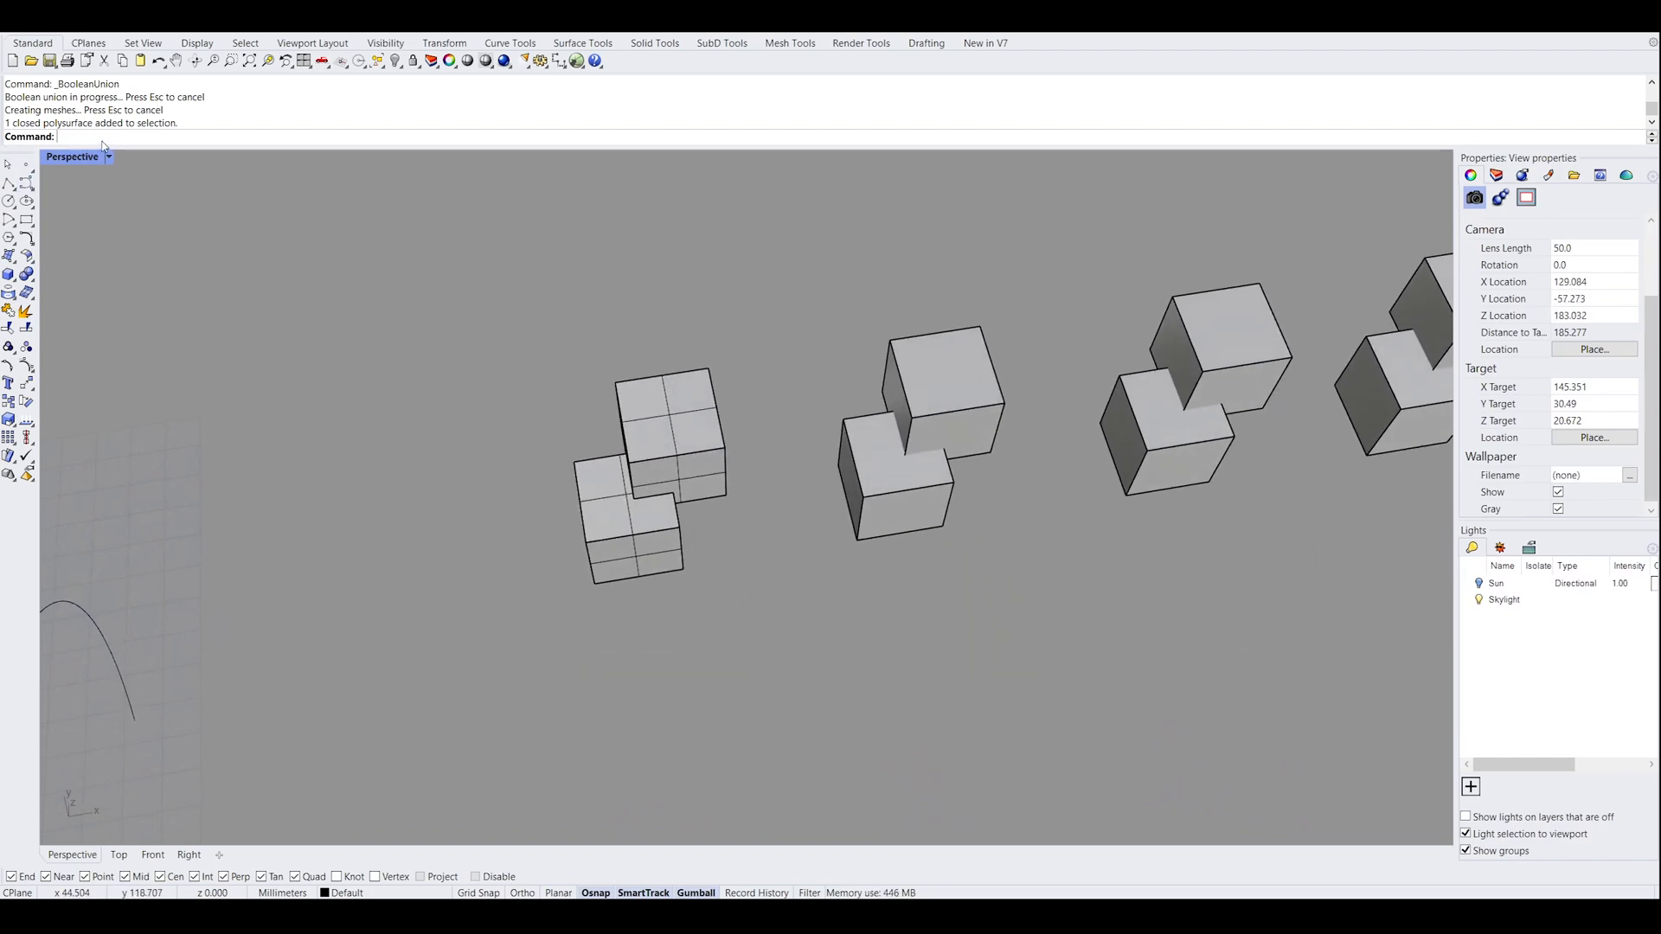
Draw a clipping plane rectangle around all four box pairs in the Front view
{"action": "type", "text": "Cl"}
{"action": "key", "text": "Return"}
{"action": "double_click", "coordinate": [60, 164]}
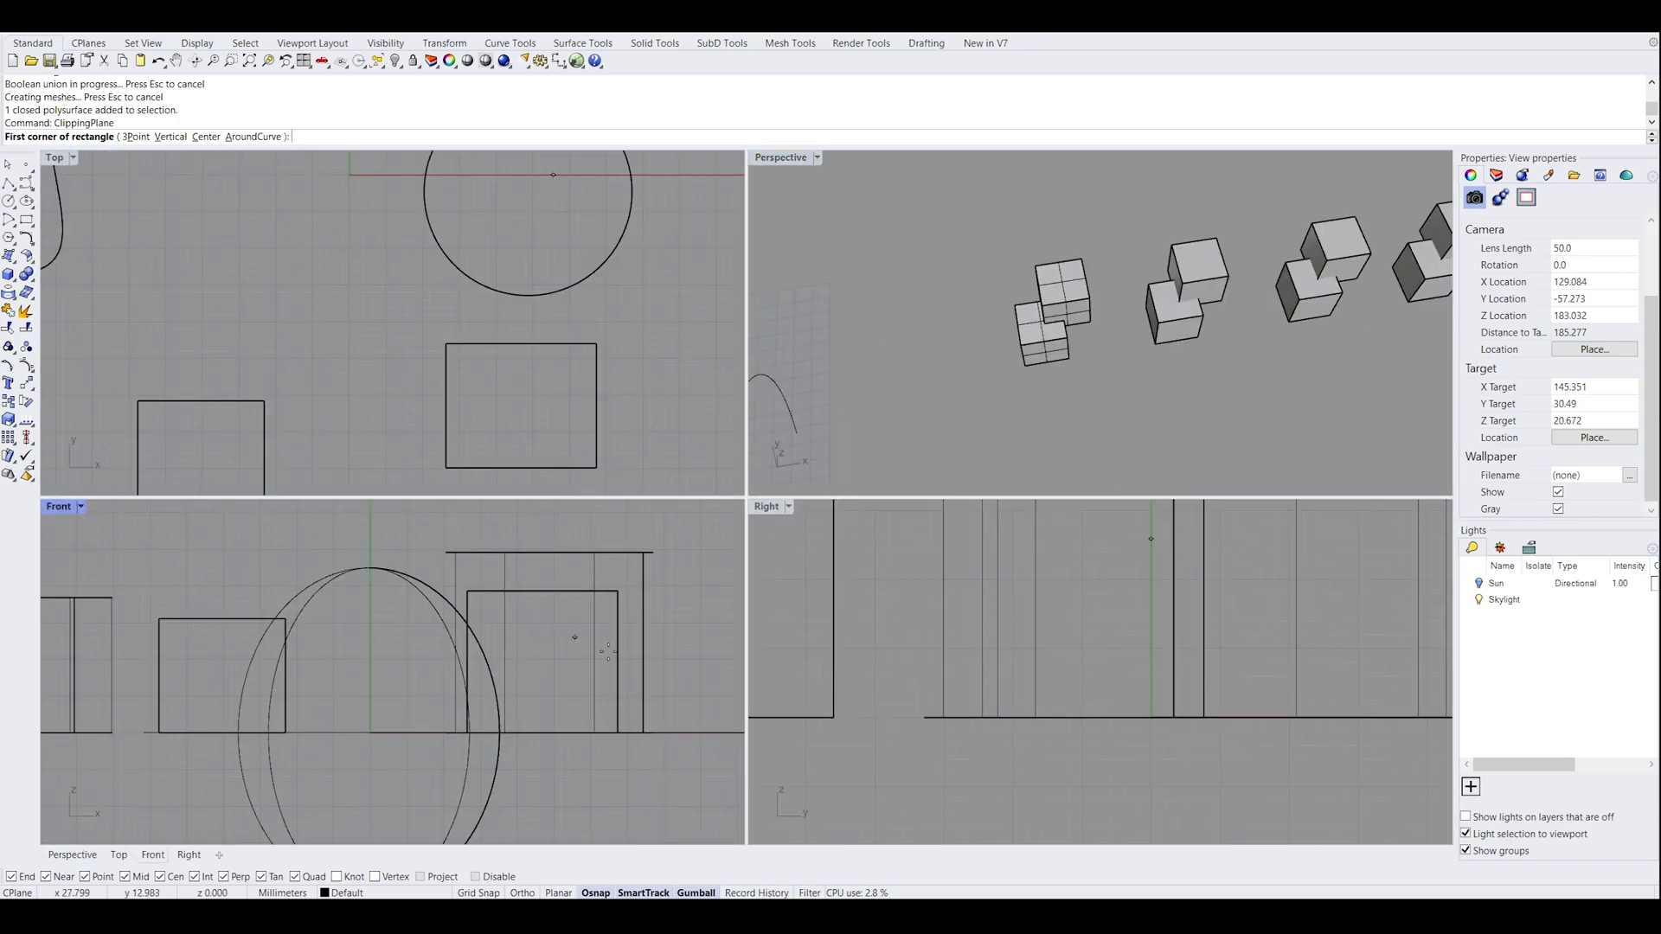
{"action": "scroll", "coordinate": [621, 611], "scroll_direction": "down", "scroll_amount": 5}
{"action": "right_click_drag", "start_coordinate": [621, 612], "coordinate": [421, 616]}
{"action": "left_click", "coordinate": [467, 581]}
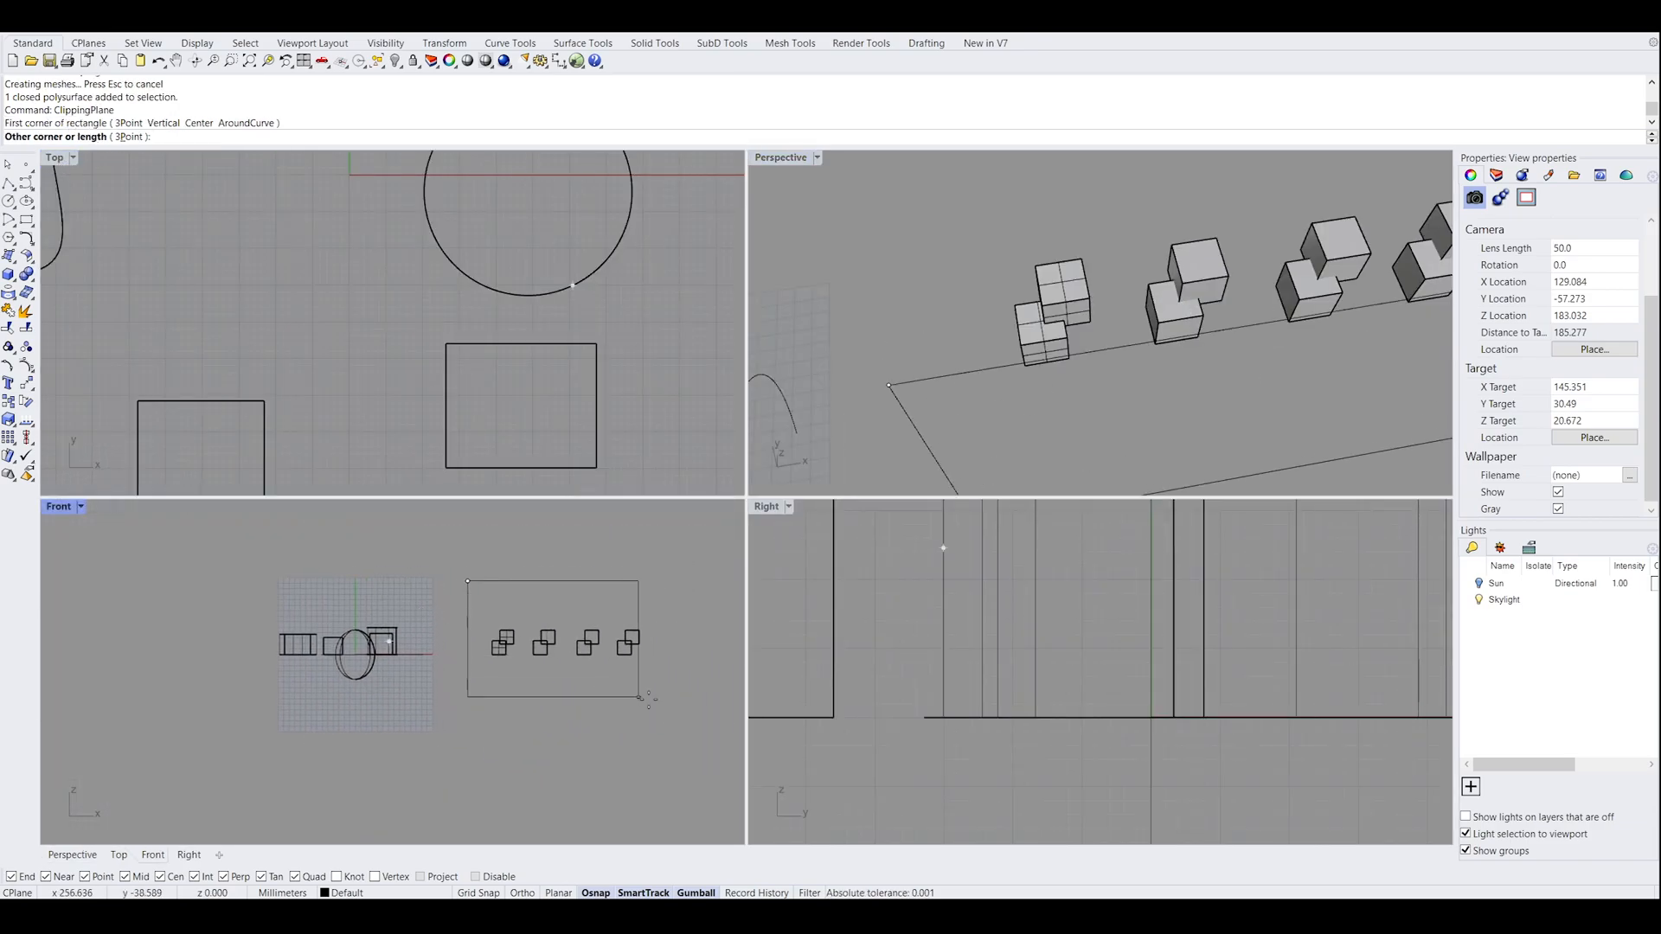
{"action": "left_click", "coordinate": [680, 687]}
Move the clipping plane into the row of box pairs so it cuts through them, with the Perspective view maximized
{"action": "right_click_drag", "start_coordinate": [1030, 401], "coordinate": [1150, 384]}
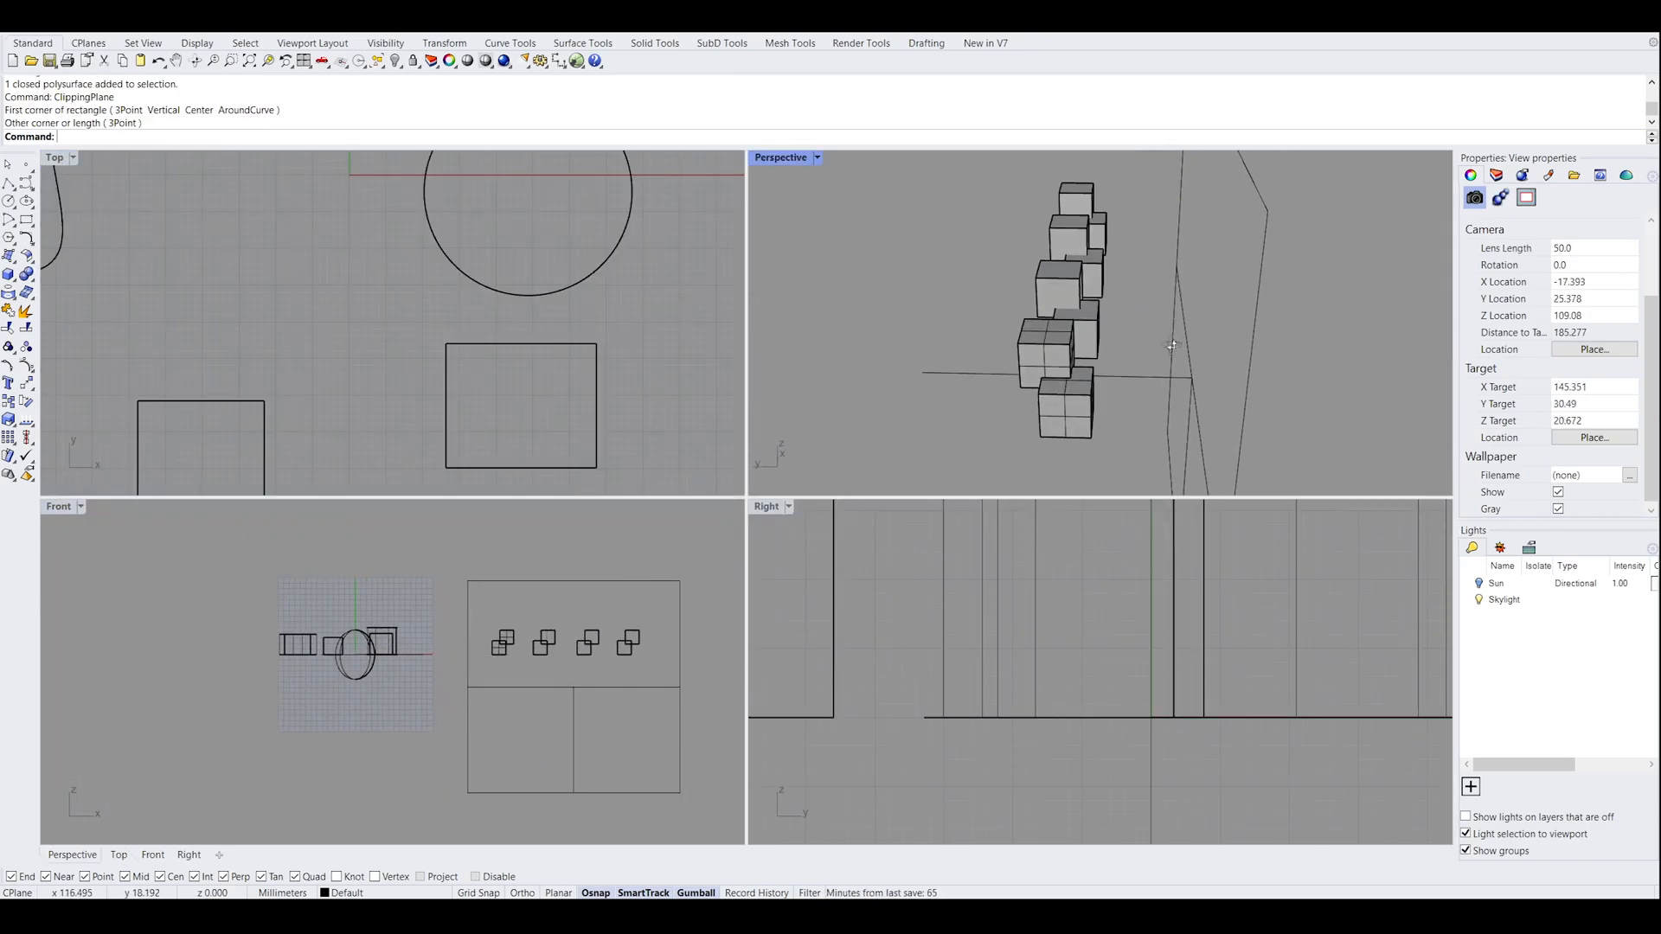
{"action": "left_click", "coordinate": [1156, 380]}
{"action": "left_click_drag", "start_coordinate": [1156, 385], "coordinate": [1036, 366]}
{"action": "left_click", "coordinate": [932, 302]}
{"action": "double_click", "coordinate": [788, 158]}
{"action": "right_click_drag", "start_coordinate": [860, 320], "coordinate": [398, 510]}
{"action": "left_click", "coordinate": [396, 515]}
{"action": "left_click_drag", "start_coordinate": [759, 587], "coordinate": [767, 590]}
{"action": "left_click", "coordinate": [1082, 487]}
{"action": "right_click_drag", "start_coordinate": [1082, 487], "coordinate": [733, 576]}
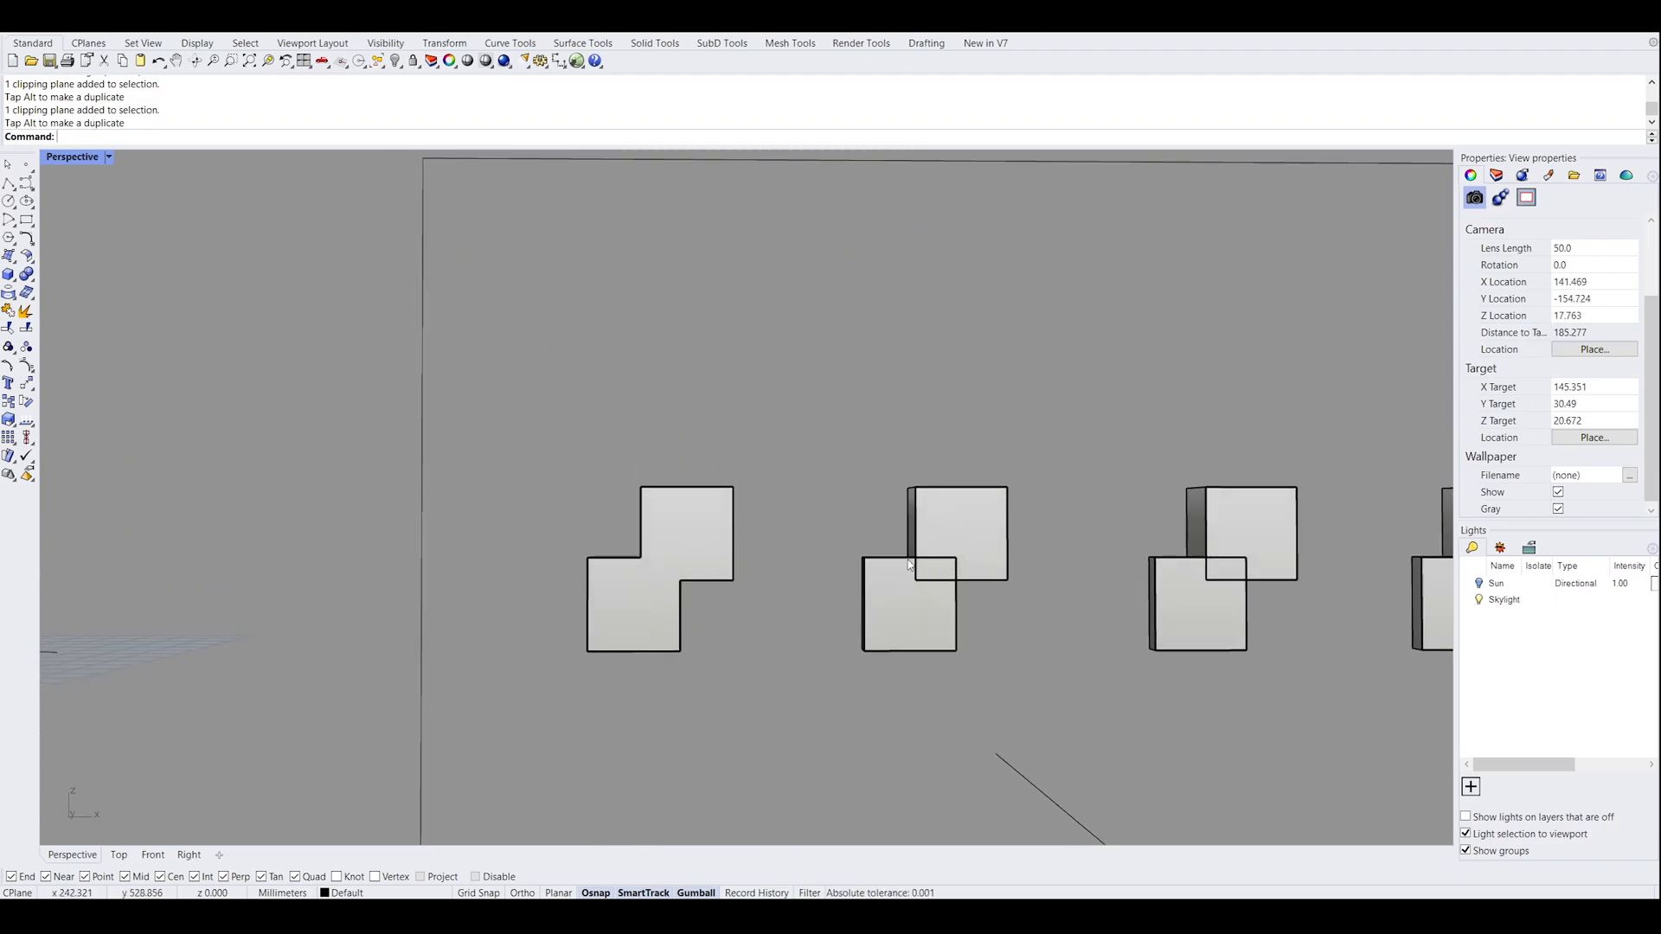
Compare the sectioned union solid with the overlap inside the second pair, selecting that pair's upper box
{"action": "left_click", "coordinate": [997, 555]}
{"action": "right_click_drag", "start_coordinate": [1029, 490], "coordinate": [1009, 543]}
{"action": "right_click_drag", "start_coordinate": [941, 607], "coordinate": [986, 545]}
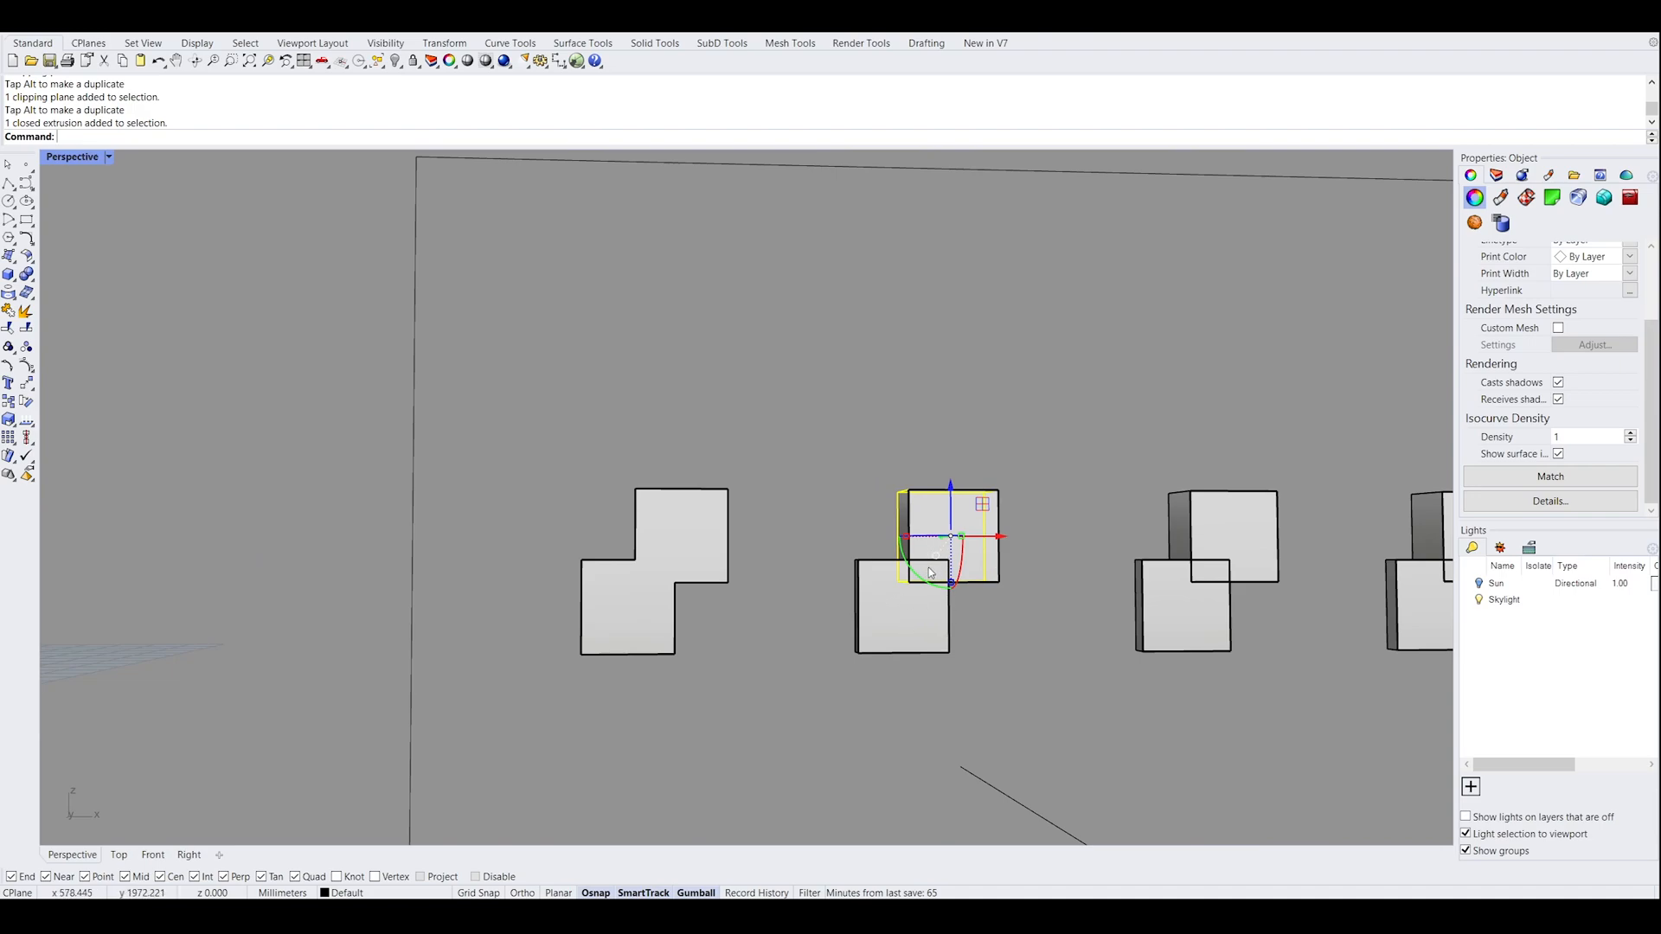
{"action": "scroll", "coordinate": [926, 571], "scroll_direction": "up", "scroll_amount": 4}
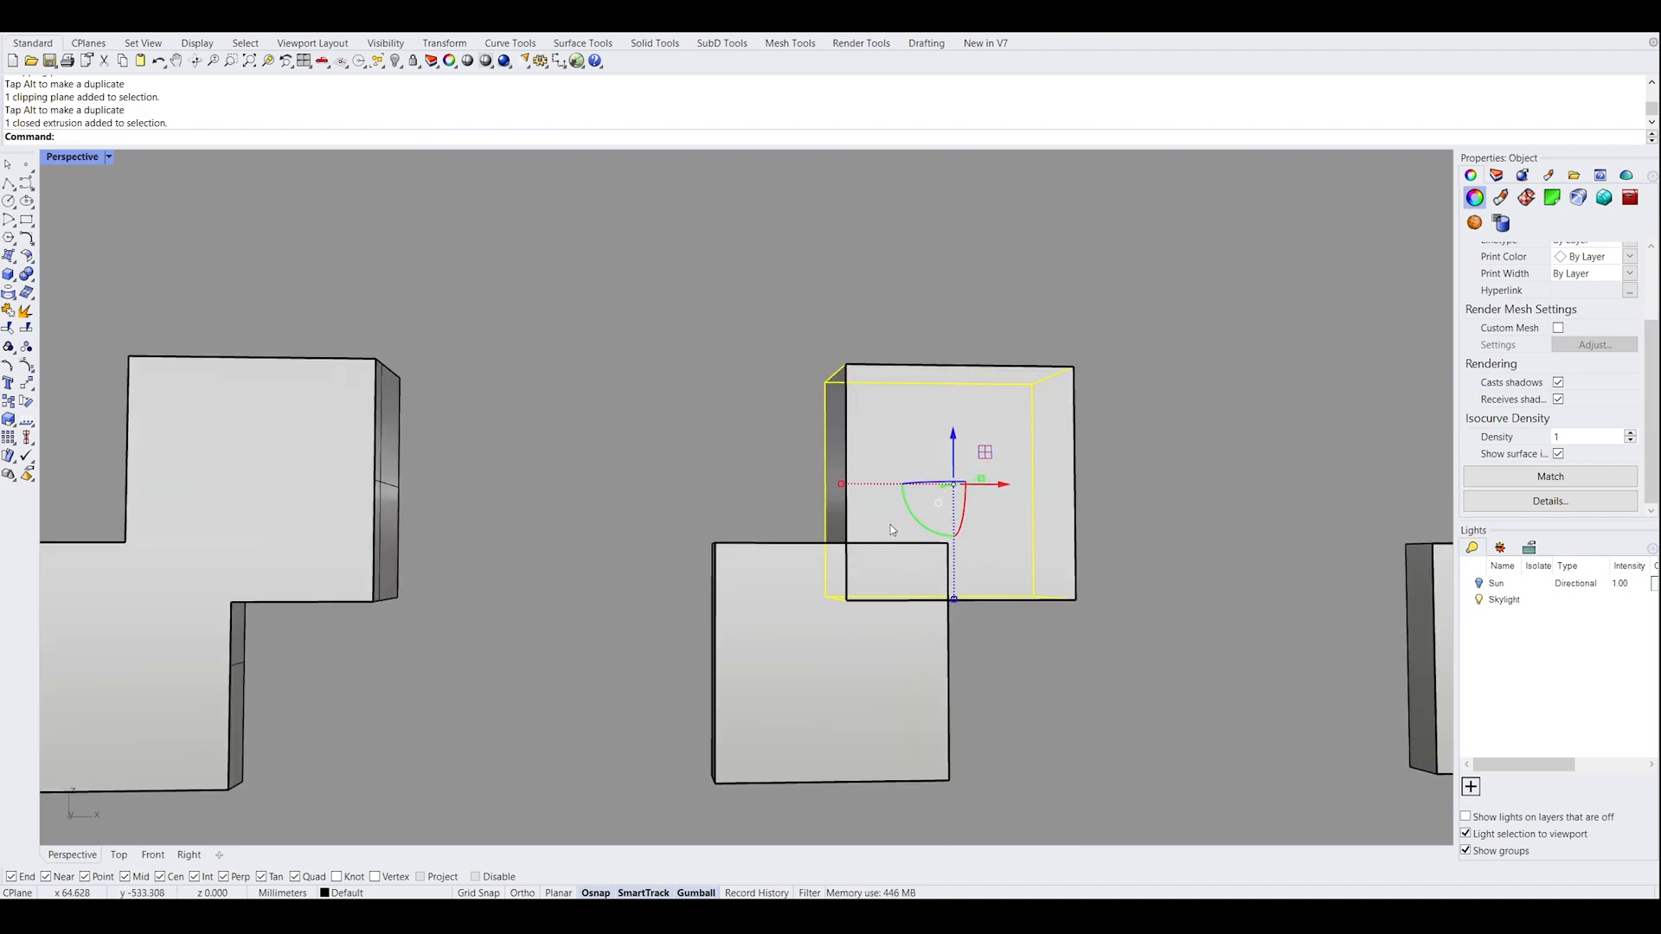
{"action": "right_click_drag", "start_coordinate": [1005, 531], "coordinate": [944, 530]}
{"action": "scroll", "coordinate": [979, 549], "scroll_direction": "down", "scroll_amount": 3}
{"action": "right_click_drag", "start_coordinate": [841, 572], "coordinate": [856, 593]}
{"action": "scroll", "coordinate": [696, 604], "scroll_direction": "down", "scroll_amount": 4}
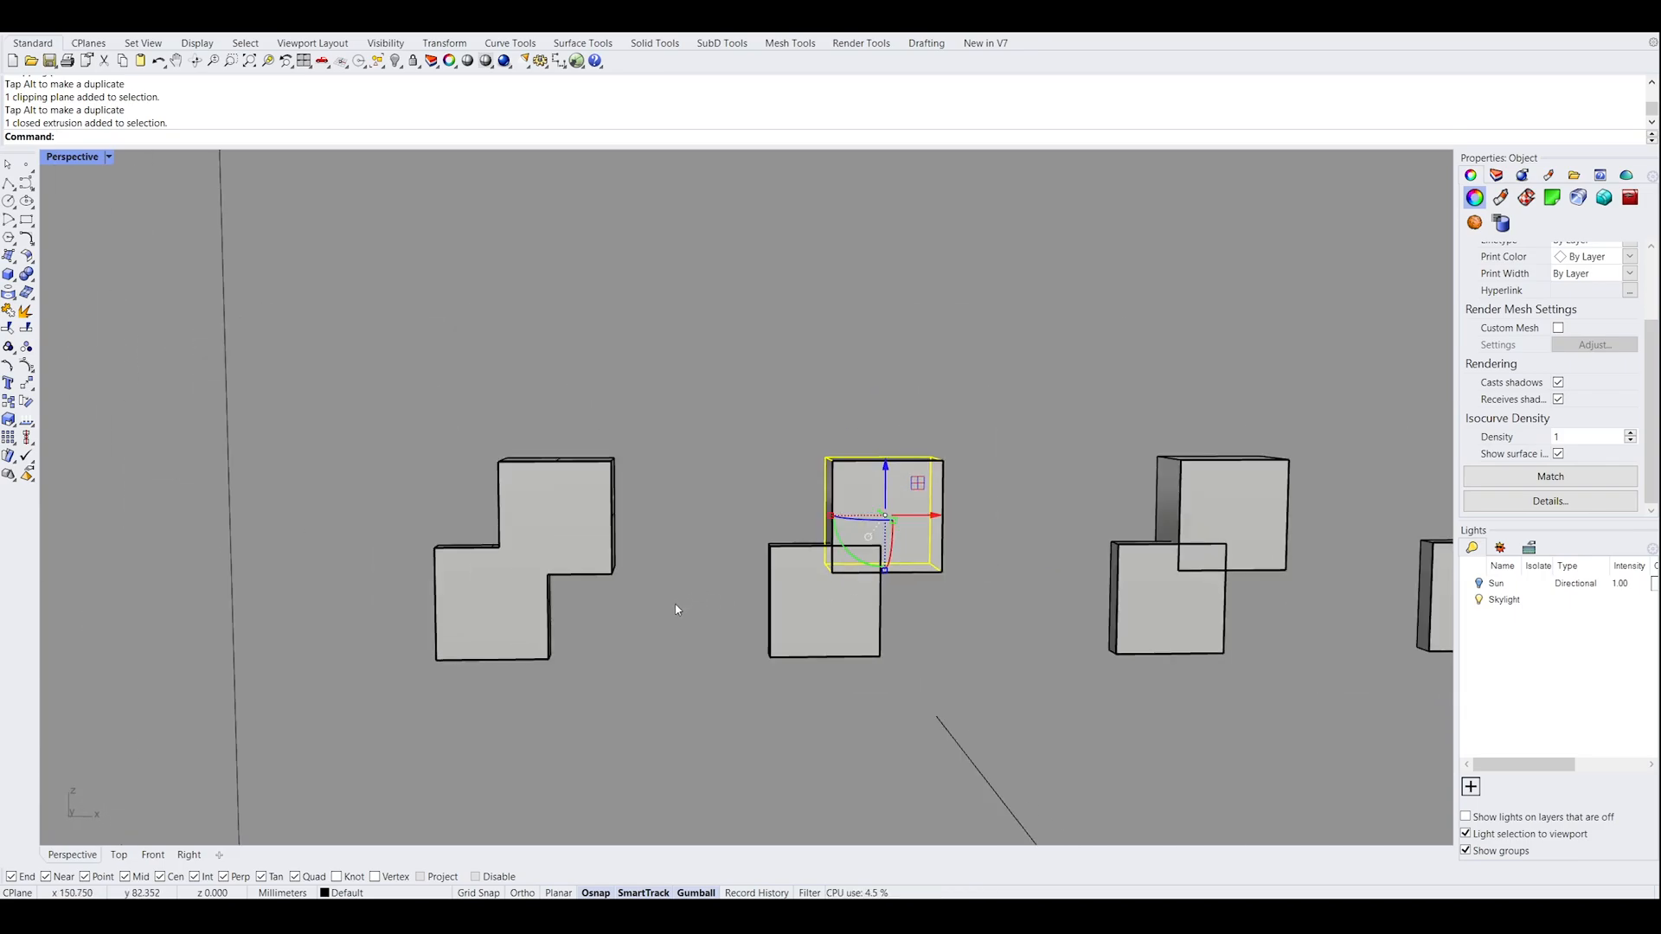
{"action": "right_click_drag", "start_coordinate": [678, 608], "coordinate": [868, 604], "text": "shift"}
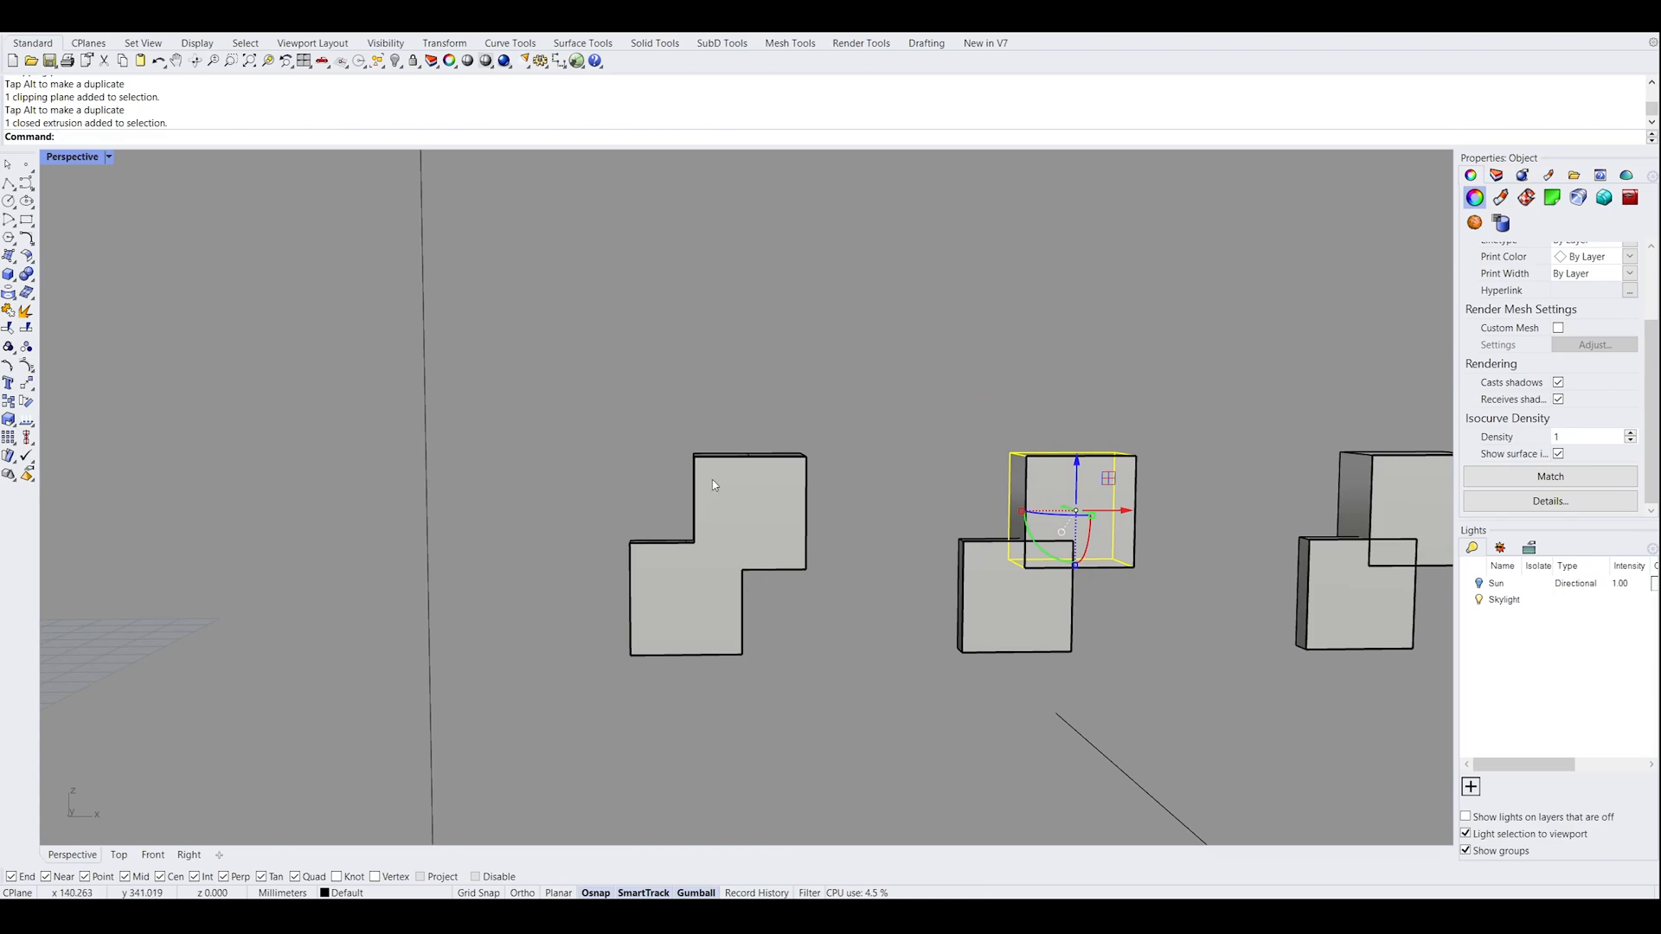
{"action": "right_click_drag", "start_coordinate": [705, 621], "coordinate": [744, 607]}
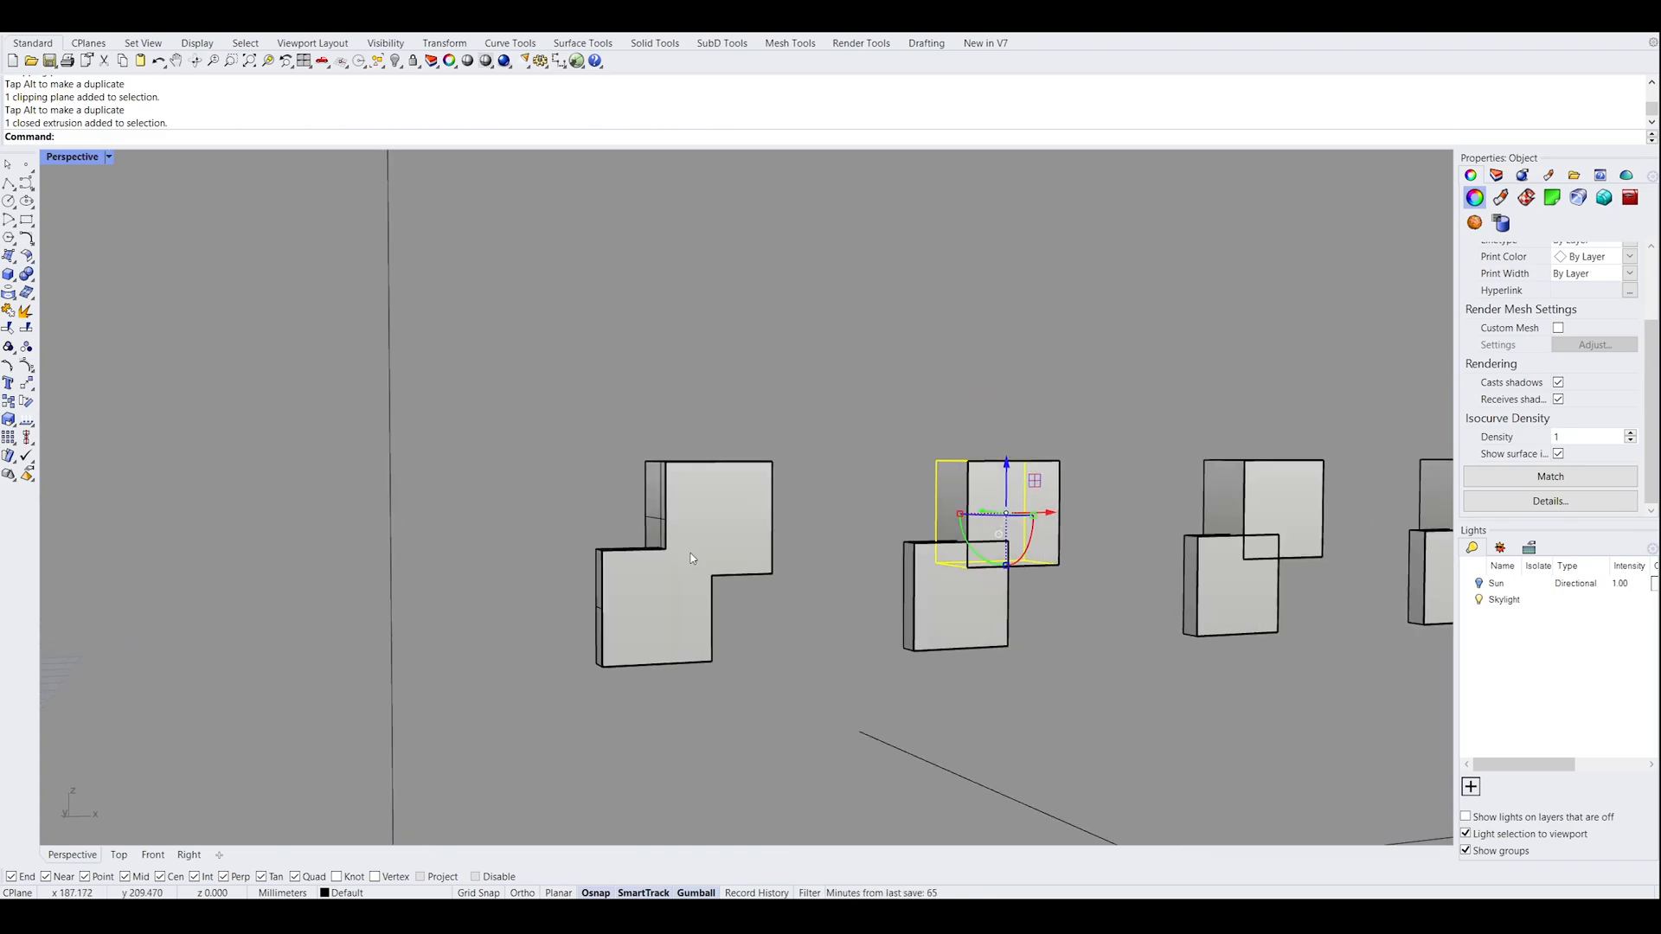
{"action": "right_click_drag", "start_coordinate": [743, 500], "coordinate": [727, 548]}
Select the clipping plane and delete it
{"action": "scroll", "coordinate": [794, 534], "scroll_direction": "down", "scroll_amount": 6}
{"action": "left_click", "coordinate": [982, 718]}
{"action": "left_click", "coordinate": [1008, 684]}
{"action": "key", "text": "Delete"}
Examine the second box pair up close, selecting its upper and lower boxes in turn to check where they overlap
{"action": "right_click_drag", "start_coordinate": [1027, 530], "coordinate": [627, 561]}
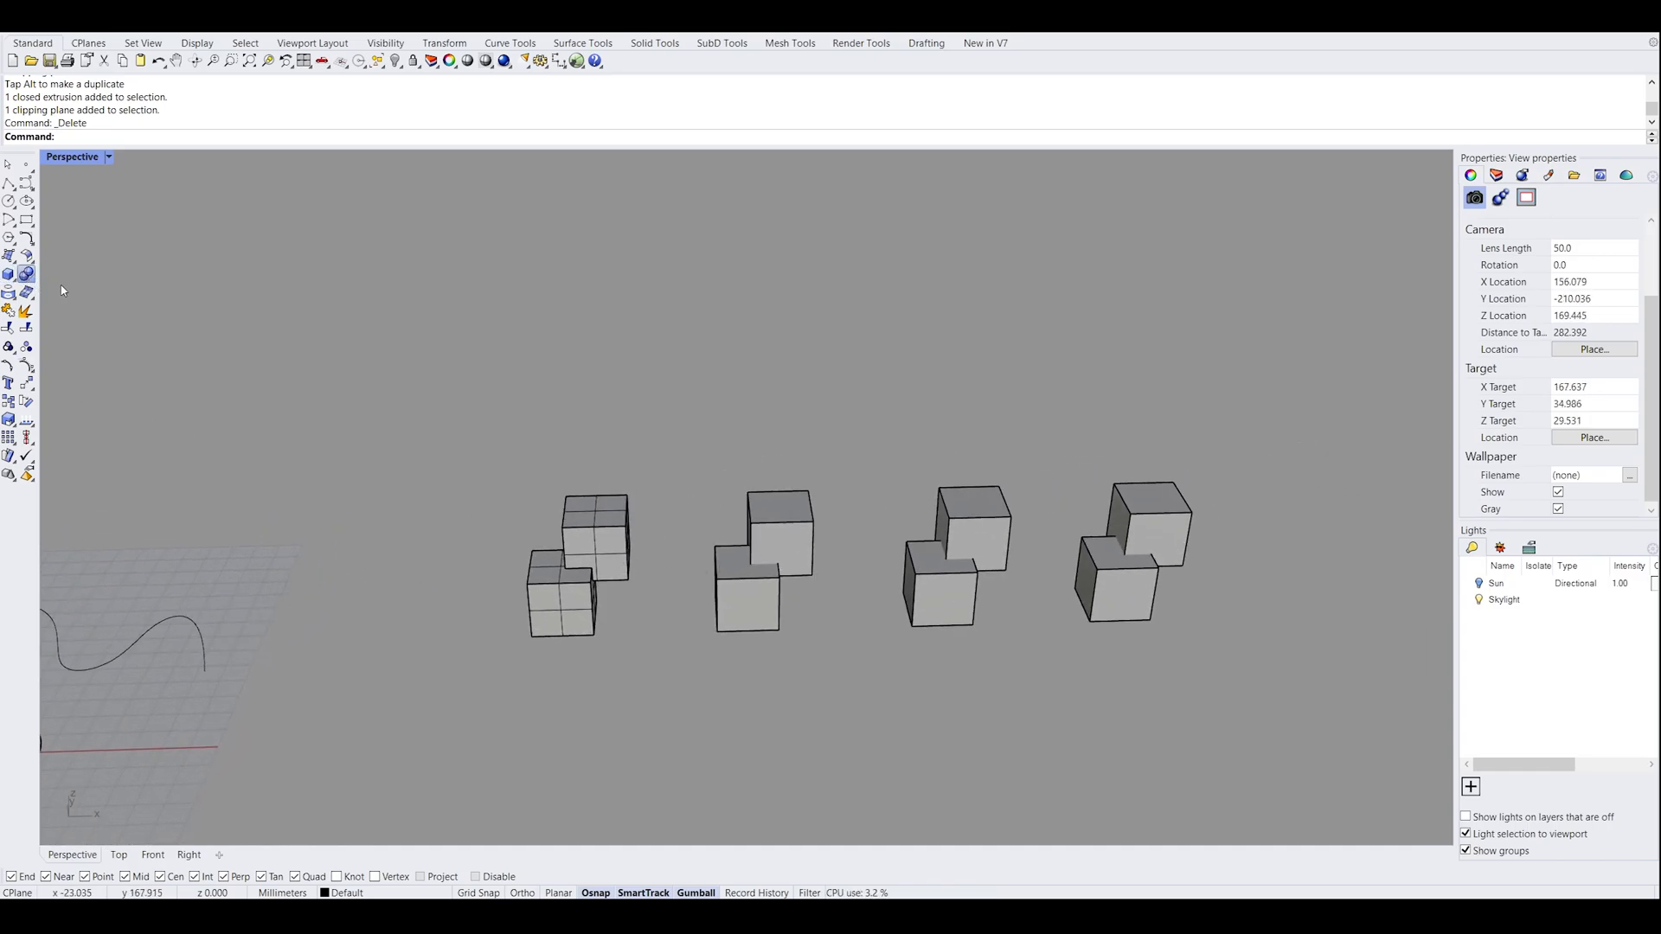
{"action": "scroll", "coordinate": [809, 574], "scroll_direction": "up", "scroll_amount": 6}
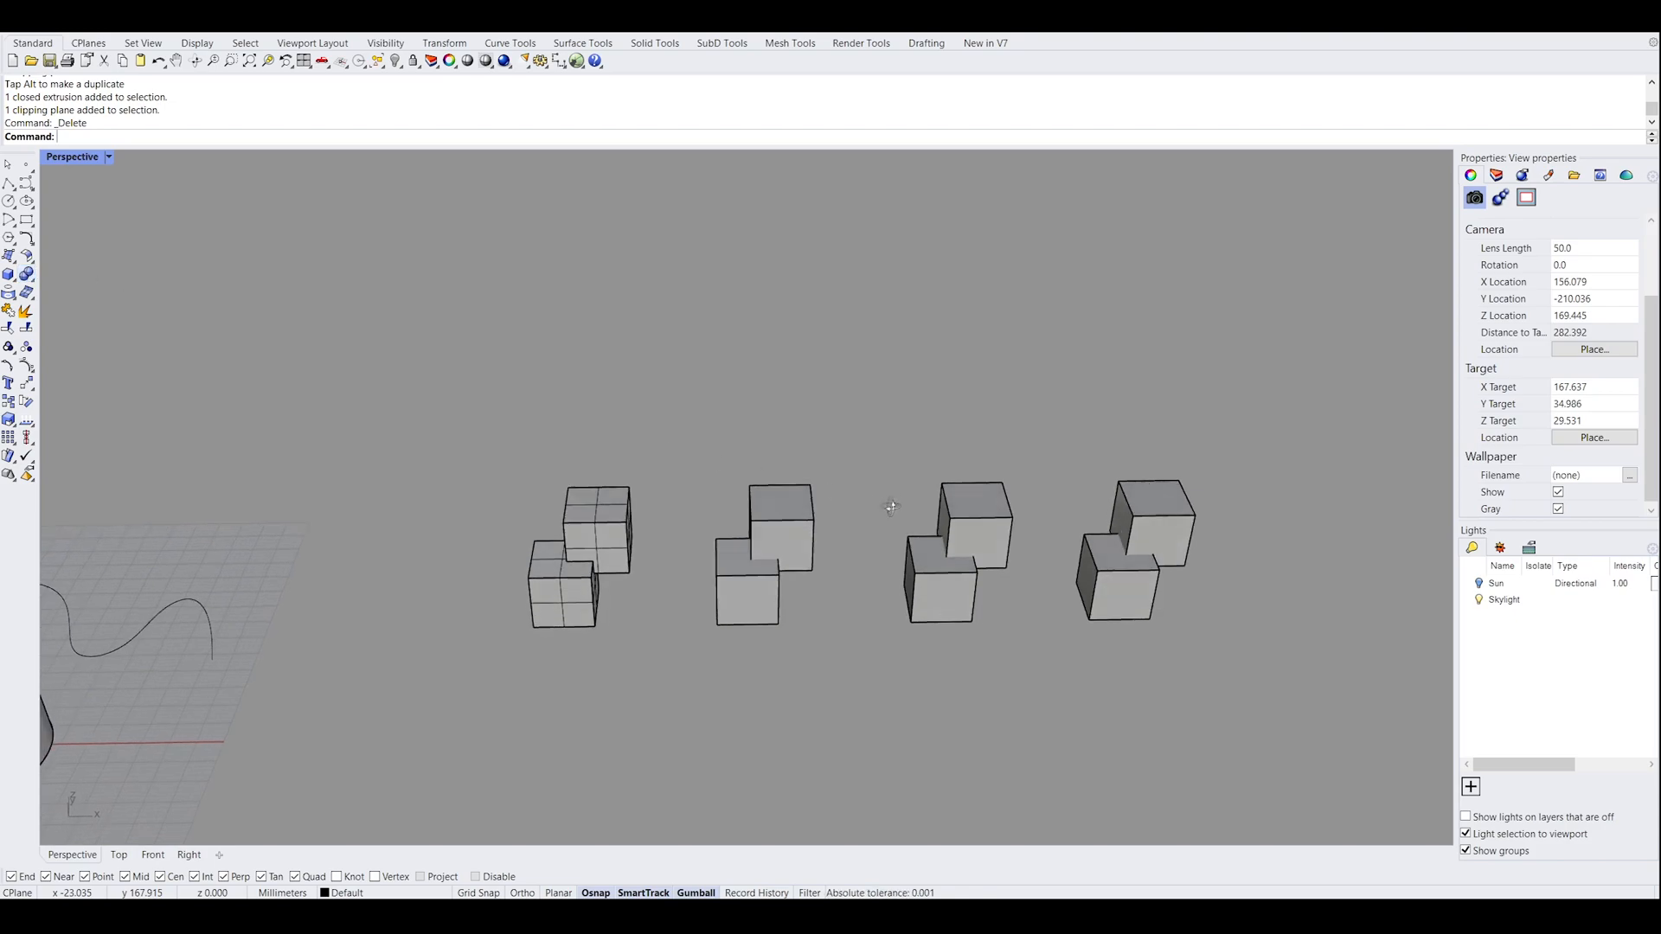
{"action": "right_click_drag", "start_coordinate": [809, 573], "coordinate": [793, 577]}
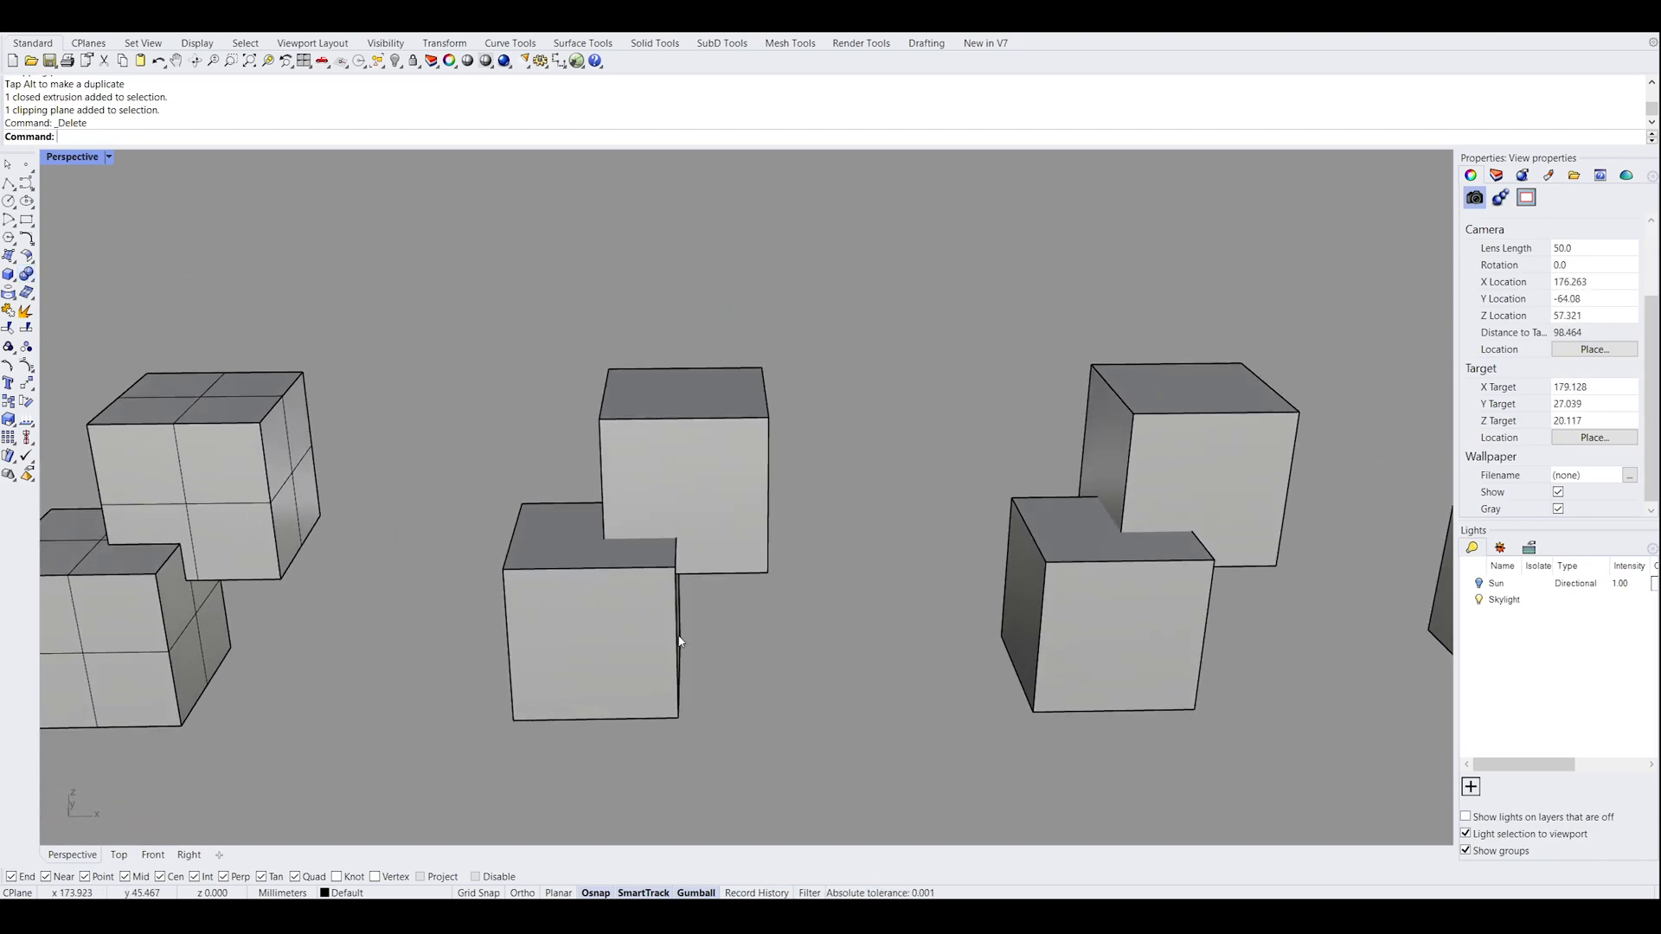
{"action": "right_click_drag", "start_coordinate": [730, 631], "coordinate": [891, 616], "text": "shift"}
{"action": "right_click_drag", "start_coordinate": [847, 476], "coordinate": [854, 588]}
{"action": "left_click", "coordinate": [859, 397]}
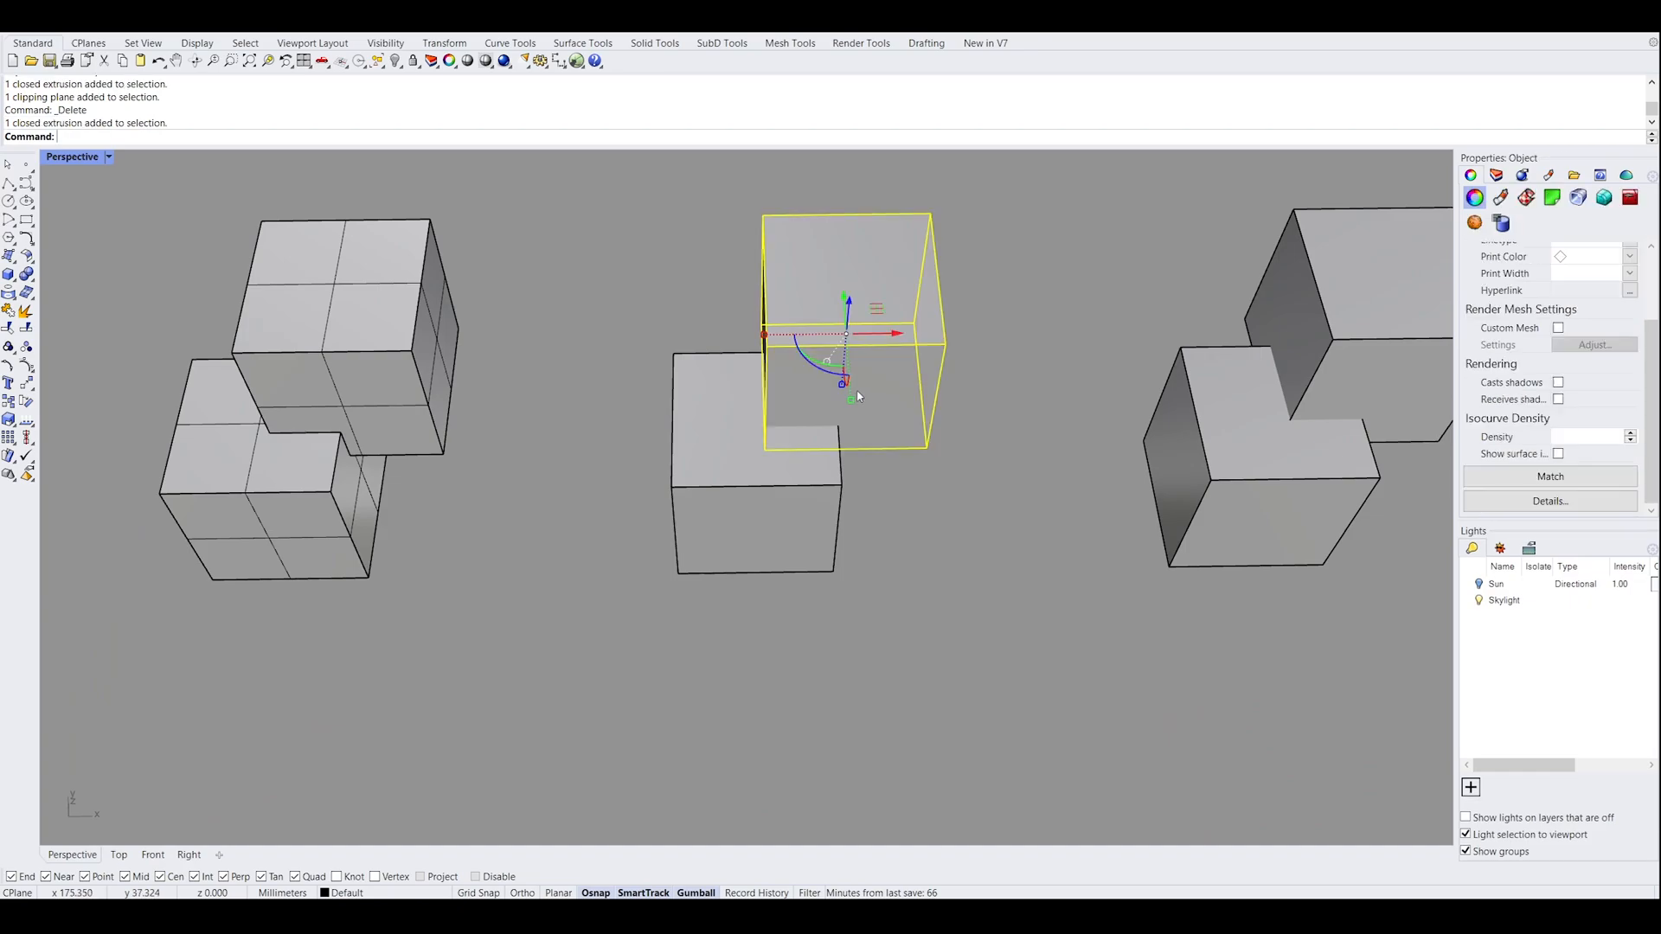
{"action": "left_click", "coordinate": [776, 519]}
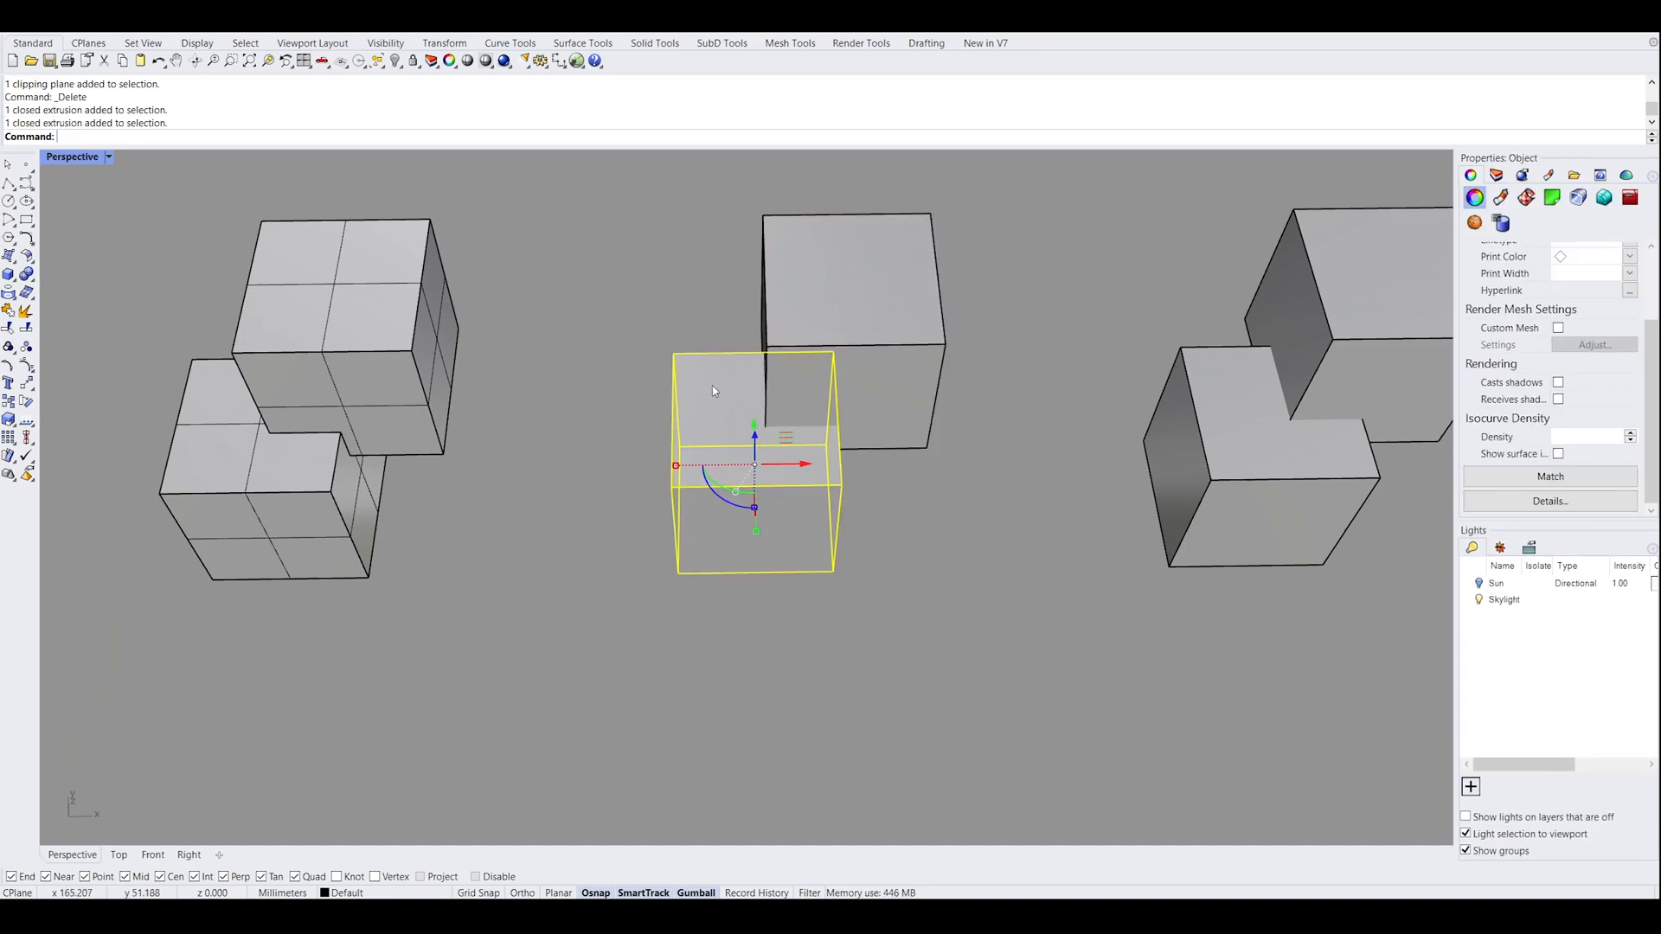
{"action": "left_click", "coordinate": [797, 398]}
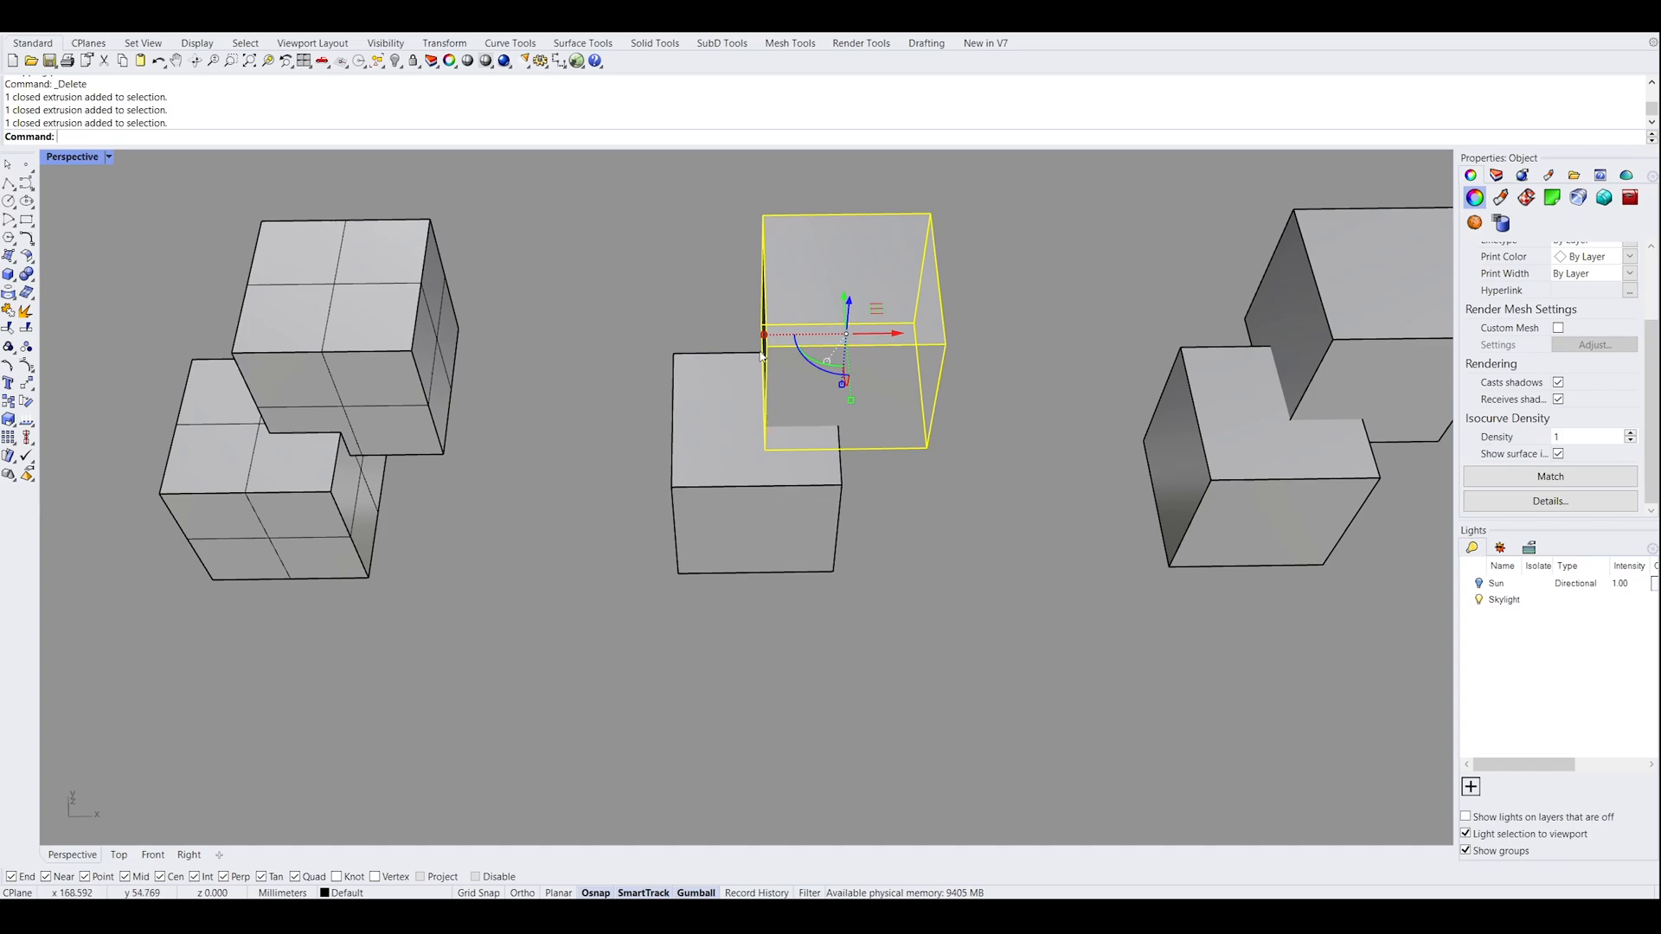
{"action": "right_click_drag", "start_coordinate": [838, 418], "coordinate": [861, 504]}
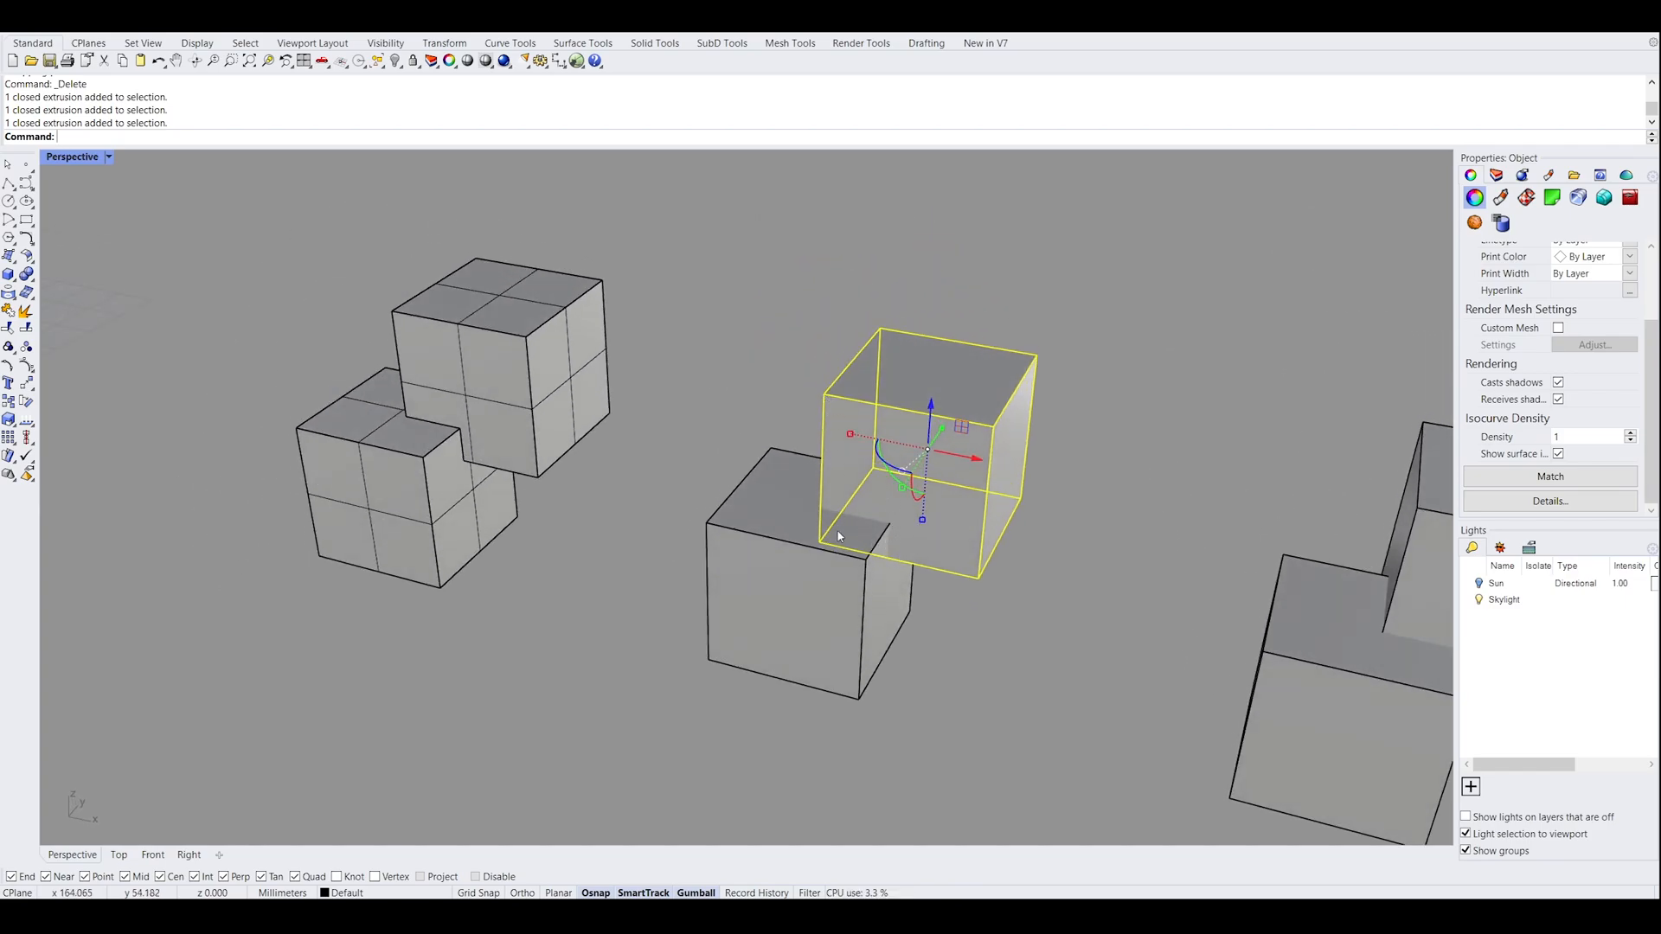
{"action": "mouse_move", "coordinate": [973, 645]}
{"action": "right_mouse_down"}
{"action": "mouse_move", "coordinate": [993, 634]}
{"action": "mouse_move", "coordinate": [986, 669]}
{"action": "right_mouse_up"}
{"action": "left_click", "coordinate": [993, 634]}
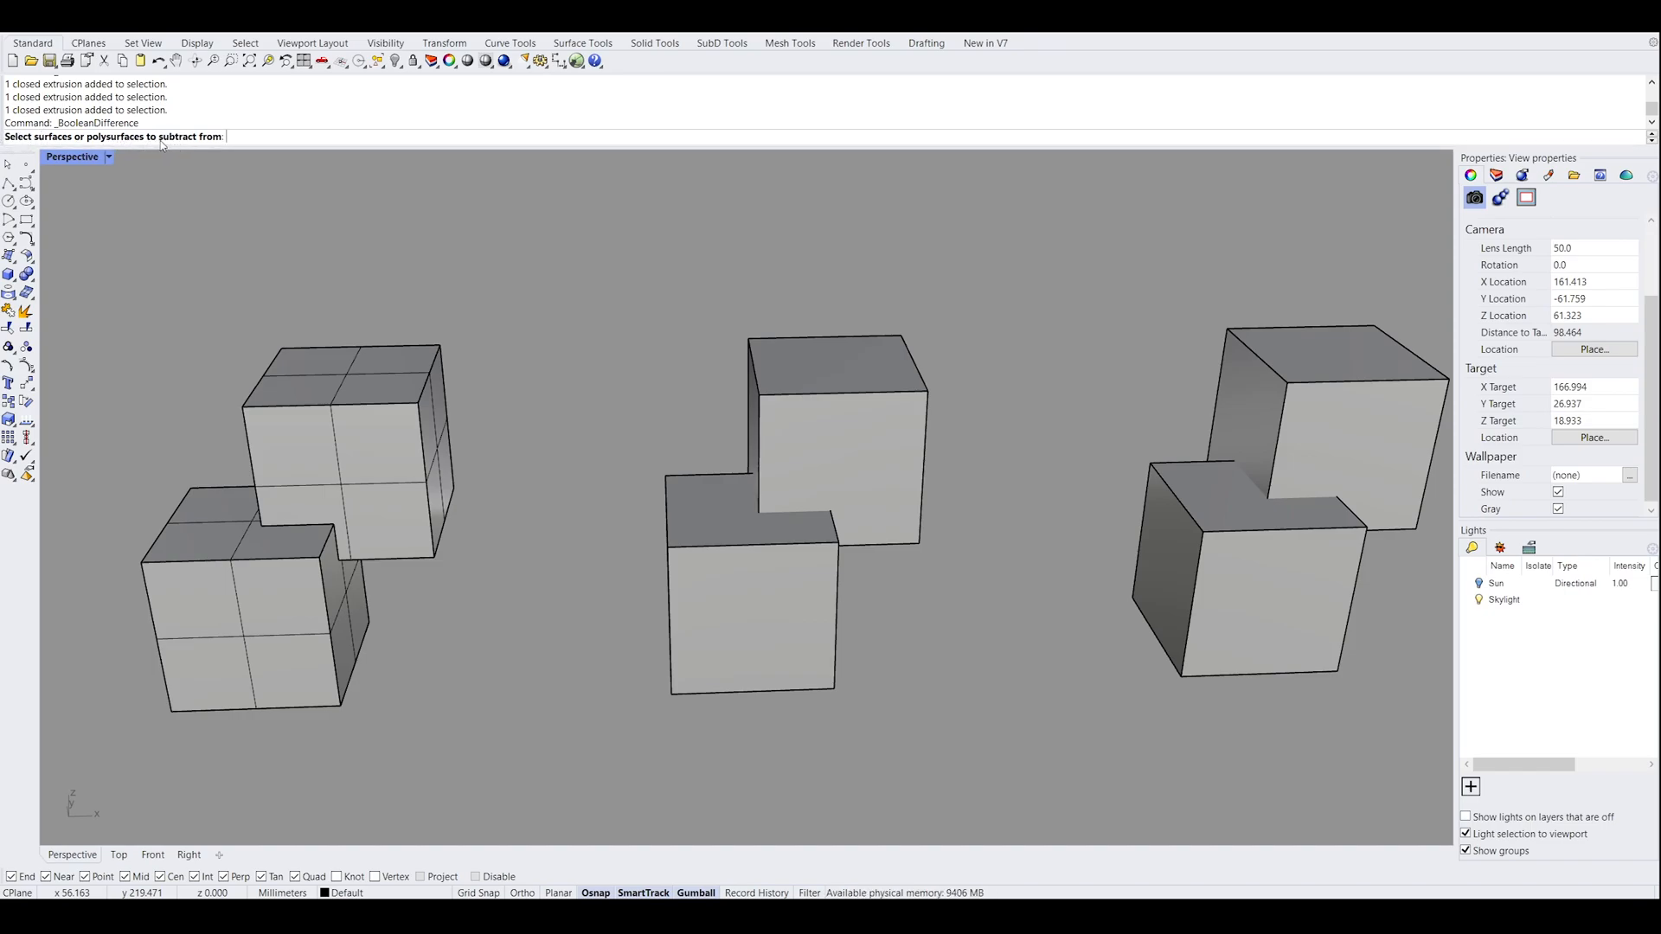
{"action": "right_click_drag", "start_coordinate": [905, 427], "coordinate": [864, 441]}
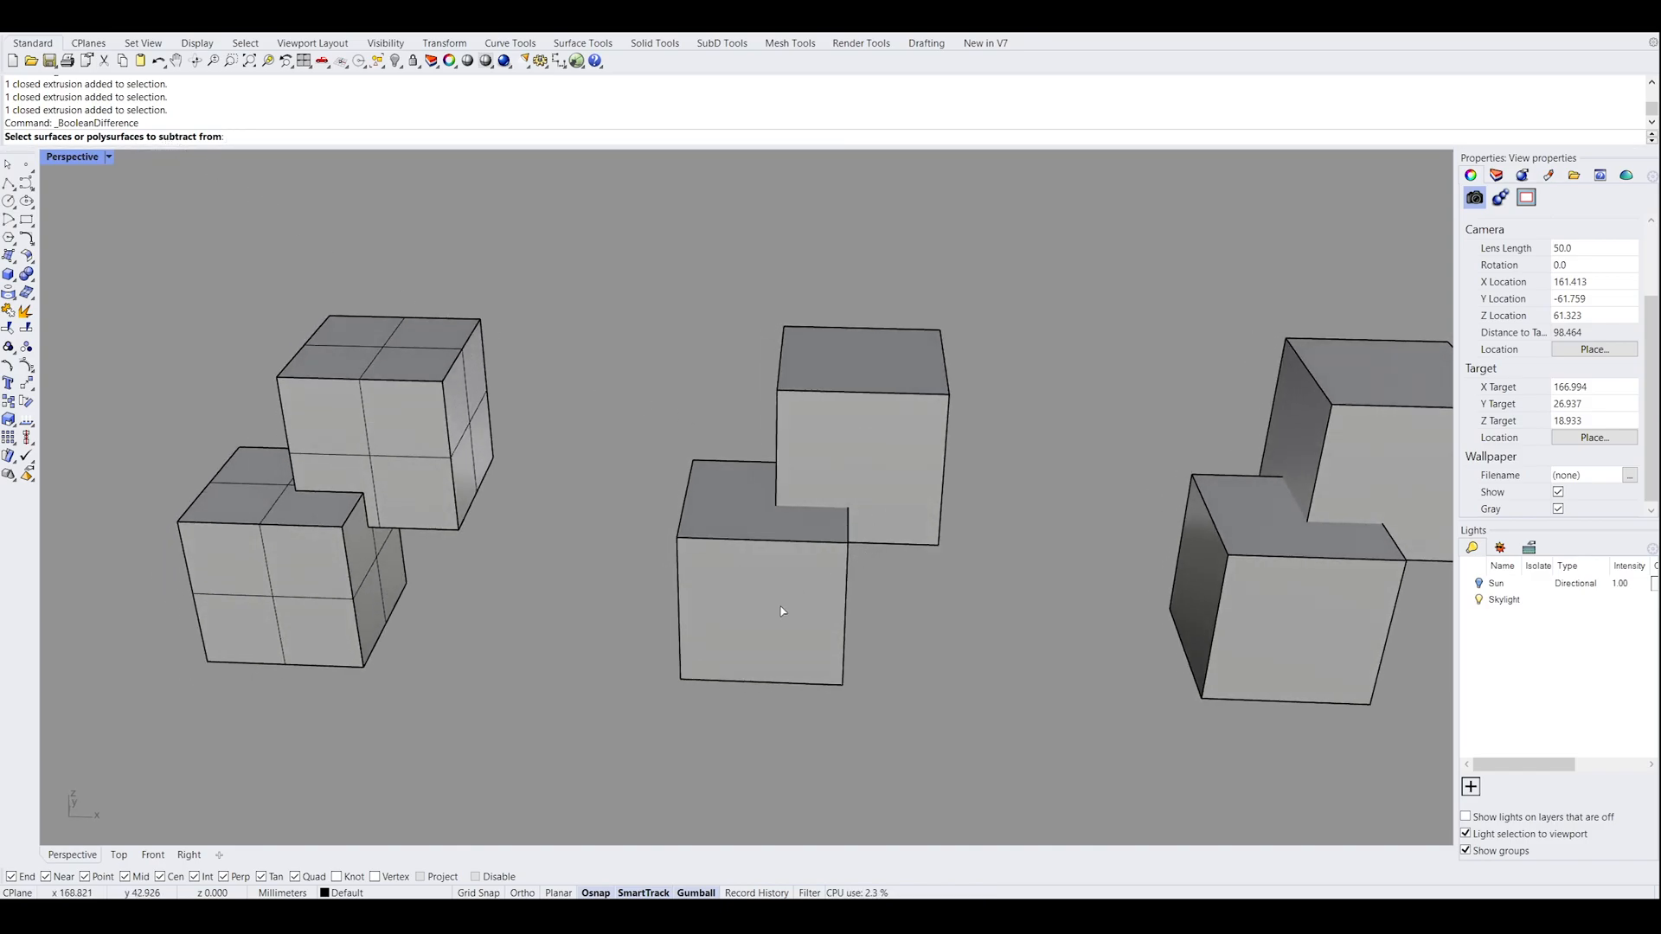
{"action": "left_click", "coordinate": [745, 574]}
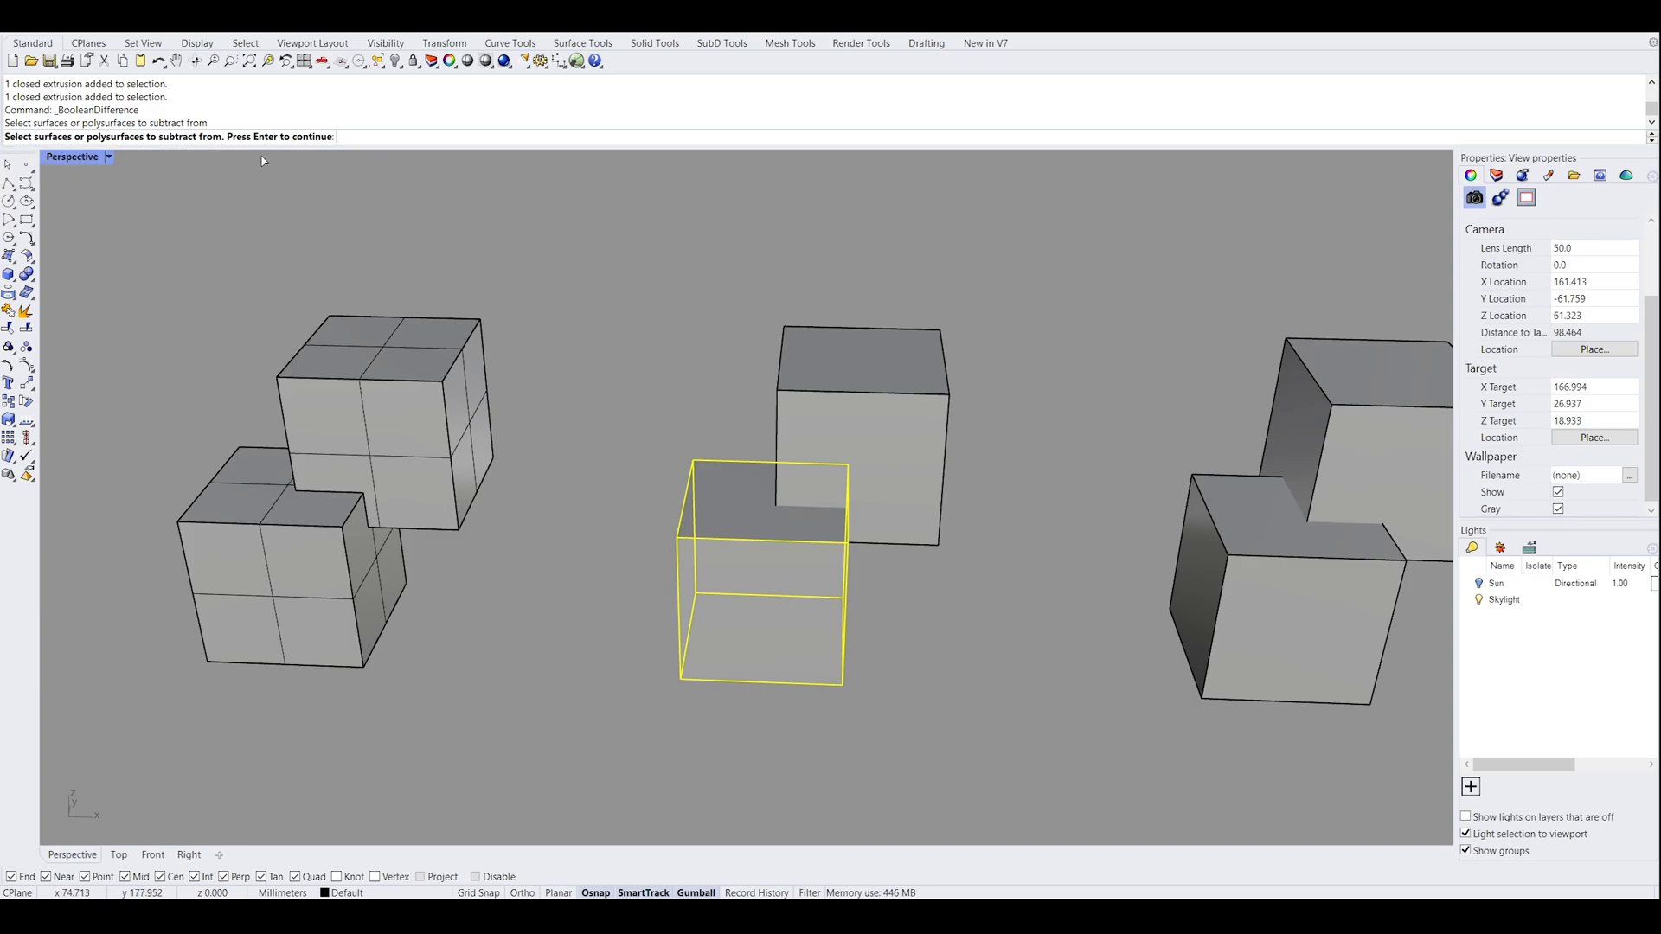
{"action": "right_click_drag", "start_coordinate": [723, 396], "coordinate": [943, 430]}
{"action": "left_click", "coordinate": [908, 424]}
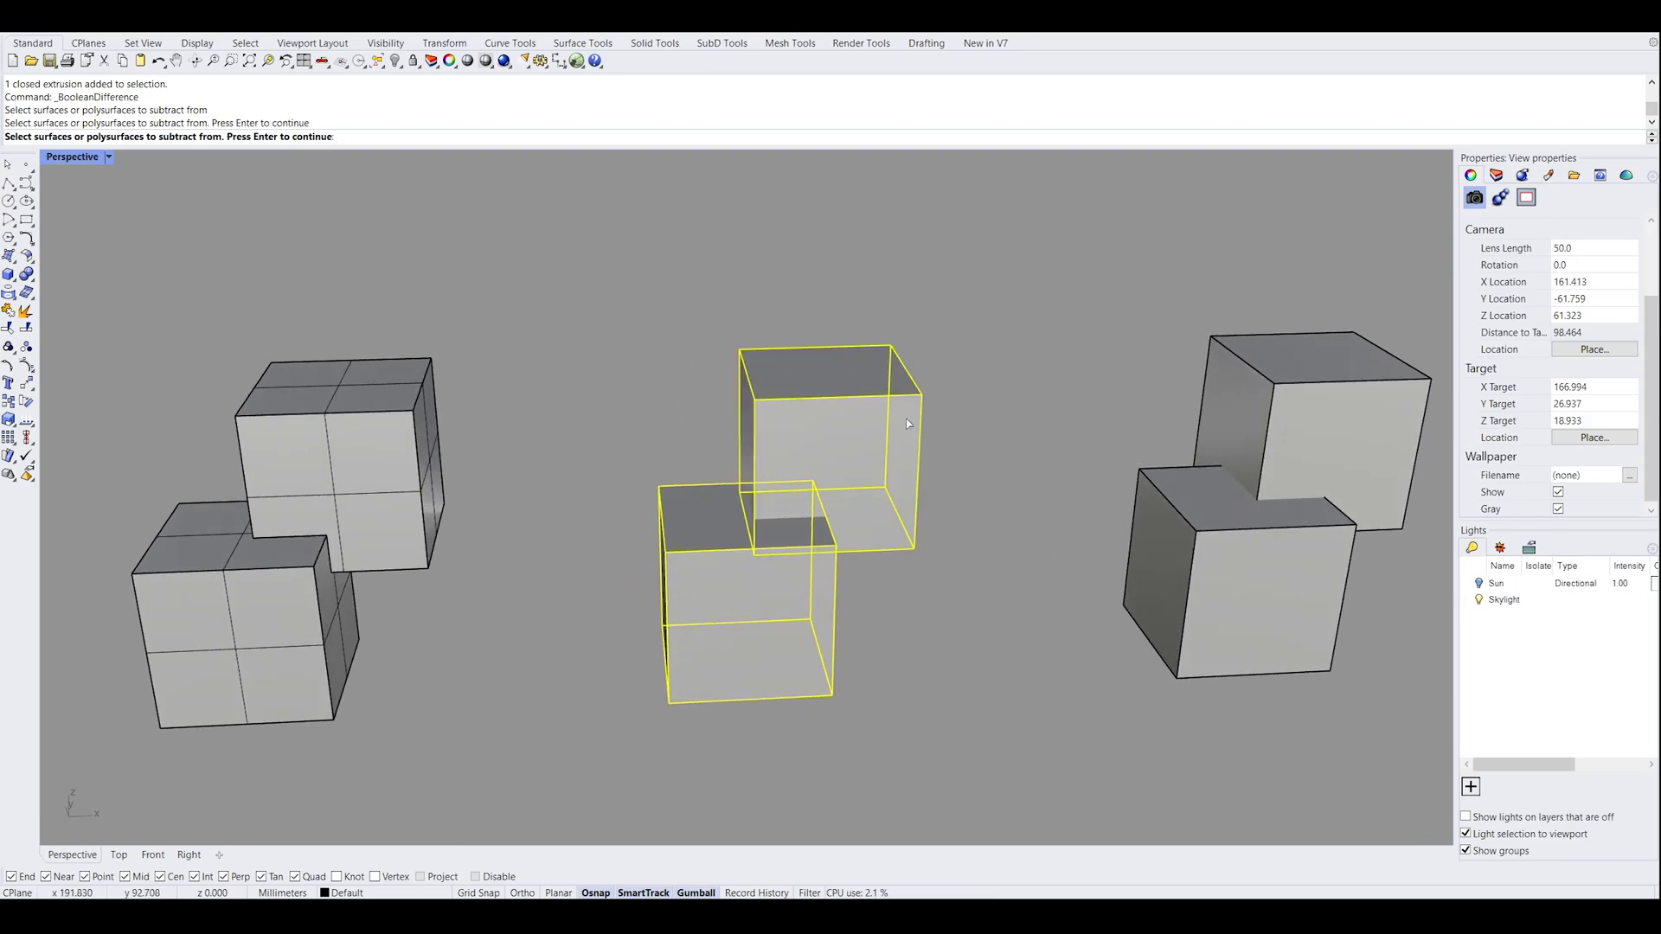
{"action": "key", "text": "Return"}
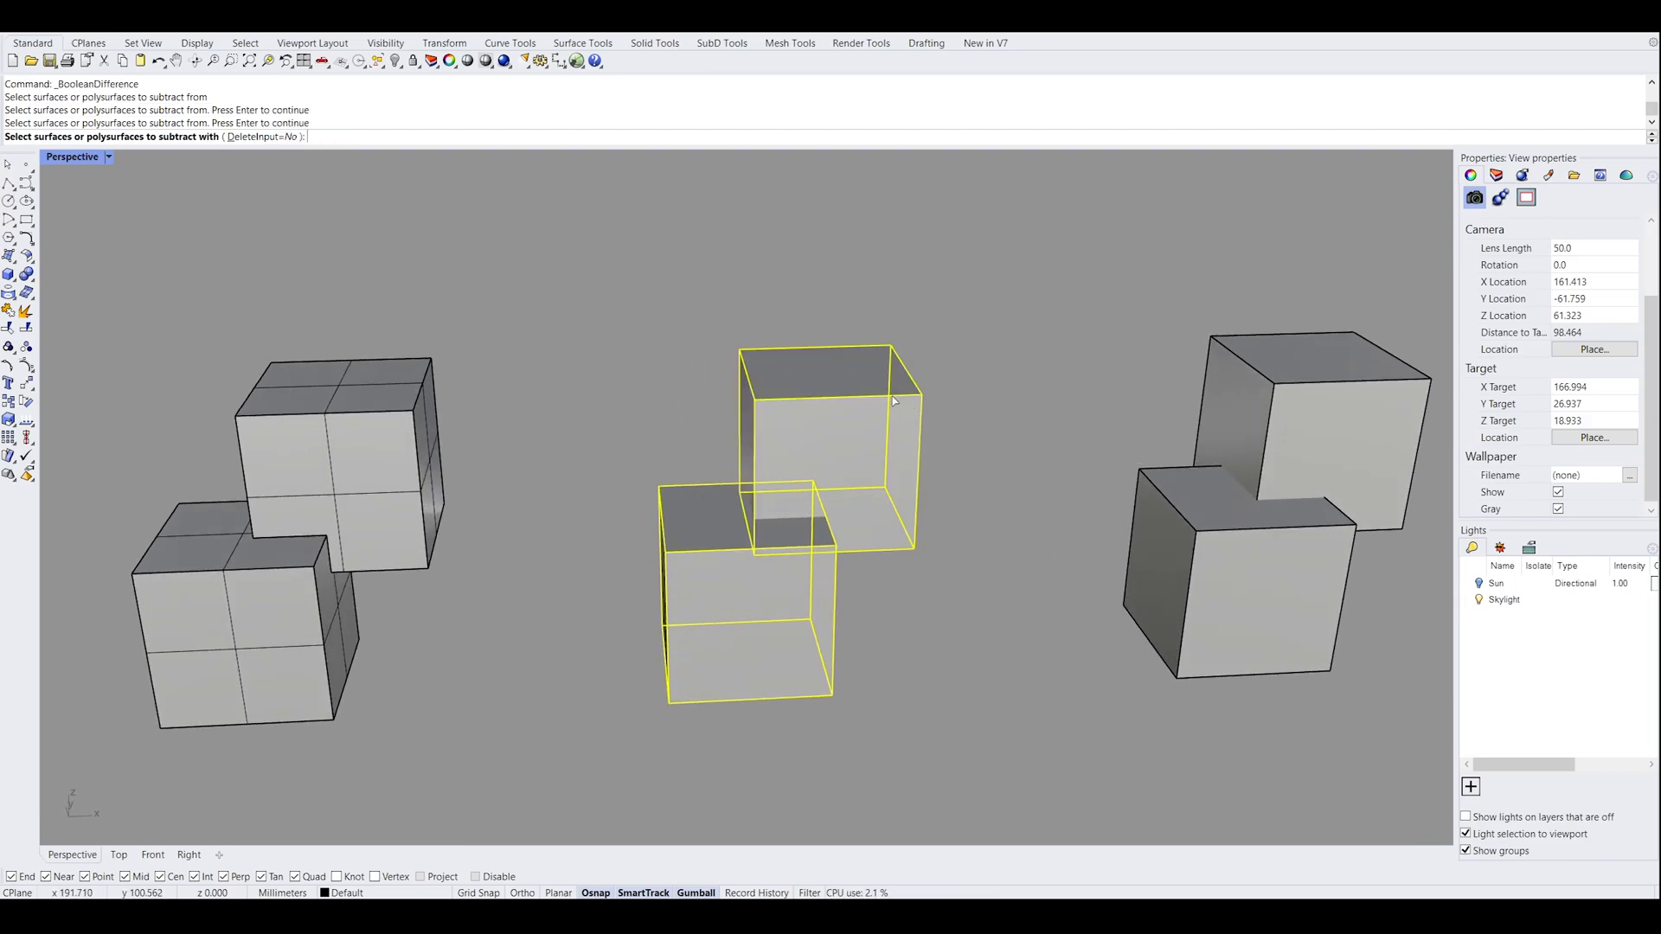
{"action": "key", "text": "Return"}
Boolean-subtract the upper box from the lower box of the second pair, with DeleteInput set to Yes
{"action": "right_click_drag", "start_coordinate": [823, 454], "coordinate": [809, 502]}
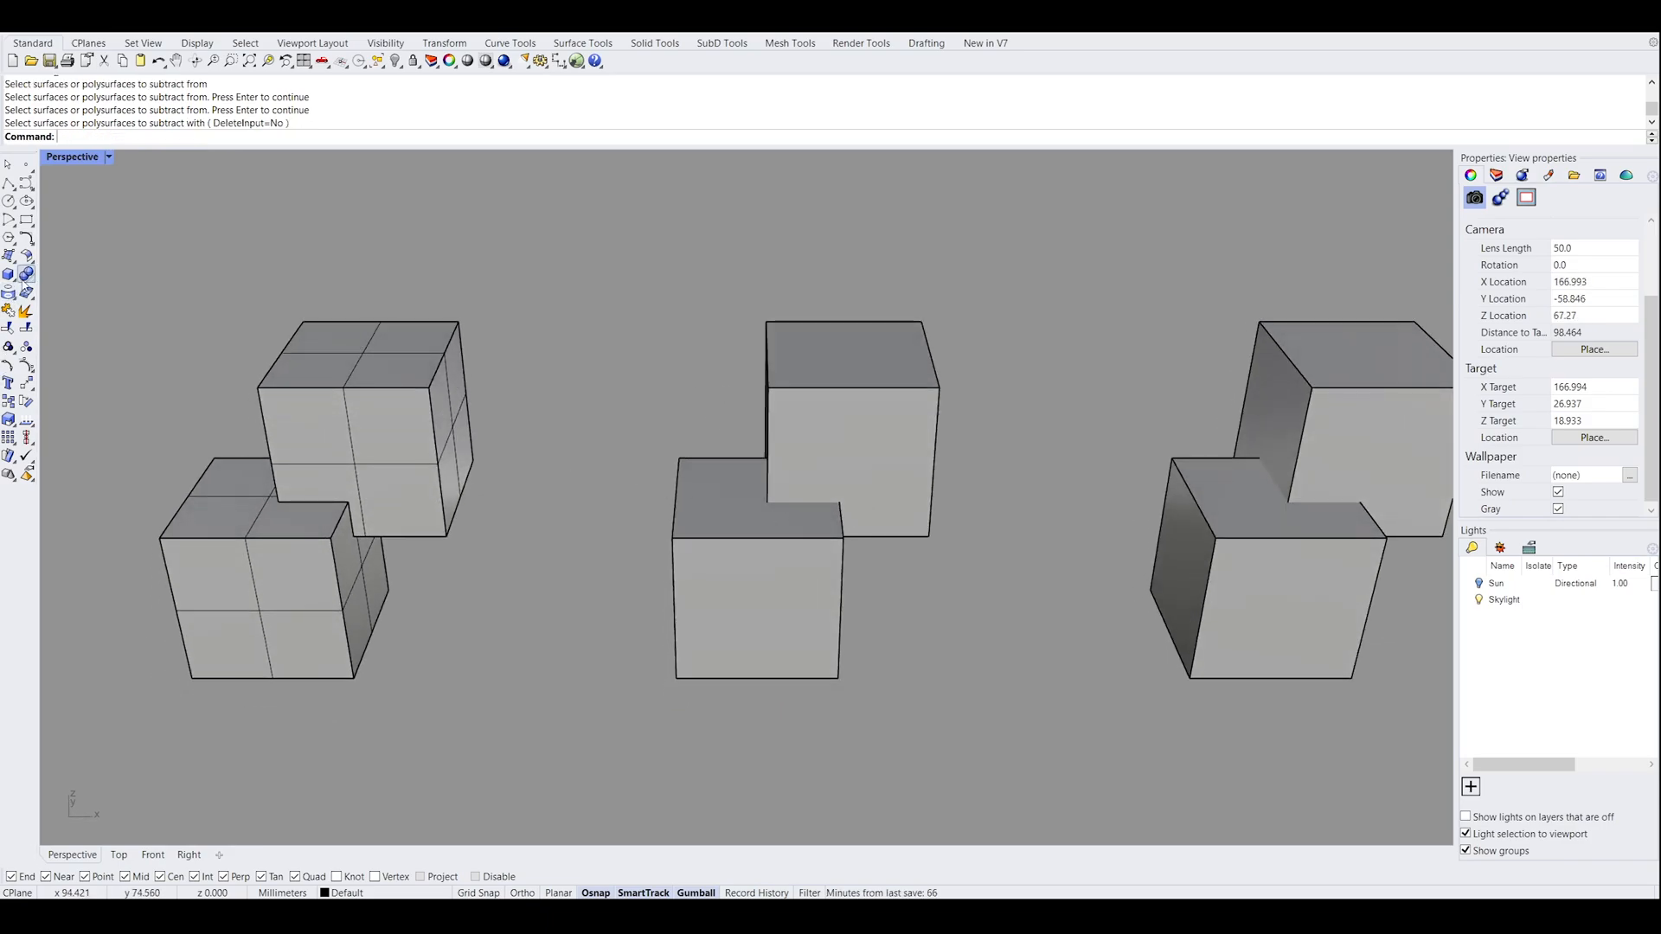
{"action": "left_click", "coordinate": [74, 282]}
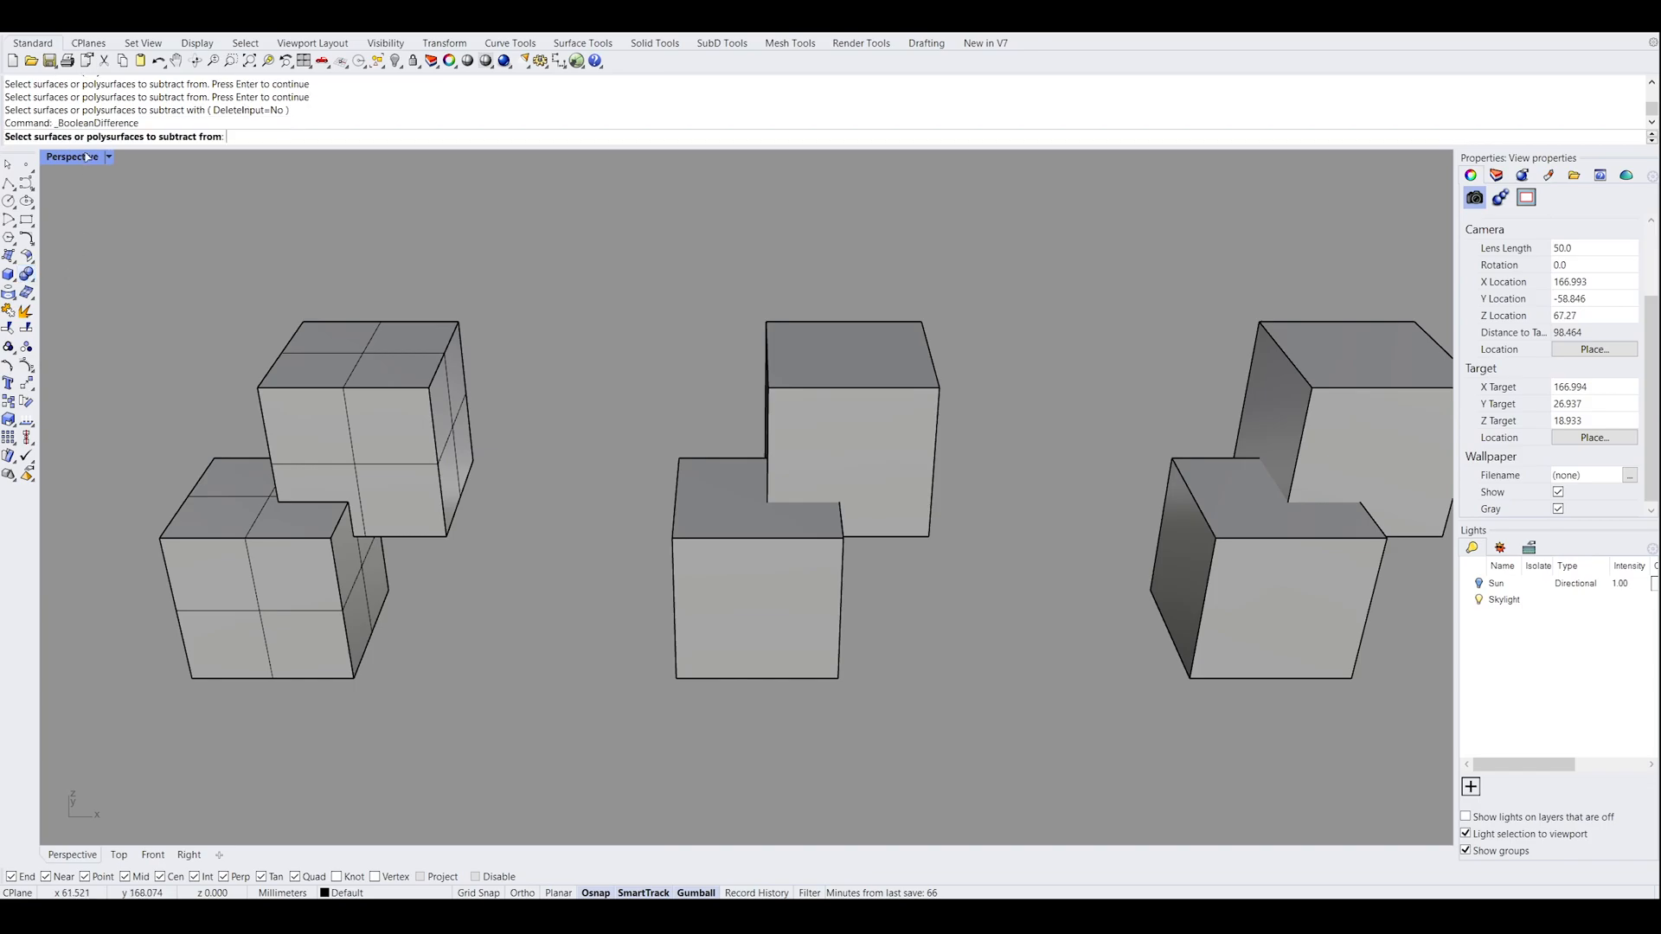
{"action": "left_click", "coordinate": [724, 638]}
{"action": "right_click_drag", "start_coordinate": [780, 460], "coordinate": [736, 459]}
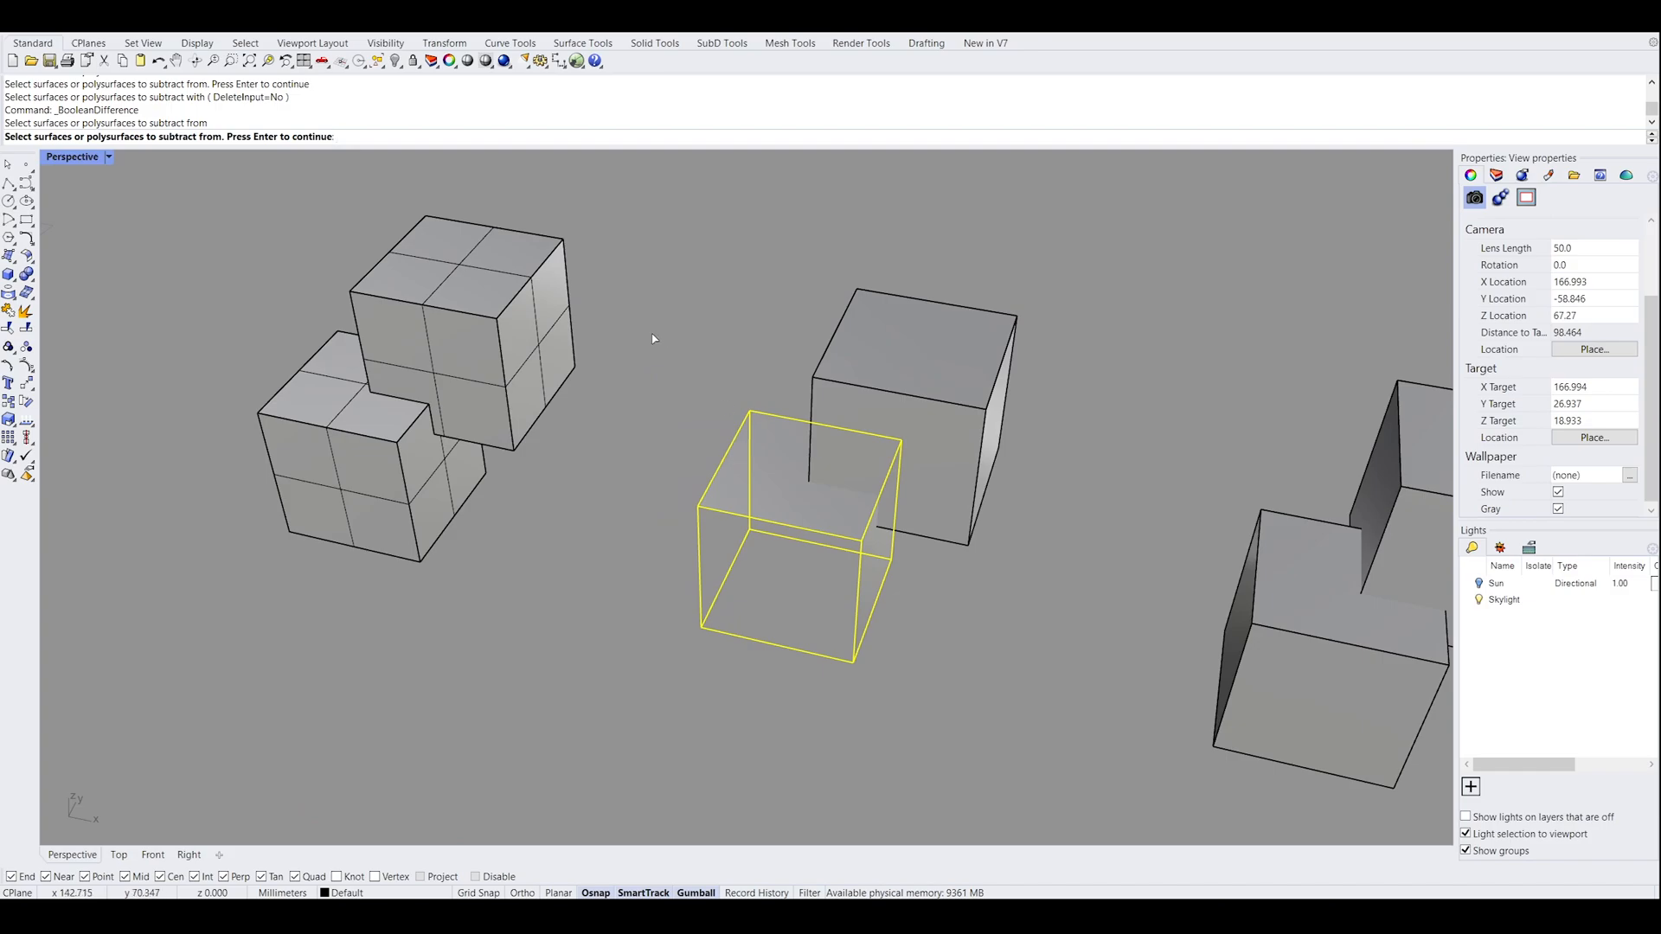
{"action": "key", "text": "Return"}
{"action": "right_click_drag", "start_coordinate": [701, 315], "coordinate": [718, 319]}
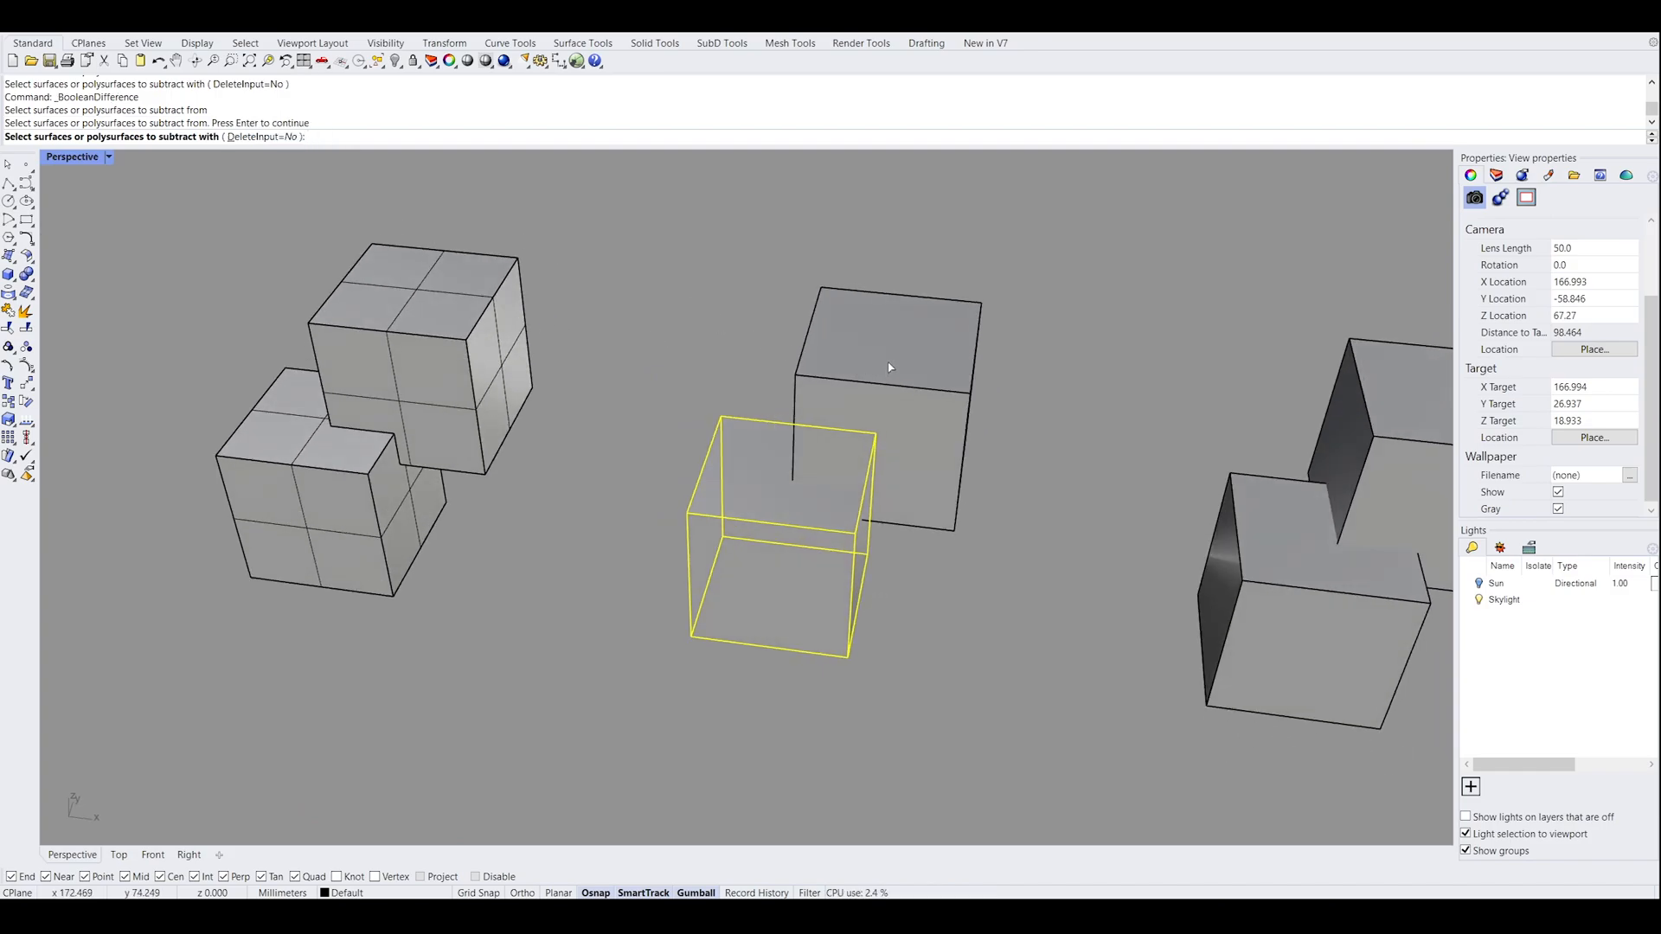
{"action": "right_click_drag", "start_coordinate": [926, 378], "coordinate": [955, 470]}
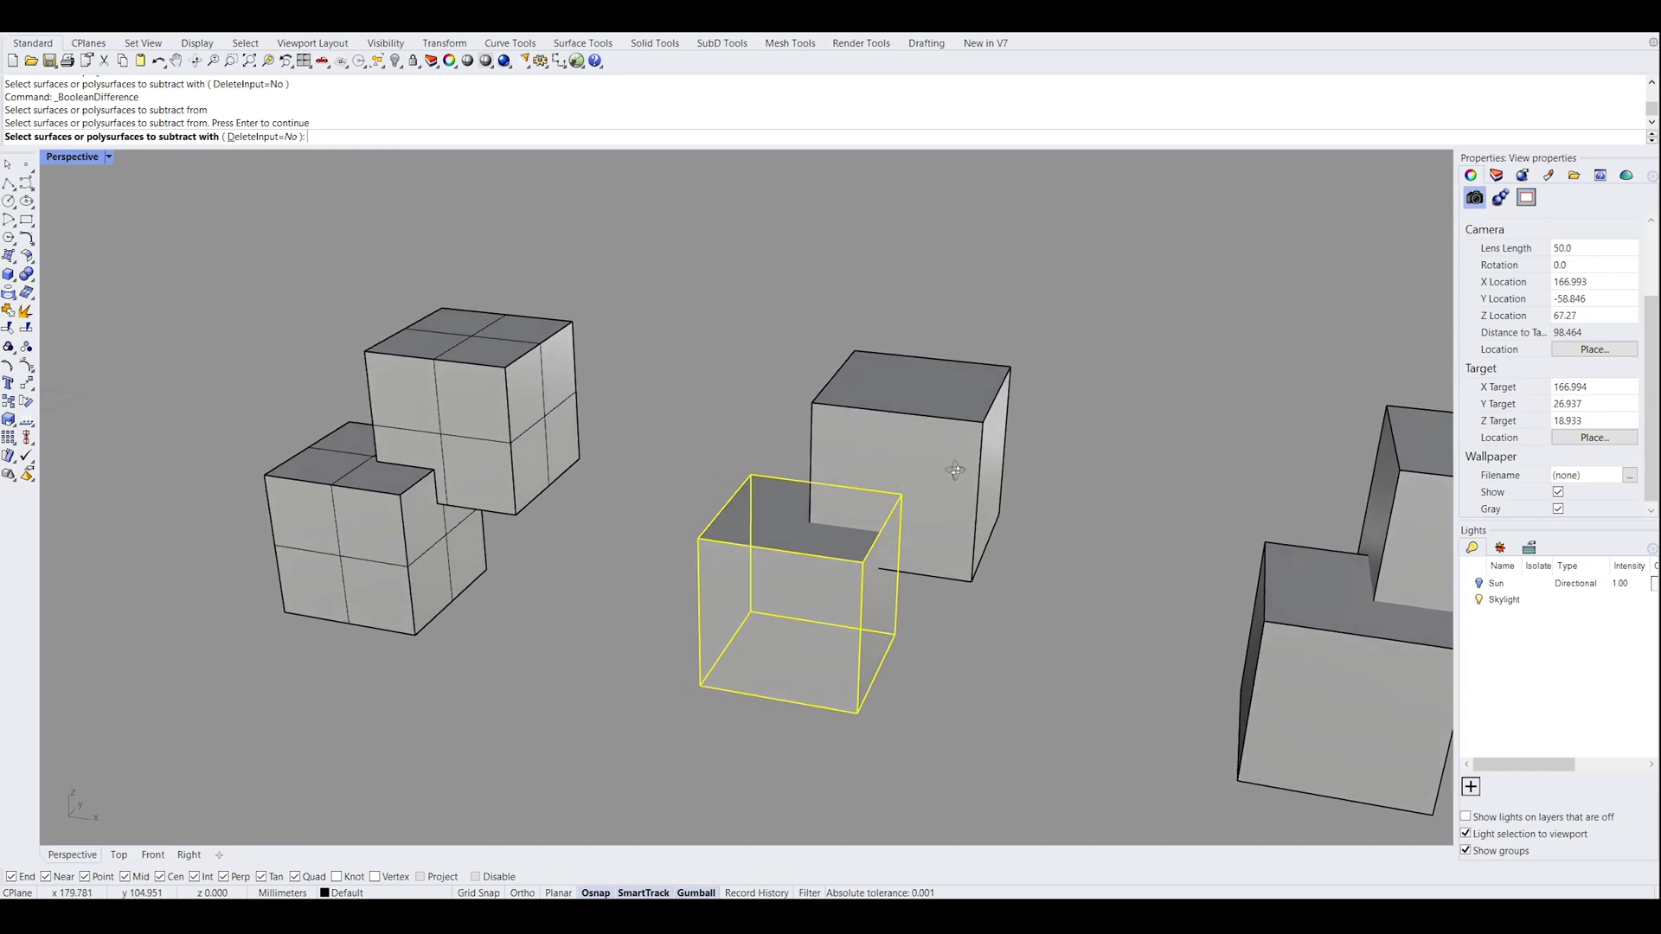
{"action": "left_click", "coordinate": [976, 429]}
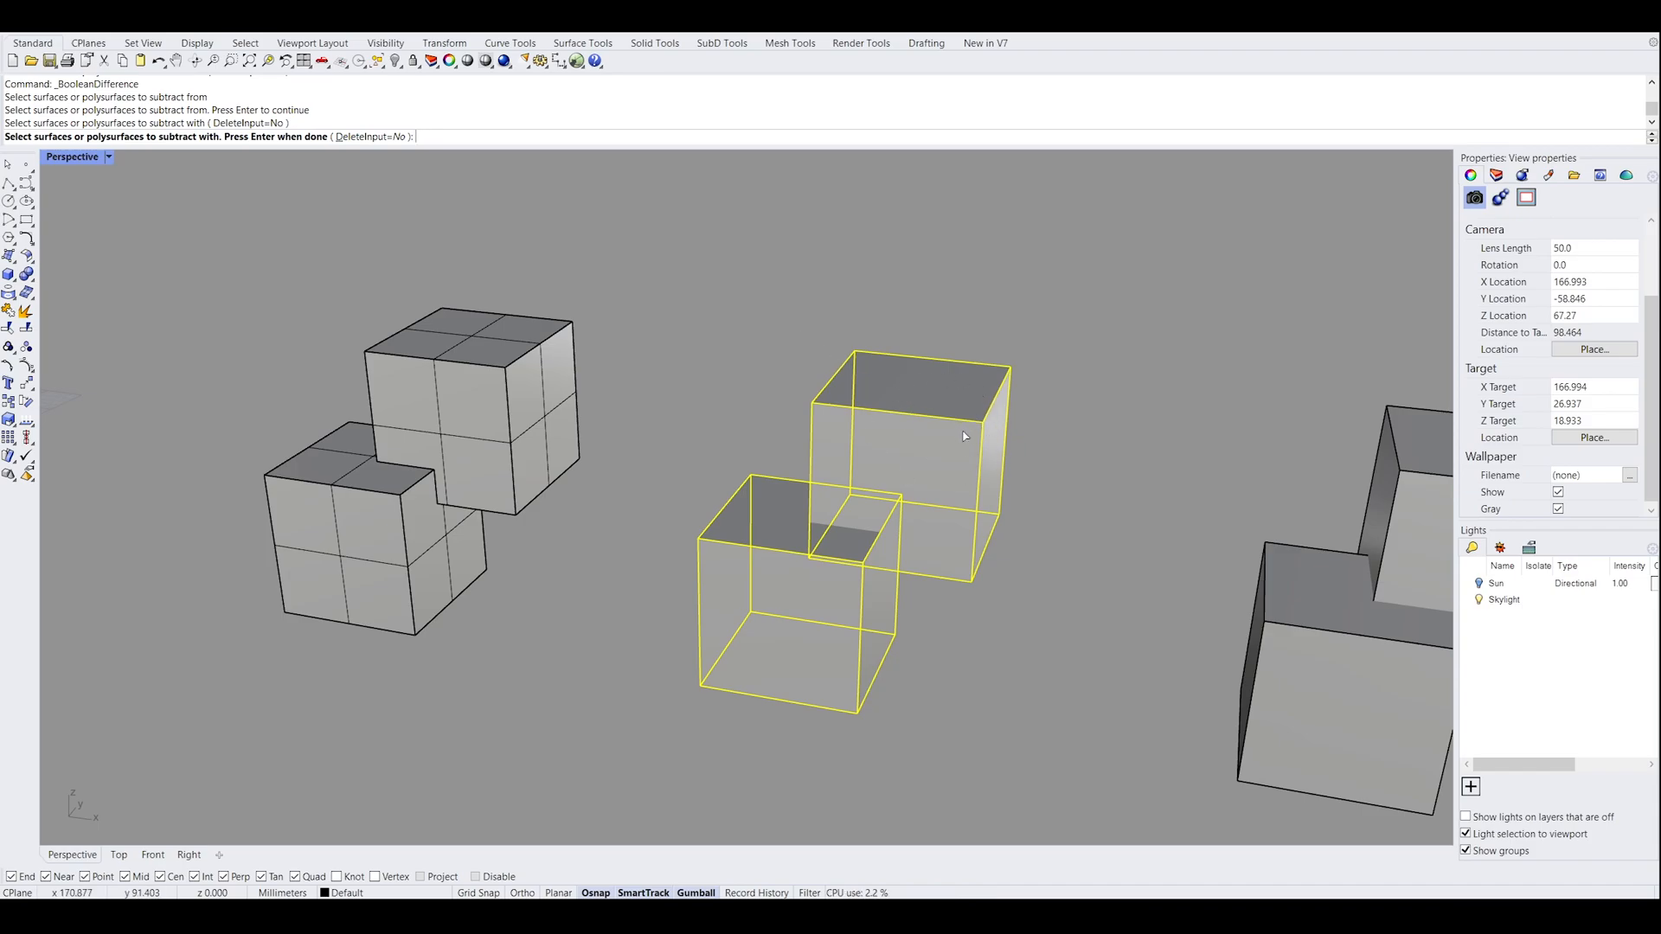
{"action": "left_click", "coordinate": [374, 137]}
{"action": "right_click_drag", "start_coordinate": [1044, 215], "coordinate": [1040, 256]}
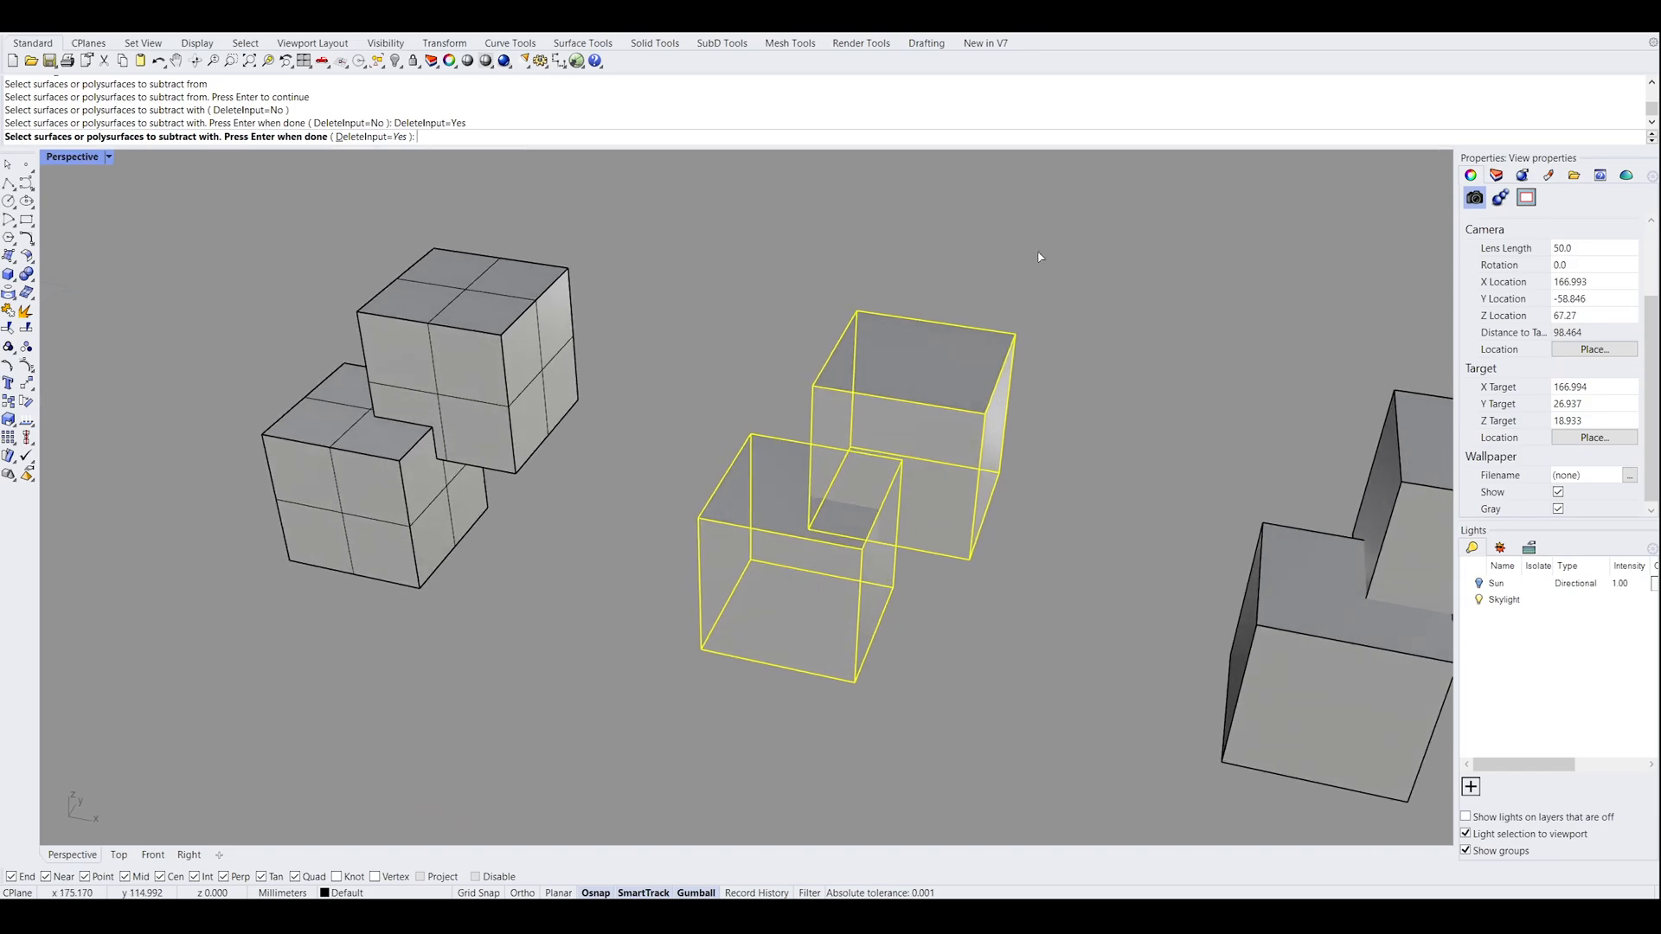
{"action": "right_click_drag", "start_coordinate": [969, 356], "coordinate": [1023, 386]}
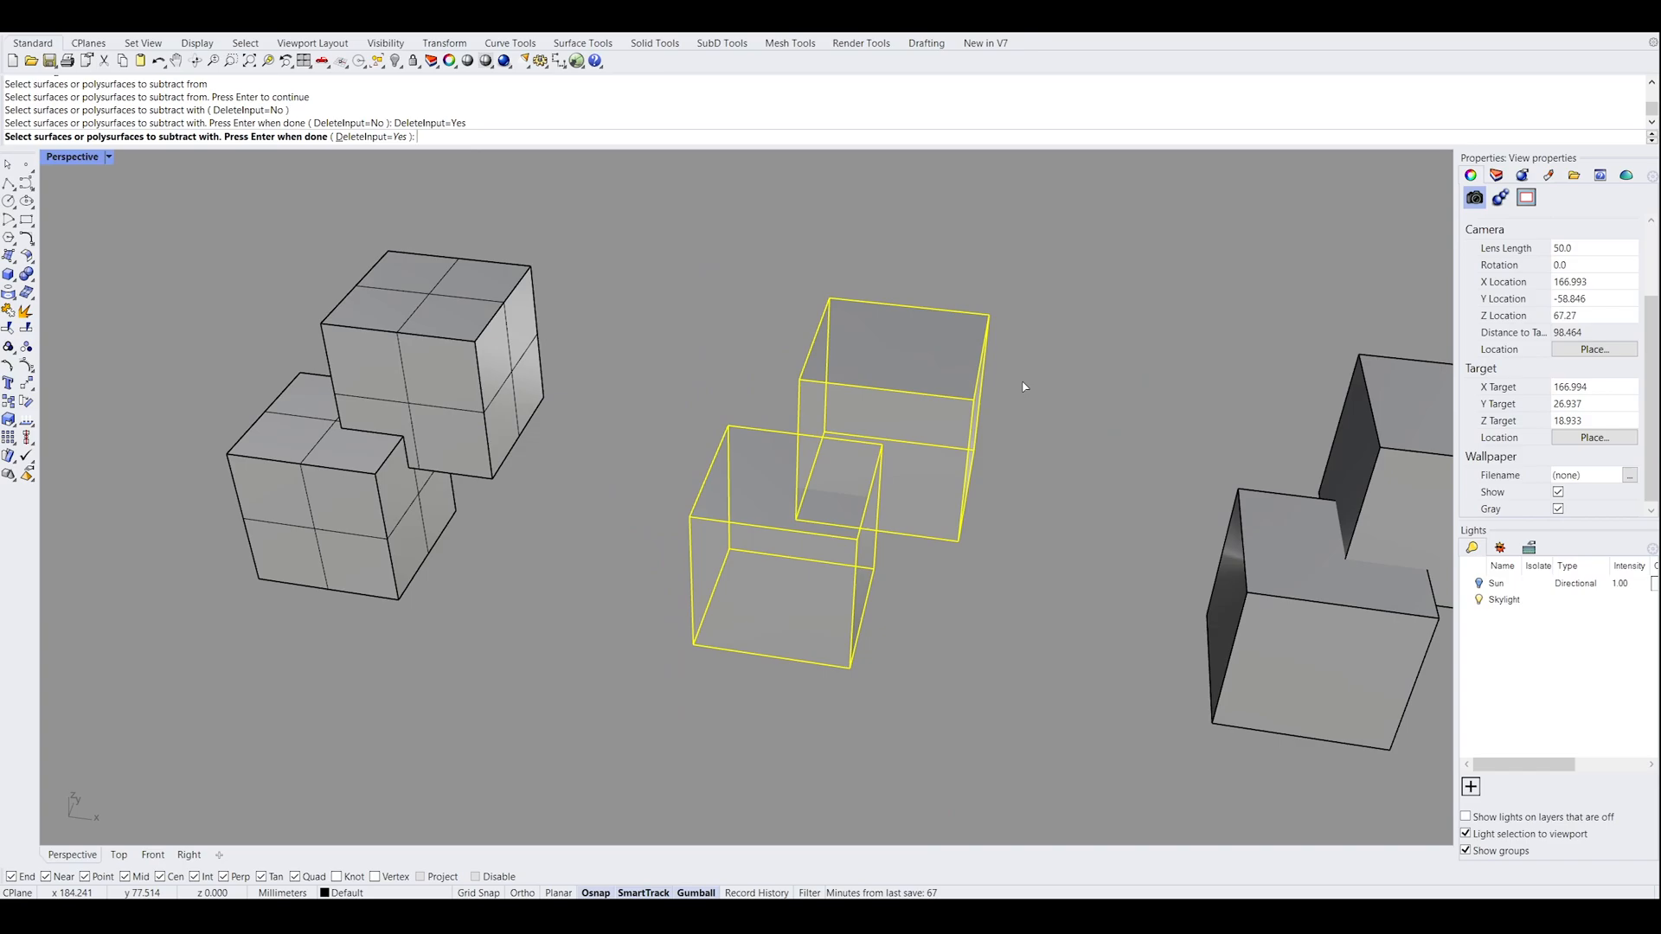
{"action": "key", "text": "Return"}
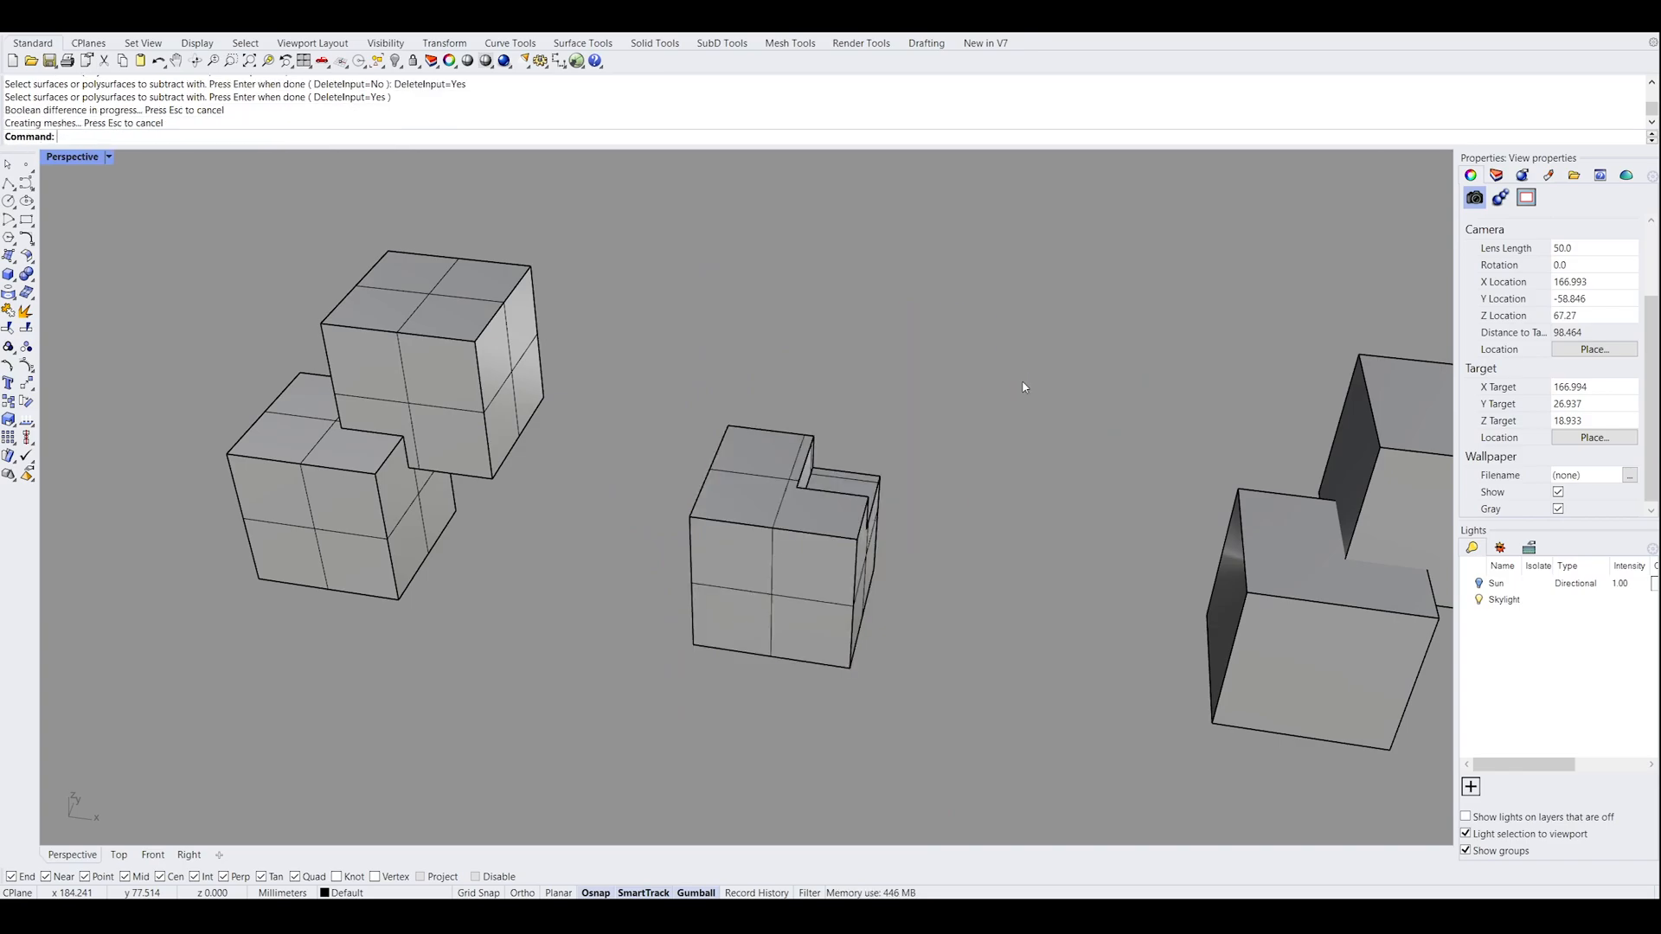
{"action": "right_click_drag", "start_coordinate": [992, 422], "coordinate": [966, 755]}
{"action": "right_click_drag", "start_coordinate": [991, 695], "coordinate": [930, 577]}
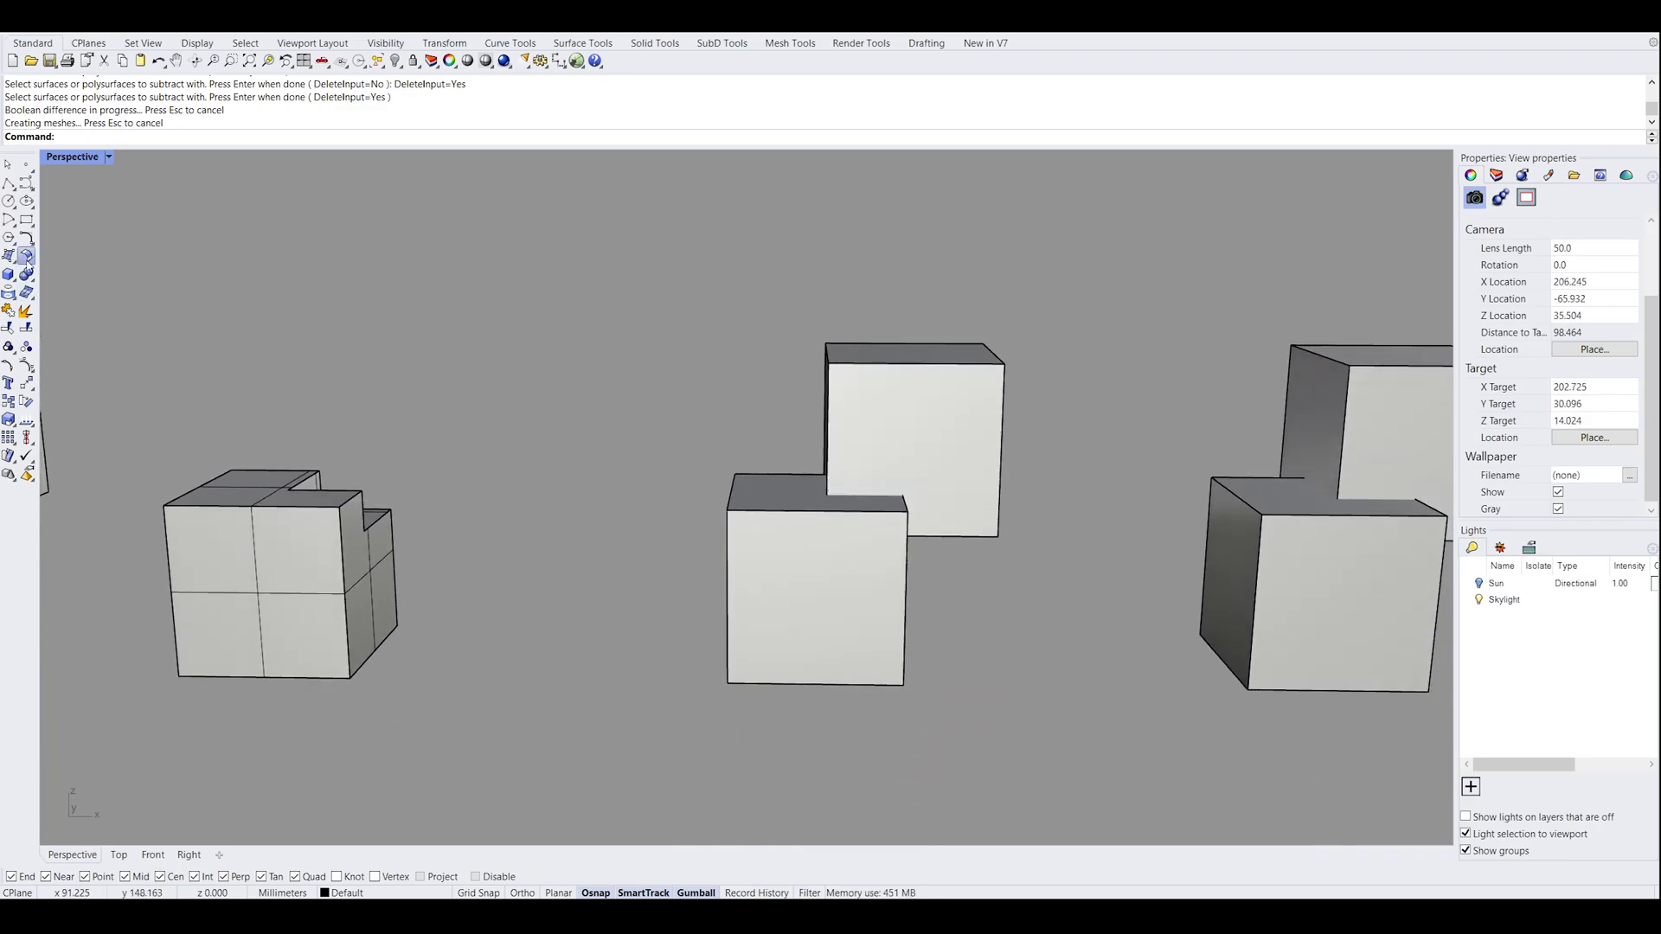
{"action": "left_click", "coordinate": [76, 284]}
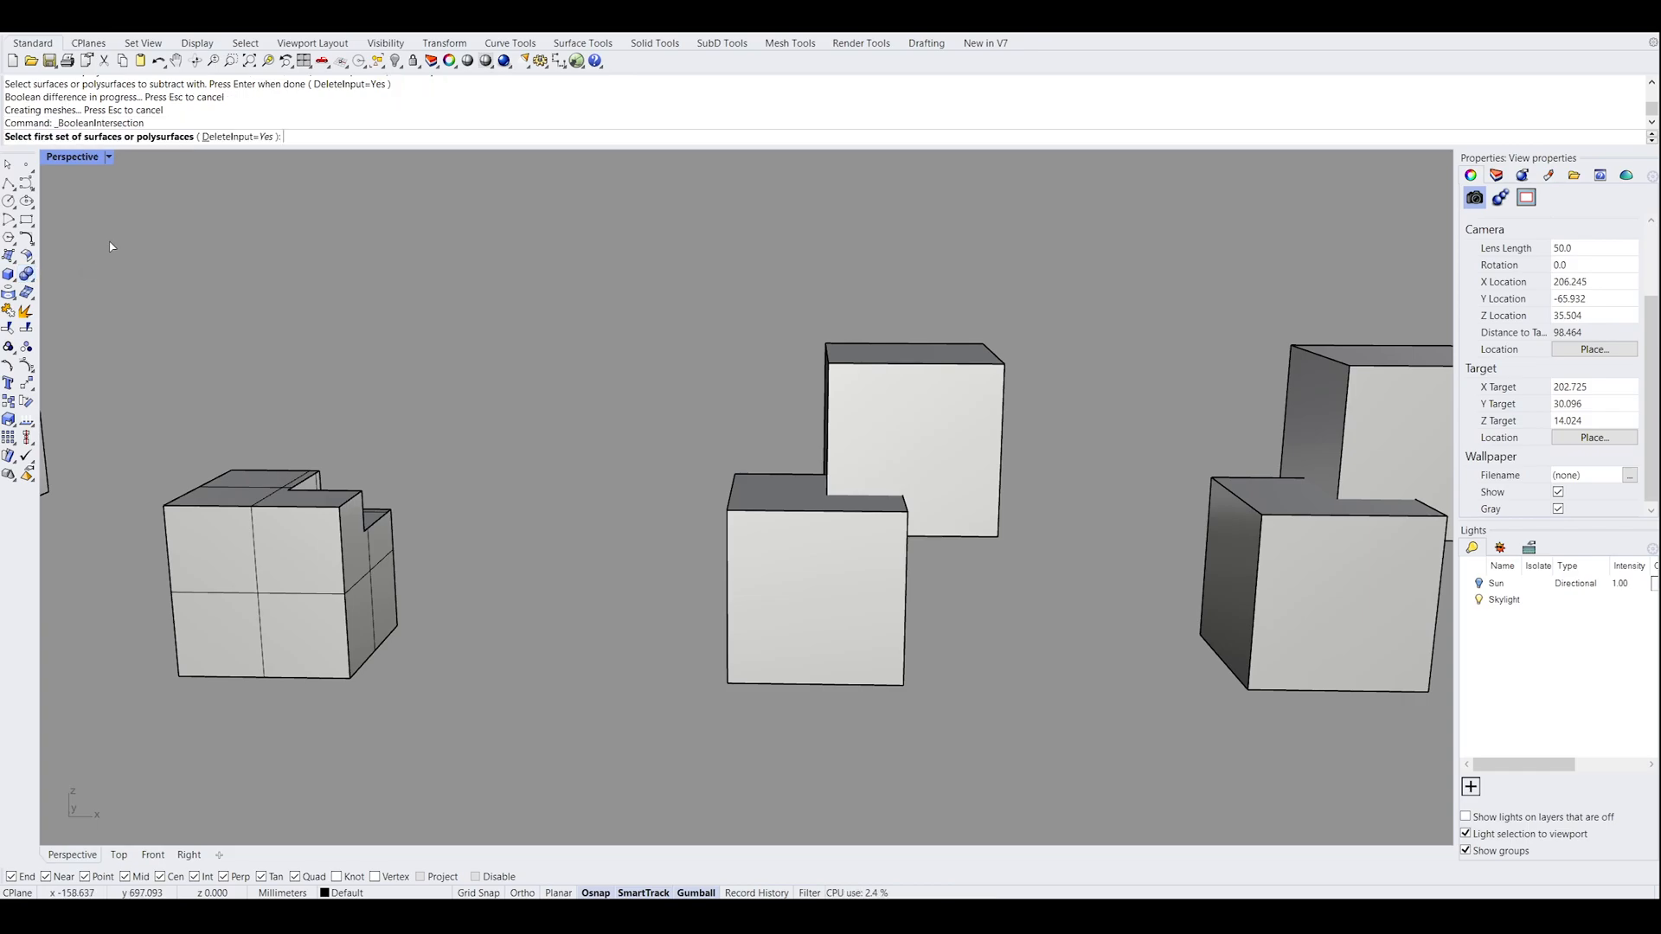
{"action": "right_click_drag", "start_coordinate": [922, 439], "coordinate": [968, 554]}
{"action": "left_click_drag", "start_coordinate": [990, 585], "coordinate": [791, 411]}
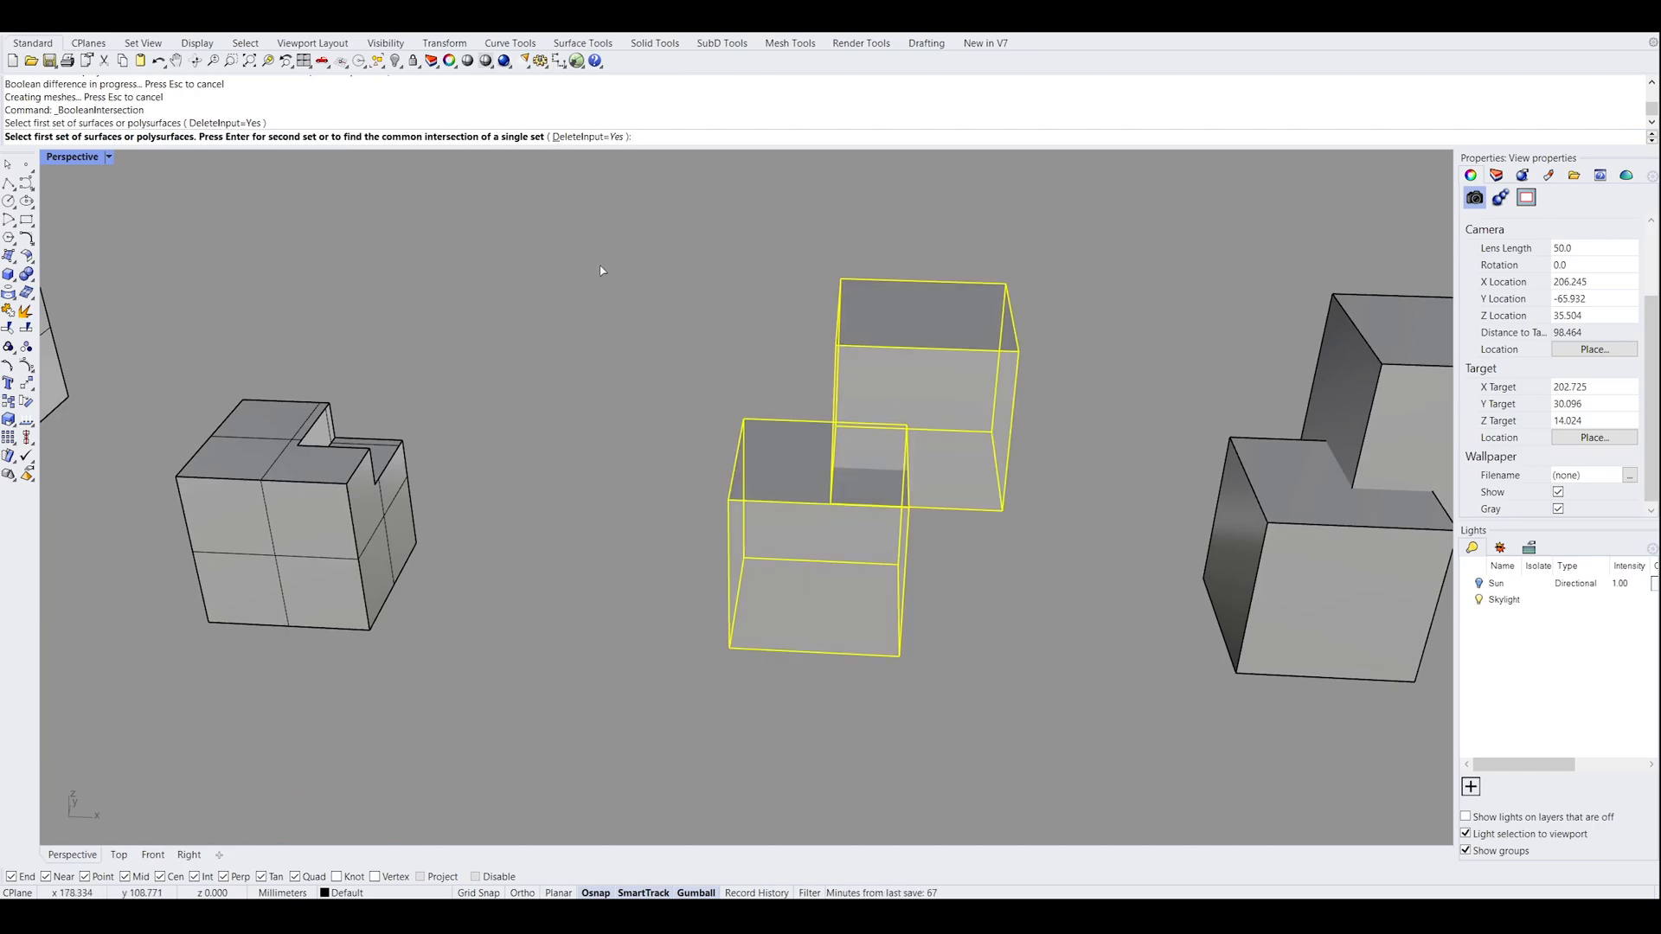
{"action": "left_click", "coordinate": [606, 136]}
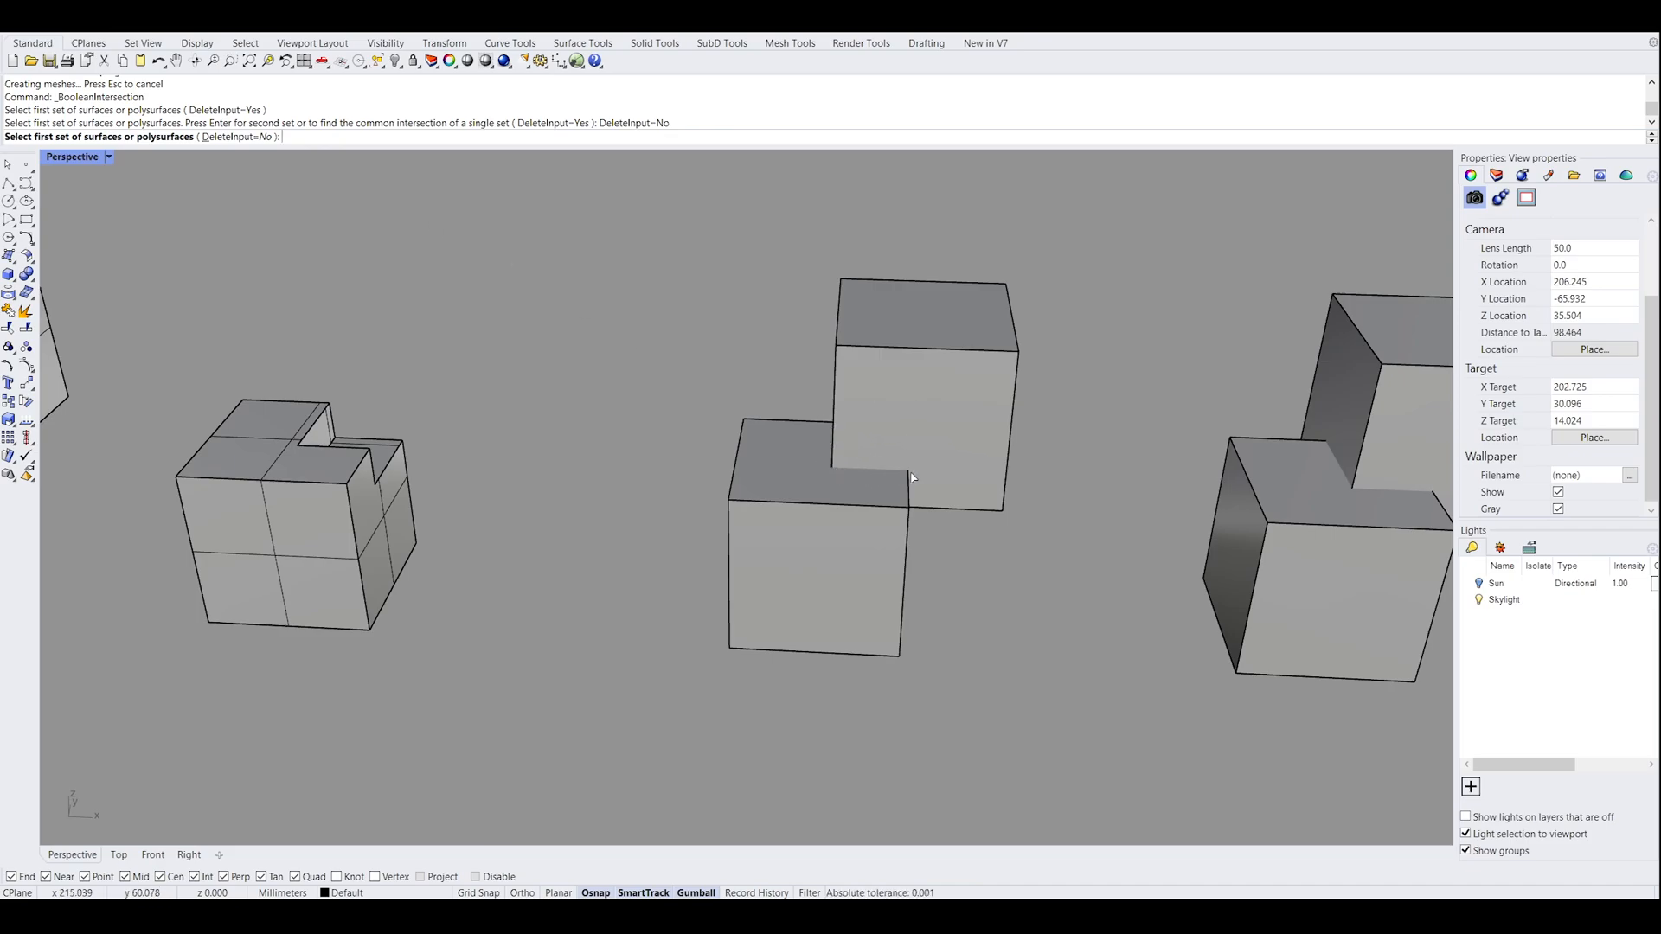
{"action": "right_click_drag", "start_coordinate": [875, 493], "coordinate": [830, 444]}
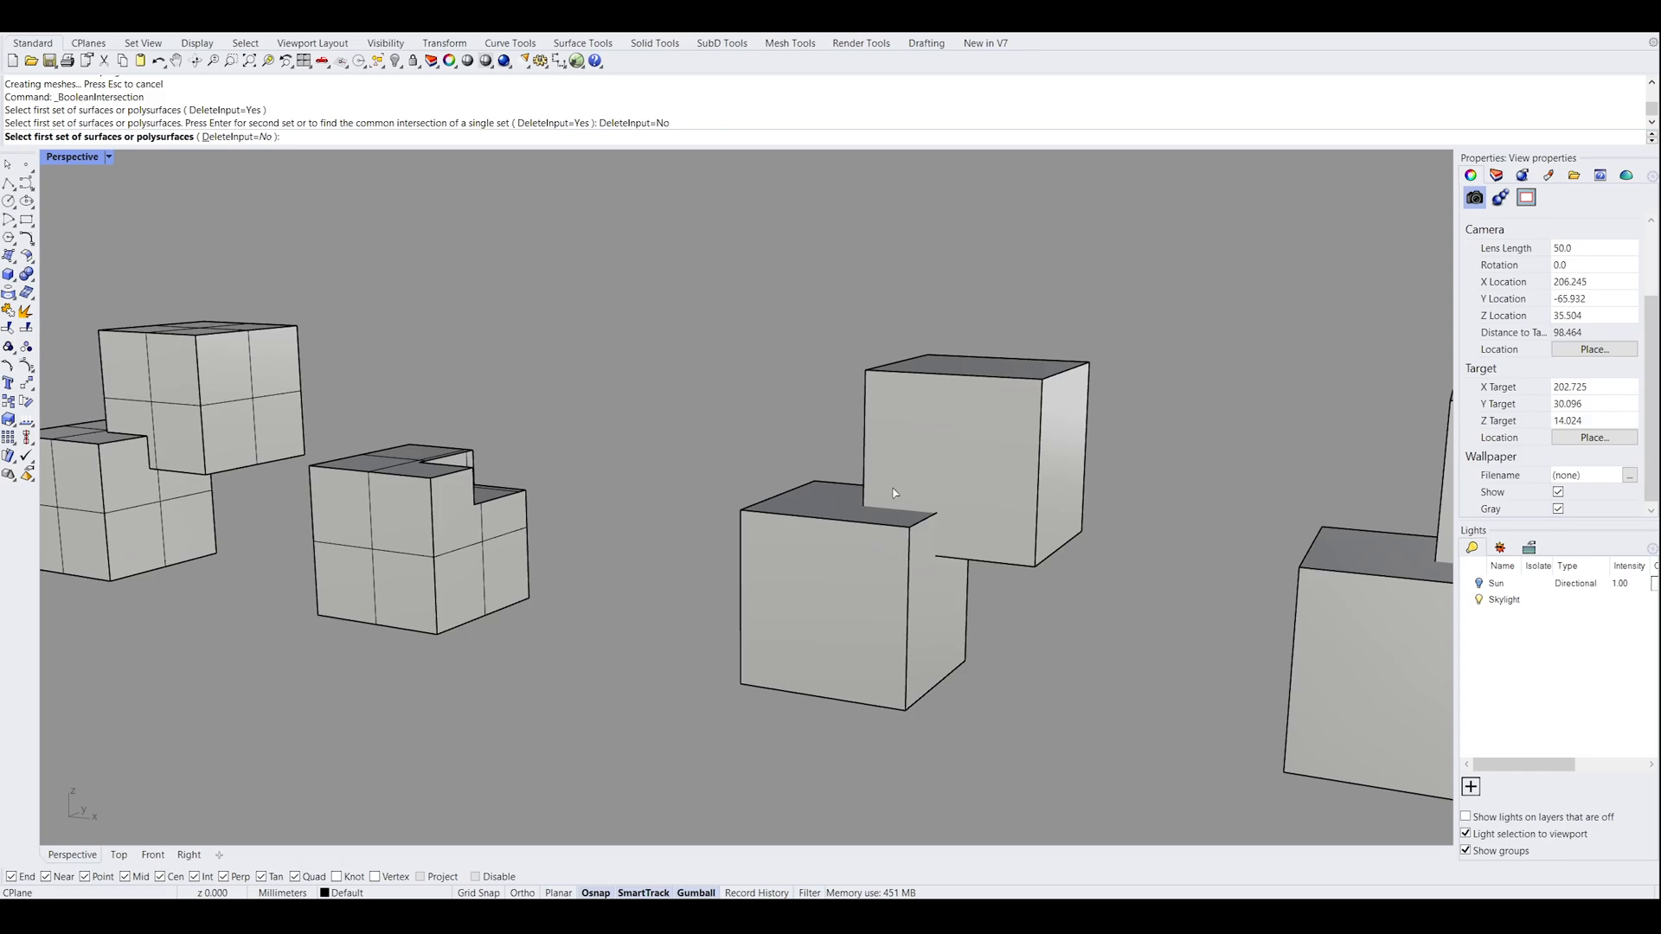
{"action": "right_click_drag", "start_coordinate": [947, 551], "coordinate": [779, 469]}
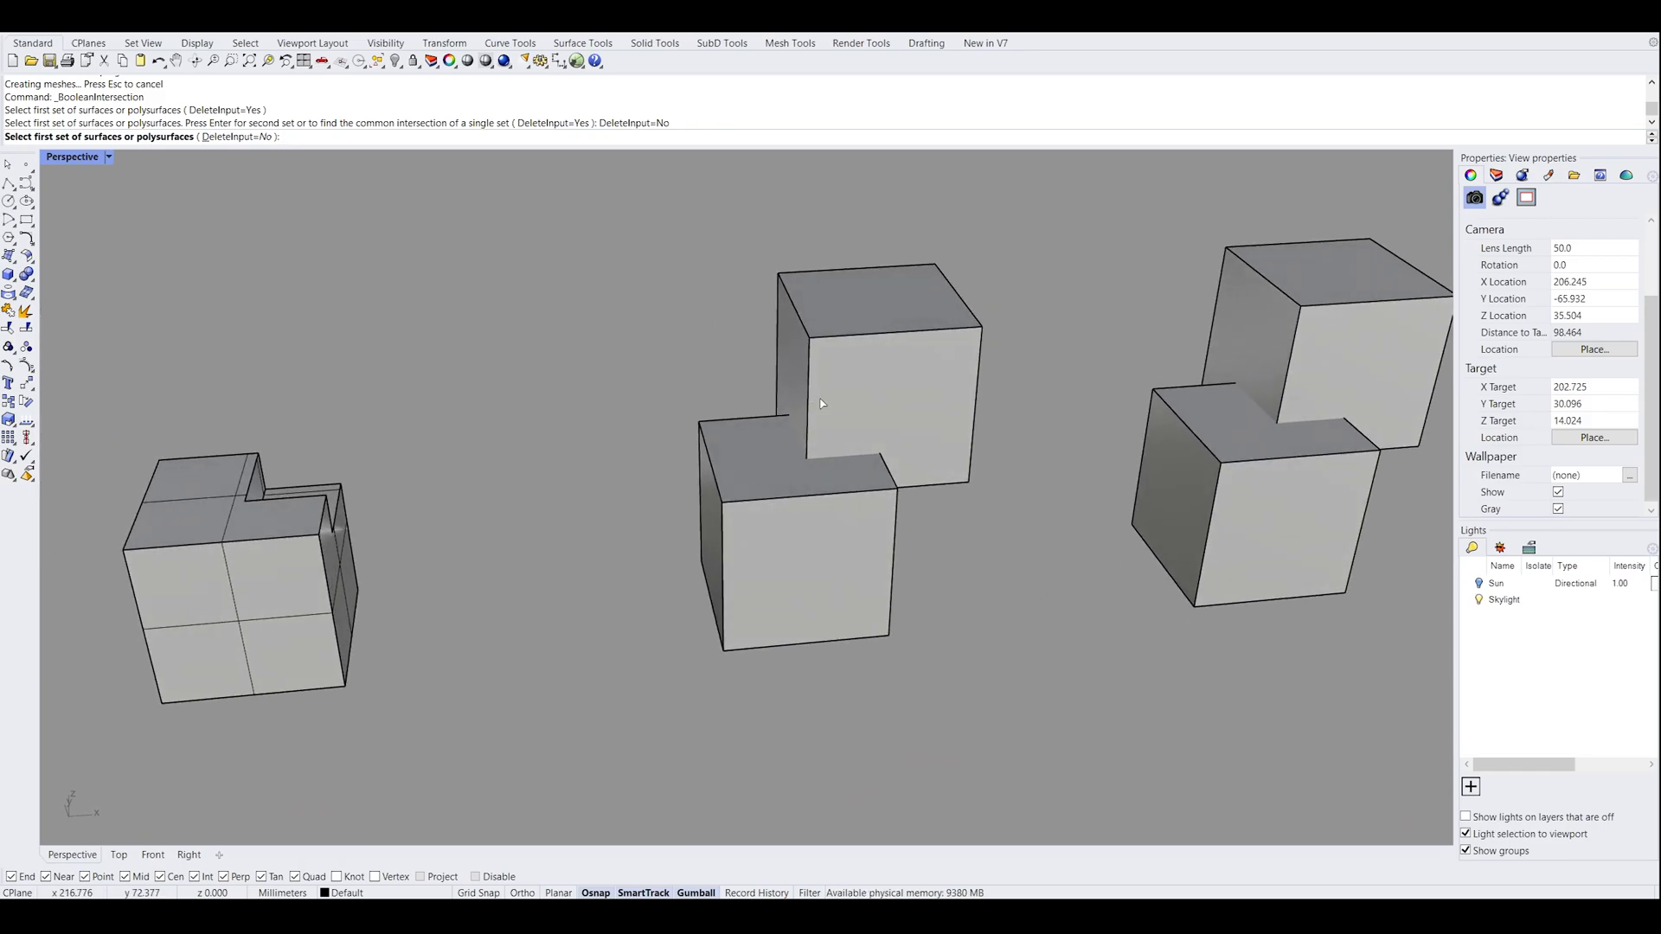
{"action": "key", "text": "Escape"}
Move both boxes of the third pair together along the X axis
{"action": "mouse_move", "coordinate": [989, 508]}
{"action": "right_mouse_down"}
{"action": "mouse_move", "coordinate": [1020, 548]}
{"action": "mouse_move", "coordinate": [989, 511]}
{"action": "right_mouse_up"}
{"action": "left_click", "coordinate": [980, 512]}
{"action": "left_click_drag", "start_coordinate": [942, 489], "coordinate": [1035, 494]}
{"action": "left_click", "coordinate": [1093, 608]}
Shift the third pair's lower box and its upper box back along the X axis one by one so they overlap
{"action": "left_click", "coordinate": [975, 598]}
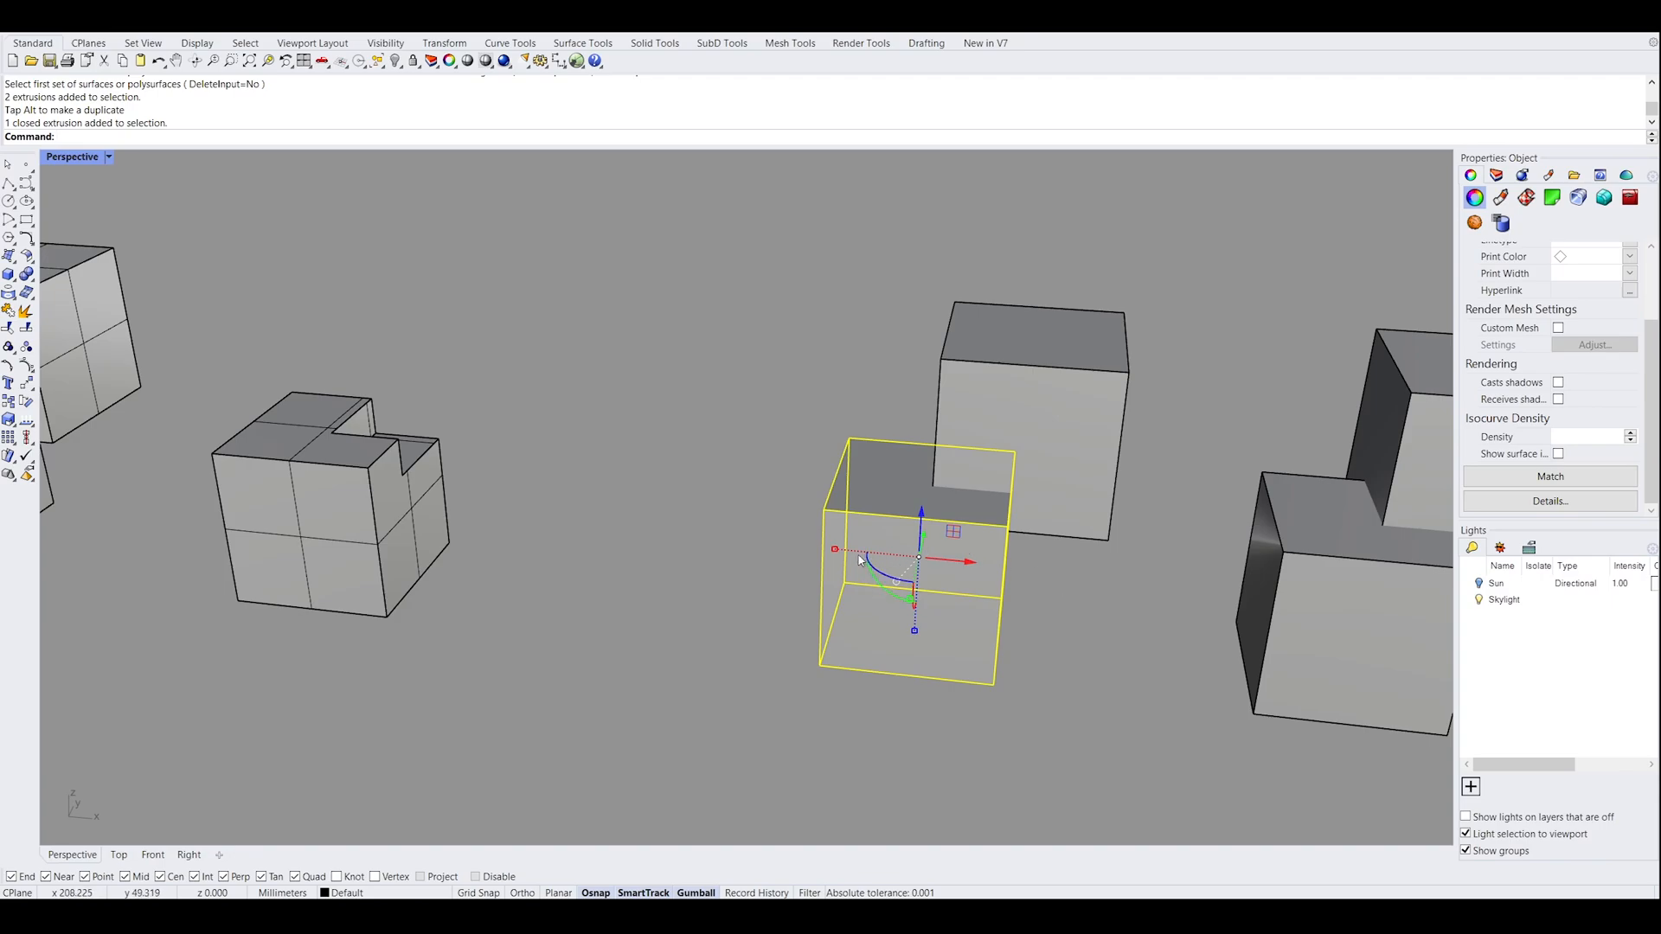
{"action": "left_click_drag", "start_coordinate": [864, 561], "coordinate": [790, 558]}
{"action": "left_click", "coordinate": [1061, 599]}
{"action": "left_click", "coordinate": [1054, 478]}
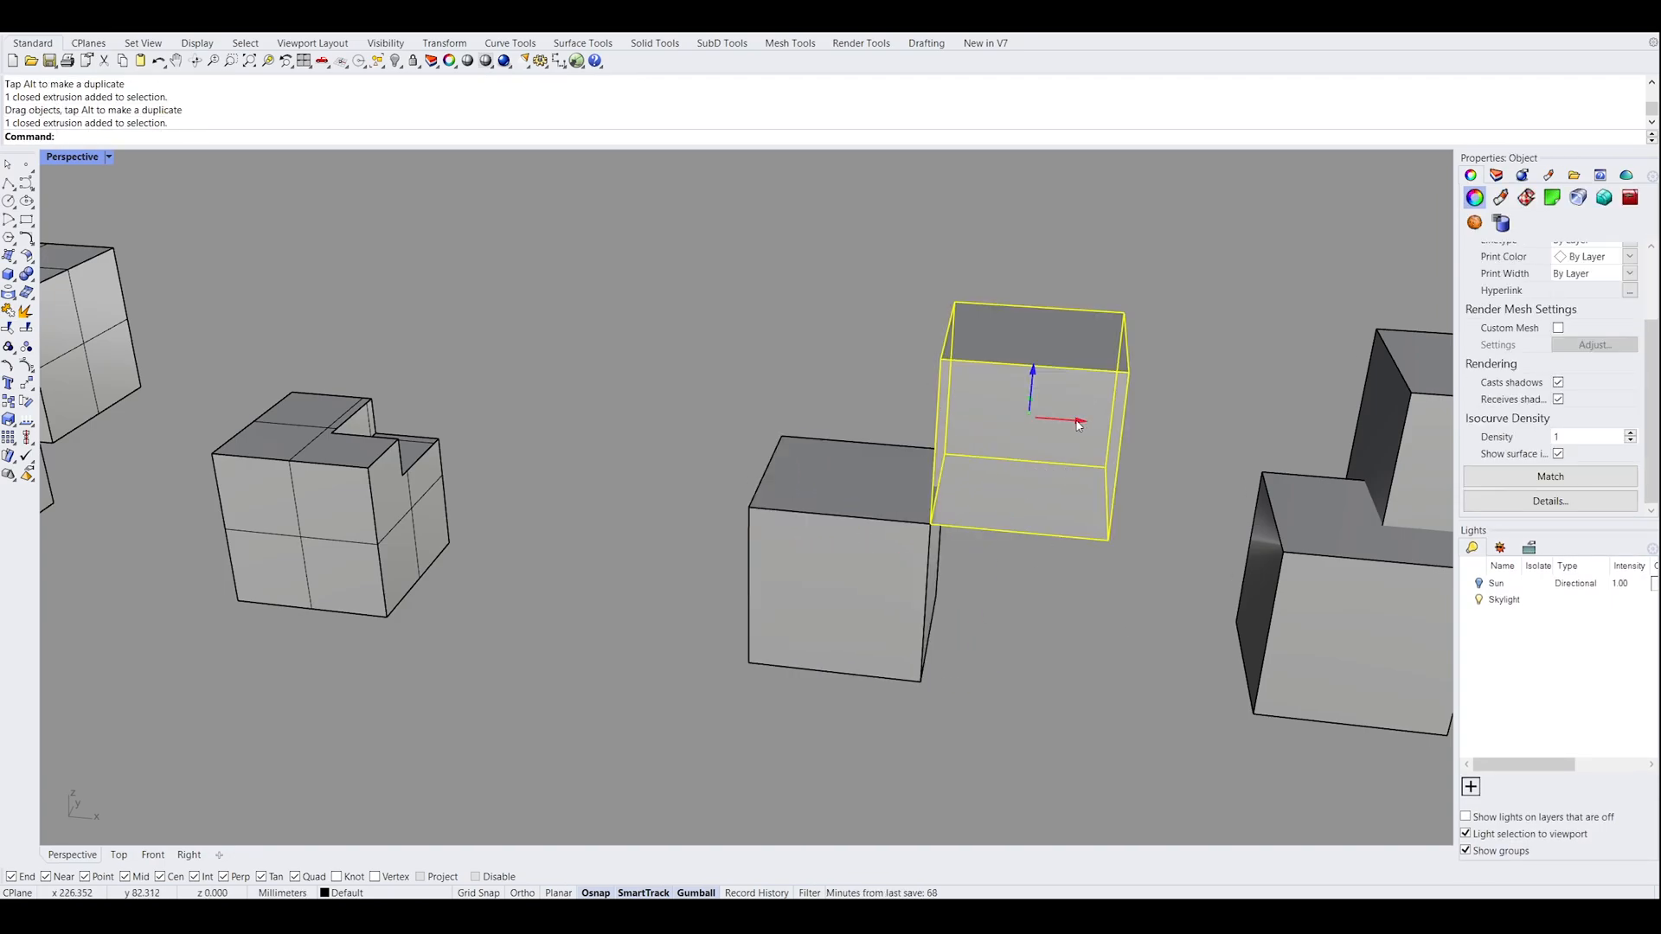
{"action": "left_click_drag", "start_coordinate": [1060, 424], "coordinate": [977, 423]}
{"action": "left_click", "coordinate": [1006, 598]}
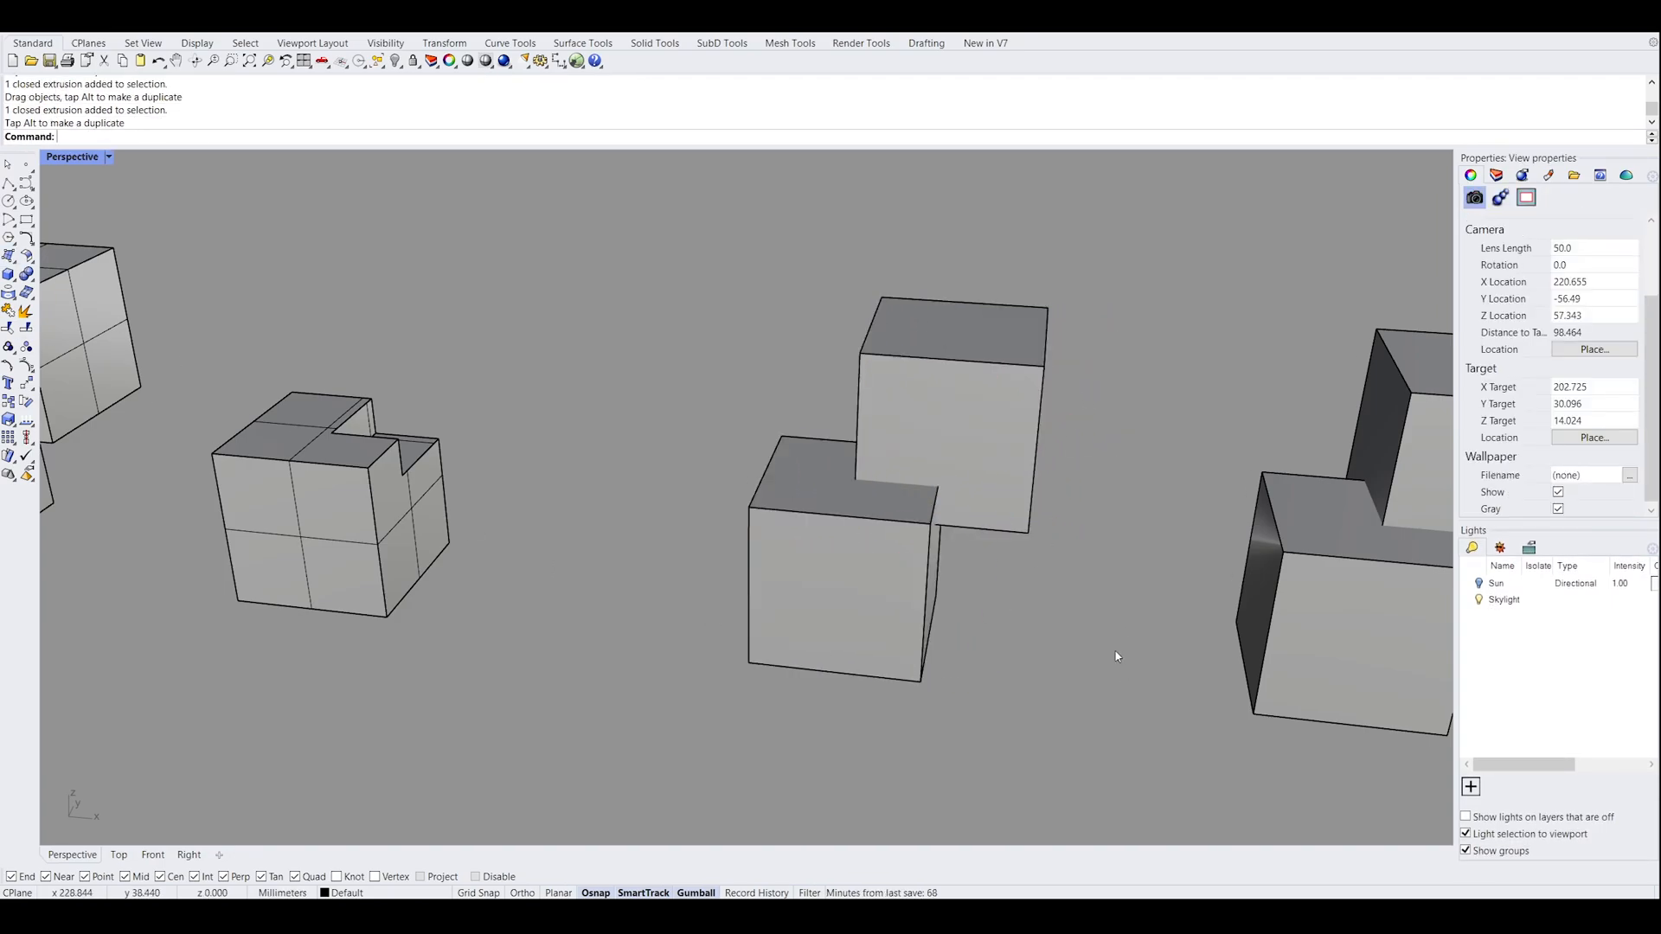
Create the Boolean intersection of the third pair's two boxes as a single set, with DeleteInput set to Yes
{"action": "left_click_drag", "start_coordinate": [1115, 657], "coordinate": [724, 388]}
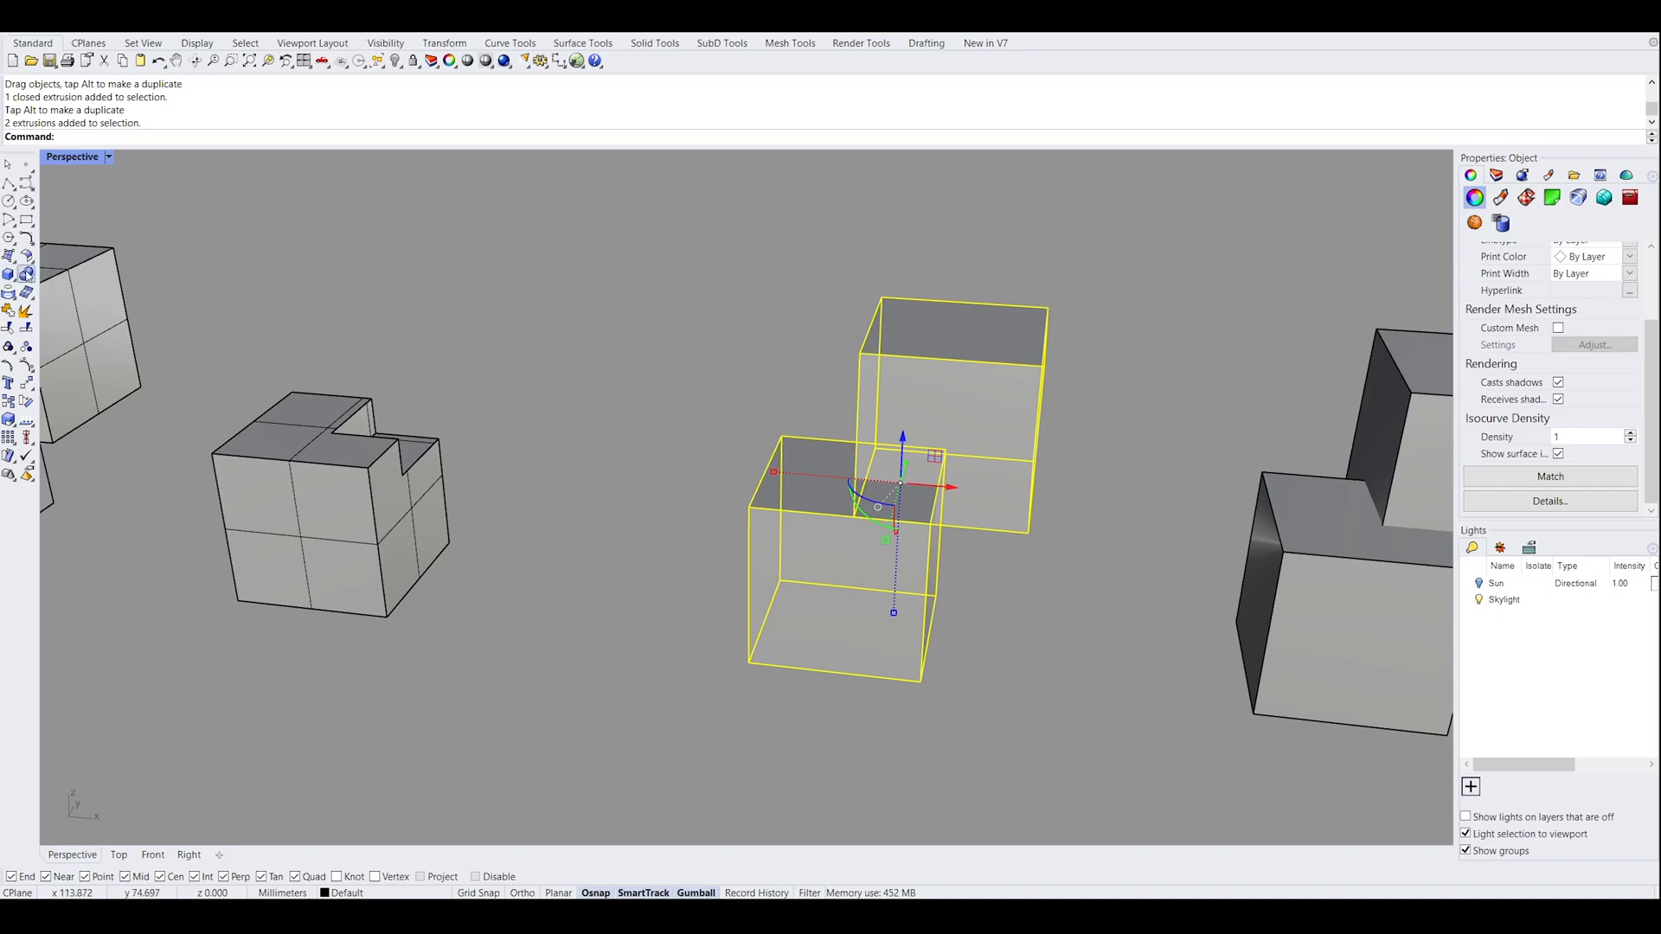
{"action": "left_click", "coordinate": [86, 282]}
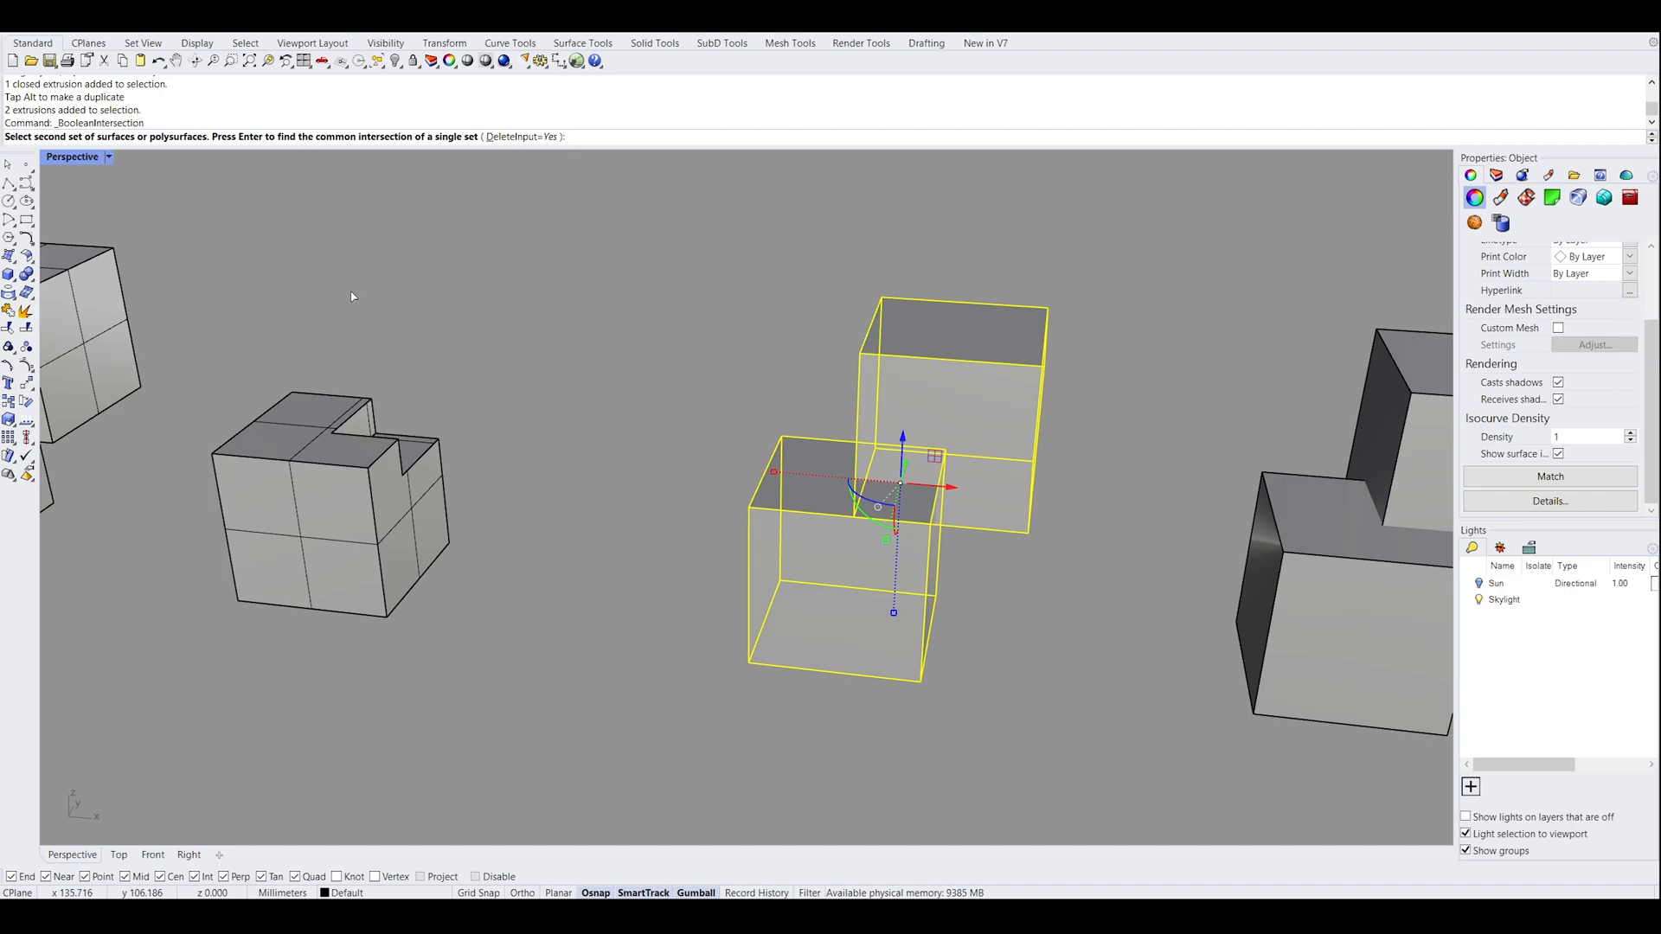
{"action": "key", "text": "Return"}
{"action": "right_click_drag", "start_coordinate": [771, 374], "coordinate": [943, 443]}
{"action": "scroll", "coordinate": [897, 426], "scroll_direction": "up", "scroll_amount": 6}
{"action": "scroll", "coordinate": [898, 430], "scroll_direction": "down", "scroll_amount": 7}
Move the small intersection solid along the X axis into the notch of the Boolean difference solid
{"action": "left_click", "coordinate": [921, 534]}
{"action": "left_click_drag", "start_coordinate": [922, 437], "coordinate": [473, 439]}
{"action": "left_click", "coordinate": [588, 356]}
{"action": "right_click_drag", "start_coordinate": [597, 355], "coordinate": [538, 383]}
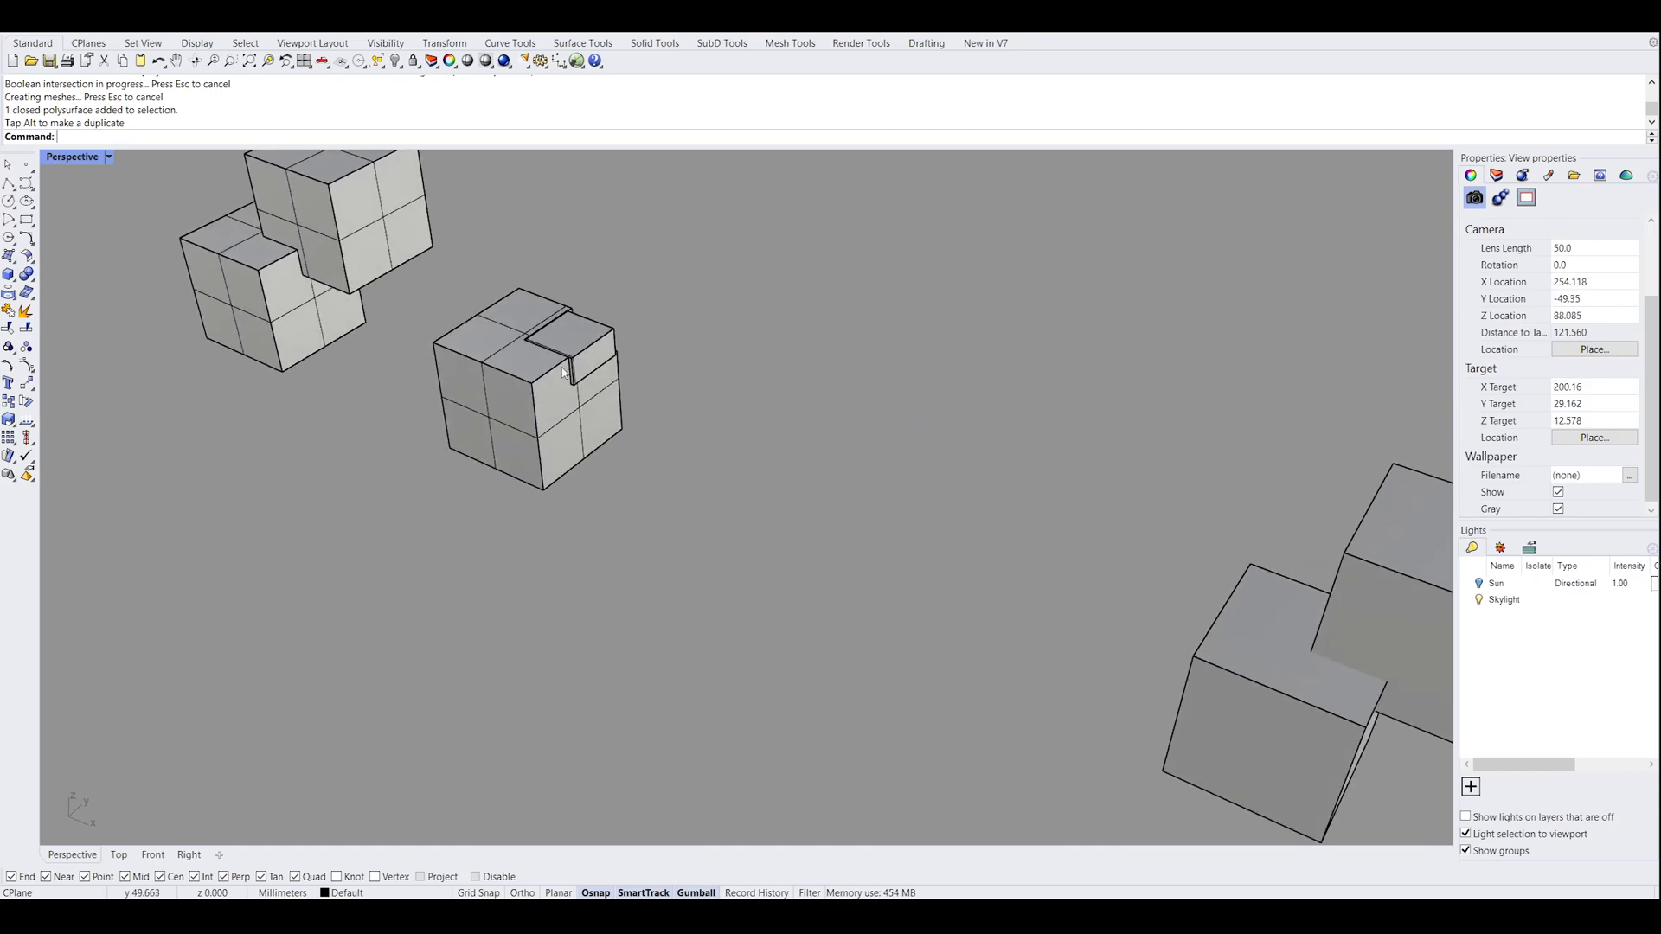
{"action": "key", "text": "Return"}
{"action": "left_click", "coordinate": [583, 346]}
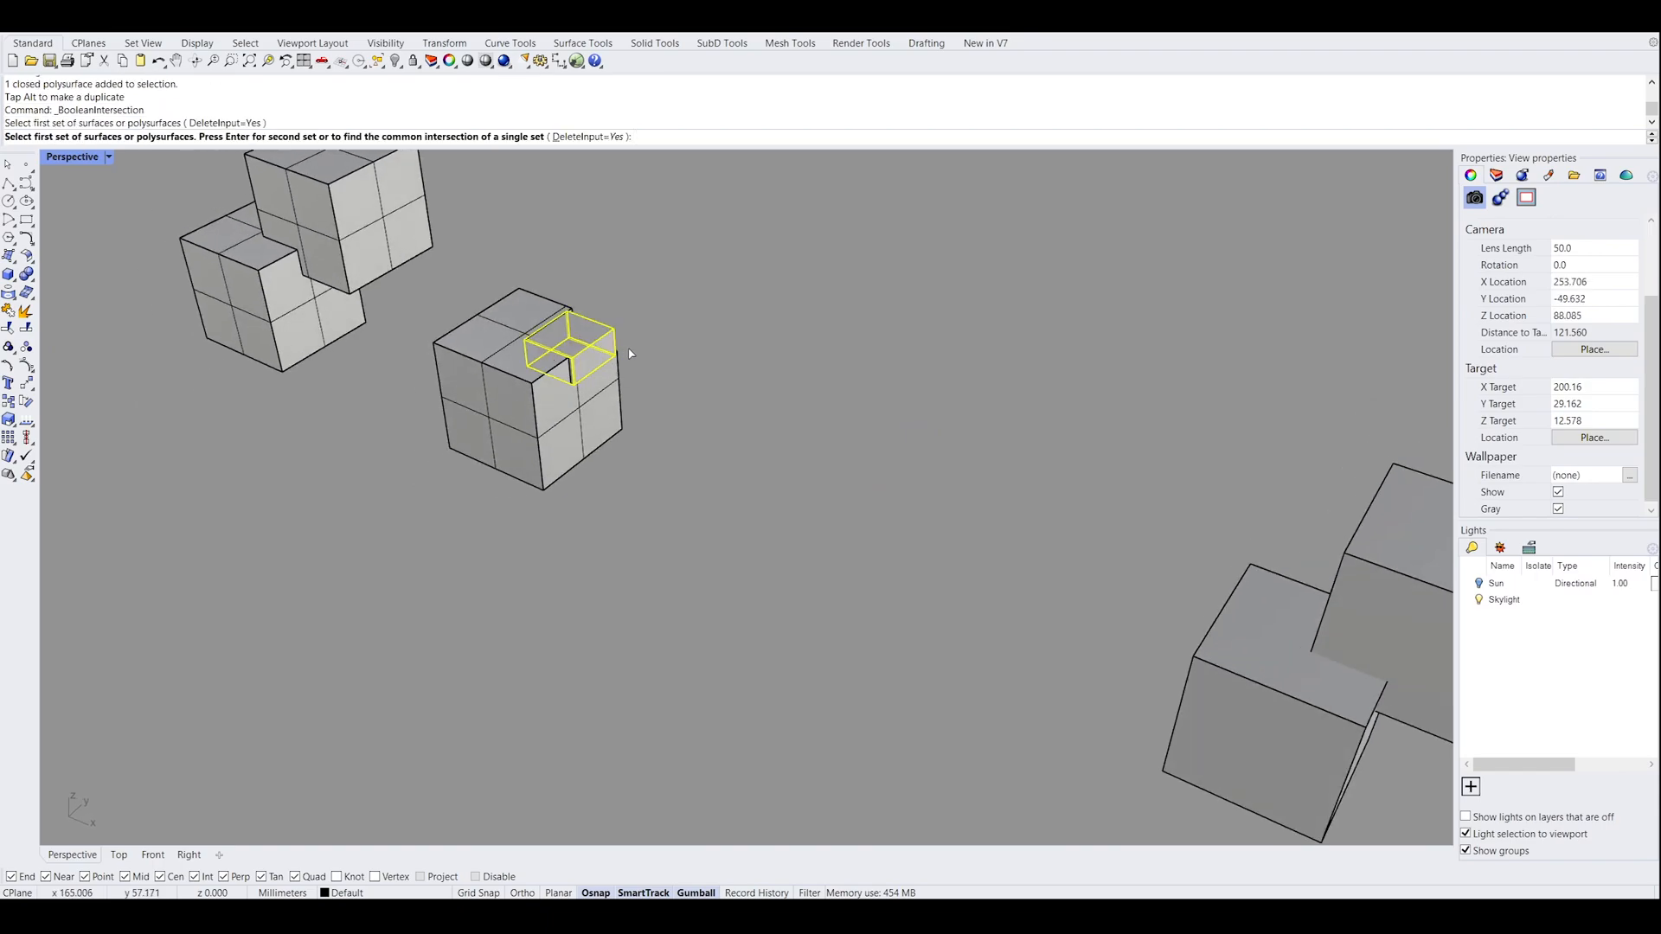
{"action": "left_click", "coordinate": [606, 348]}
{"action": "right_click_drag", "start_coordinate": [715, 363], "coordinate": [708, 396]}
{"action": "scroll", "coordinate": [722, 386], "scroll_direction": "down", "scroll_amount": 6}
{"action": "key", "text": "Return"}
Move the small intersection solid back along the X axis, between the notched box and the last box pair
{"action": "left_click", "coordinate": [617, 378]}
{"action": "left_click_drag", "start_coordinate": [617, 378], "coordinate": [803, 420]}
{"action": "left_click", "coordinate": [934, 491]}
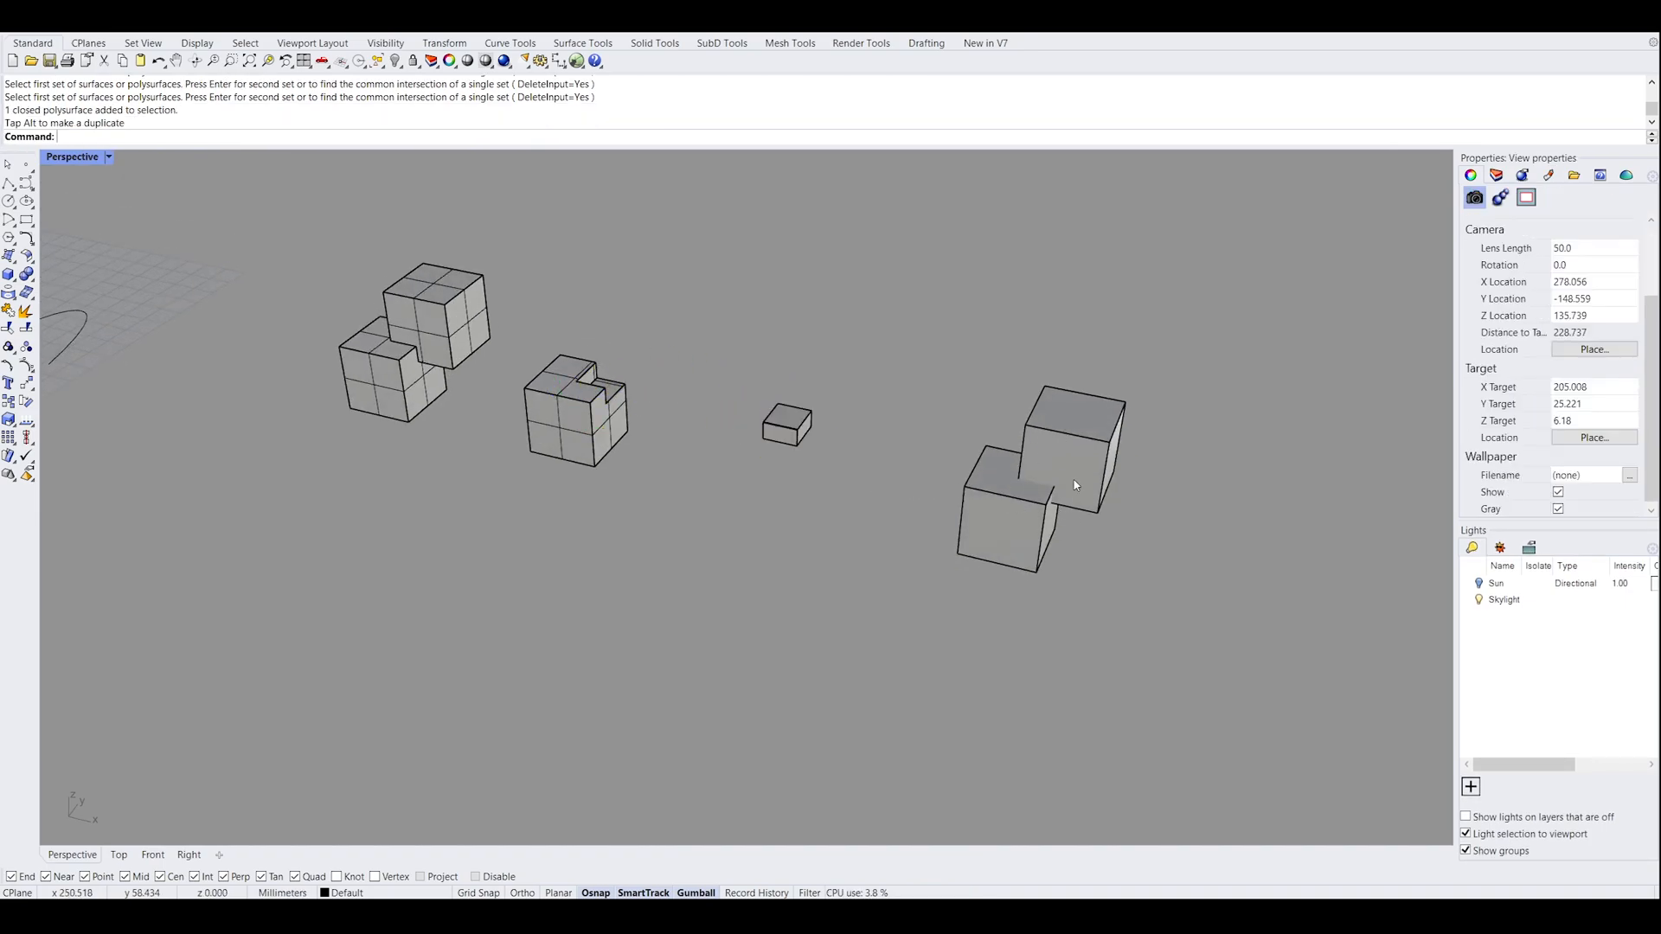
Boolean-split the fourth pair of boxes, using its upper box as the cutting object with DeleteInput set to Yes
{"action": "right_click_drag", "start_coordinate": [1041, 484], "coordinate": [1014, 470]}
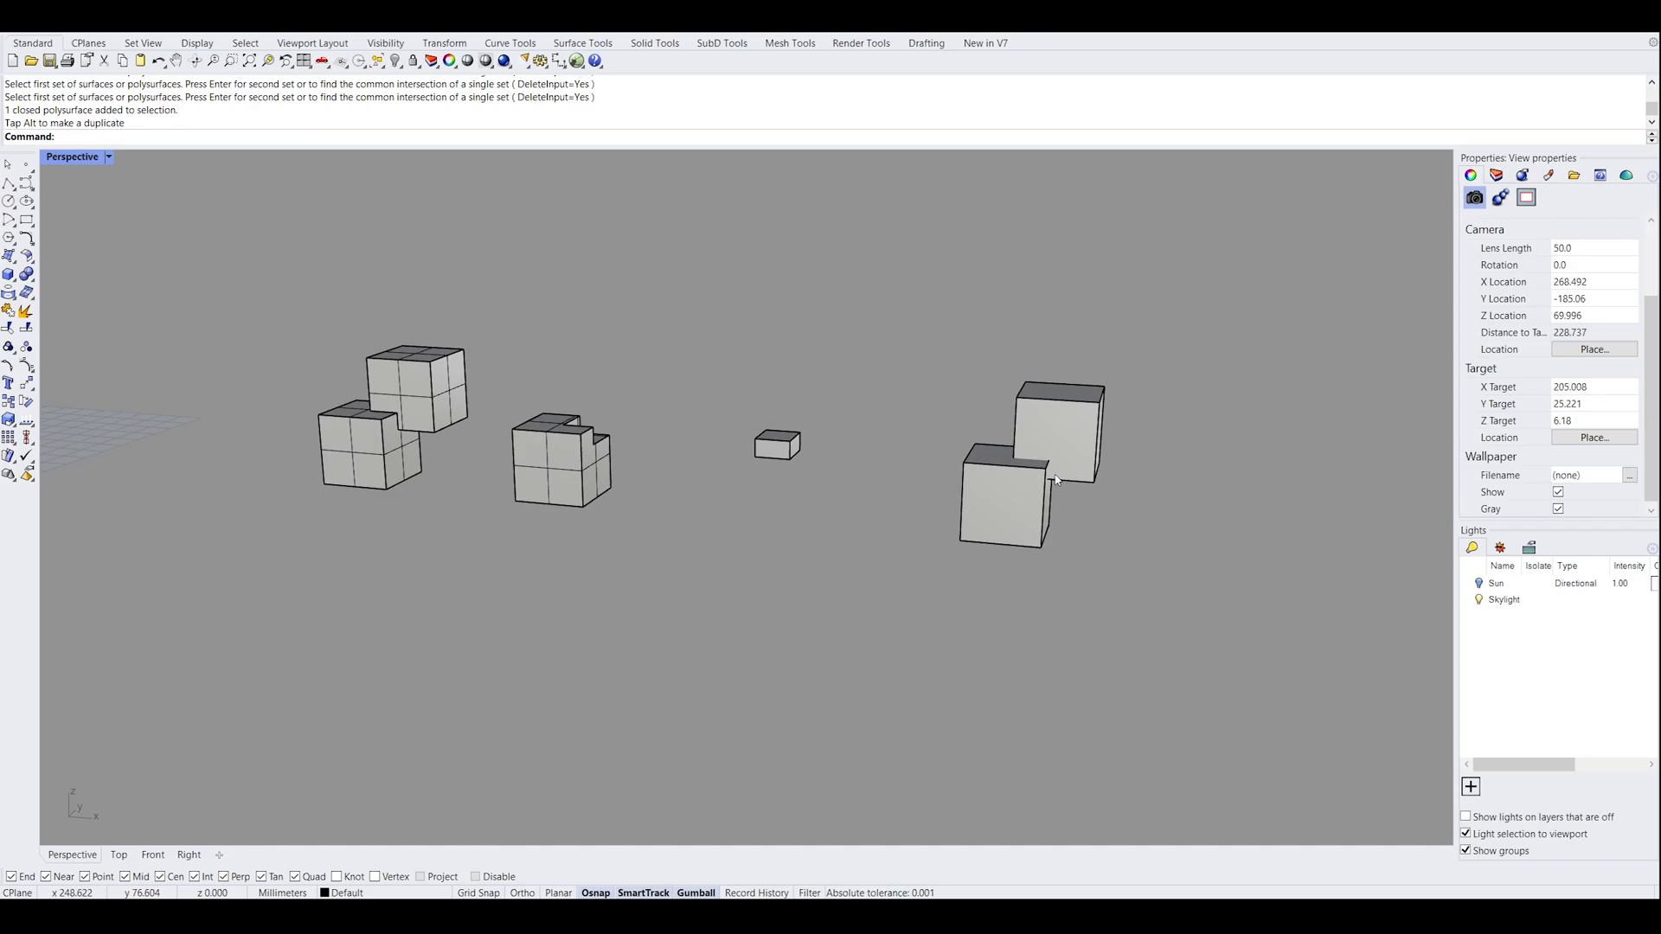
{"action": "scroll", "coordinate": [870, 575], "scroll_direction": "up", "scroll_amount": 5}
{"action": "right_click_drag", "start_coordinate": [869, 575], "coordinate": [996, 687]}
{"action": "scroll", "coordinate": [994, 683], "scroll_direction": "down", "scroll_amount": 5}
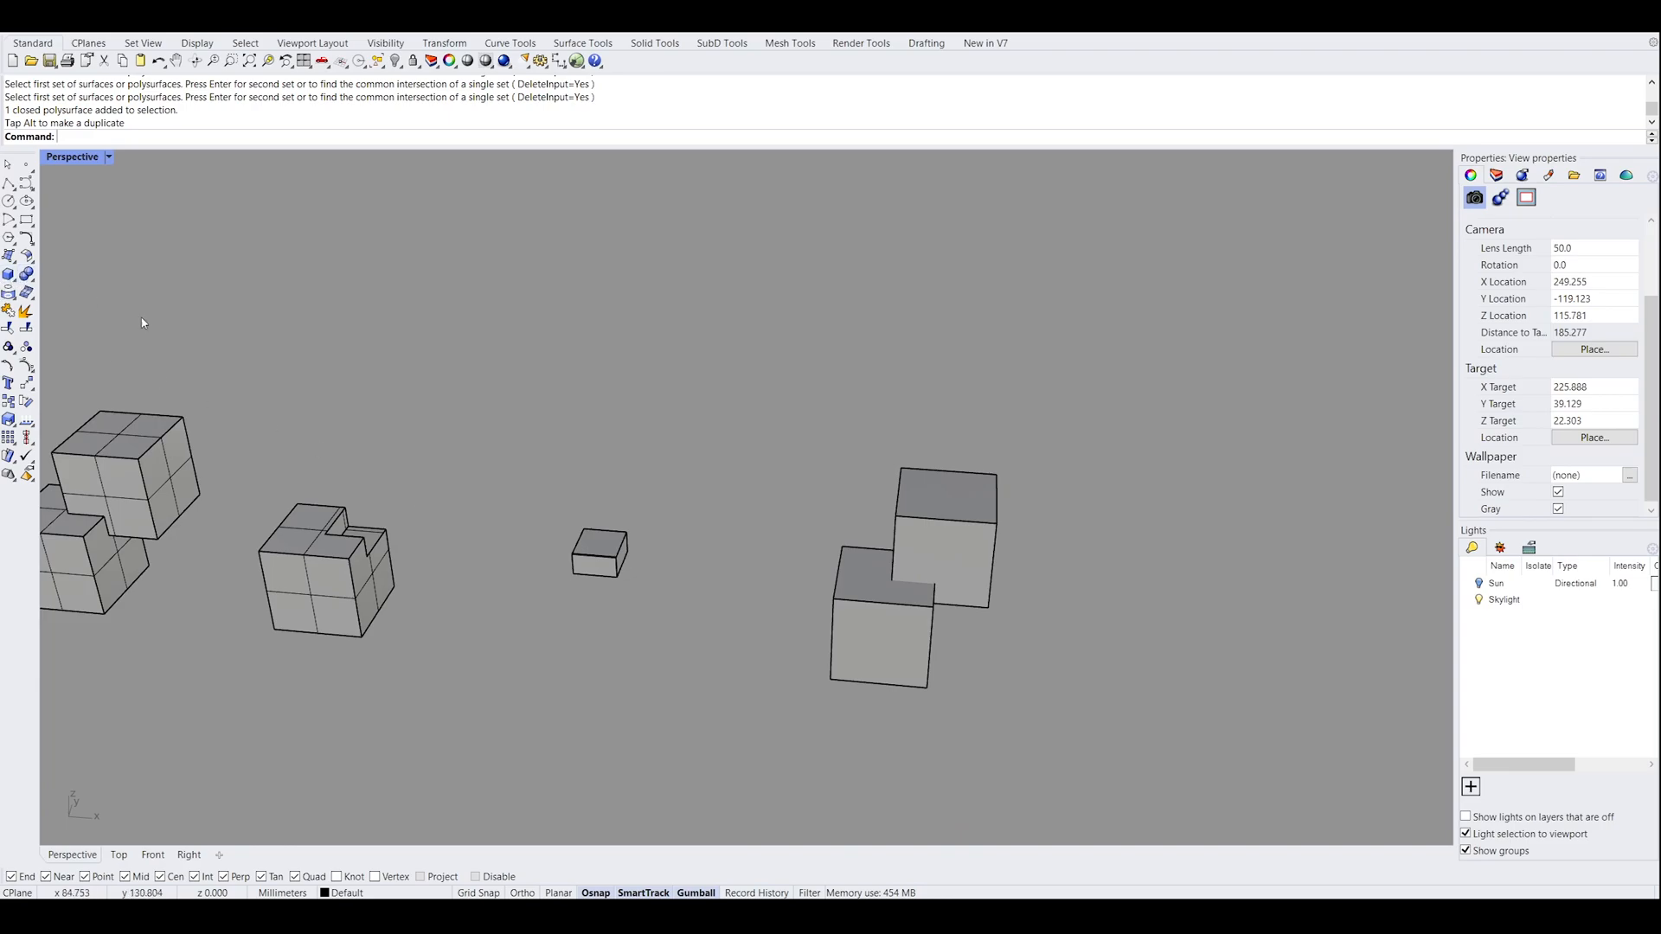
{"action": "left_click_drag", "start_coordinate": [1062, 689], "coordinate": [789, 494]}
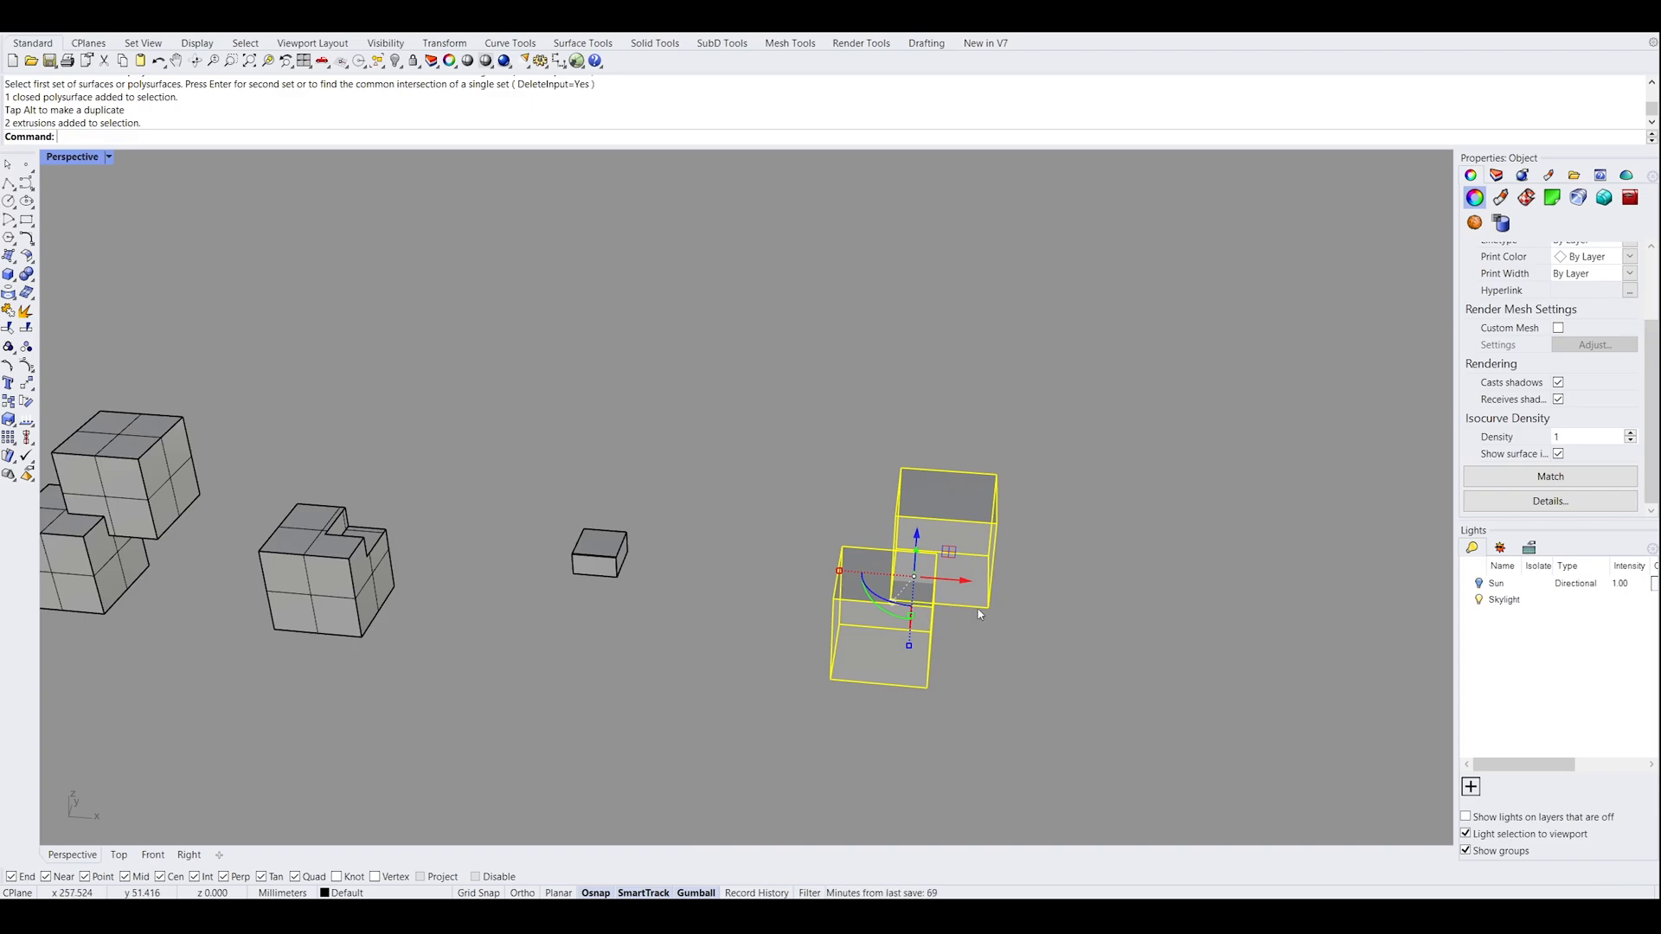
{"action": "right_click_drag", "start_coordinate": [905, 634], "coordinate": [1049, 597]}
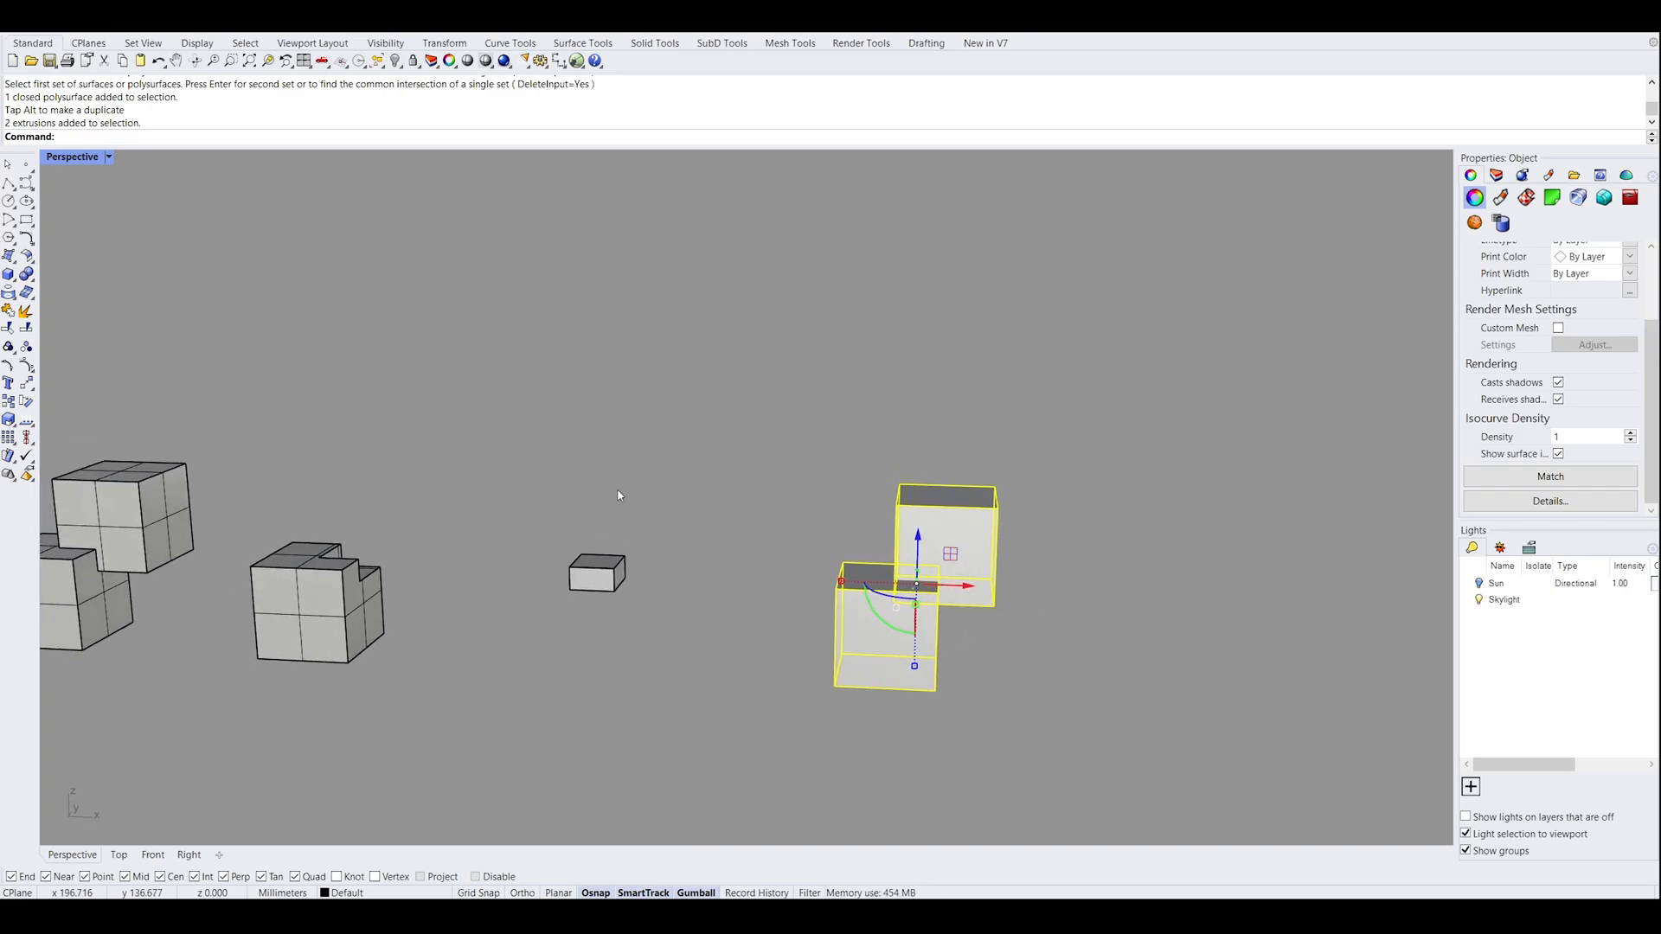
{"action": "left_click", "coordinate": [33, 279]}
{"action": "left_click", "coordinate": [988, 553]}
{"action": "right_click_drag", "start_coordinate": [1068, 531], "coordinate": [991, 559]}
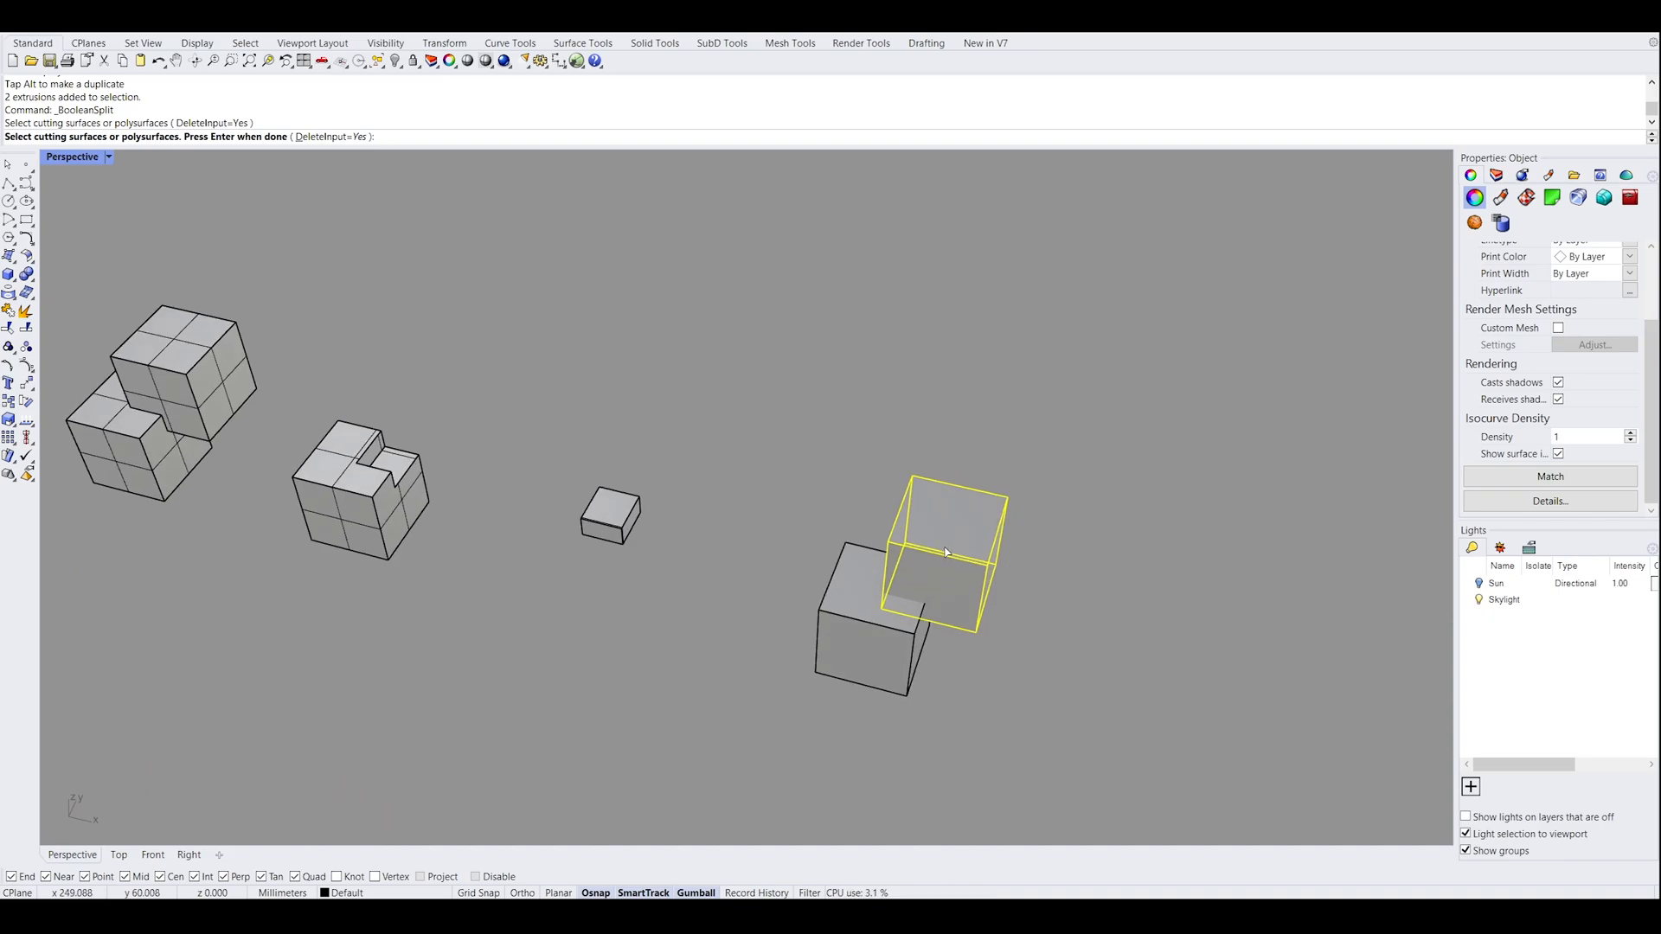
{"action": "key", "text": "Return"}
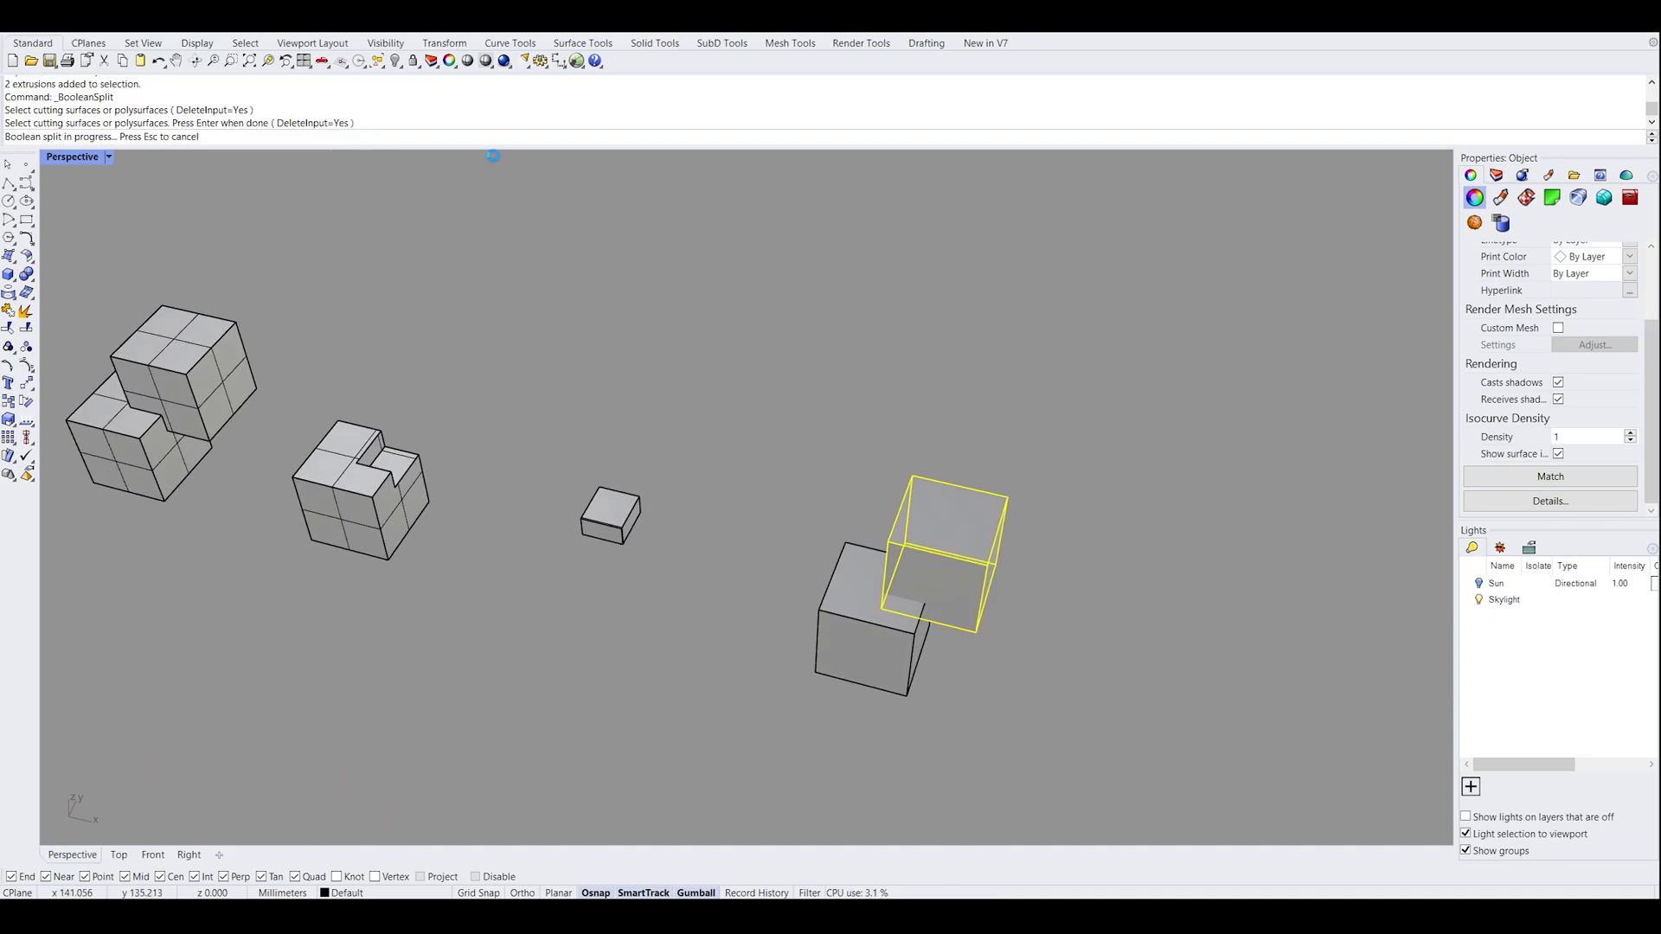
Drag the fourth pair's upper box away from the split lower box
{"action": "left_click", "coordinate": [1010, 582]}
{"action": "left_click_drag", "start_coordinate": [989, 567], "coordinate": [1082, 587]}
{"action": "left_click", "coordinate": [1123, 660]}
Move the small split-off corner piece out of the lower box's notch and put it back in
{"action": "left_click", "coordinate": [911, 592]}
{"action": "right_click_drag", "start_coordinate": [984, 618], "coordinate": [935, 685]}
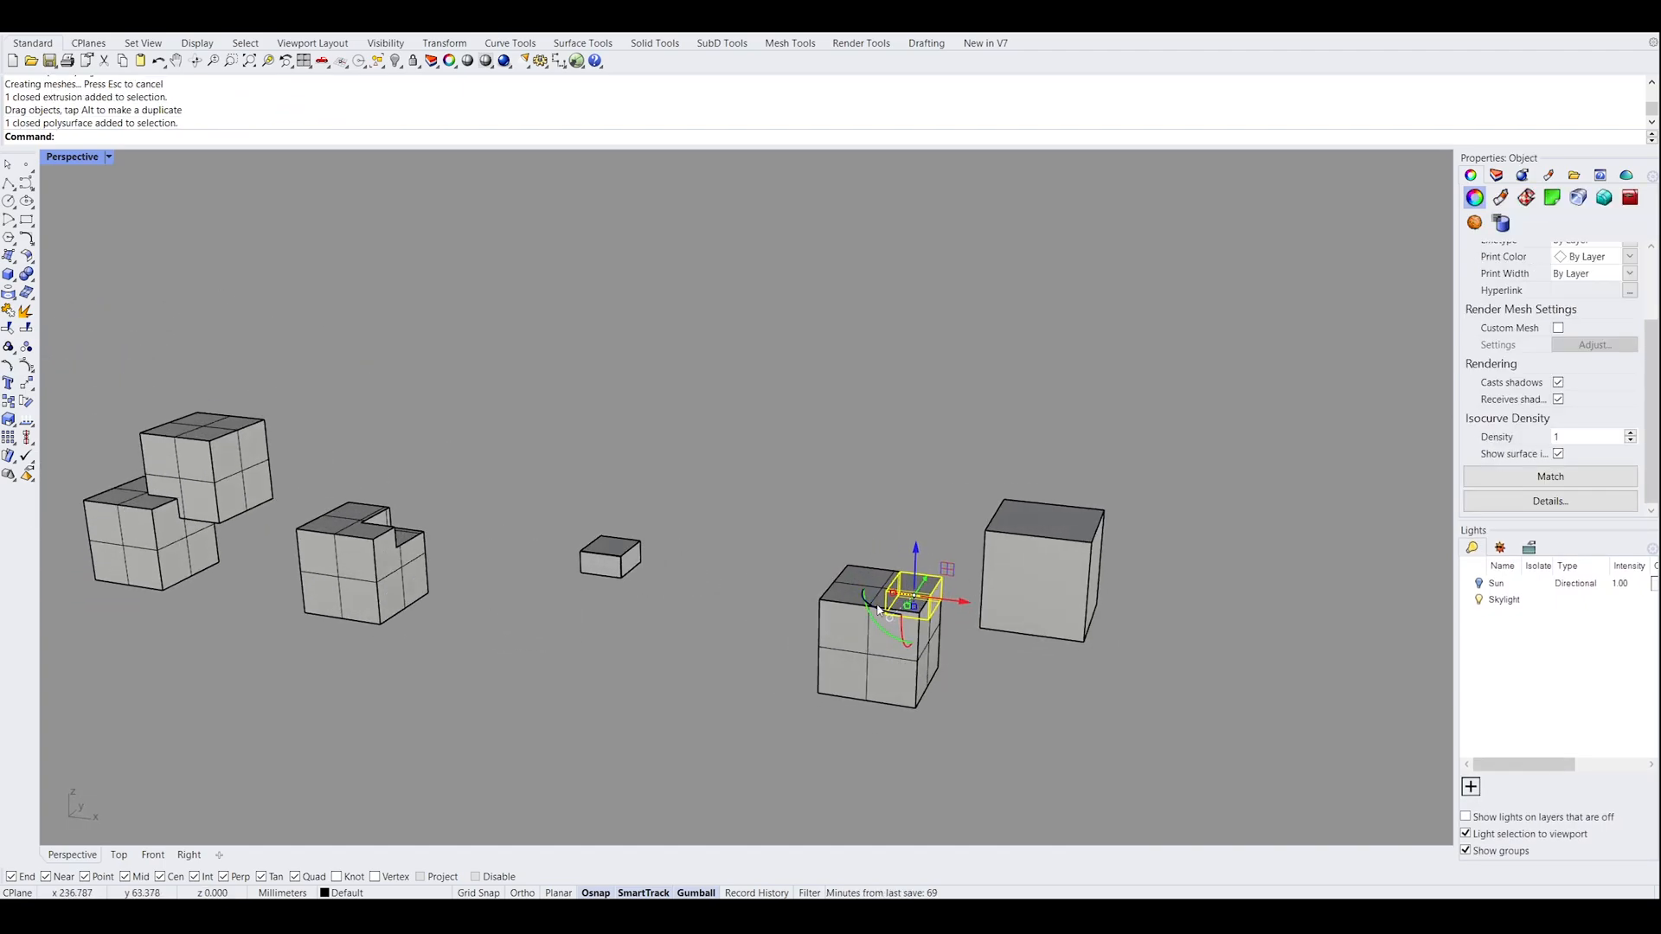
{"action": "scroll", "coordinate": [957, 613], "scroll_direction": "up", "scroll_amount": 4}
{"action": "scroll", "coordinate": [957, 613], "scroll_direction": "up", "scroll_amount": 4}
{"action": "scroll", "coordinate": [364, 519], "scroll_direction": "down", "scroll_amount": 6}
{"action": "right_click_drag", "start_coordinate": [364, 519], "coordinate": [369, 578]}
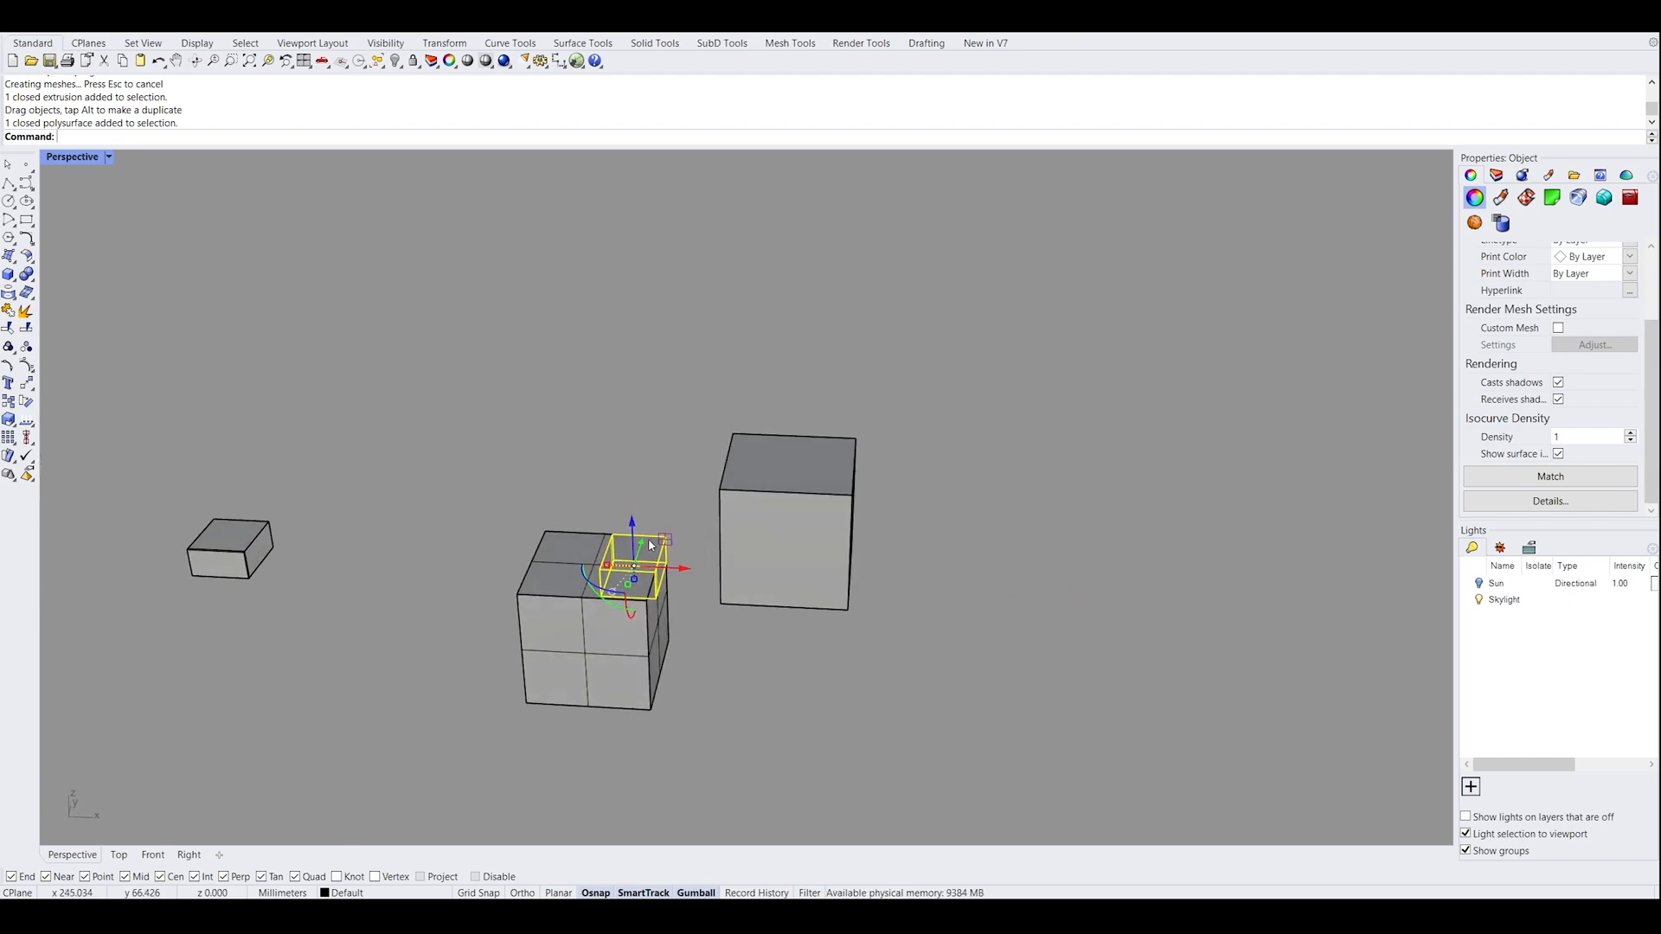
{"action": "left_click_drag", "start_coordinate": [639, 545], "coordinate": [681, 443]}
{"action": "left_click", "coordinate": [683, 522]}
{"action": "right_click_drag", "start_coordinate": [684, 522], "coordinate": [558, 606]}
{"action": "left_click", "coordinate": [761, 359]}
{"action": "left_click_drag", "start_coordinate": [761, 359], "coordinate": [662, 502]}
Examine the Boolean split parts by selecting the upper box, the notched lower box and the small corner piece in turn
{"action": "left_click", "coordinate": [753, 554]}
{"action": "right_click_drag", "start_coordinate": [753, 554], "coordinate": [789, 546]}
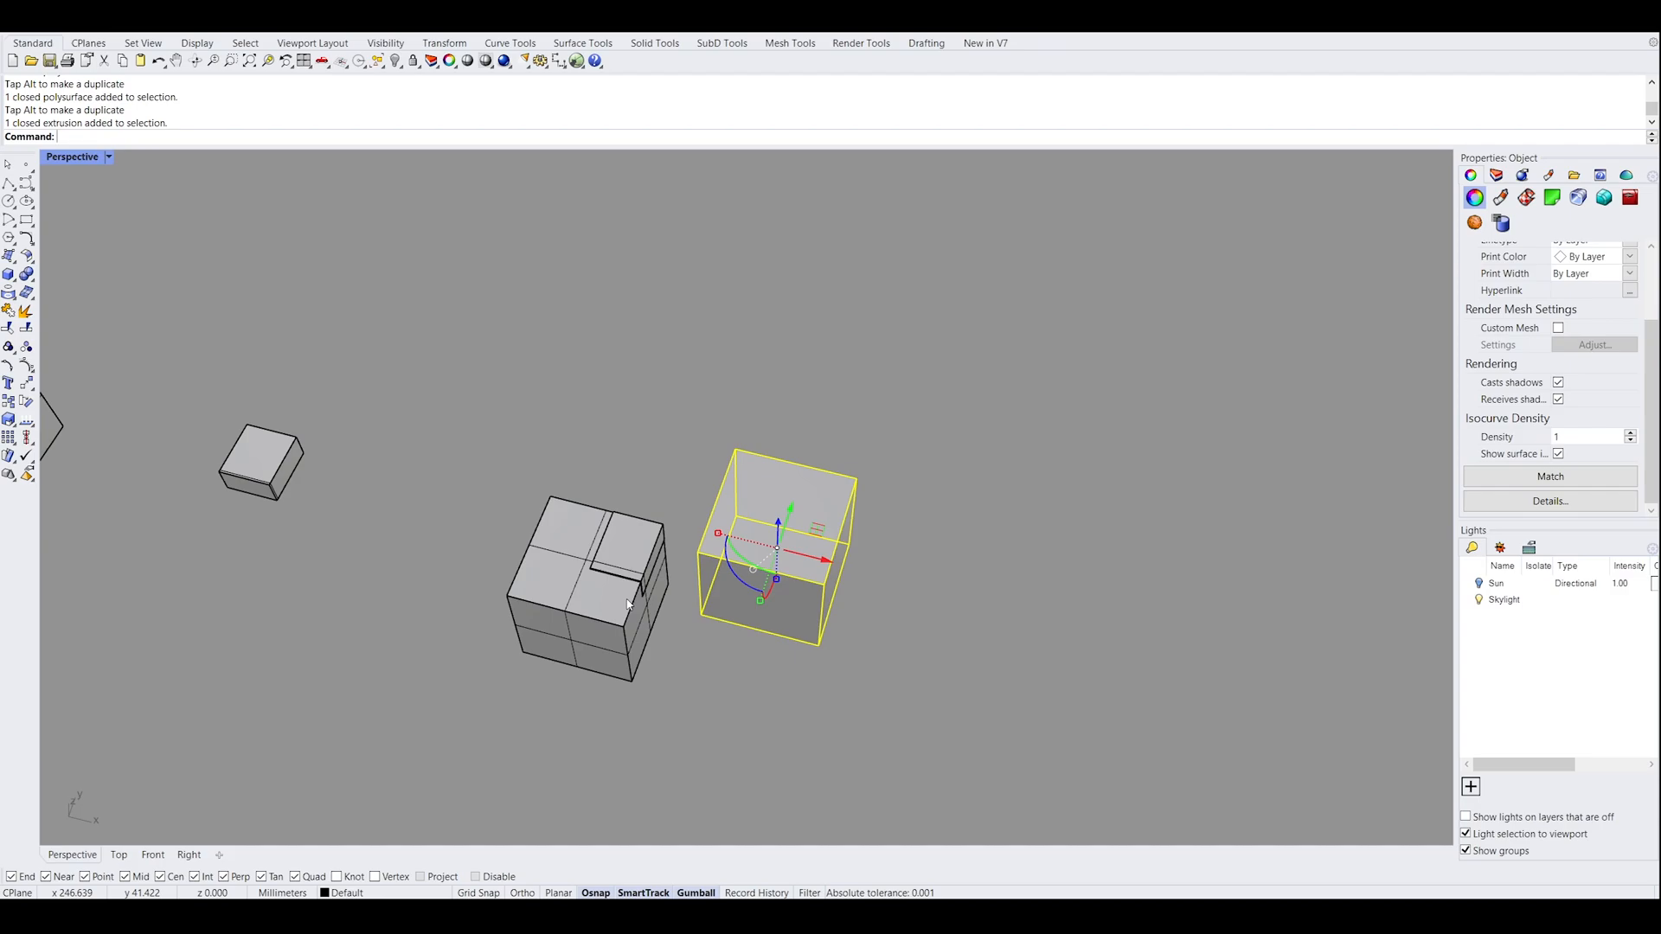
{"action": "right_click_drag", "start_coordinate": [638, 603], "coordinate": [597, 594]}
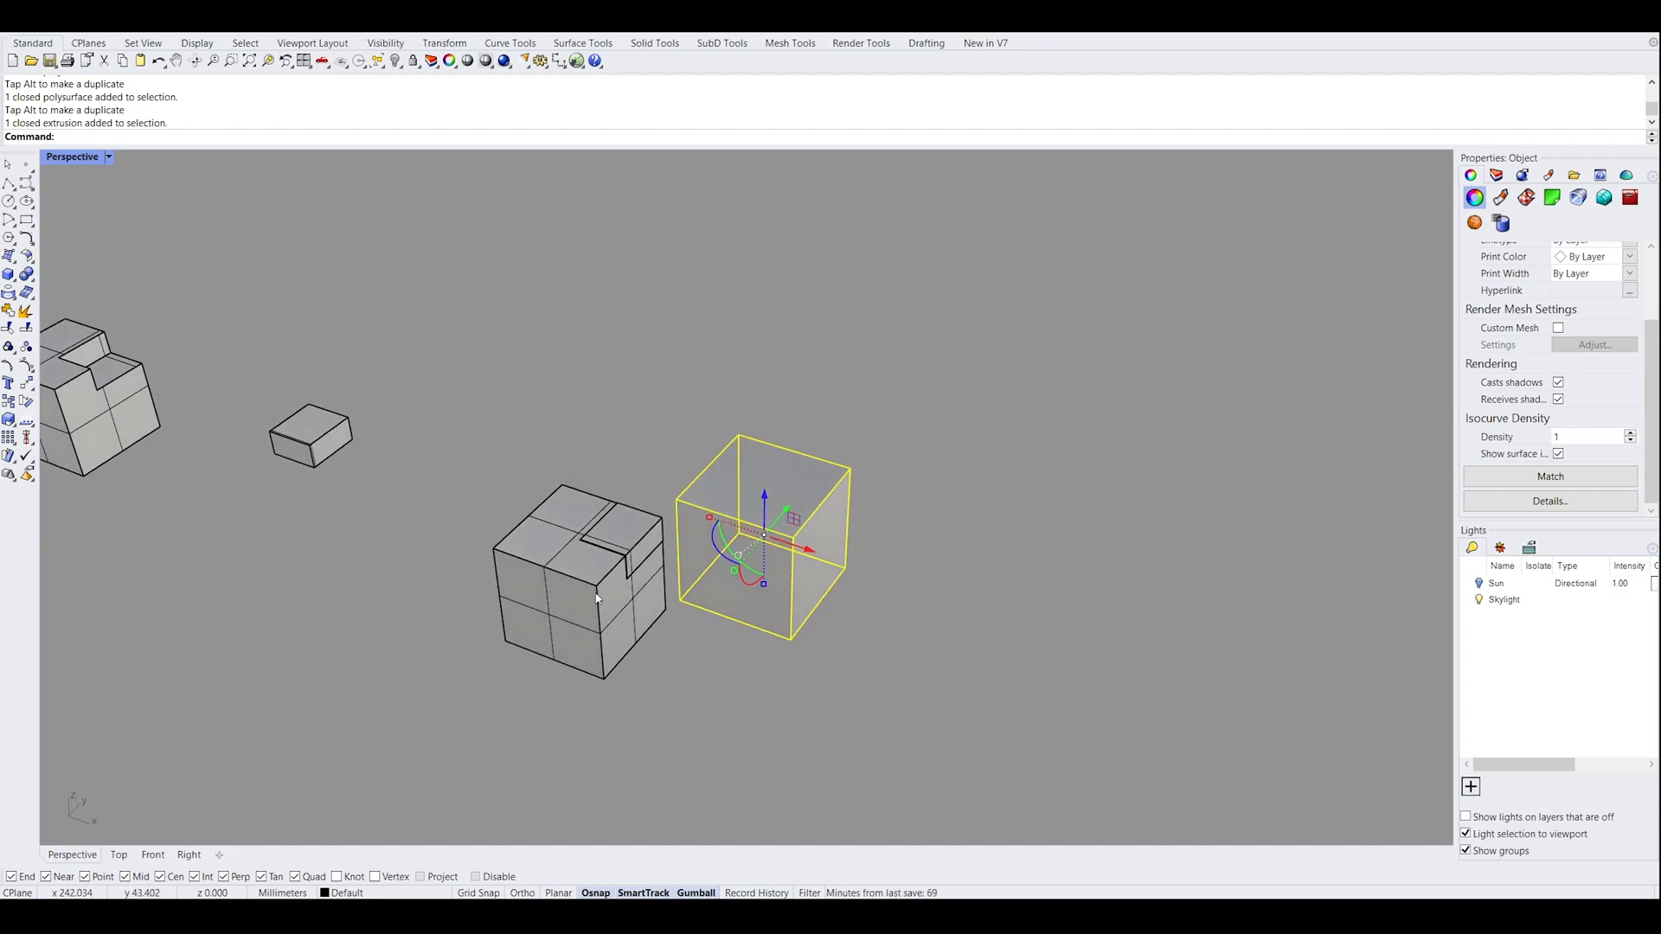
{"action": "left_click", "coordinate": [574, 581]}
{"action": "left_click", "coordinate": [619, 445]}
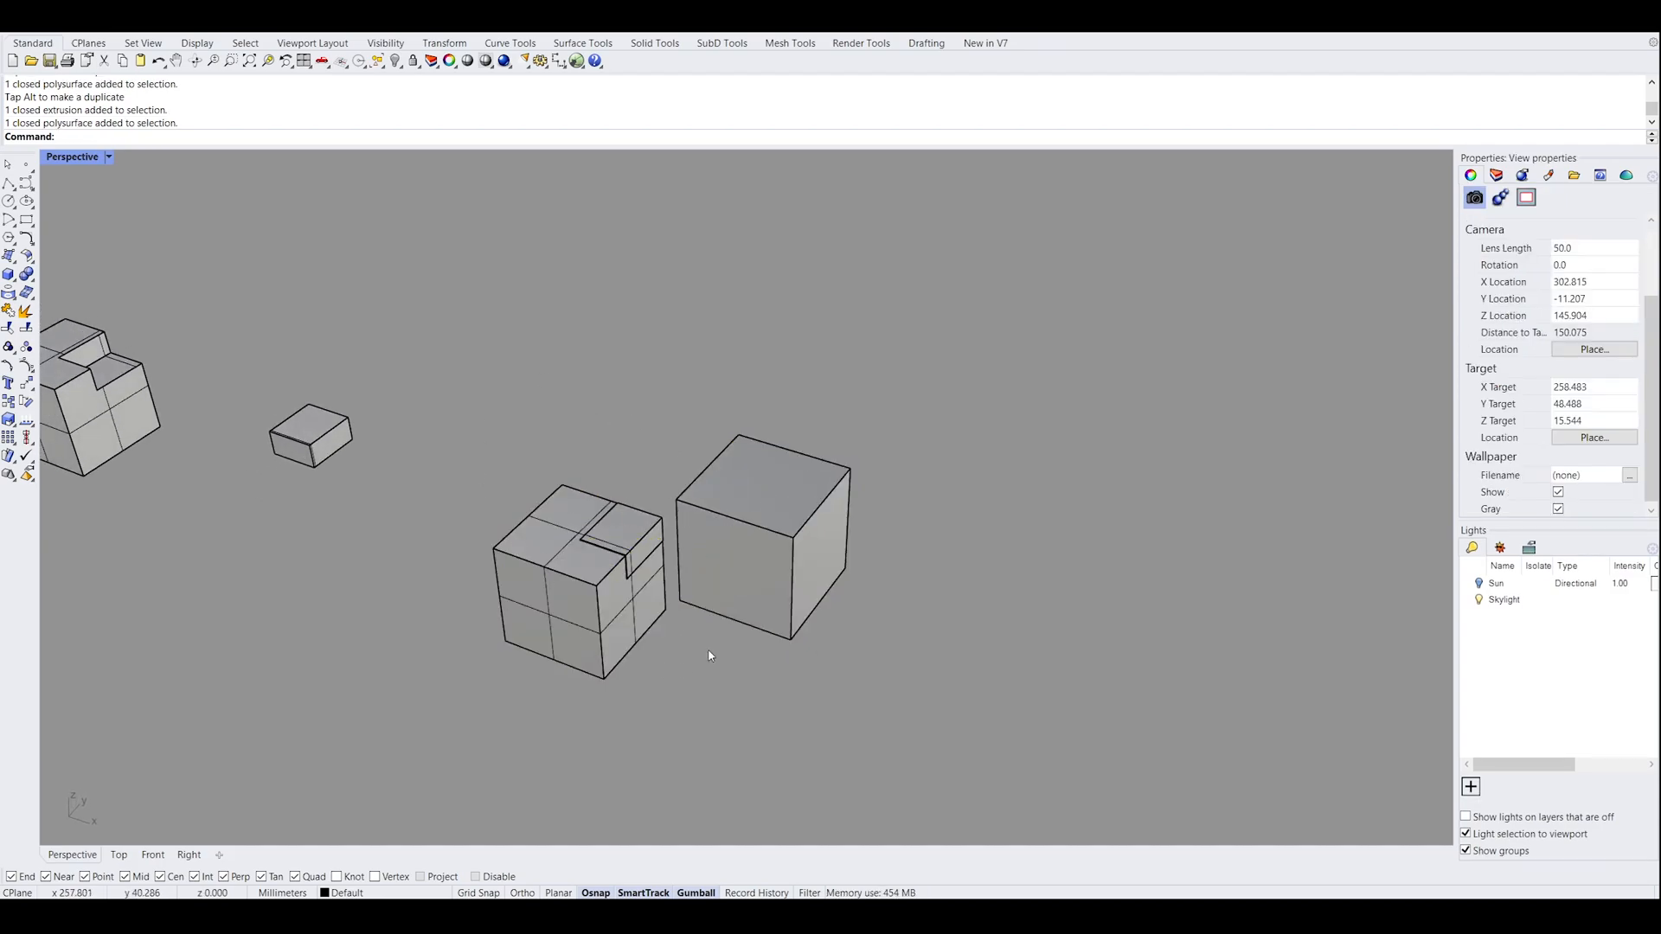
{"action": "left_click", "coordinate": [638, 531]}
{"action": "mouse_move", "coordinate": [644, 541]}
{"action": "right_mouse_down"}
{"action": "mouse_move", "coordinate": [702, 569]}
{"action": "mouse_move", "coordinate": [662, 525]}
{"action": "right_mouse_up"}
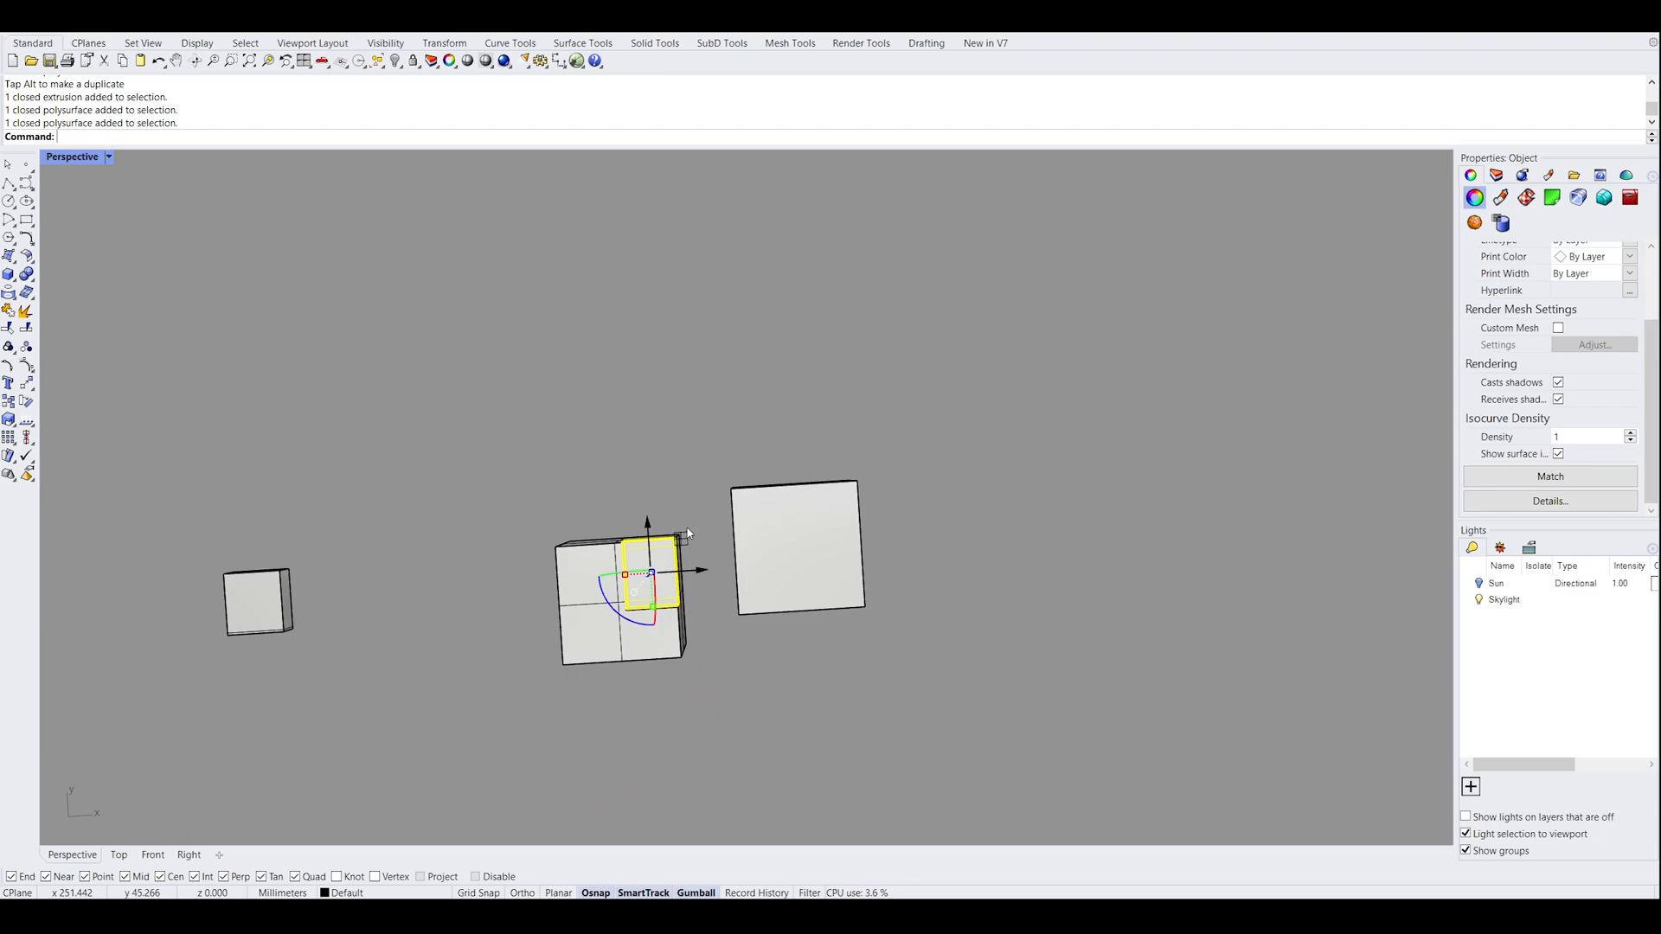
Move the small split-off corner piece out of the lower box's notch to an open spot behind the boxes
{"action": "left_click_drag", "start_coordinate": [686, 541], "coordinate": [752, 294]}
{"action": "left_click", "coordinate": [740, 605]}
{"action": "right_click_drag", "start_coordinate": [723, 705], "coordinate": [663, 678]}
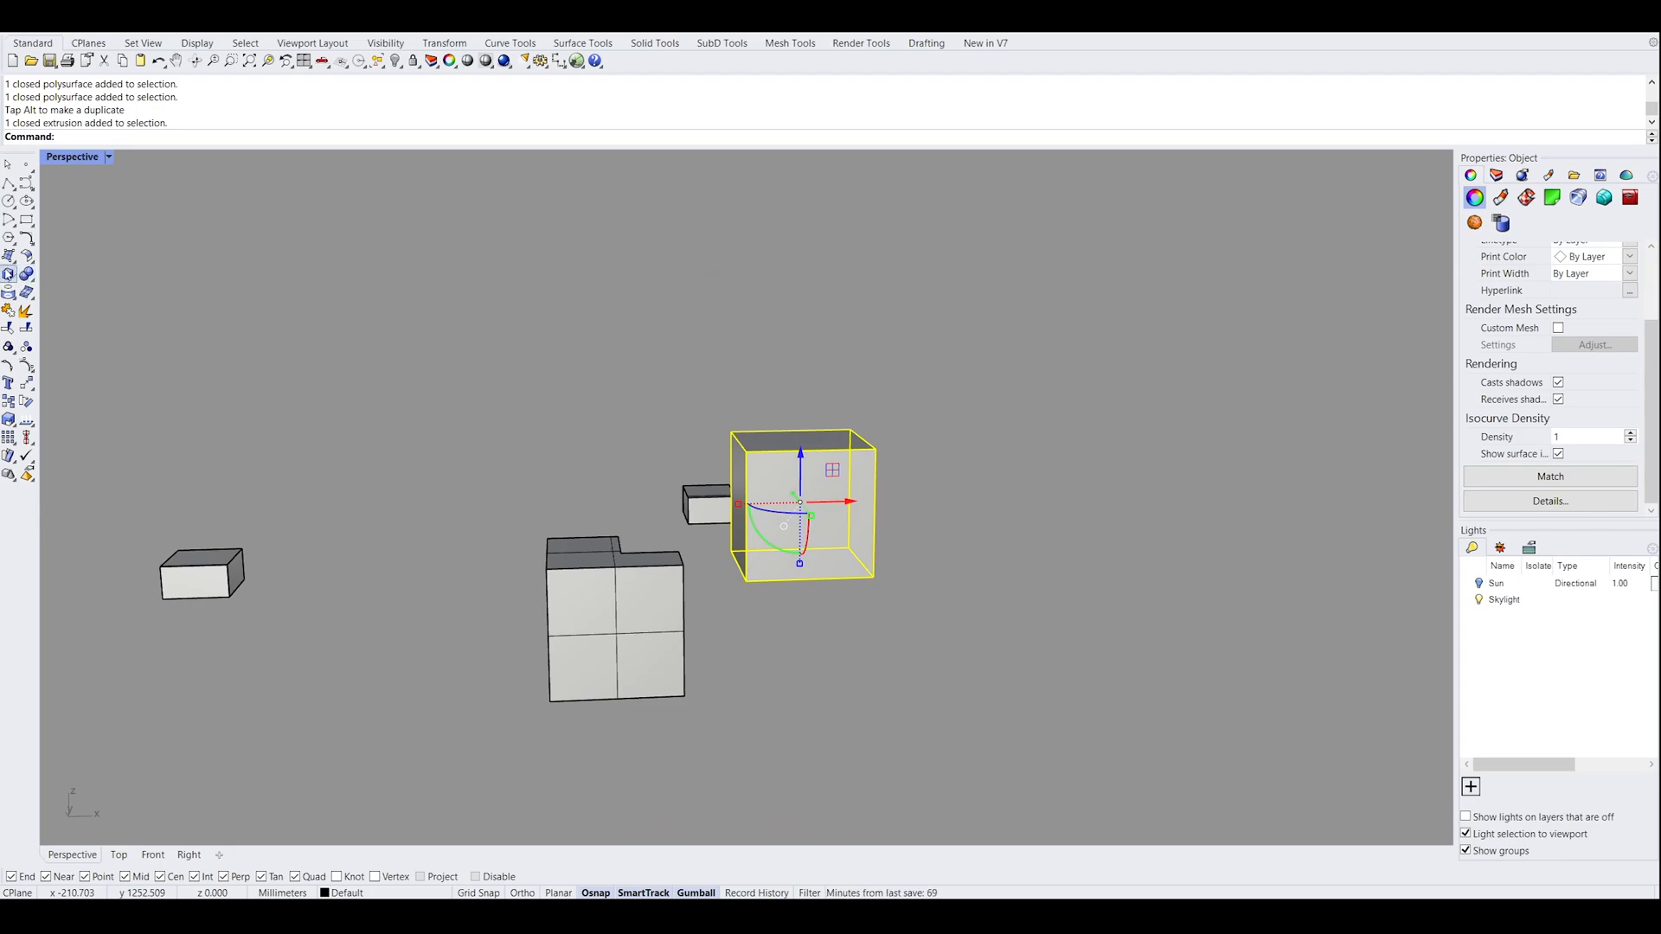
Create a sphere larger than the notched box in front of it and move it so the two solids overlap
{"action": "left_click", "coordinate": [66, 287]}
{"action": "left_click", "coordinate": [470, 740]}
{"action": "left_click", "coordinate": [617, 728]}
{"action": "right_click_drag", "start_coordinate": [743, 659], "coordinate": [410, 642]}
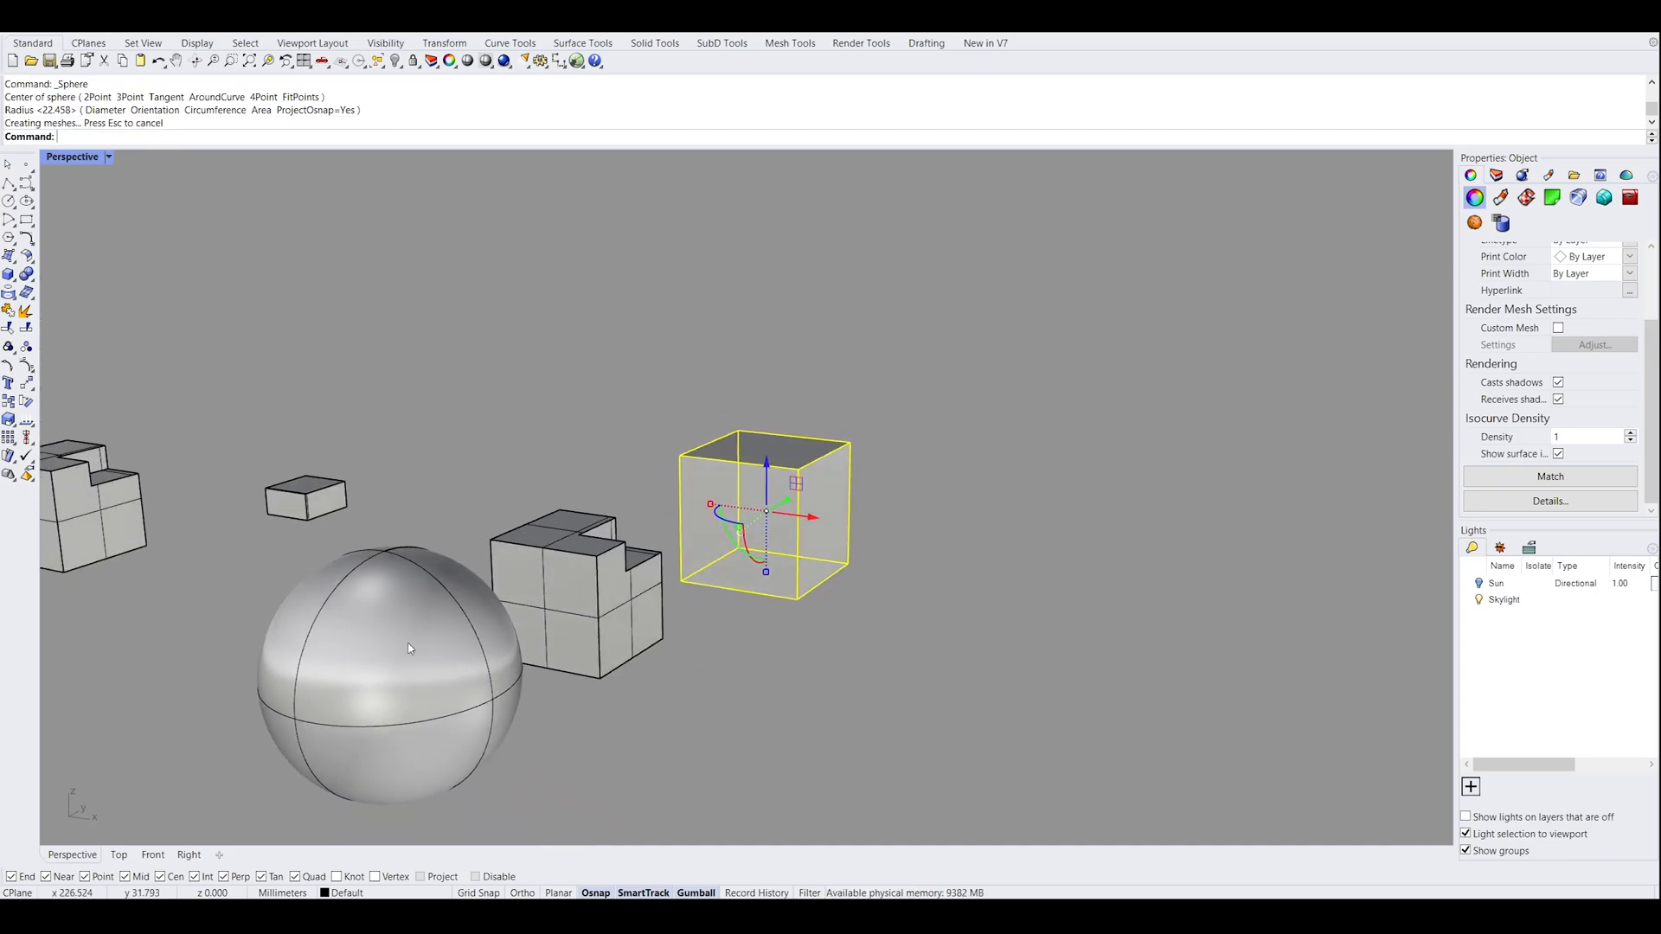
{"action": "right_click_drag", "start_coordinate": [585, 649], "coordinate": [620, 666]}
{"action": "left_click_drag", "start_coordinate": [488, 666], "coordinate": [539, 657]}
Boolean-split the notched box with the sphere as the cutting object, keeping DeleteInput set to Yes
{"action": "left_click", "coordinate": [736, 700]}
{"action": "right_click_drag", "start_coordinate": [736, 700], "coordinate": [700, 731]}
{"action": "left_click_drag", "start_coordinate": [700, 730], "coordinate": [567, 616]}
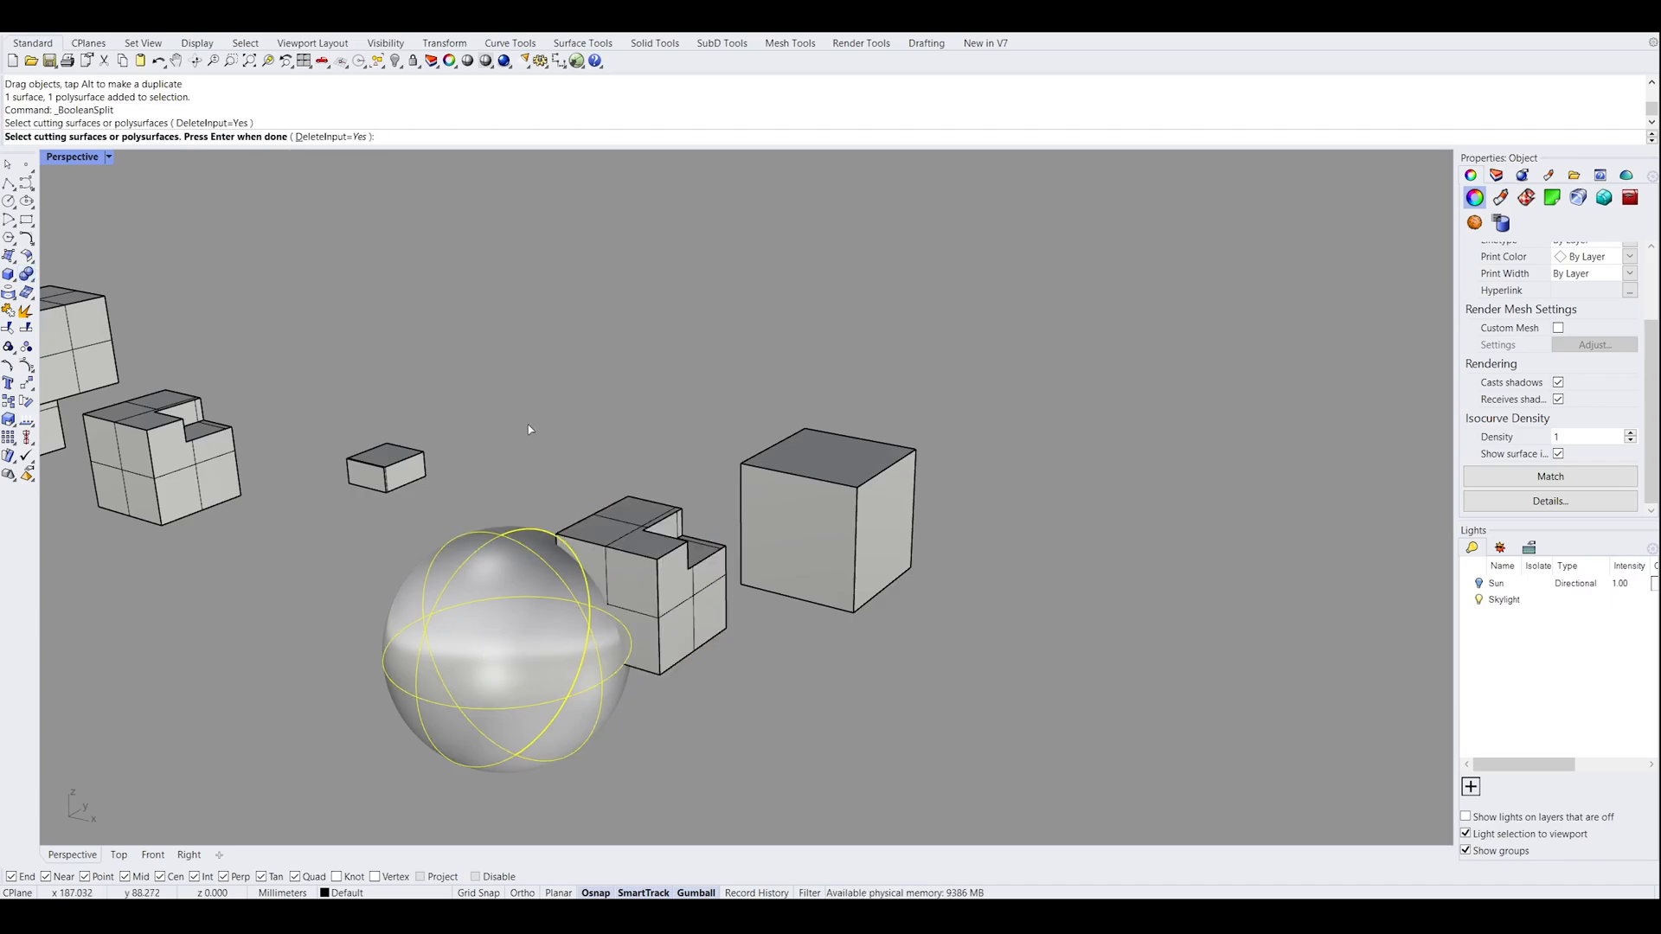
{"action": "key", "text": "Return"}
Pull the sphere away from the notched box, and move the curved cut-off piece clear of the box
{"action": "left_click", "coordinate": [520, 608]}
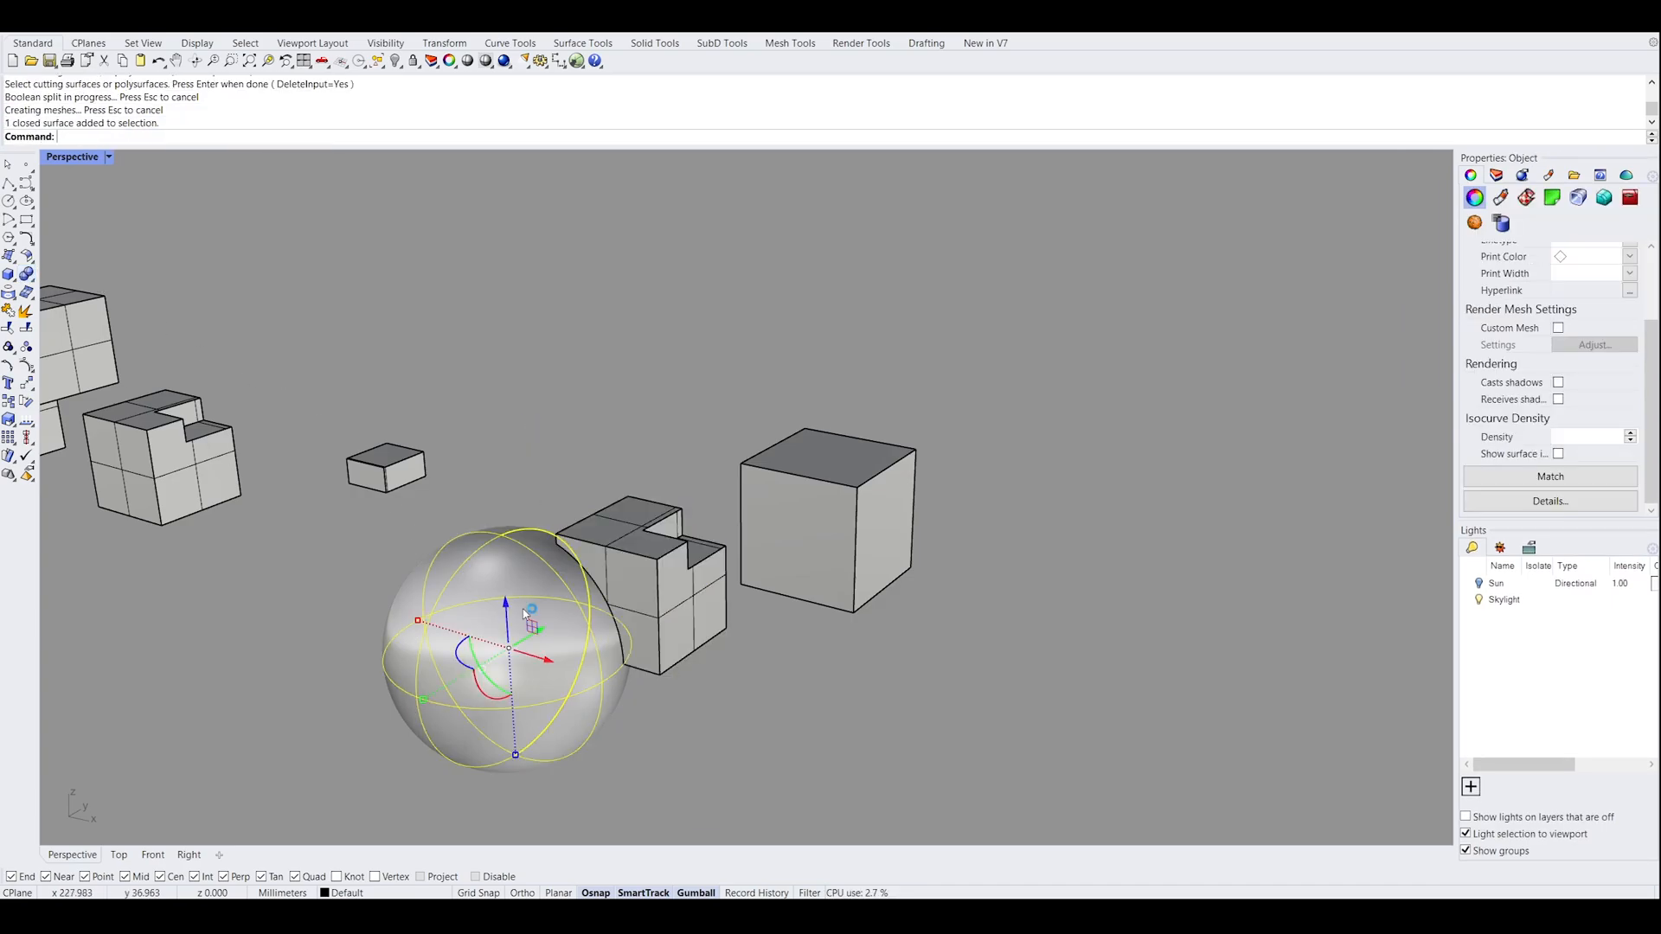
{"action": "left_click_drag", "start_coordinate": [537, 644], "coordinate": [383, 718]}
{"action": "key", "text": "Escape"}
{"action": "left_click", "coordinate": [616, 601]}
{"action": "left_click_drag", "start_coordinate": [624, 599], "coordinate": [482, 563]}
{"action": "left_click", "coordinate": [611, 700]}
{"action": "right_click_drag", "start_coordinate": [611, 700], "coordinate": [826, 691]}
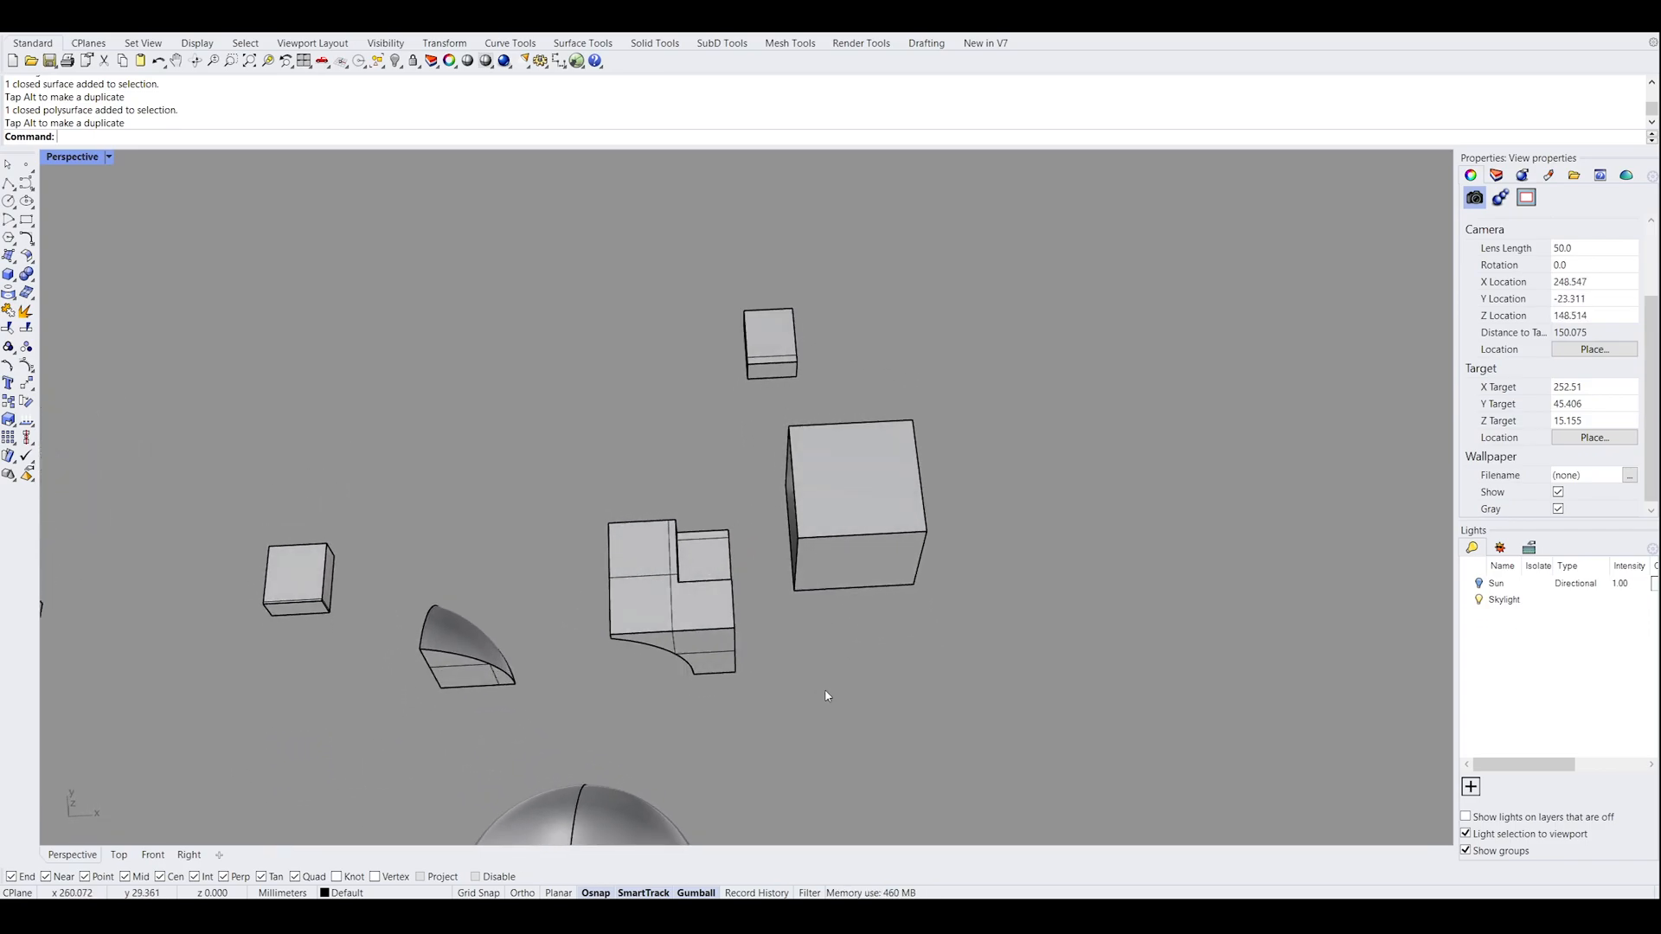
{"action": "right_click_drag", "start_coordinate": [843, 693], "coordinate": [790, 649]}
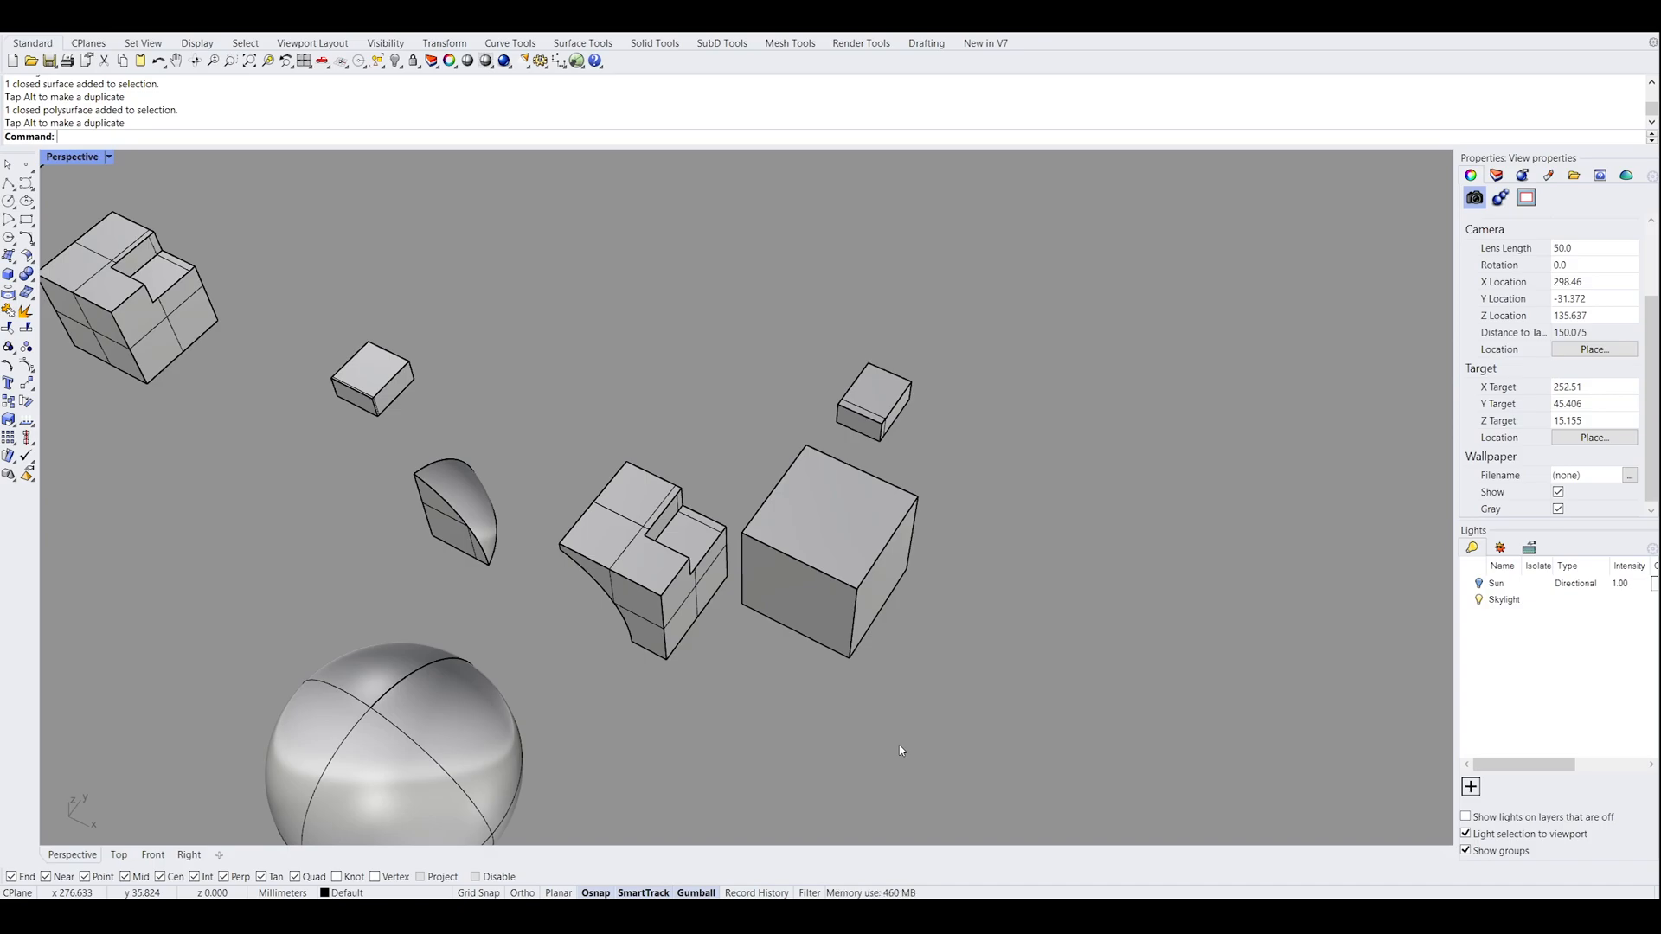
{"action": "right_click_drag", "start_coordinate": [830, 726], "coordinate": [791, 668]}
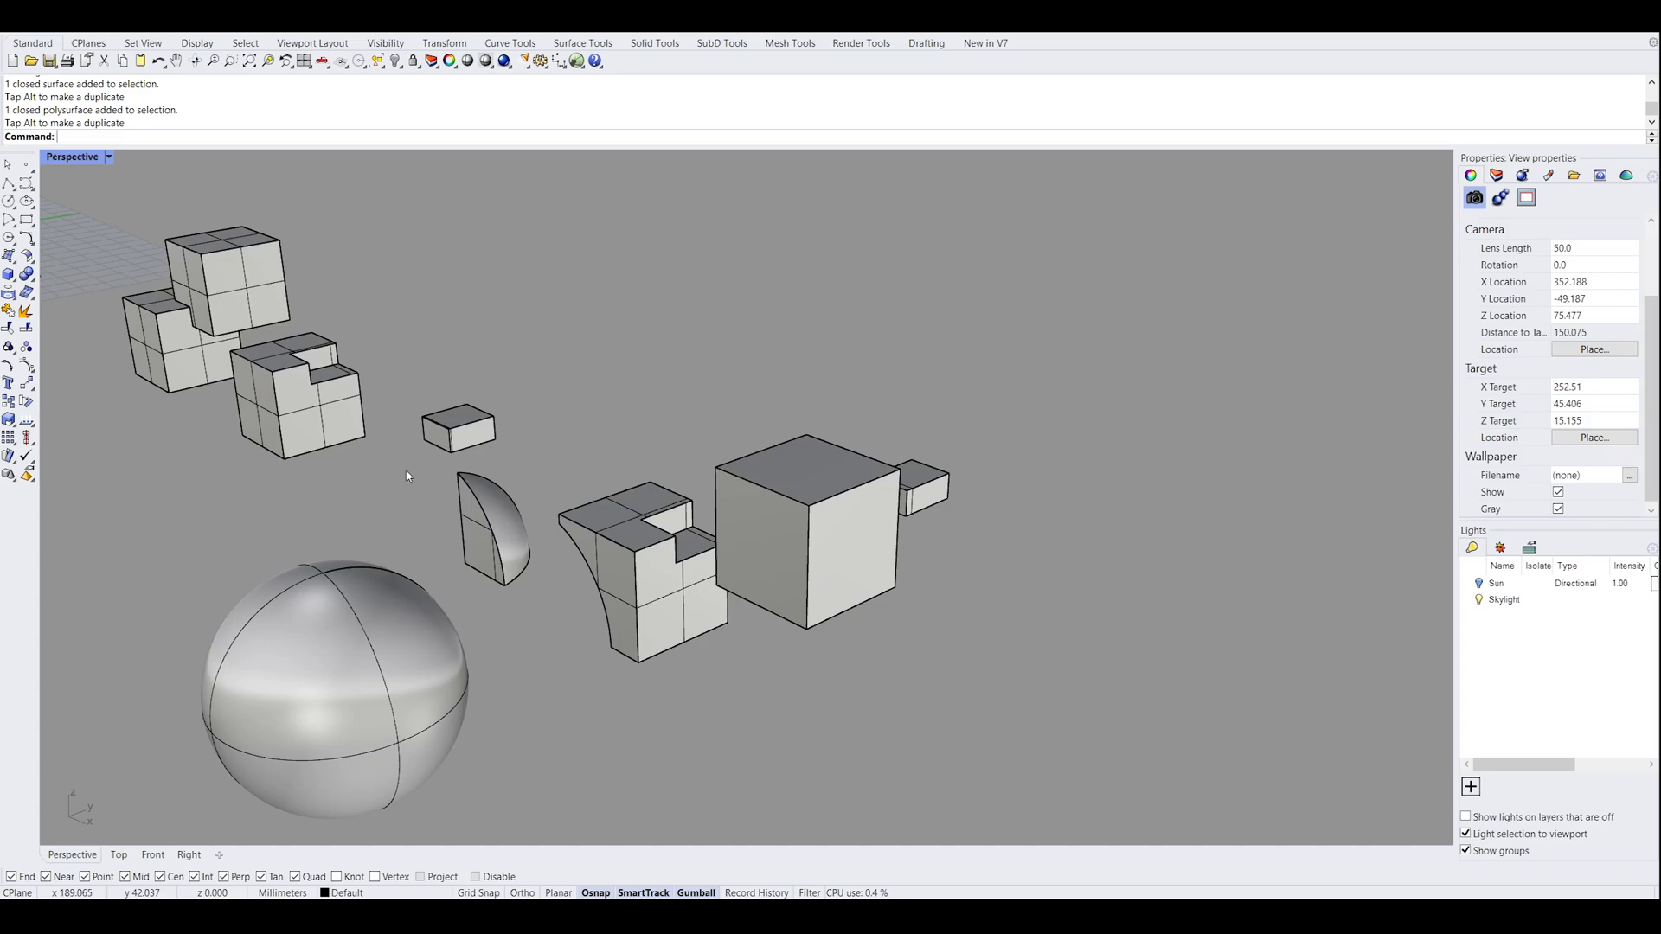
{"action": "right_click_drag", "start_coordinate": [457, 464], "coordinate": [808, 575]}
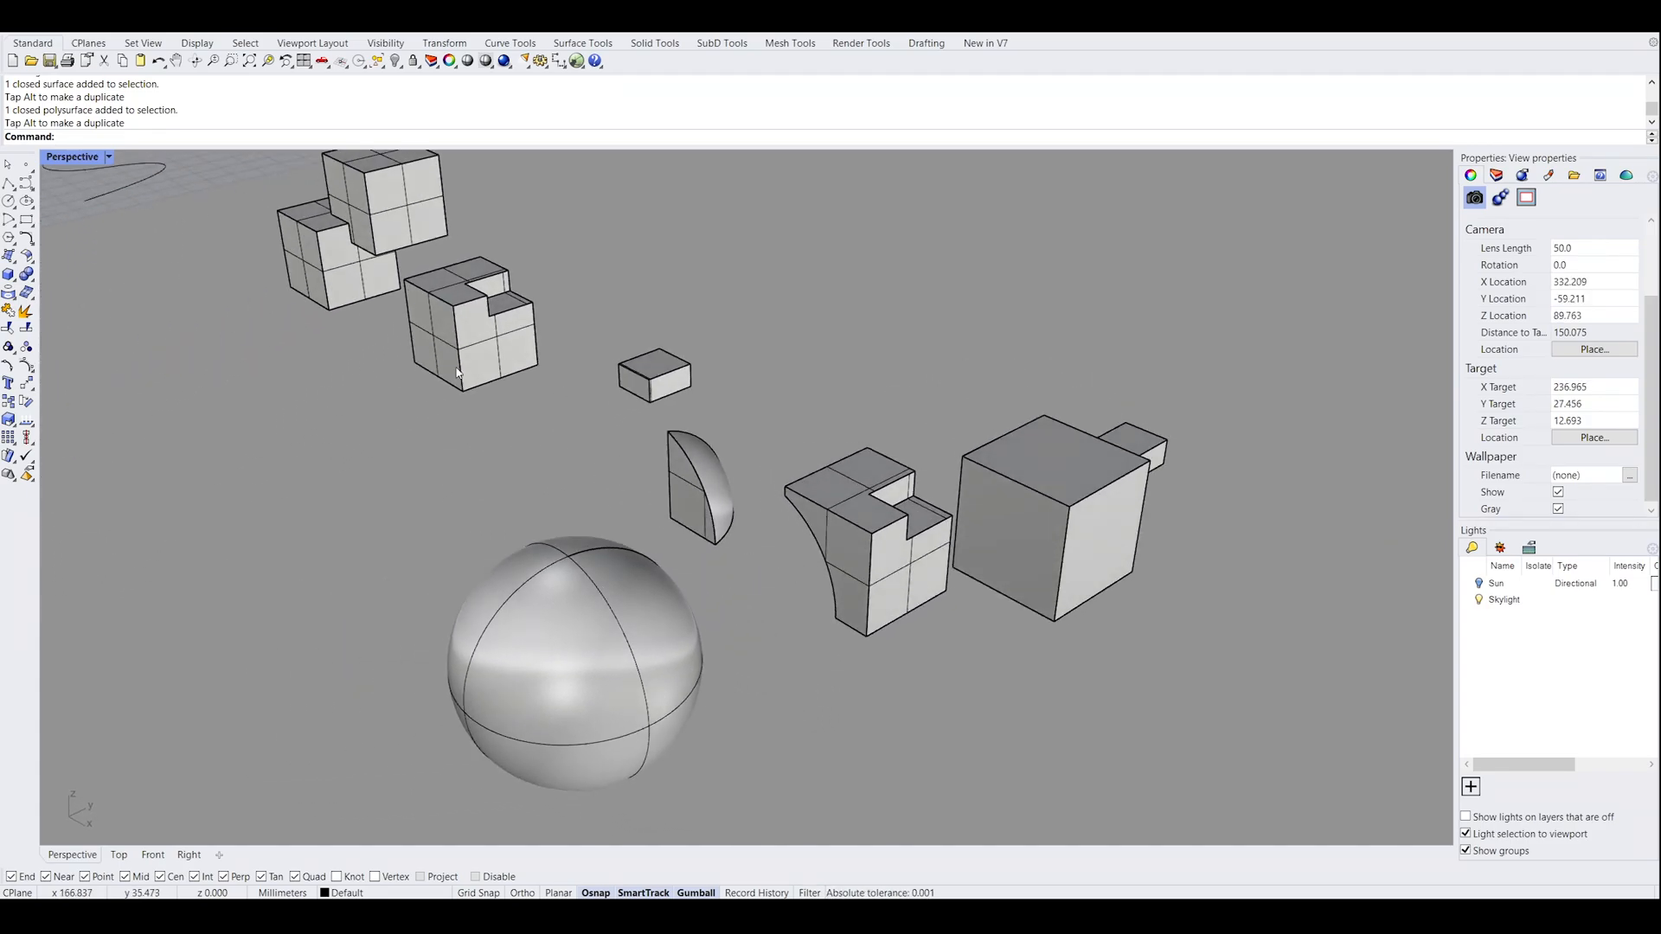
{"action": "right_click_drag", "start_coordinate": [603, 482], "coordinate": [770, 468]}
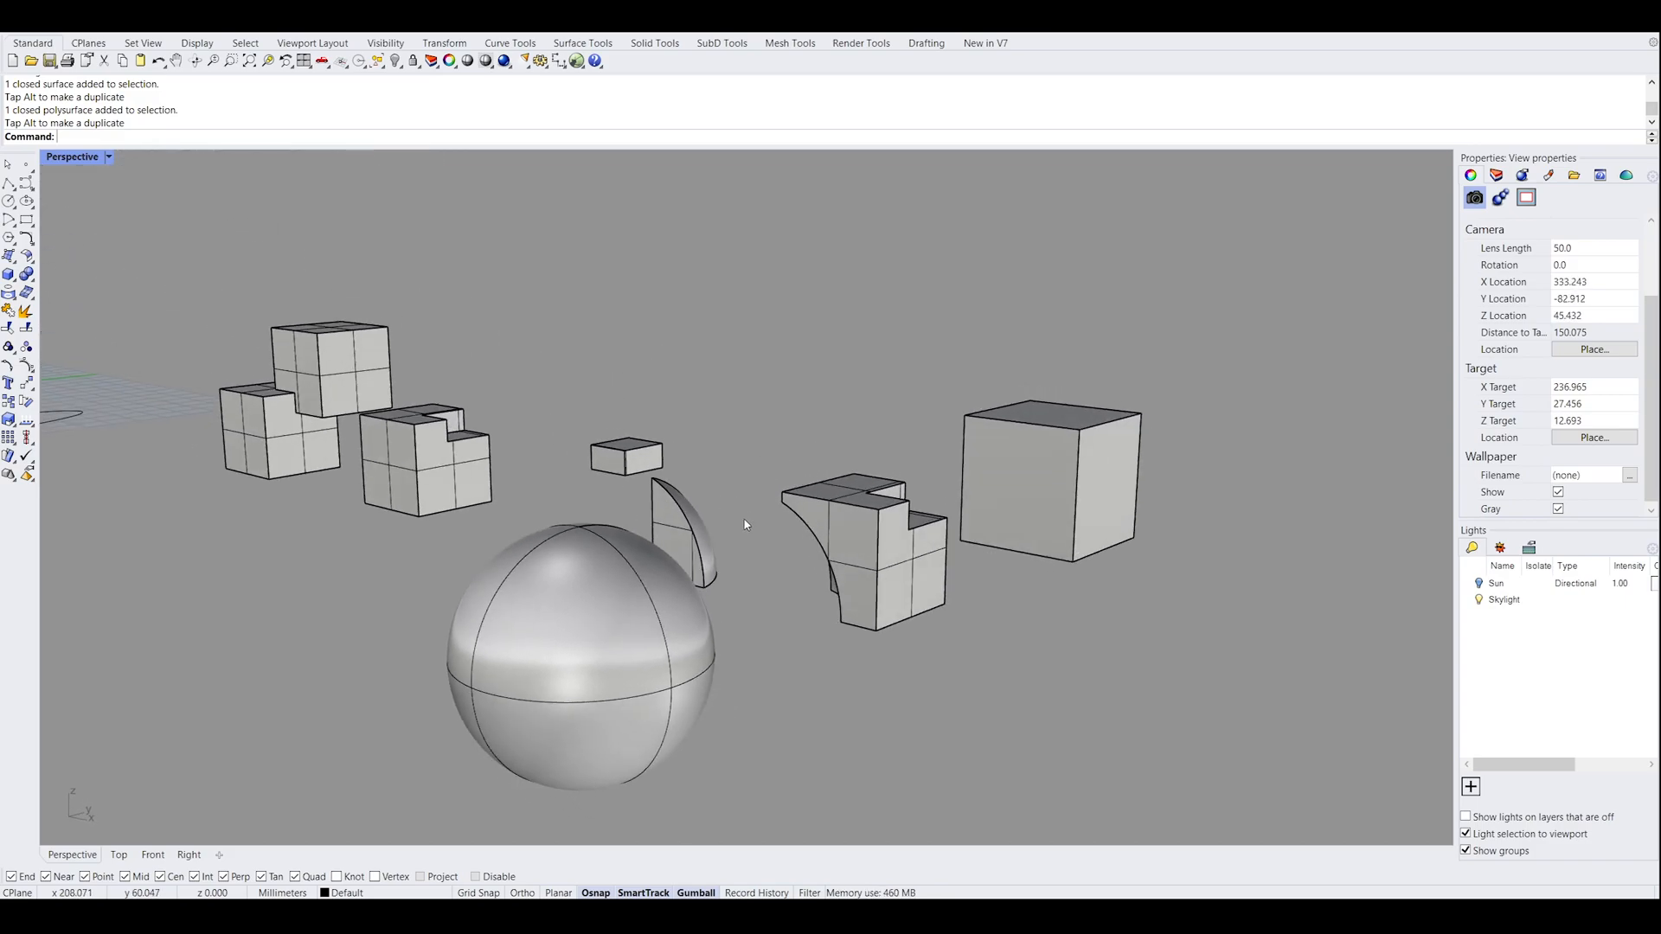
{"action": "right_click_drag", "start_coordinate": [746, 527], "coordinate": [790, 604]}
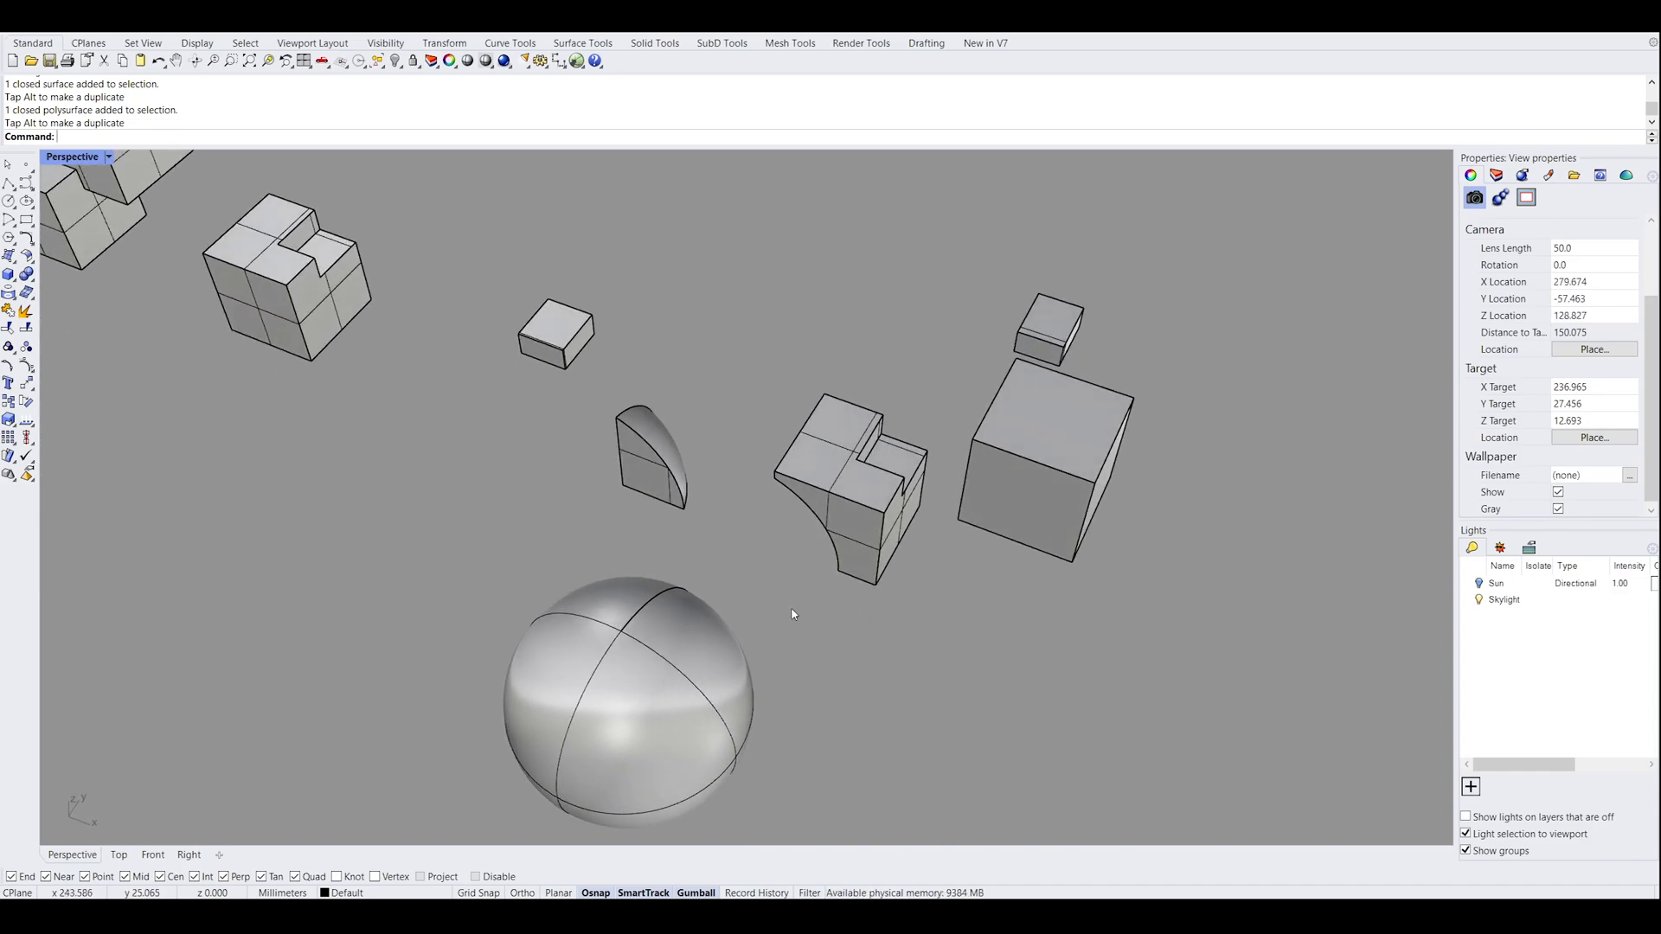